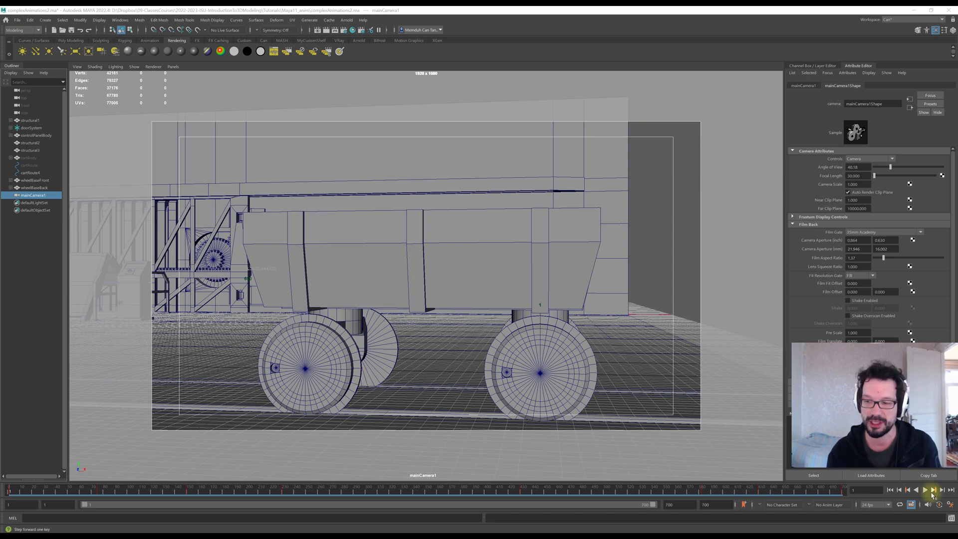
Play back the animation through the main camera, then stop playback and return to the first frame.
click(926, 490)
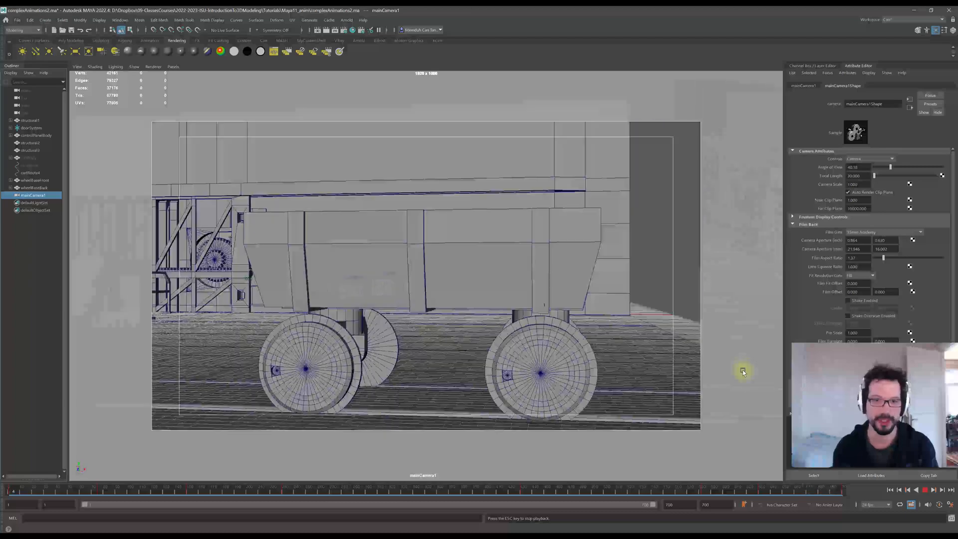
key(Escape)
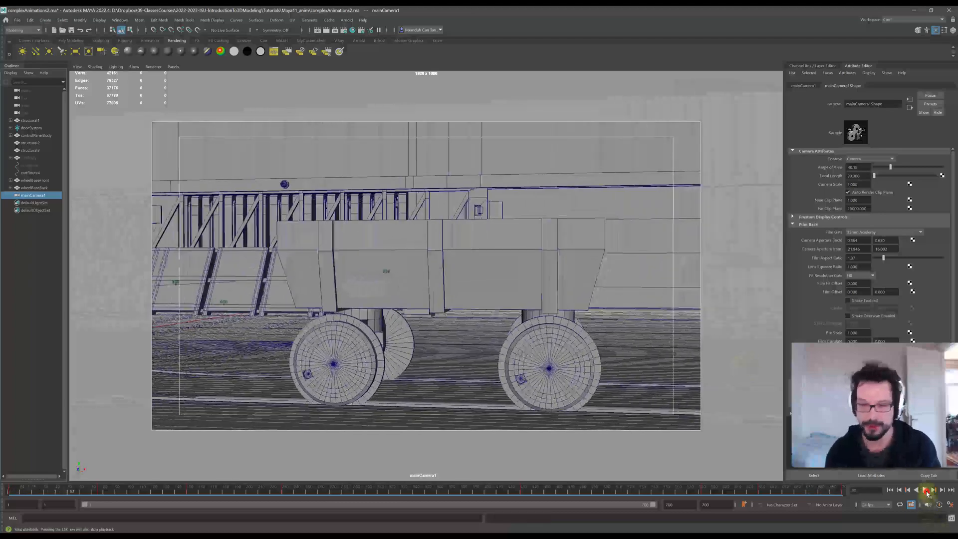
drag(20, 493, 1, 494)
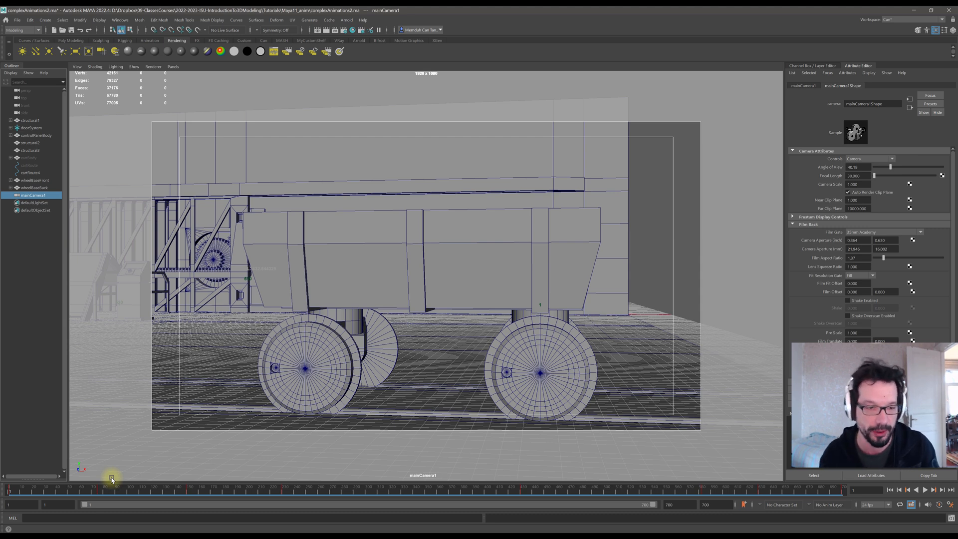
Clear the selection and create a new camera.
click(24, 260)
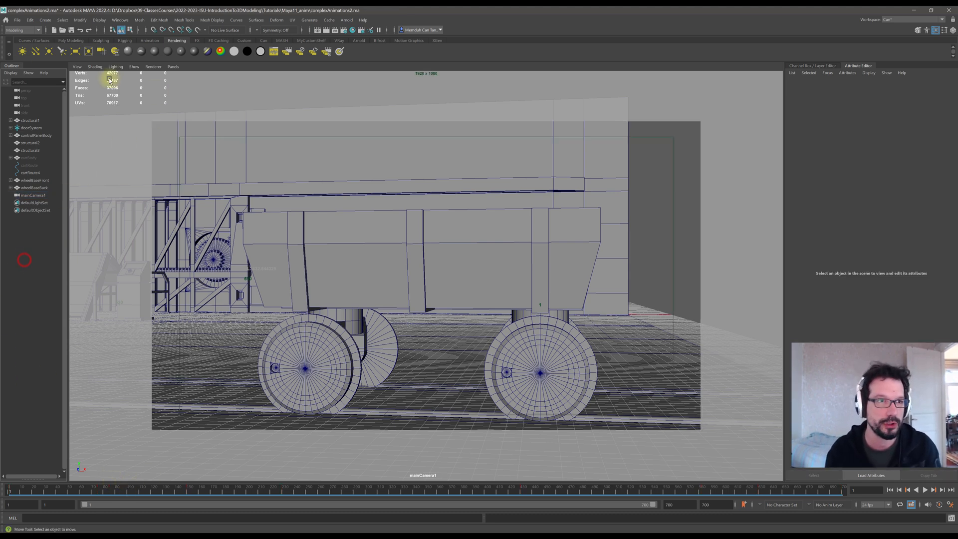
click(50, 21)
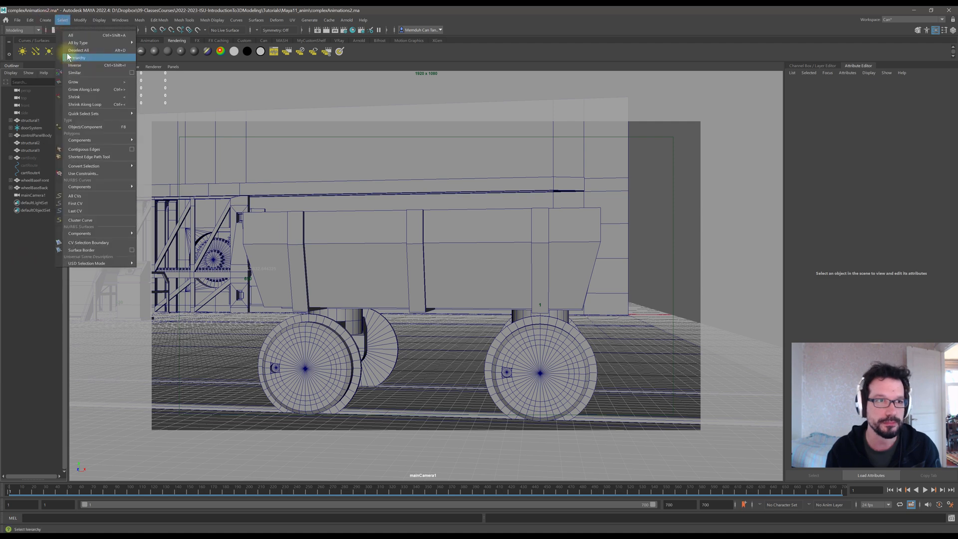
mouse_move(63, 75)
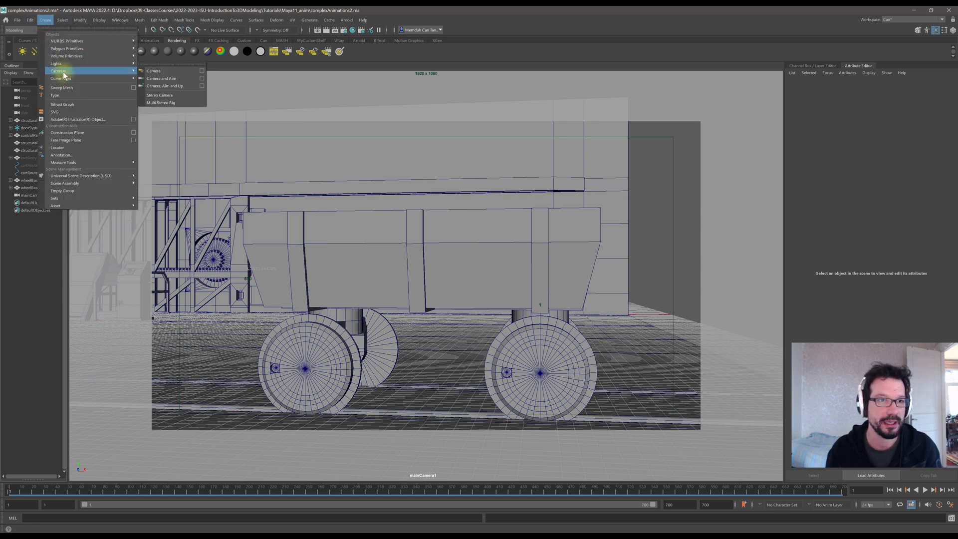
click(171, 70)
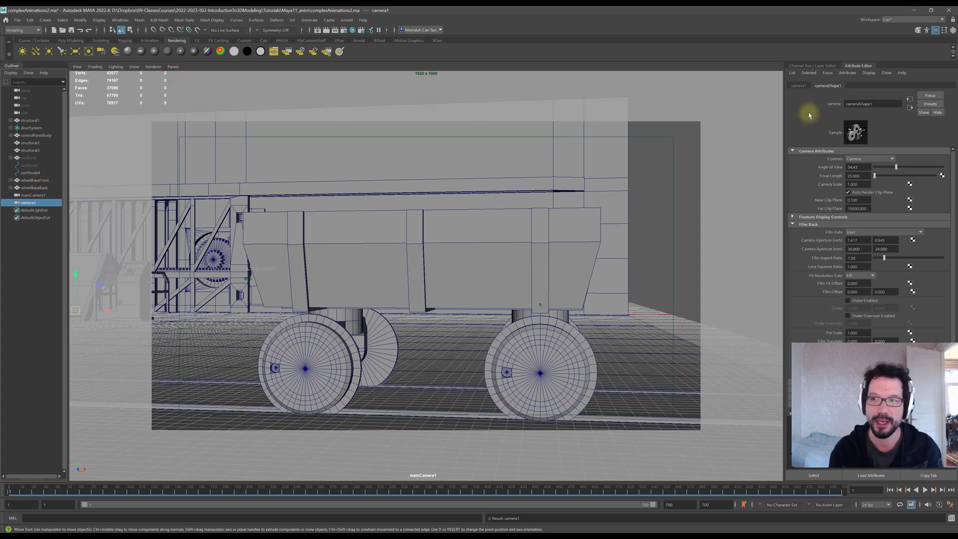
Rename the new camera to mainCamera2.
click(953, 30)
click(856, 88)
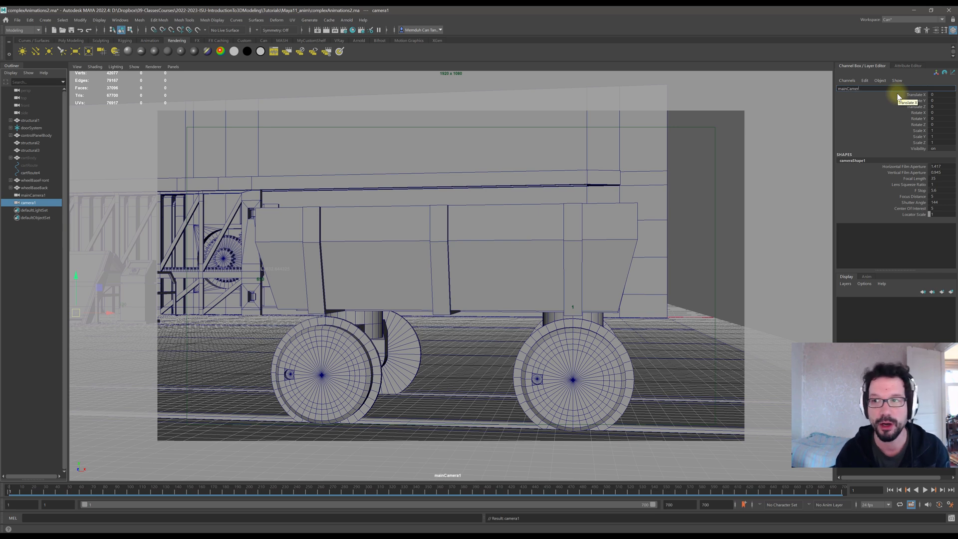
key(Return)
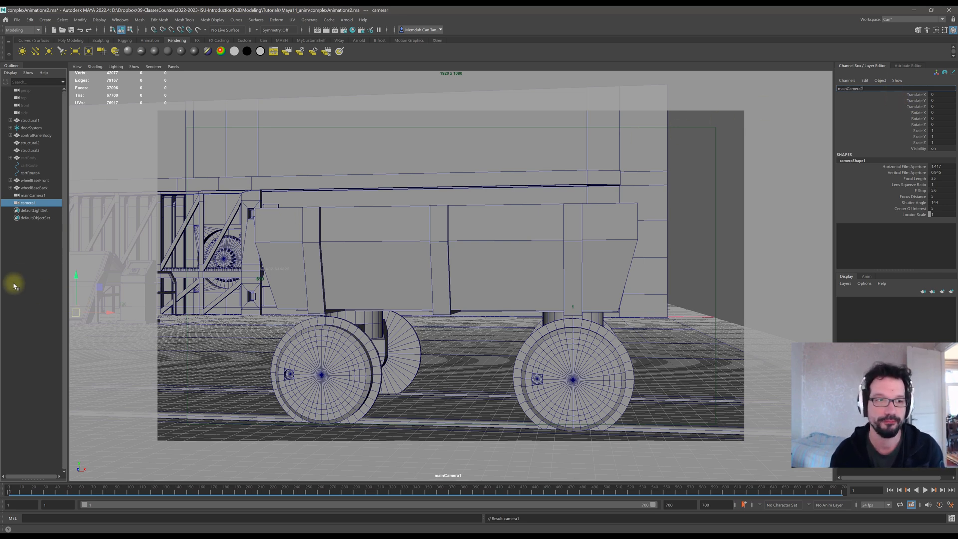
Select mainCamera1 and hide it.
click(22, 266)
click(34, 195)
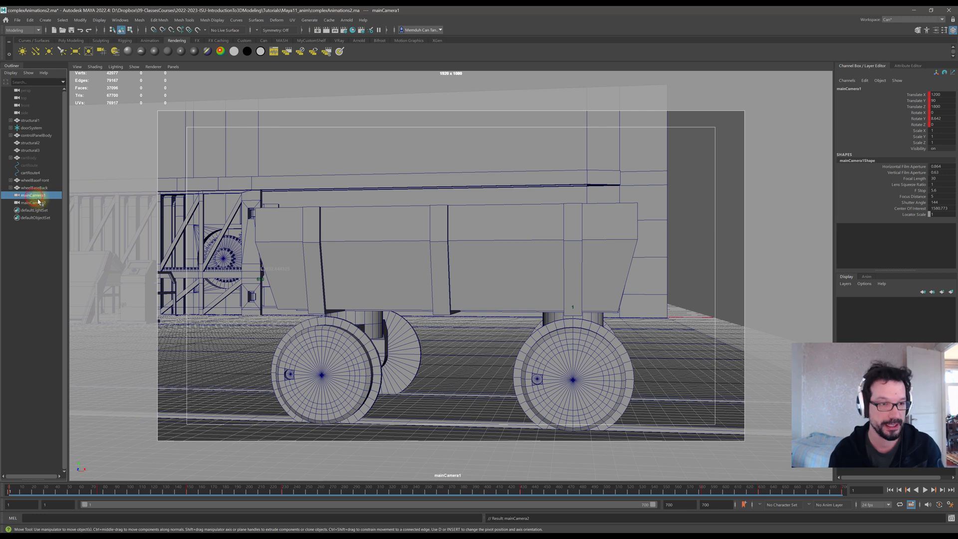
key(ctrl+h)
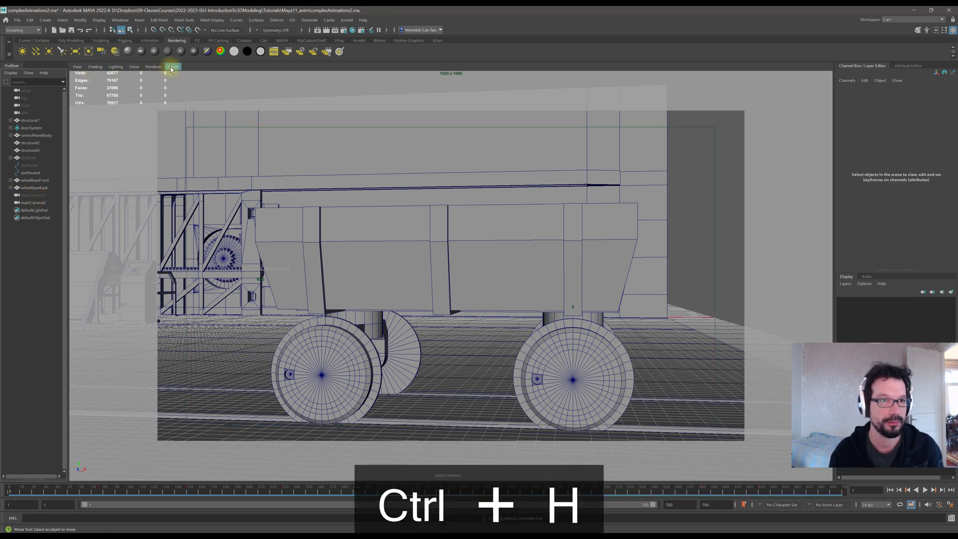
Switch to the four-view layout and set the lower-right viewport to look through mainCamera2.
key(space)
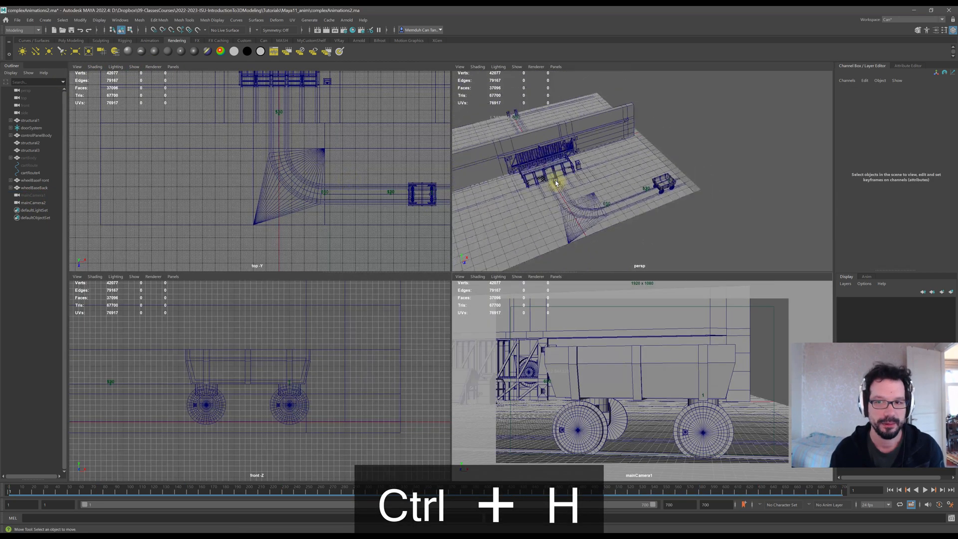
alt+middle_drag(556, 183, 640, 180)
scroll(645, 192, up, 3)
alt+drag(640, 195, 556, 272)
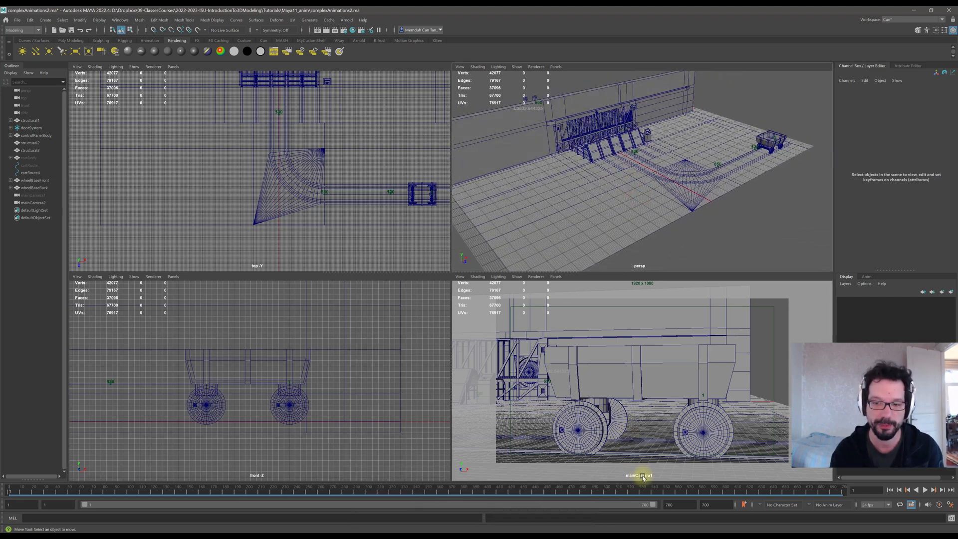
click(556, 276)
mouse_move(588, 285)
click(641, 292)
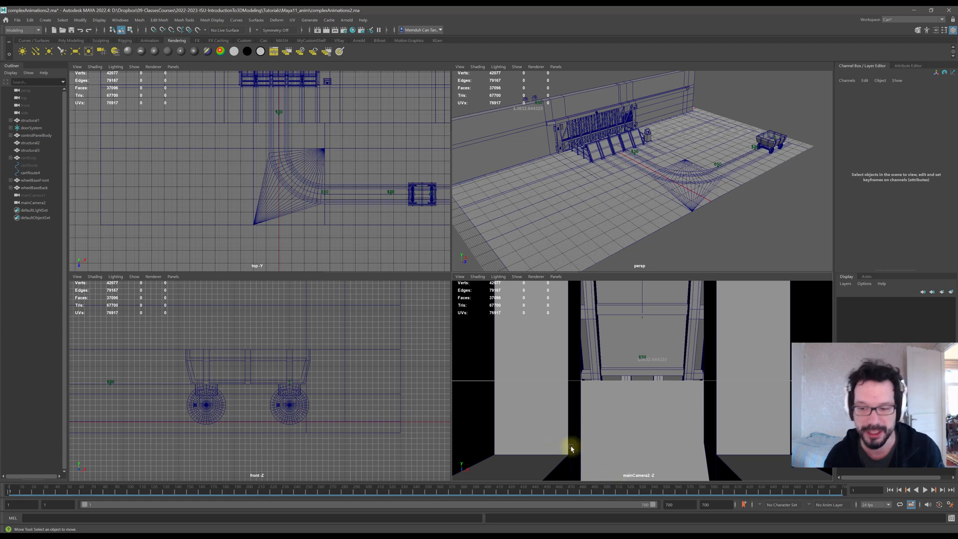
Select mainCamera2 and move it beside the mine cart on the track.
alt+middle_drag(674, 182, 615, 191)
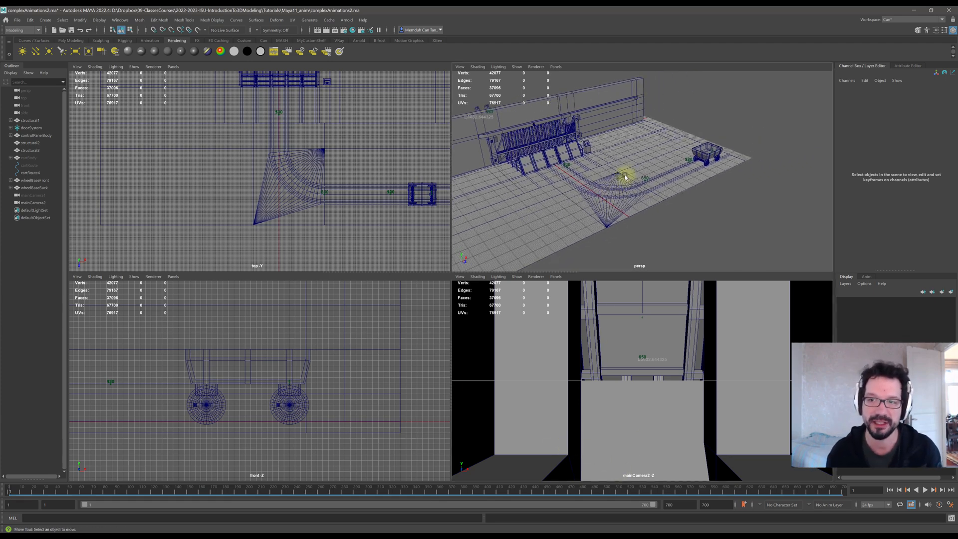
scroll(624, 176, up, 2)
mouse_move(600, 182)
alt+mouse_down()
mouse_move(618, 188)
mouse_move(589, 188)
alt+mouse_up()
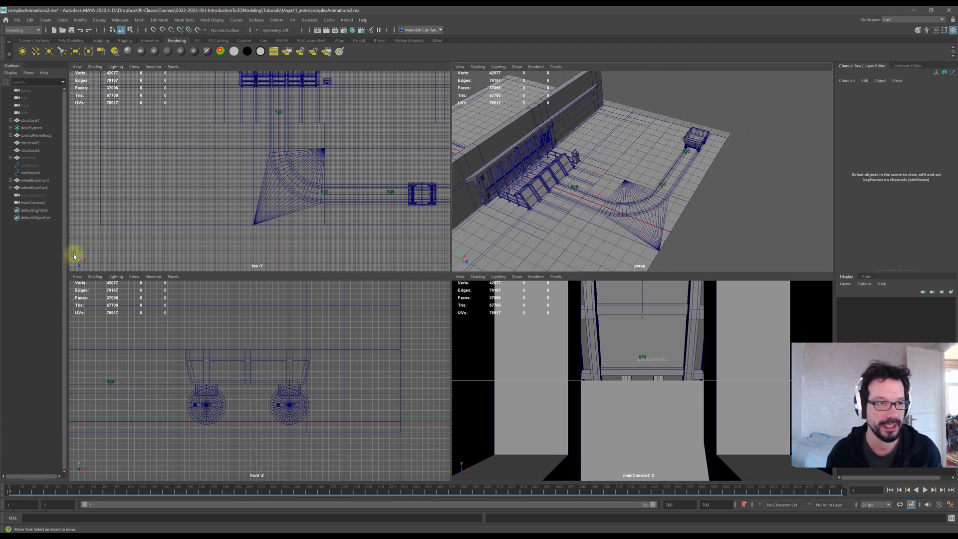
click(38, 203)
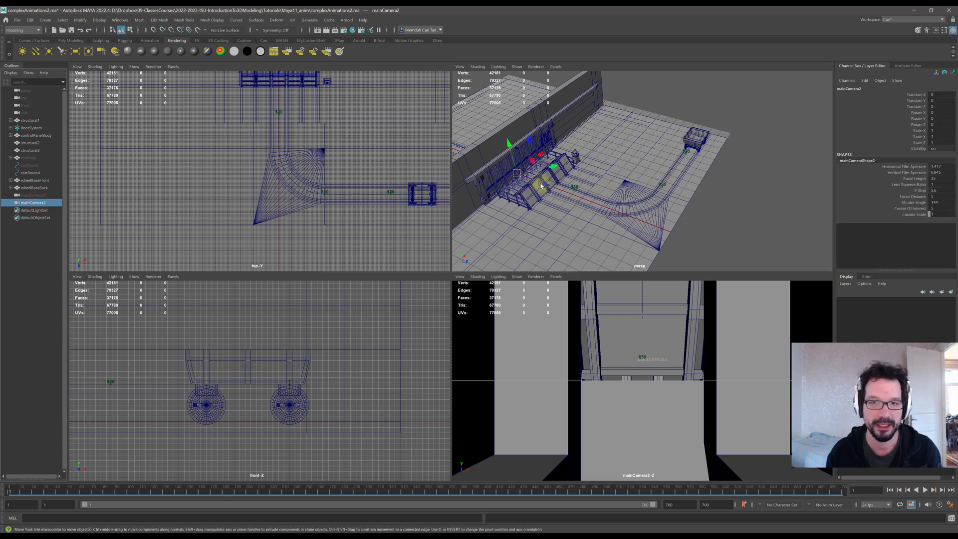
drag(543, 185, 738, 157)
key(f)
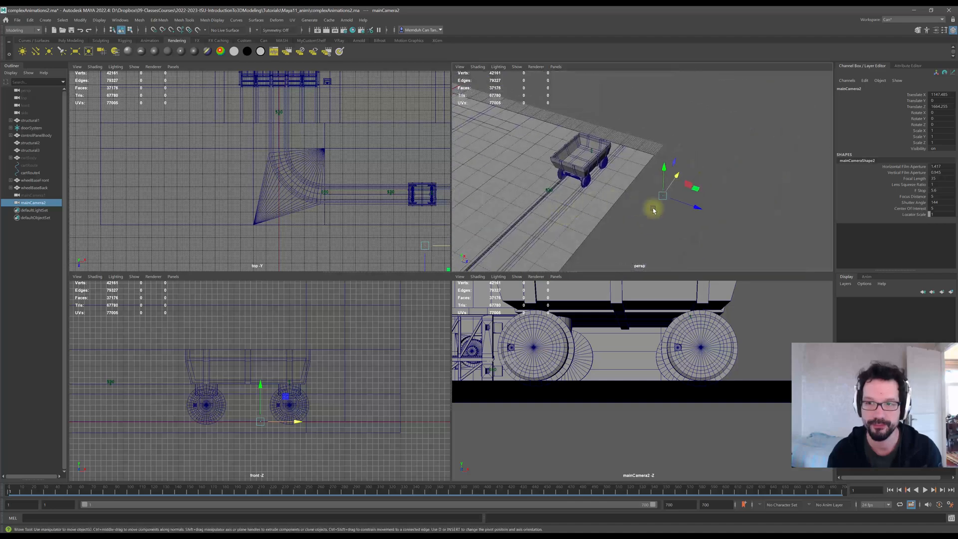
scroll(666, 186, down, 10)
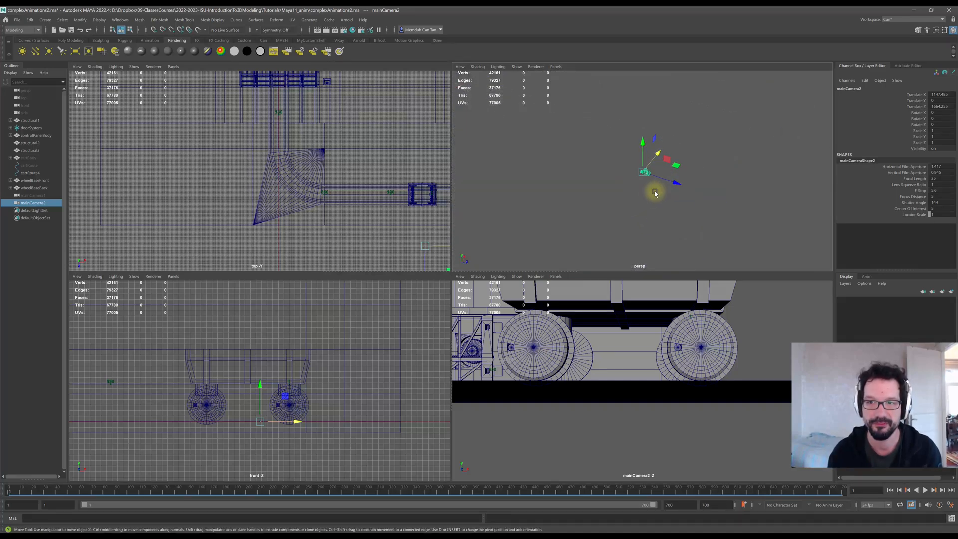
scroll(653, 194, down, 7)
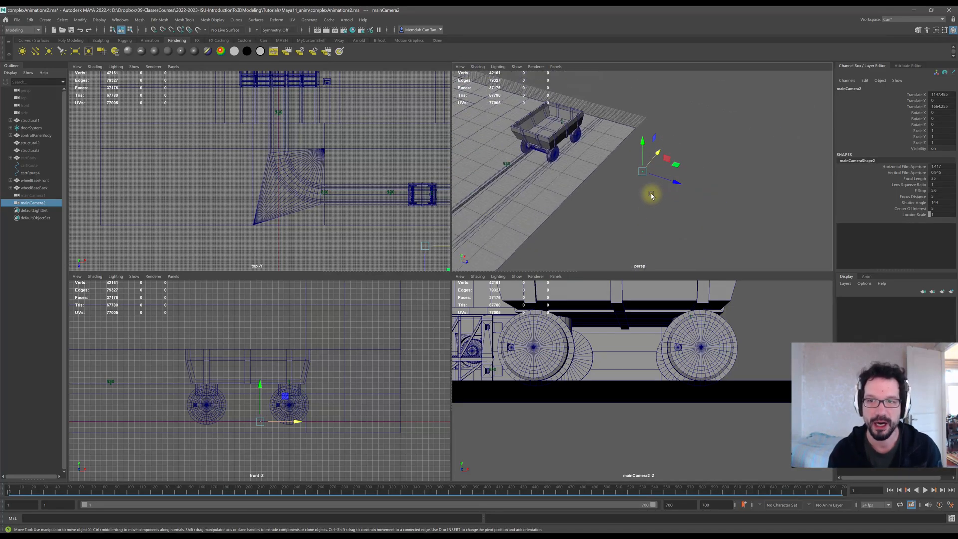
alt+middle_drag(618, 205, 651, 176)
scroll(649, 182, down, 4)
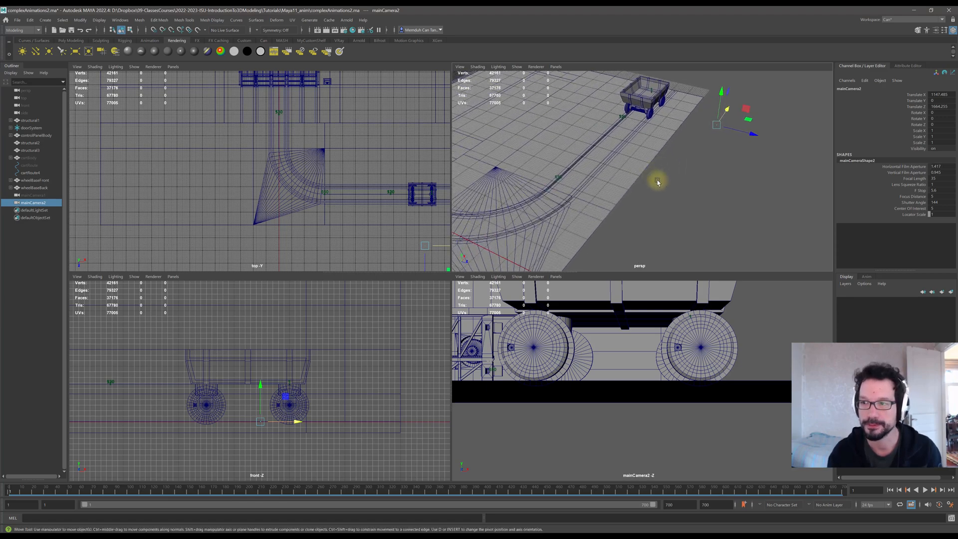
Increase mainCamera2's locator scale so its camera icon is larger.
click(939, 213)
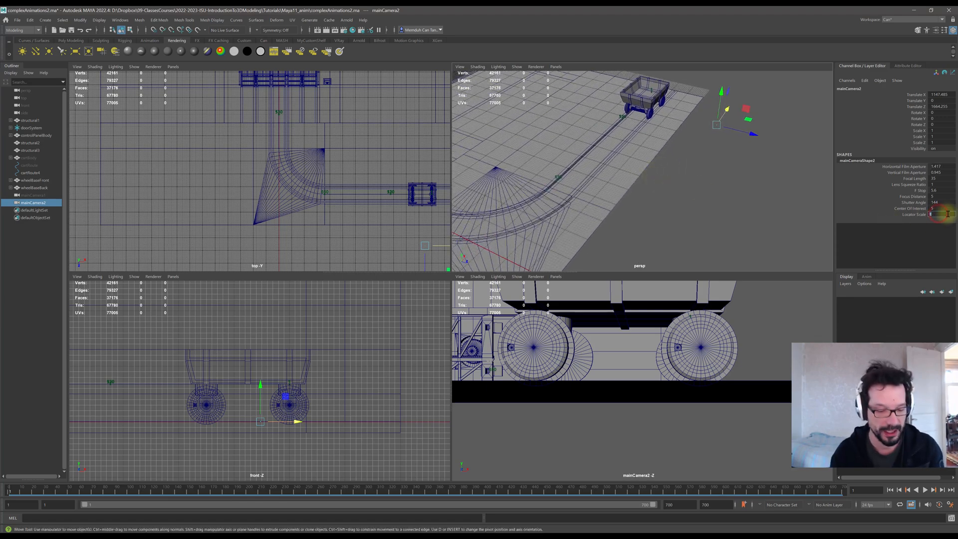
key(Return)
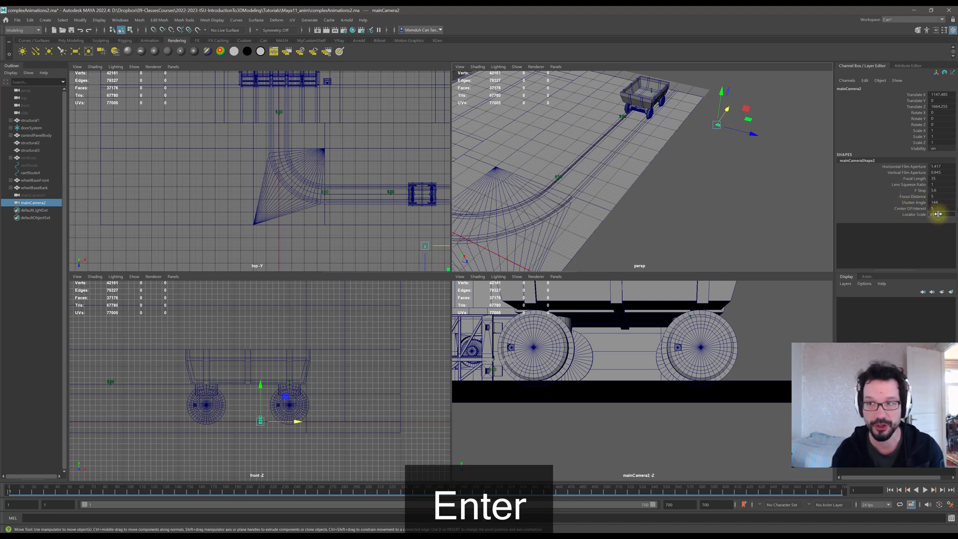
alt+drag(706, 153, 631, 188)
scroll(628, 158, up, 5)
alt+middle_drag(598, 150, 704, 197)
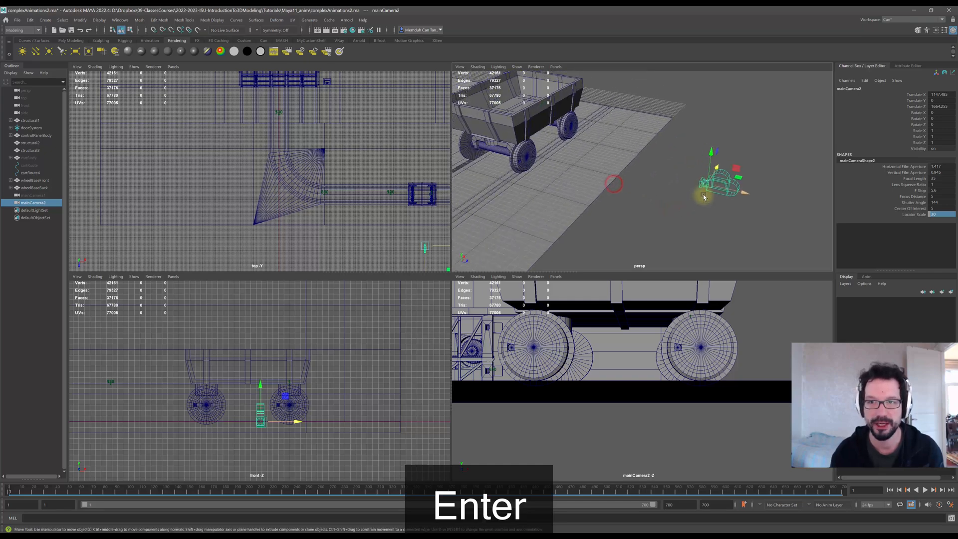
alt+drag(704, 198, 681, 197)
scroll(712, 196, down, 8)
alt+middle_drag(624, 195, 657, 183)
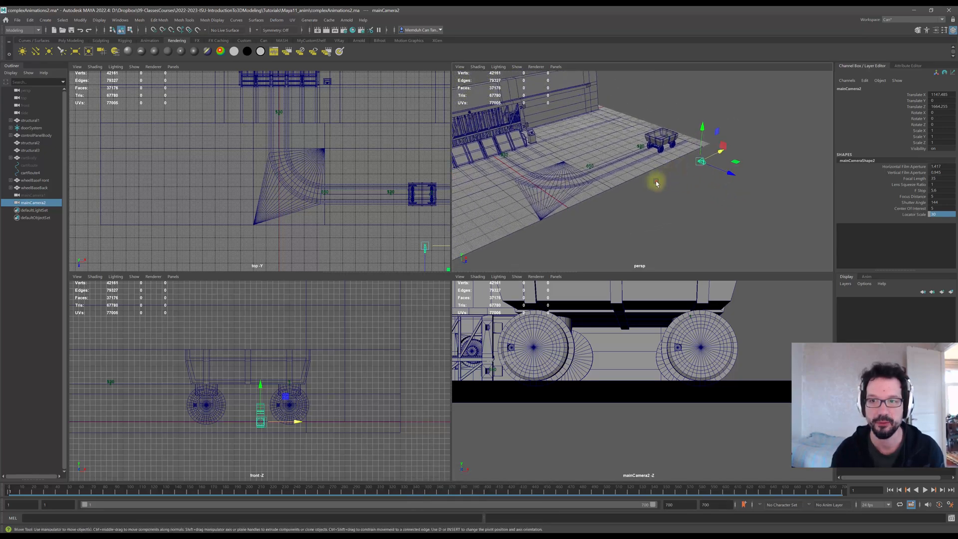
alt+drag(656, 184, 667, 210)
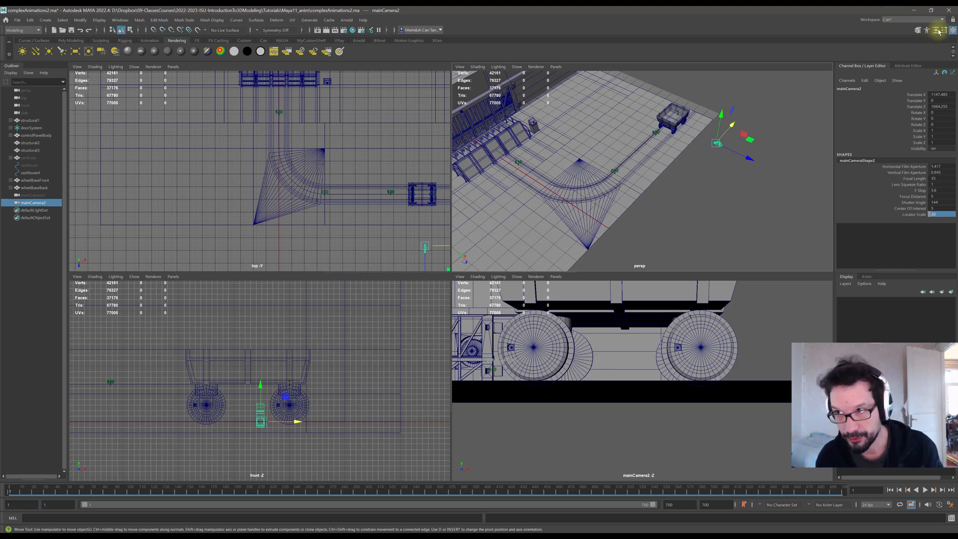
Set mainCamera2's near clip plane to 1.
click(935, 30)
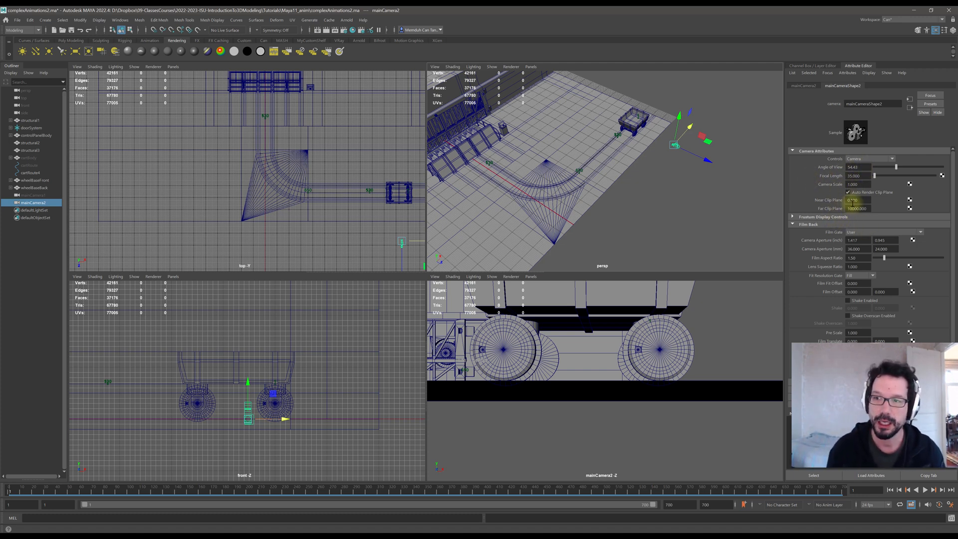
click(859, 199)
text(1)
key(Return)
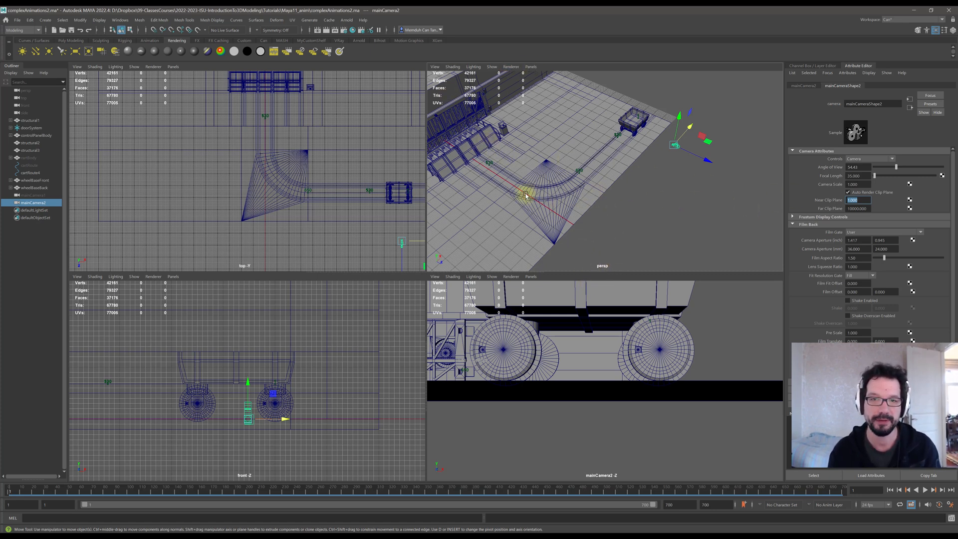
Select the perspective camera and set its near clip plane to 0.01.
alt+middle_drag(491, 178, 561, 175)
alt+drag(561, 176, 567, 205)
scroll(559, 203, up, 4)
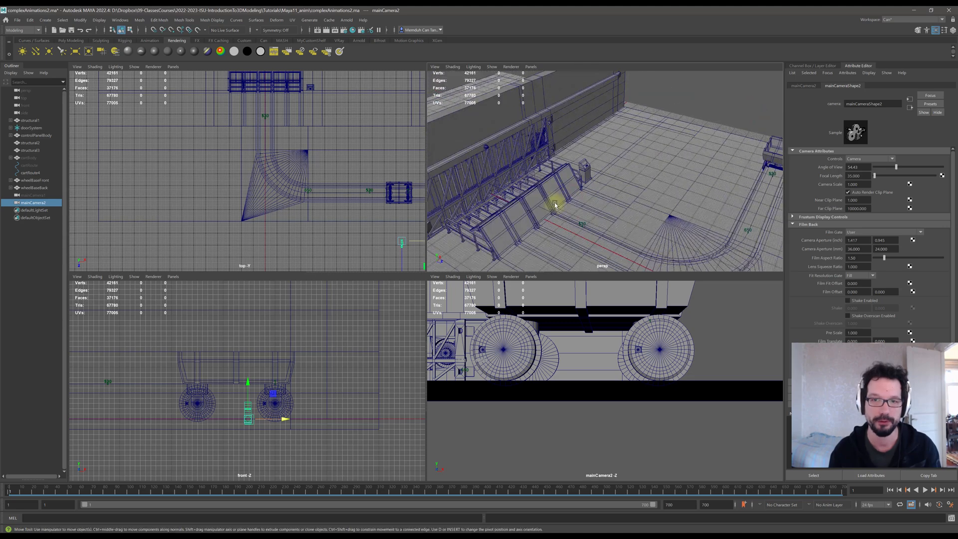
click(26, 90)
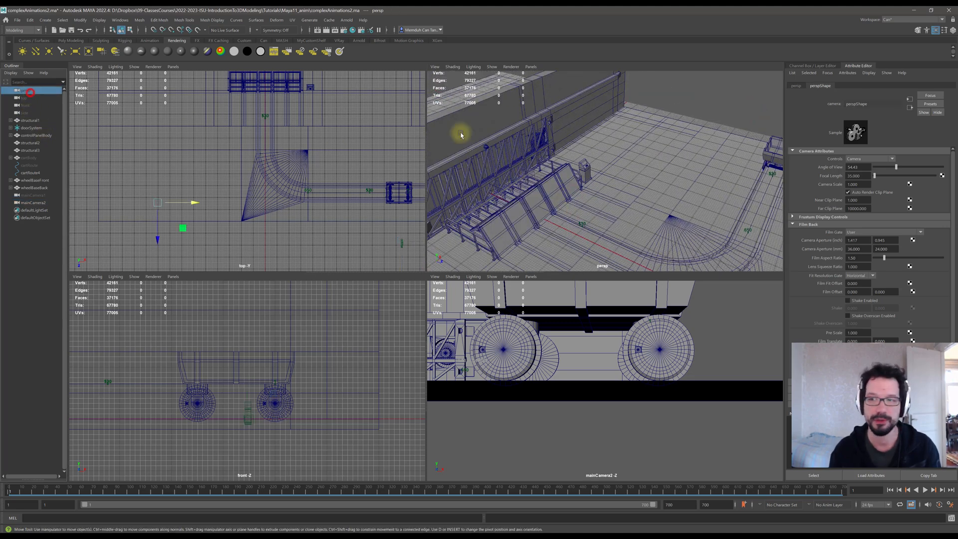
click(863, 199)
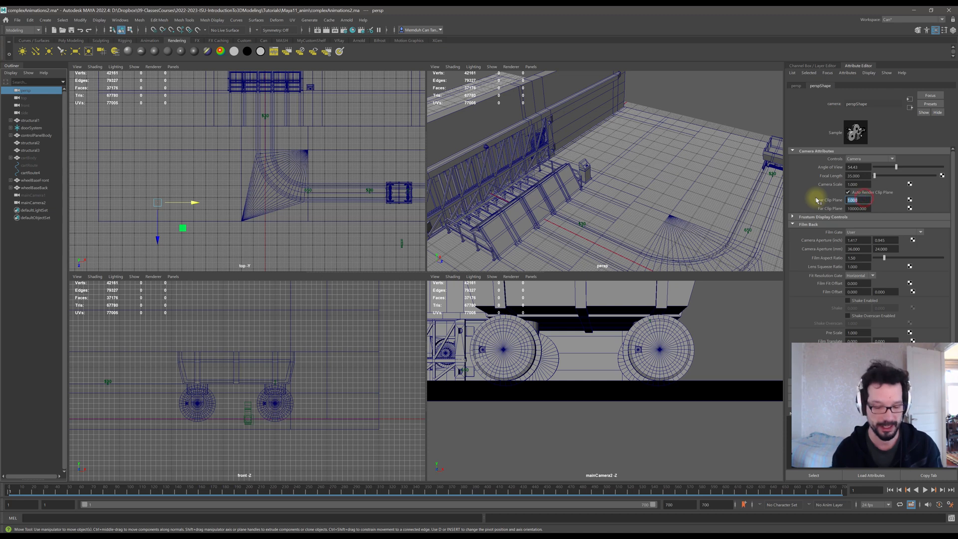
text(.1)
key(Return)
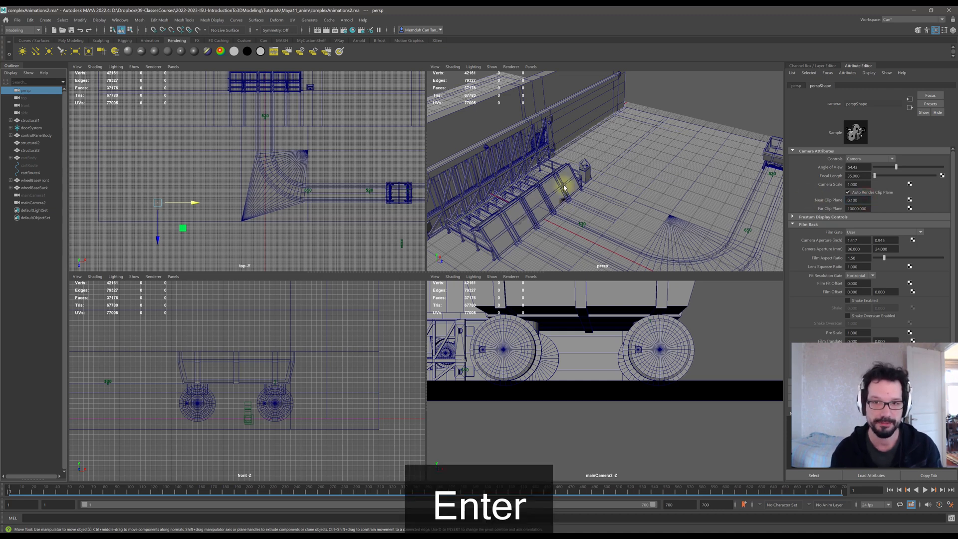
click(862, 199)
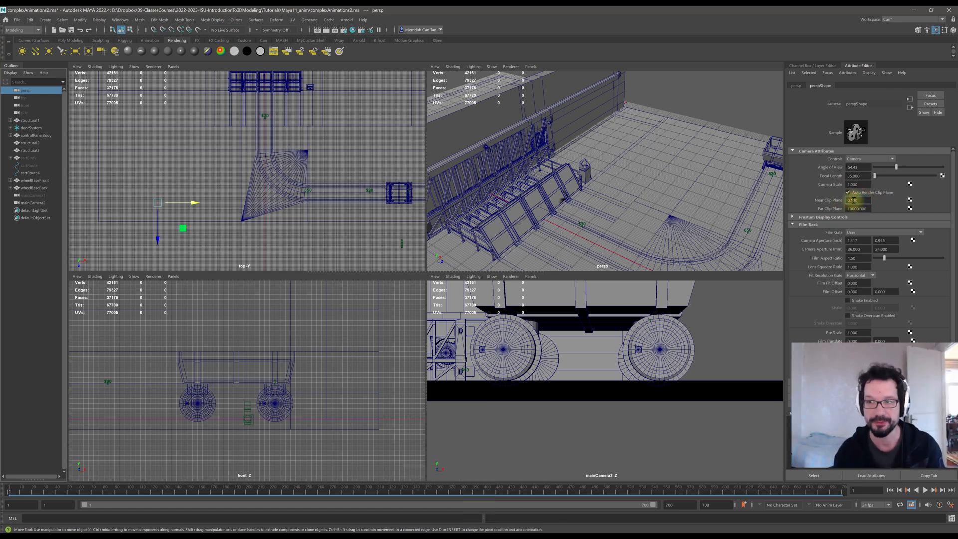
key(Left)
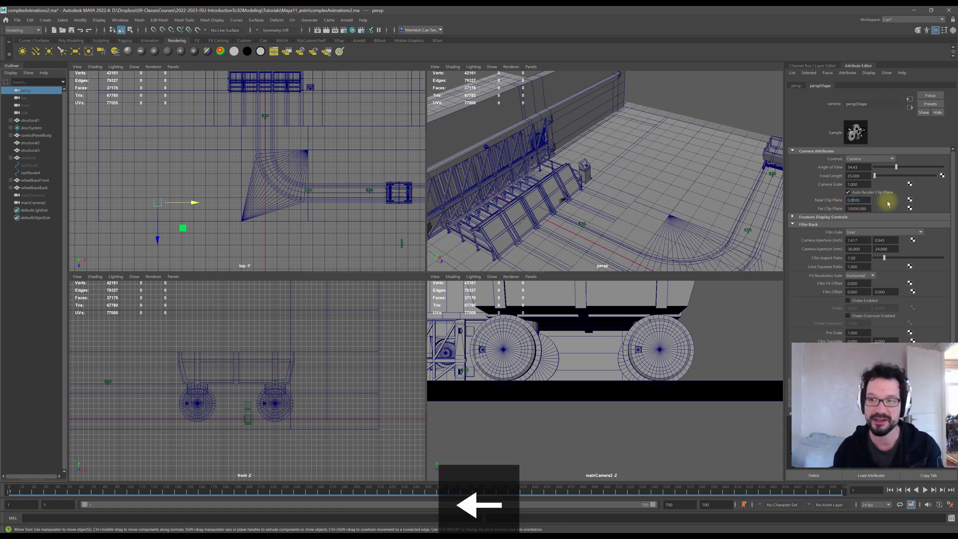
key(Return)
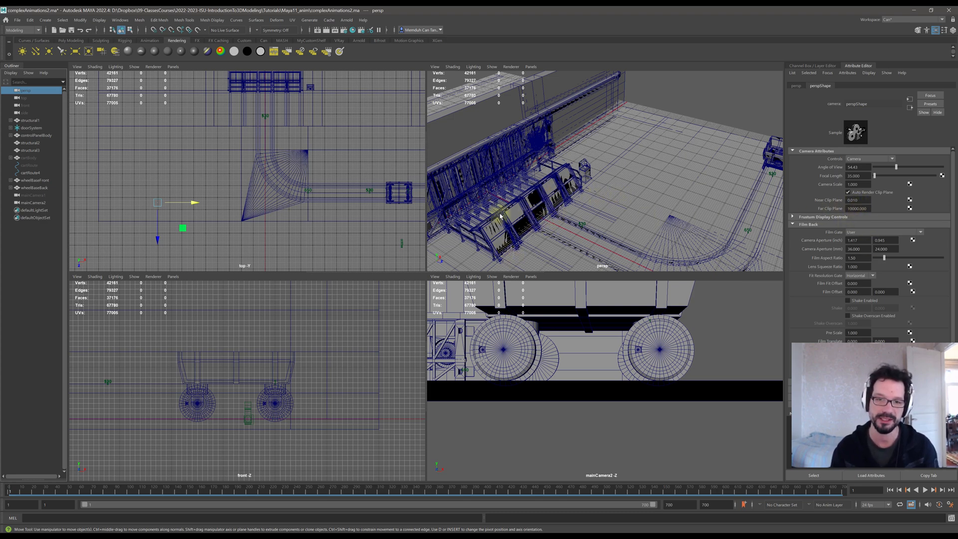
Orbit and zoom the perspective view close to the loading structure to inspect how geometry clips near the camera.
alt+middle_drag(520, 204, 616, 166)
scroll(616, 167, up, 7)
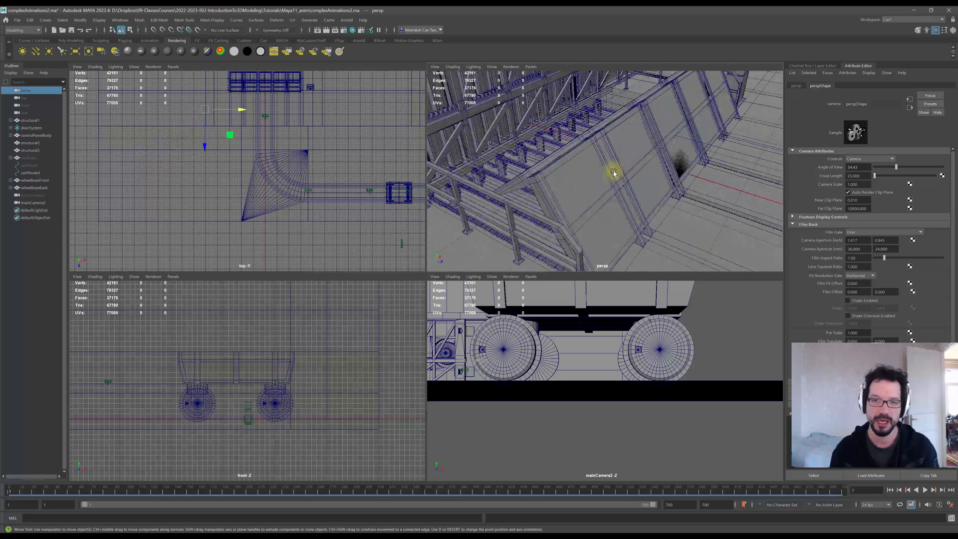
alt+drag(601, 169, 578, 178)
alt+middle_drag(578, 178, 594, 199)
scroll(594, 200, up, 4)
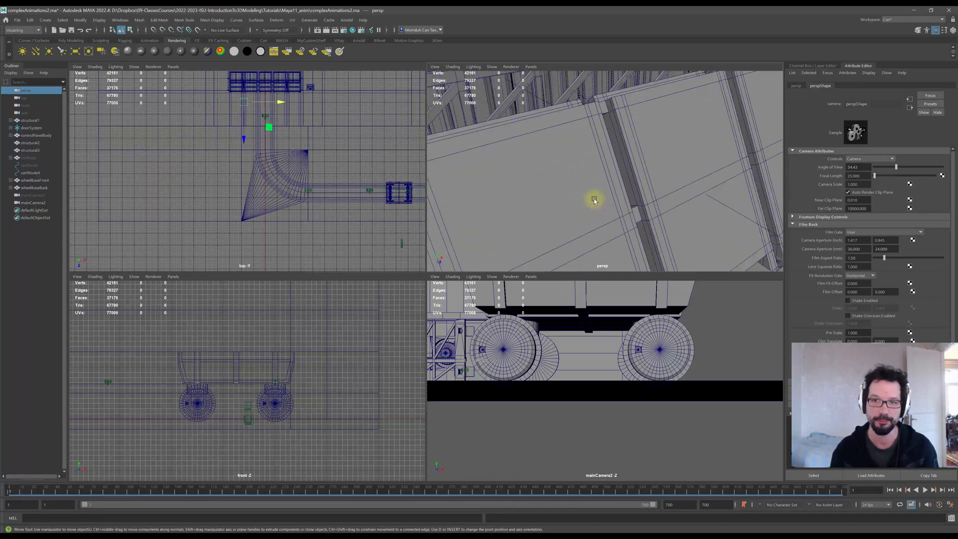
scroll(597, 190, down, 7)
scroll(653, 175, down, 4)
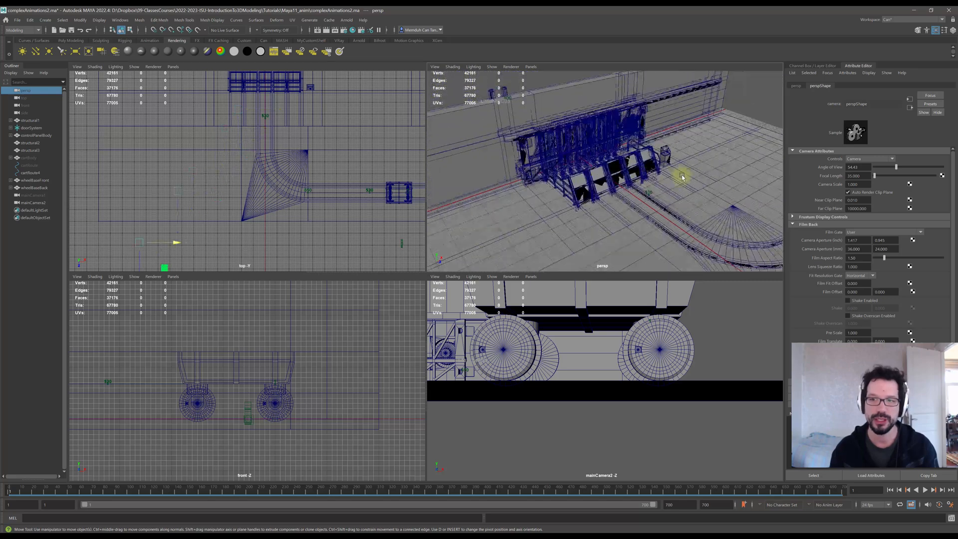
alt+middle_drag(683, 177, 597, 175)
scroll(597, 175, down, 3)
alt+drag(597, 176, 625, 188)
alt+middle_drag(667, 187, 620, 182)
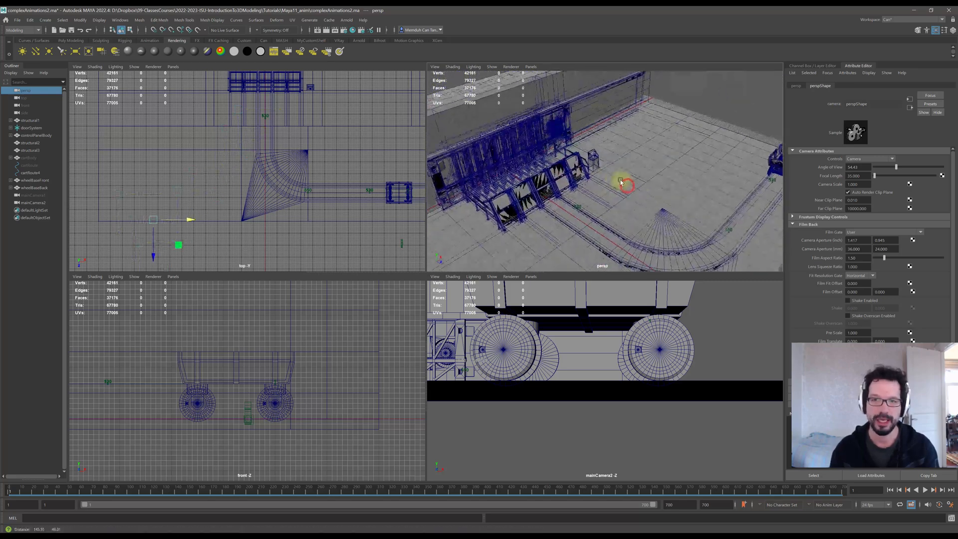
scroll(621, 184, down, 2)
scroll(622, 183, down, 2)
Set the perspective camera's near clip plane to 1.
click(867, 200)
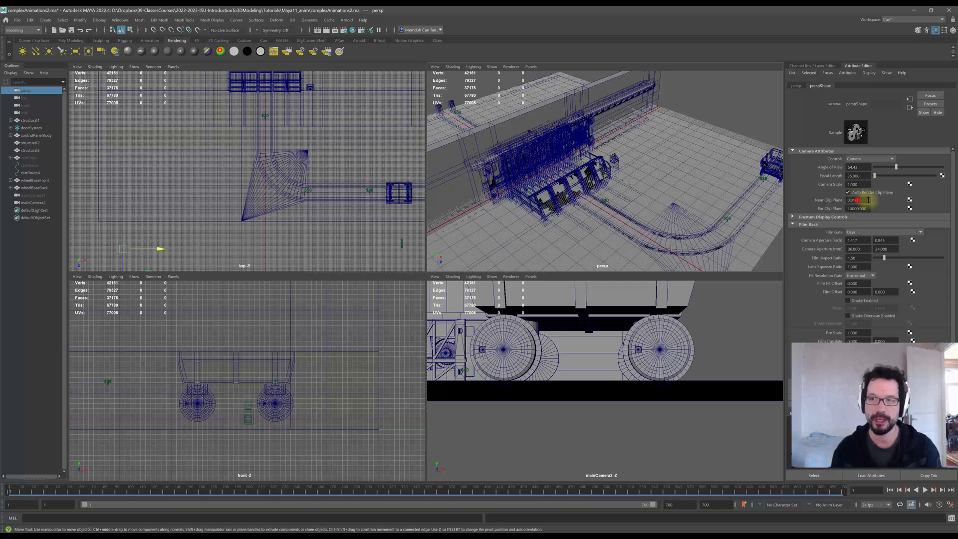
text(1)
key(Return)
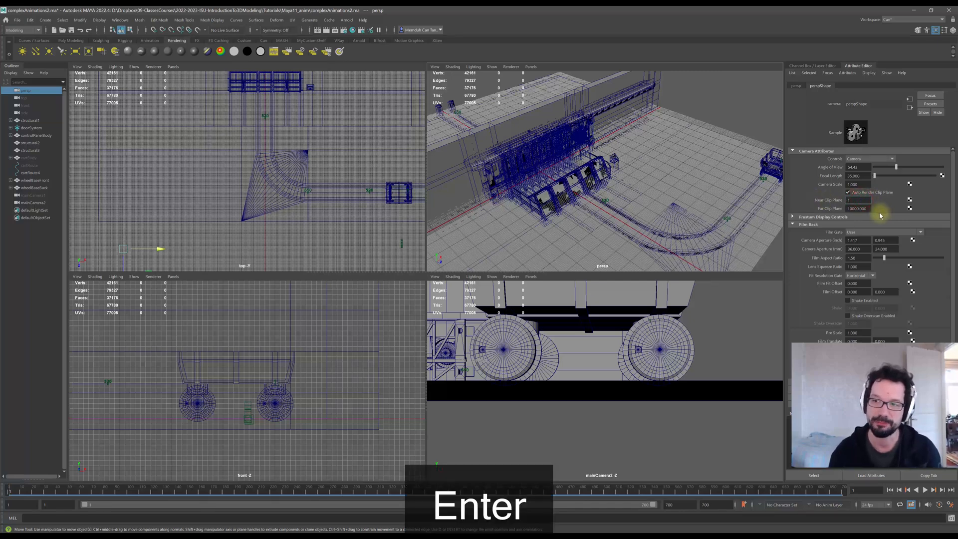
Zoom the perspective view into the loading structure again to check near-plane clipping at the new value.
alt+middle_drag(605, 149, 586, 164)
alt+drag(587, 164, 594, 160)
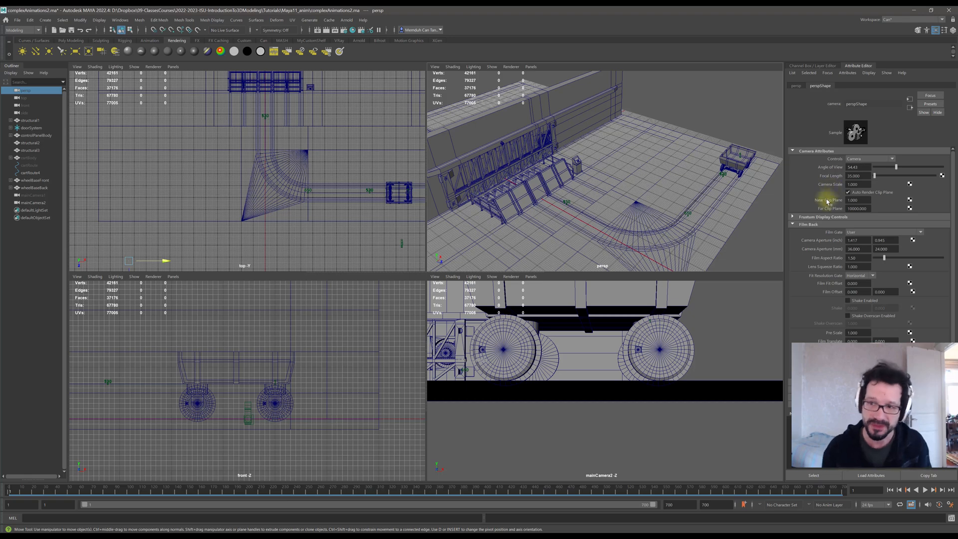
alt+middle_drag(515, 183, 611, 186)
scroll(610, 187, up, 10)
alt+drag(567, 211, 586, 185)
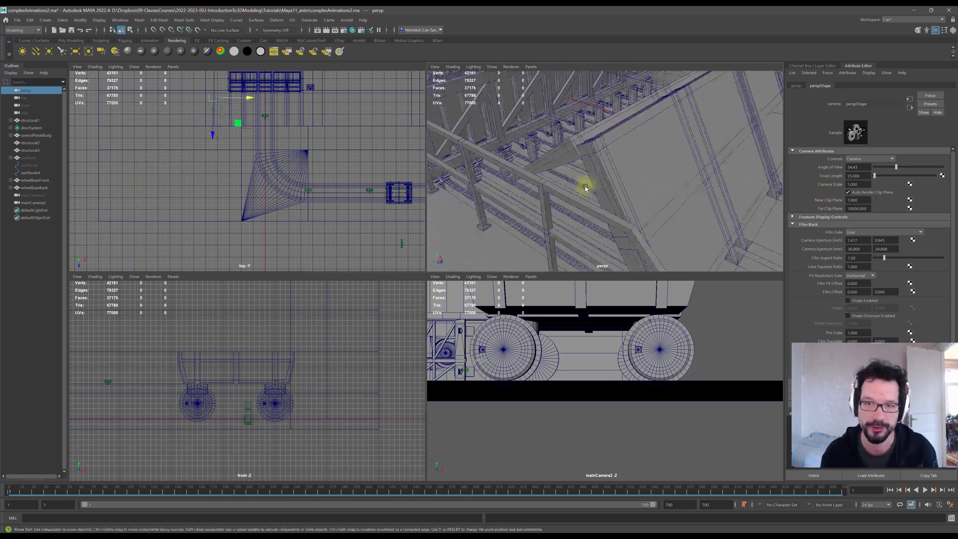
scroll(594, 152, up, 4)
alt+drag(595, 139, 589, 158)
scroll(589, 158, up, 2)
alt+right_drag(589, 159, 618, 151)
alt+middle_drag(616, 152, 619, 151)
scroll(618, 153, up, 5)
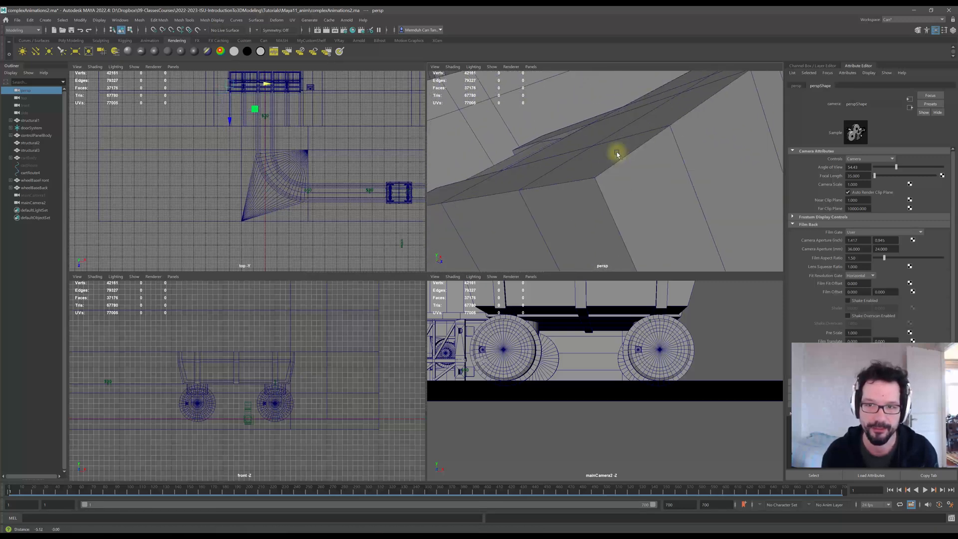
scroll(618, 155, down, 2)
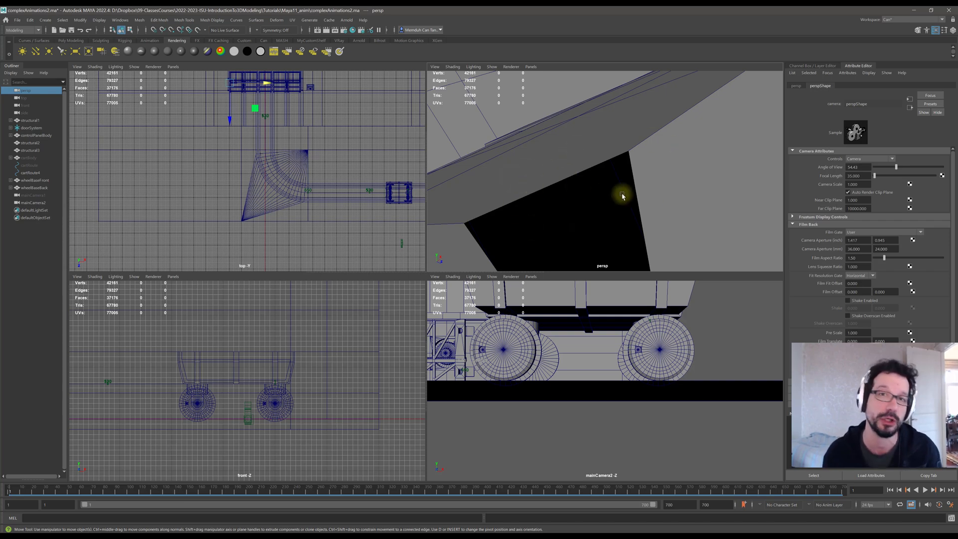
alt+right_drag(650, 198, 544, 184)
alt+right_drag(714, 165, 620, 162)
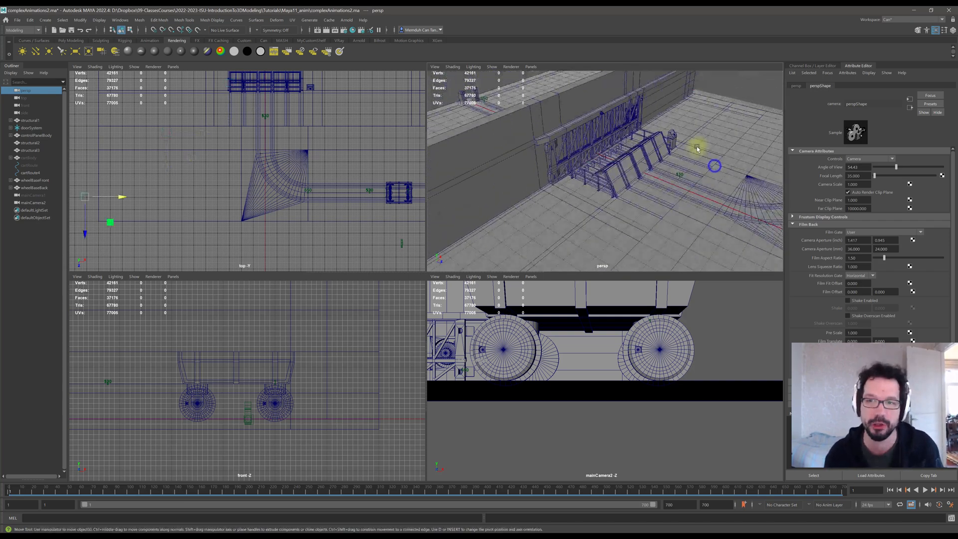
alt+middle_drag(698, 148, 623, 174)
alt+drag(622, 176, 823, 203)
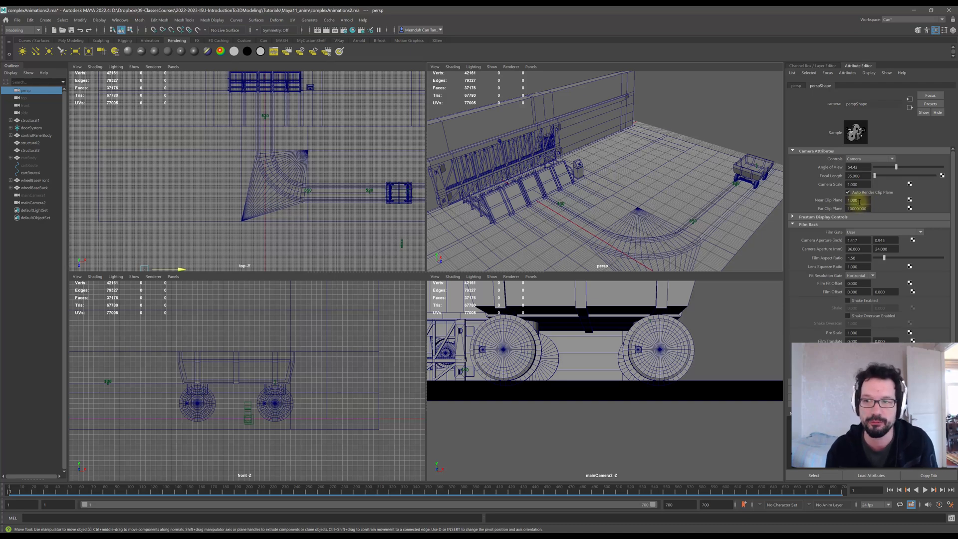
alt+drag(632, 172, 496, 221)
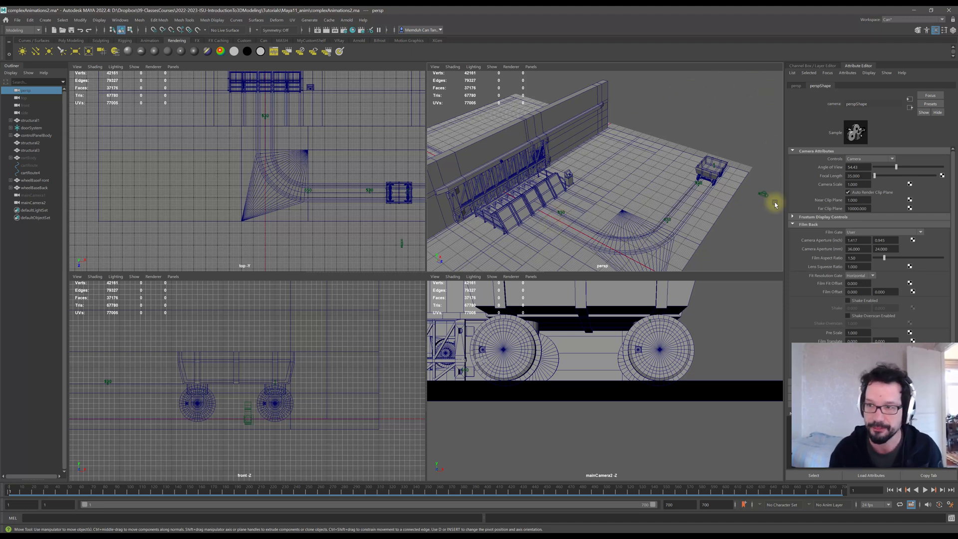
Select mainCamera2 and open its focal length value for editing.
click(31, 203)
alt+middle_drag(605, 195, 559, 195)
alt+drag(589, 201, 569, 202)
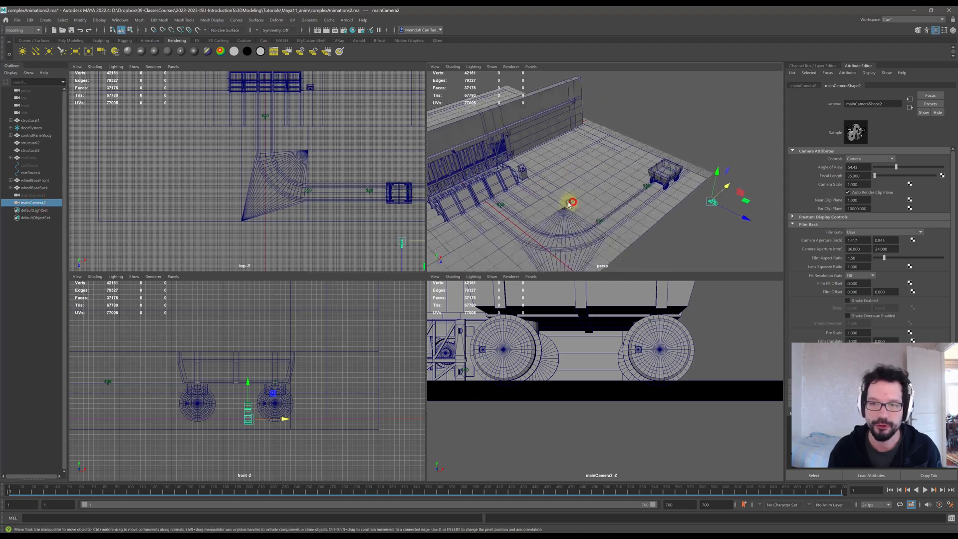
alt+middle_drag(616, 188, 549, 185)
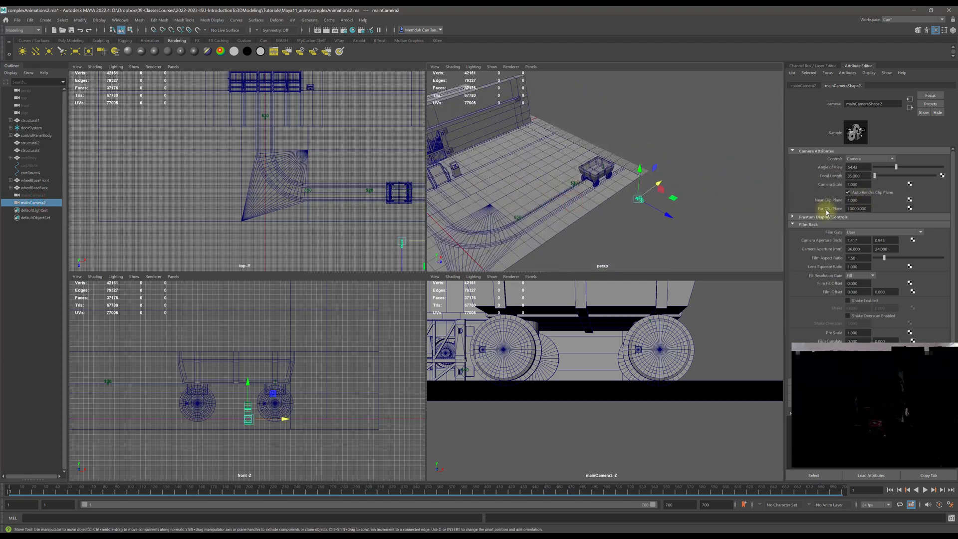
mouse_move(599, 180)
alt+mouse_down()
mouse_move(573, 192)
mouse_move(596, 193)
alt+mouse_up()
scroll(595, 193, down, 6)
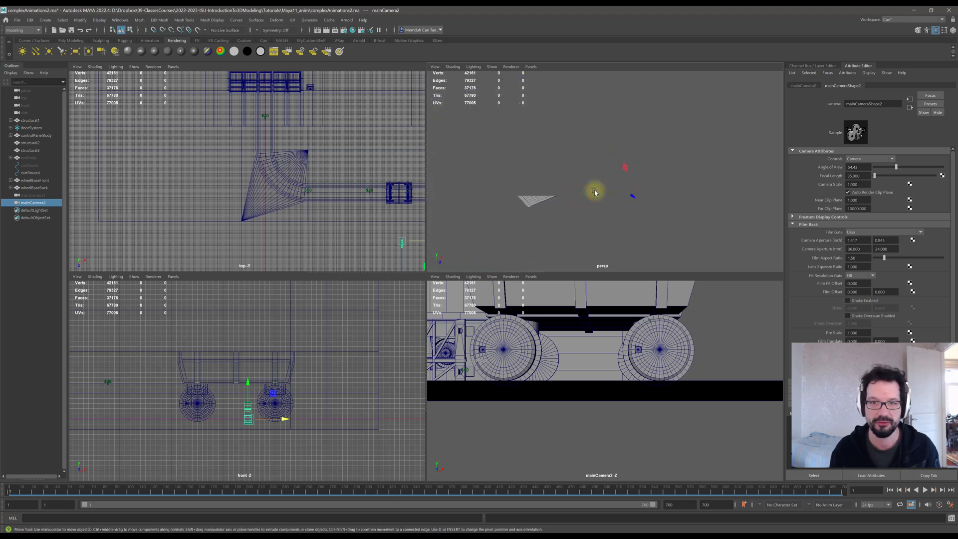
scroll(595, 192, up, 4)
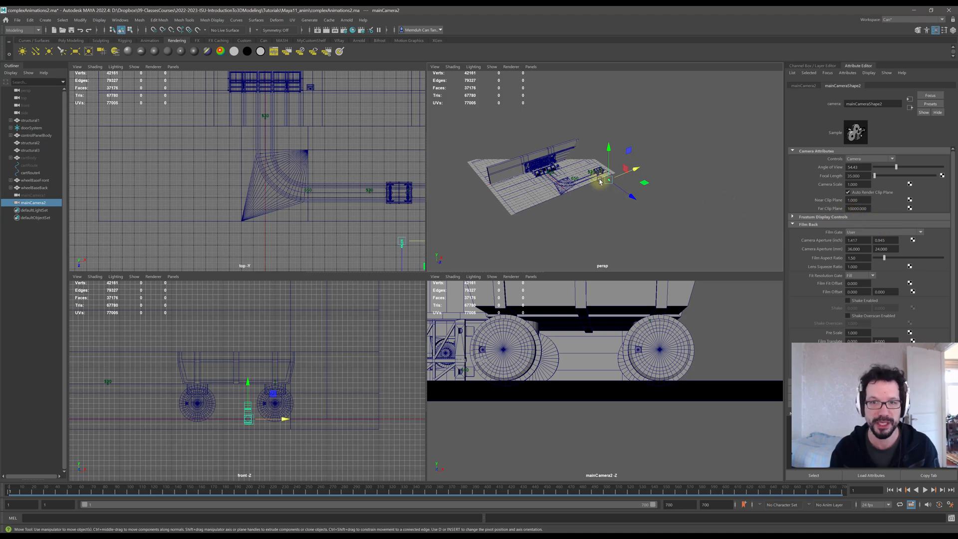
scroll(600, 183, up, 3)
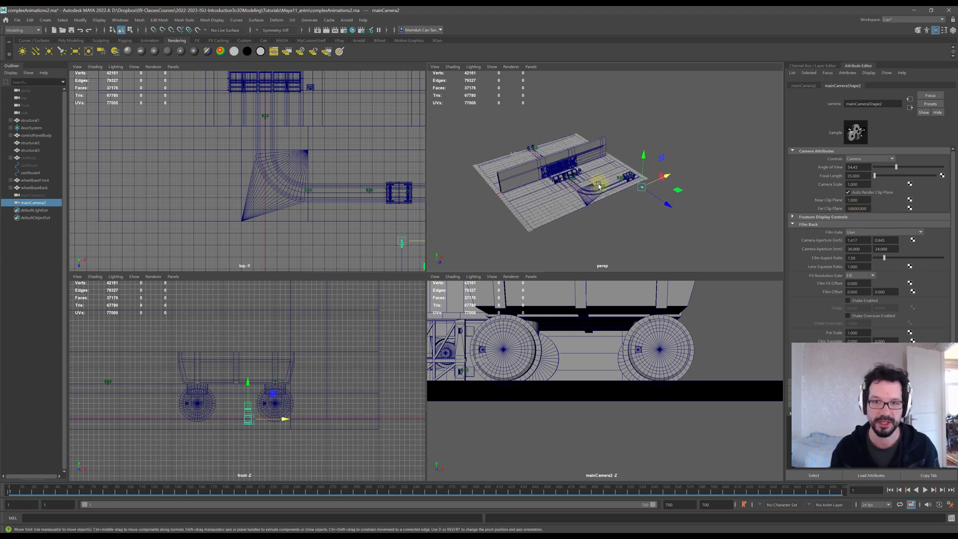
scroll(599, 185, up, 4)
scroll(648, 196, up, 3)
alt+middle_drag(712, 199, 596, 170)
alt+drag(601, 176, 621, 179)
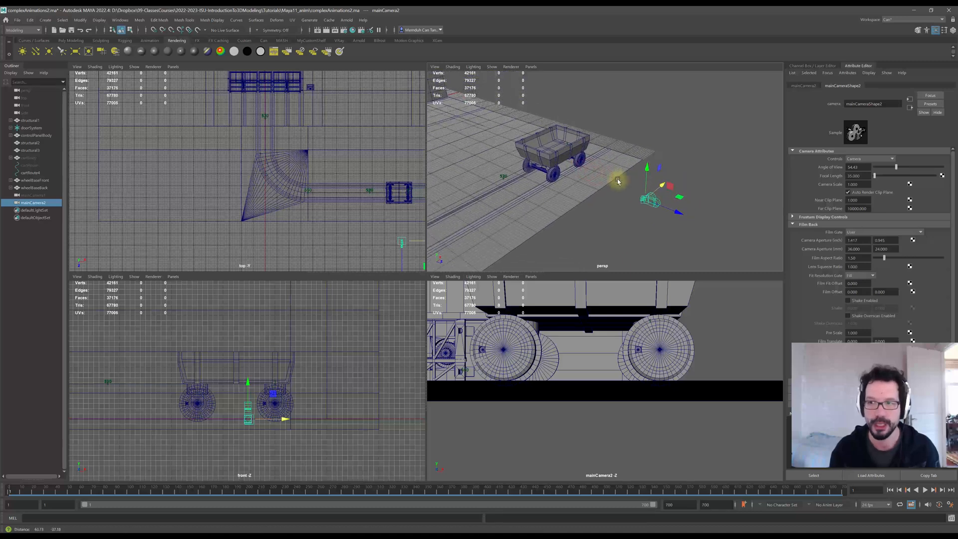
double_click(855, 177)
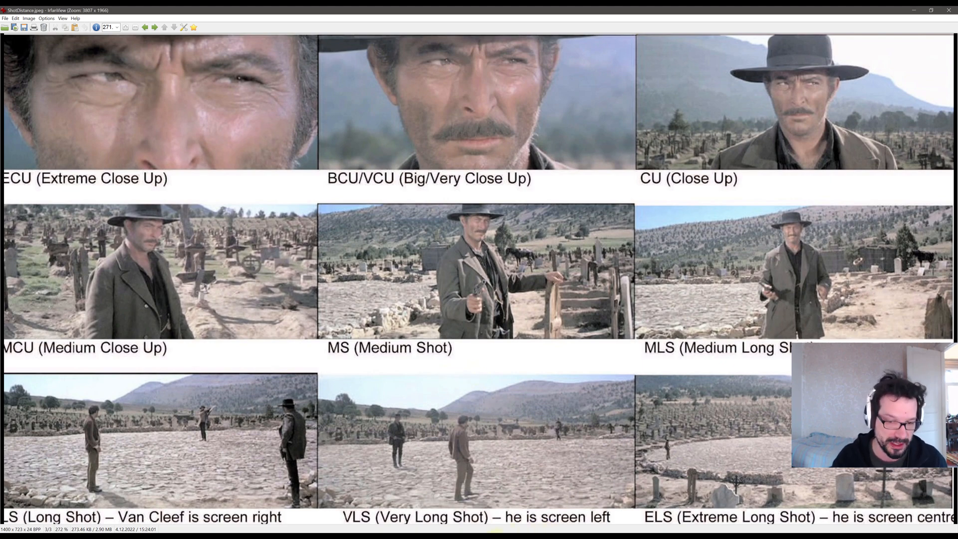
Switch to the image viewer and browse the reference images to the focal length and angle of view chart.
scroll(553, 440, down, 1)
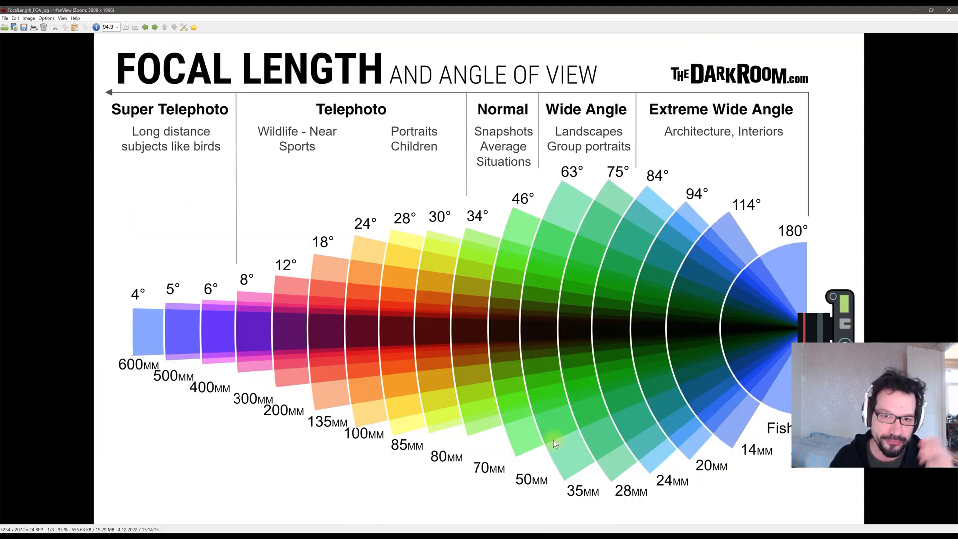
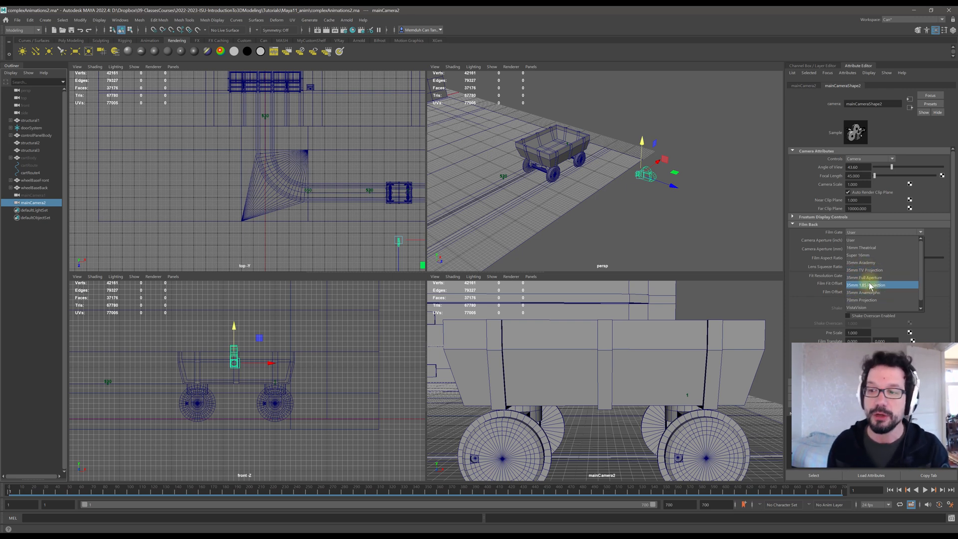
Compare several film gate presets on mainCamera2, finishing with the film gate set to 35mm Academy.
click(863, 263)
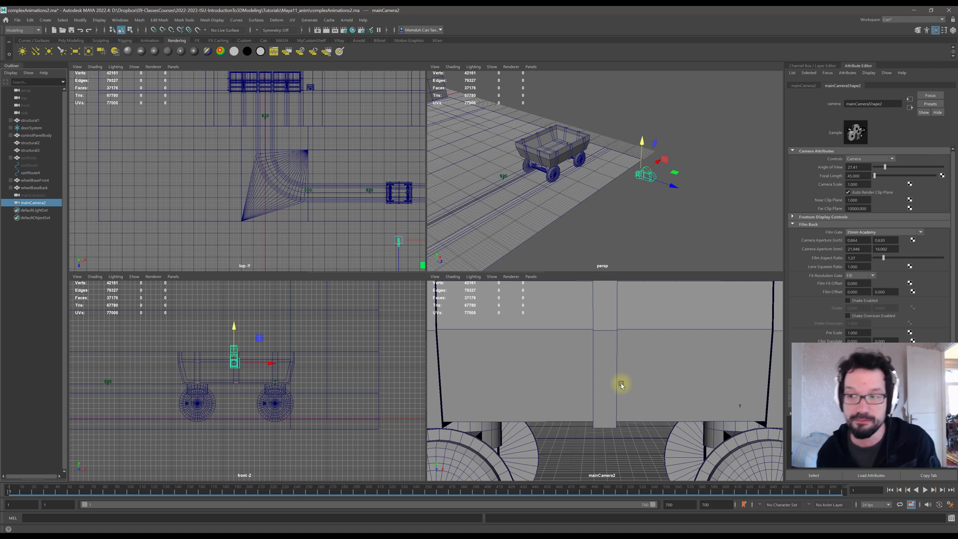
click(895, 231)
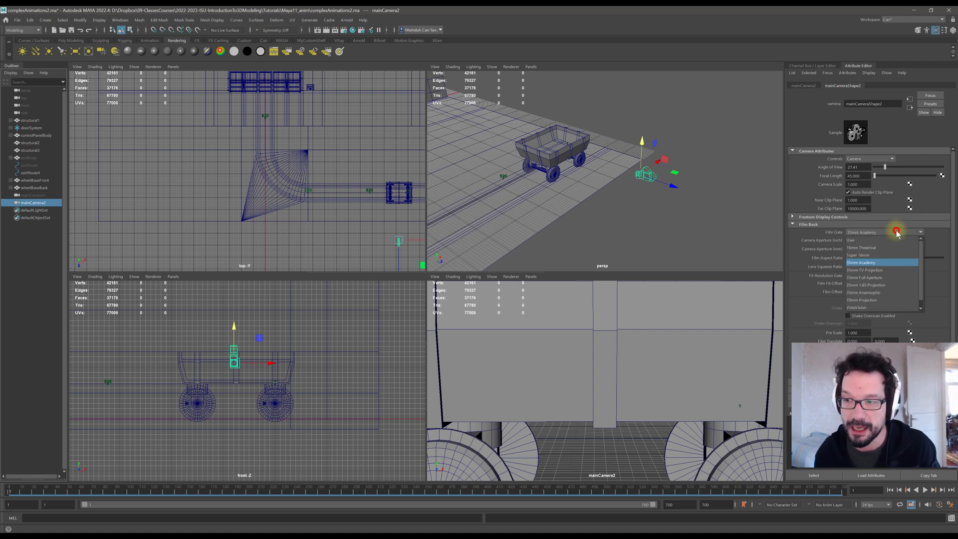
click(873, 277)
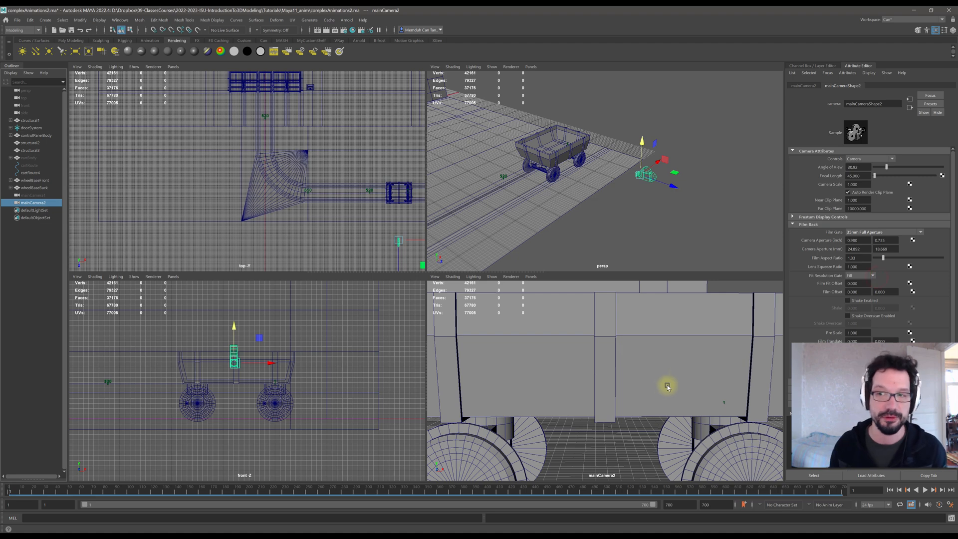
click(868, 232)
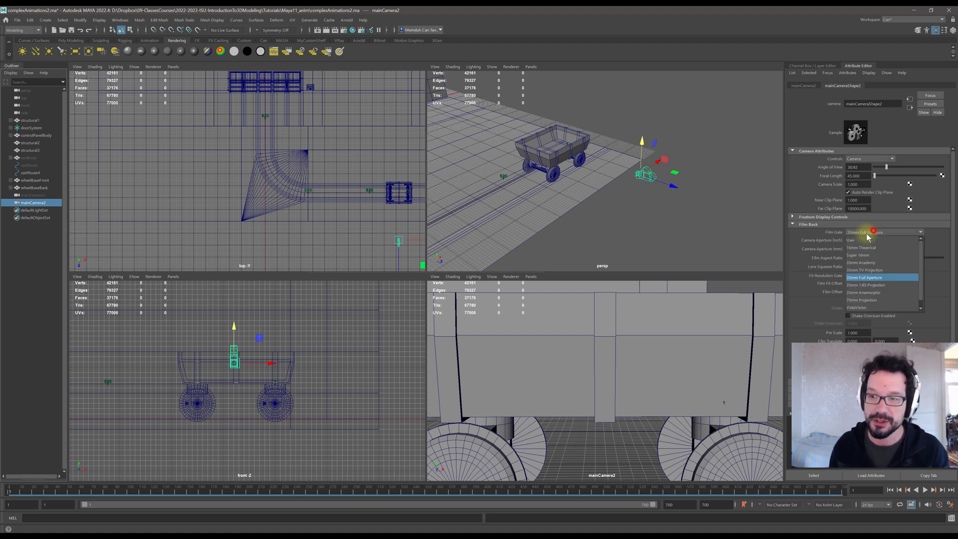
click(867, 300)
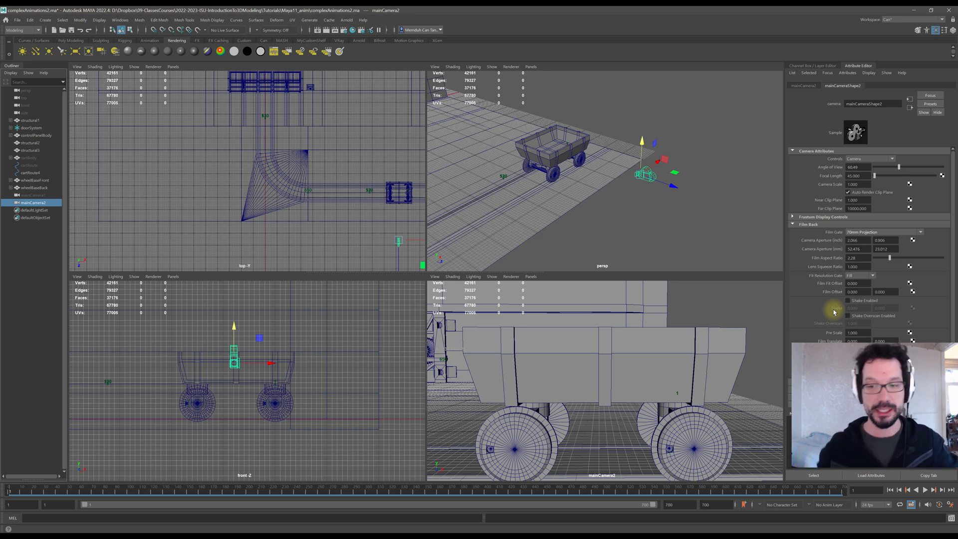
click(868, 233)
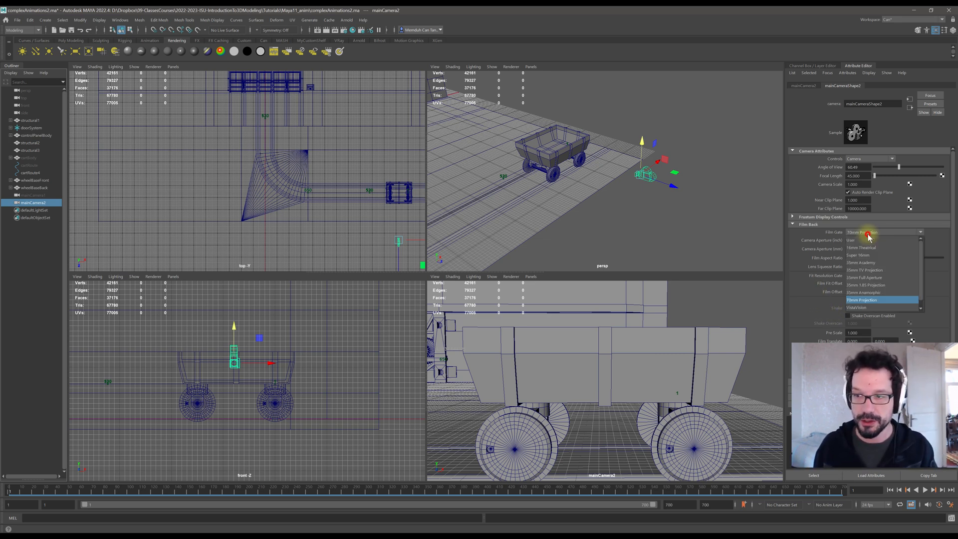
click(862, 278)
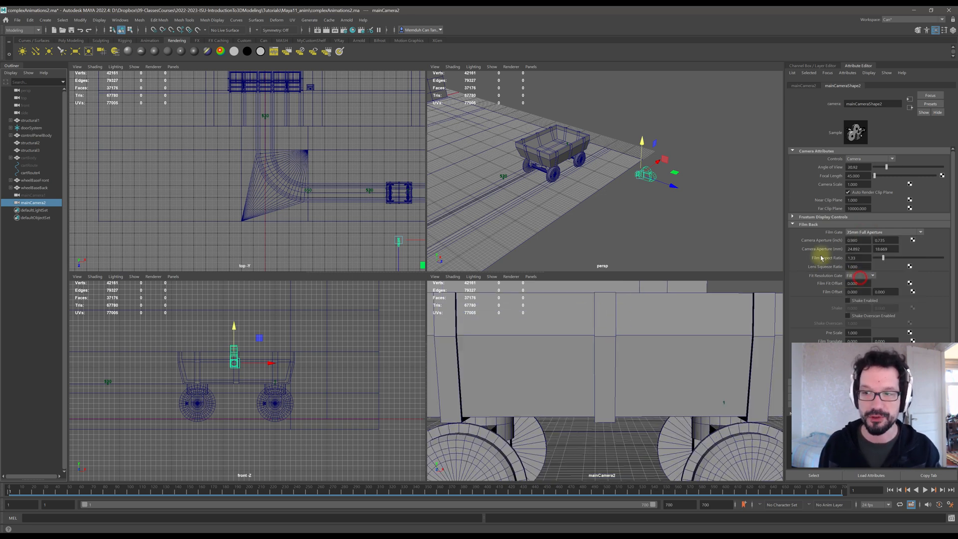
click(871, 233)
click(869, 264)
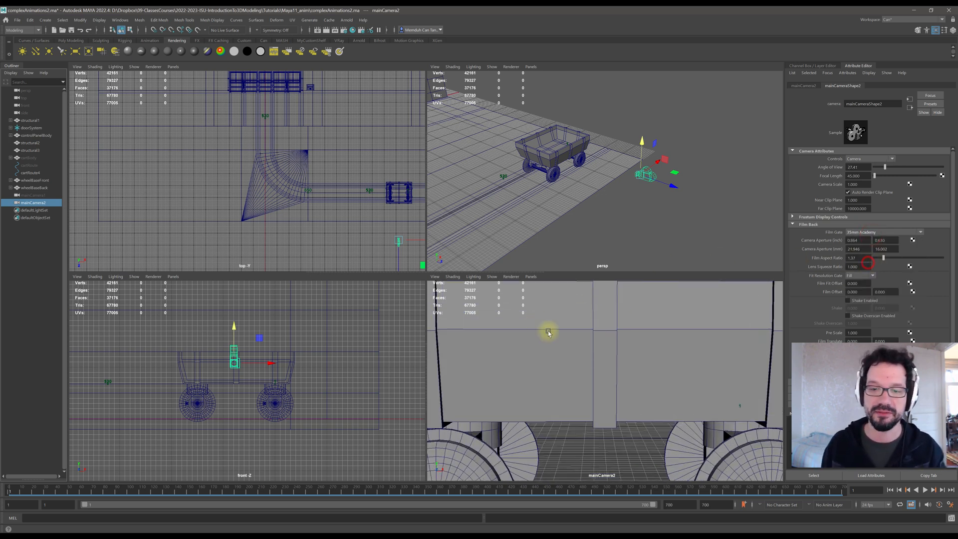
Dolly mainCamera2 back from the cart and inspect the Fit Resolution Gate options.
scroll(573, 338, down, 3)
scroll(573, 338, down, 4)
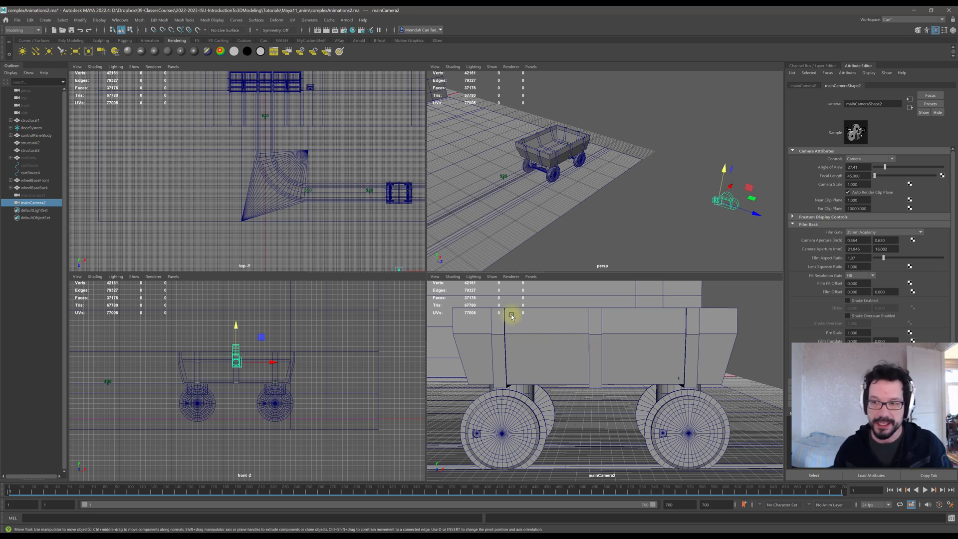
click(867, 276)
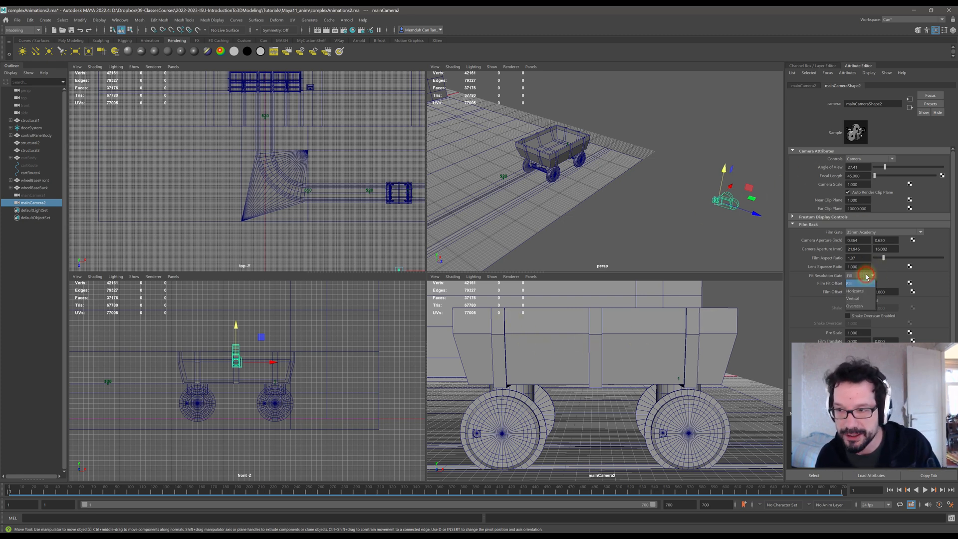
click(866, 276)
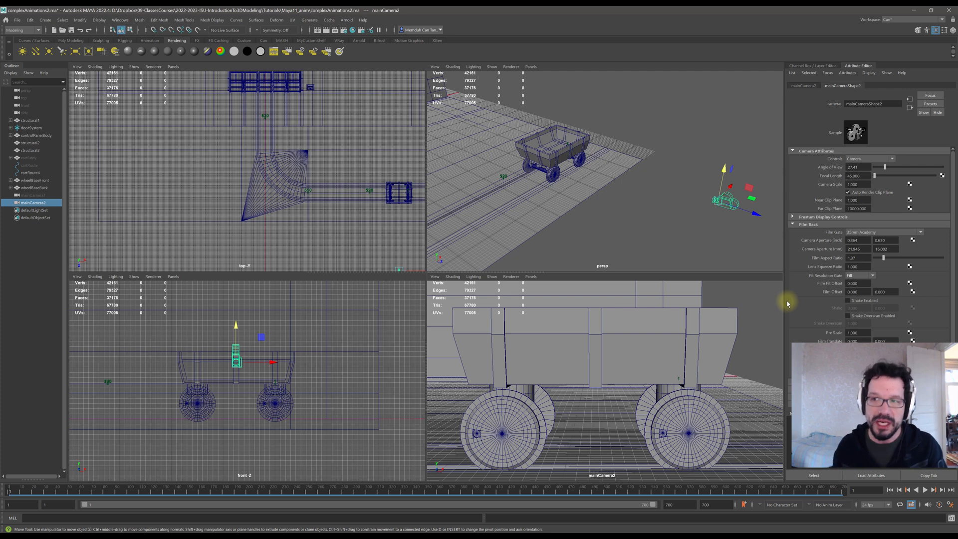
click(451, 277)
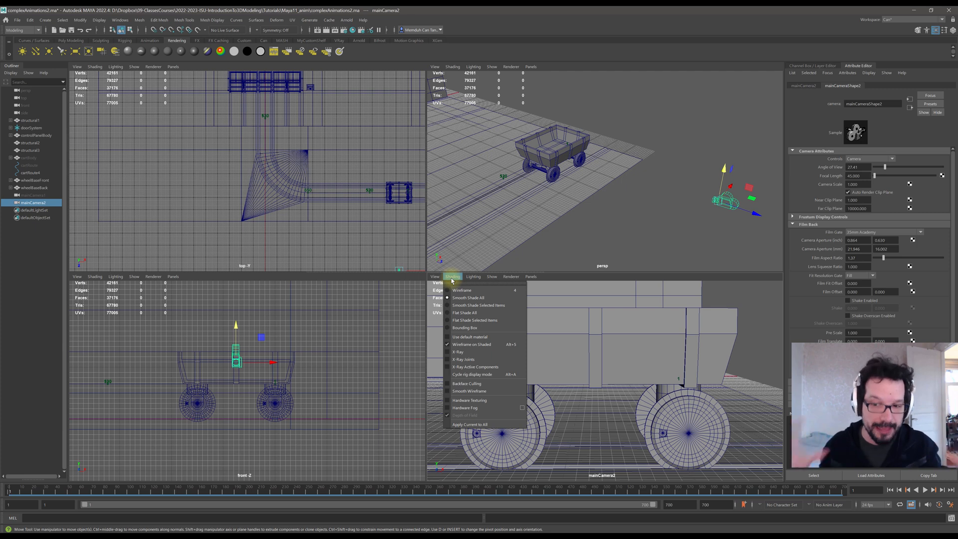
mouse_move(430, 275)
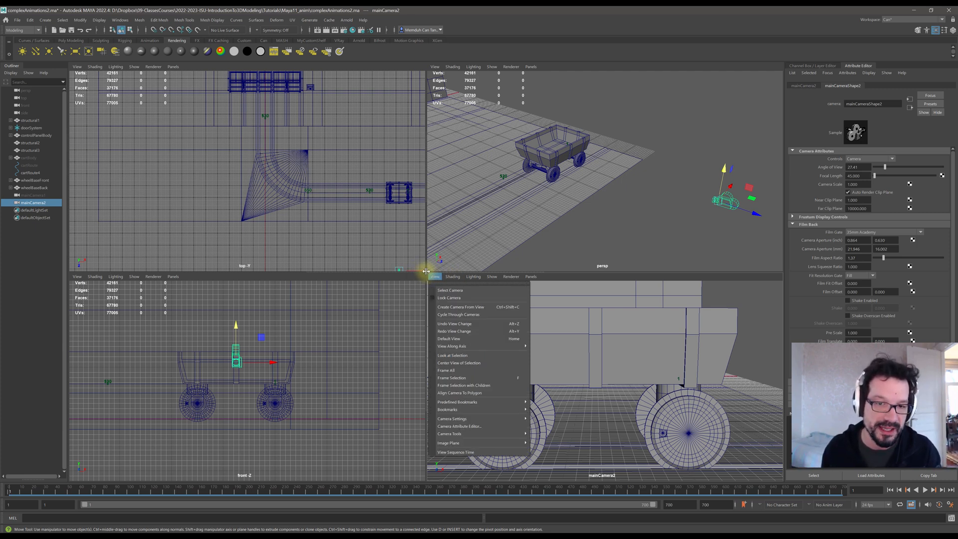
click(426, 275)
drag(427, 276, 426, 328)
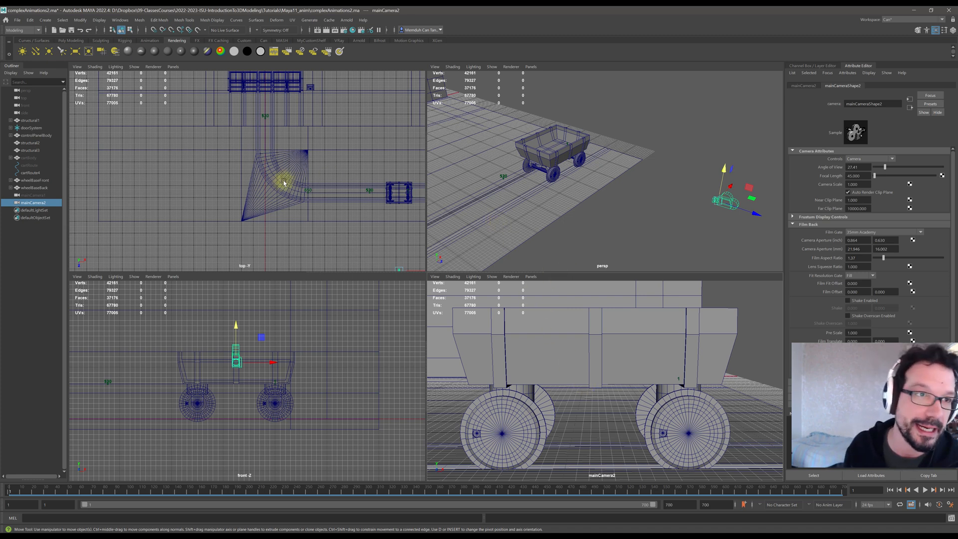
Switch to the Rendering menu set, open Render Settings and review the Image Size preset and height before closing it.
click(24, 30)
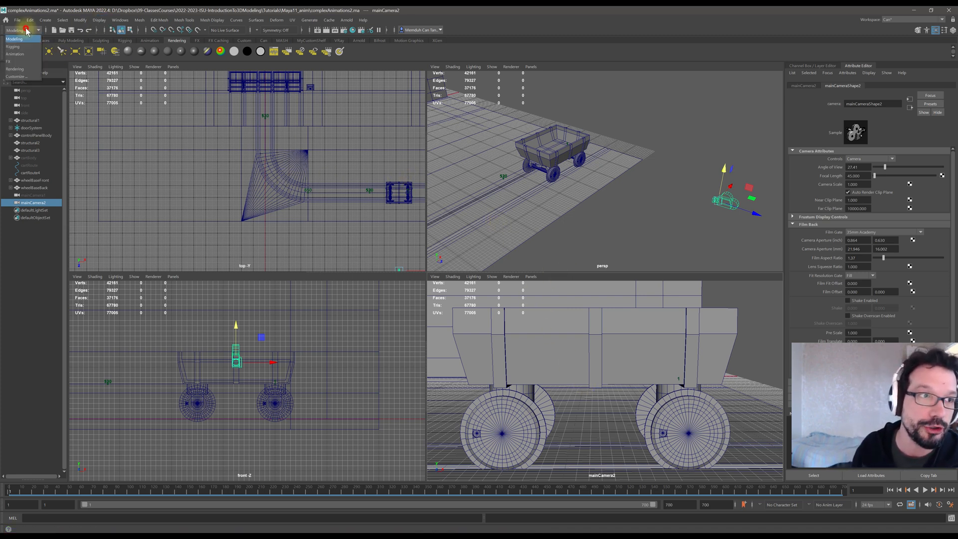
click(15, 69)
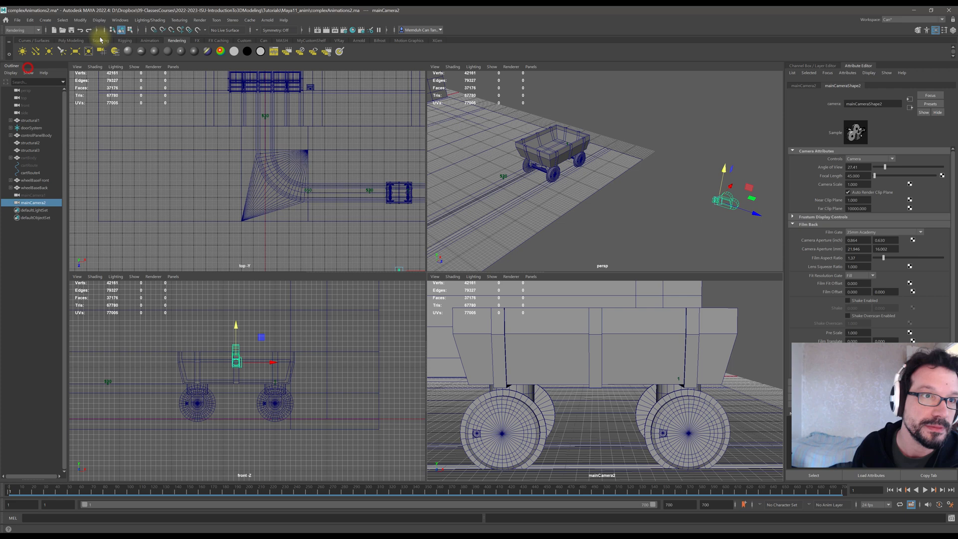
click(198, 20)
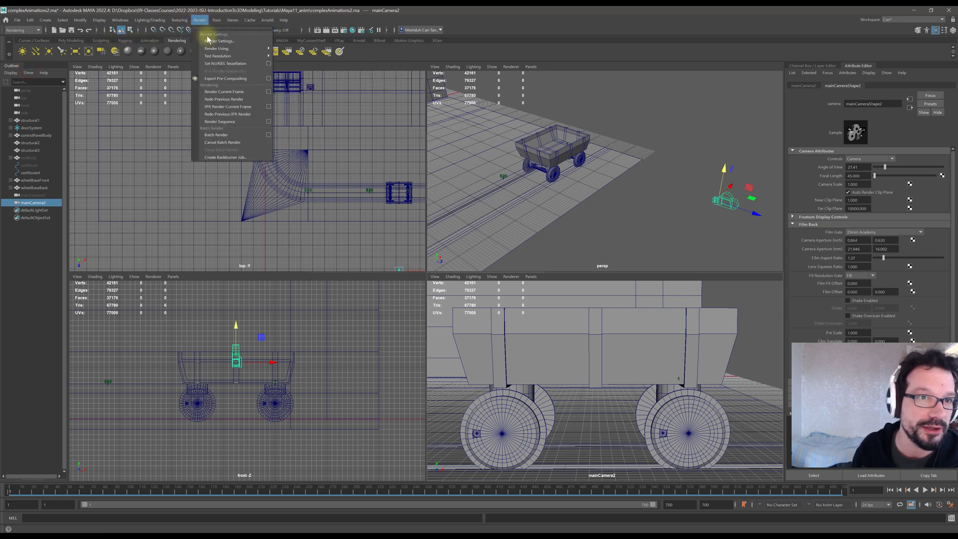
click(209, 41)
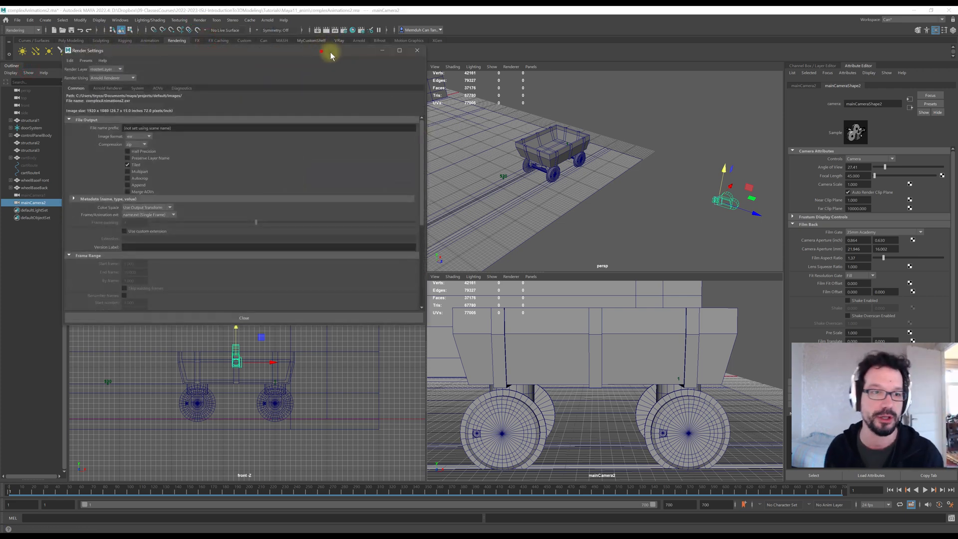
drag(330, 52, 595, 133)
scroll(656, 223, down, 6)
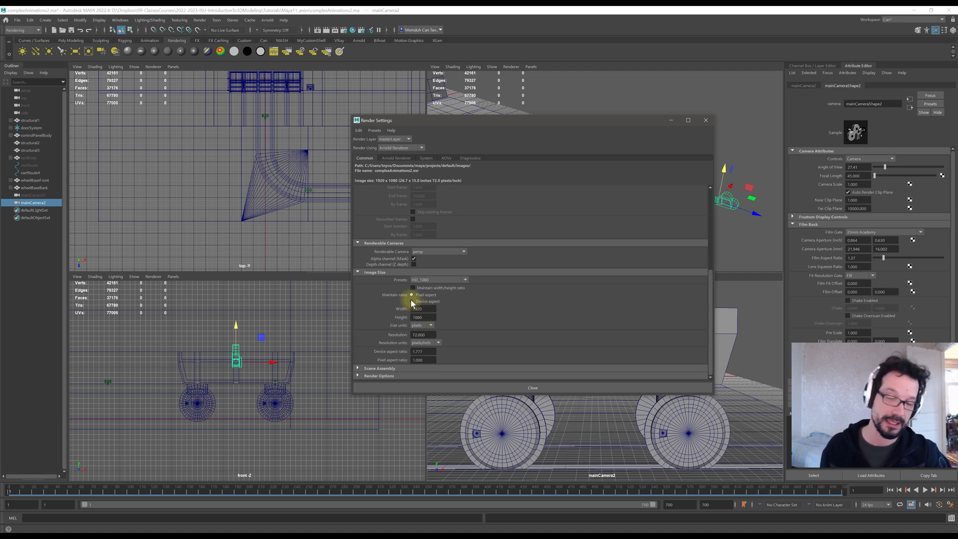
click(437, 280)
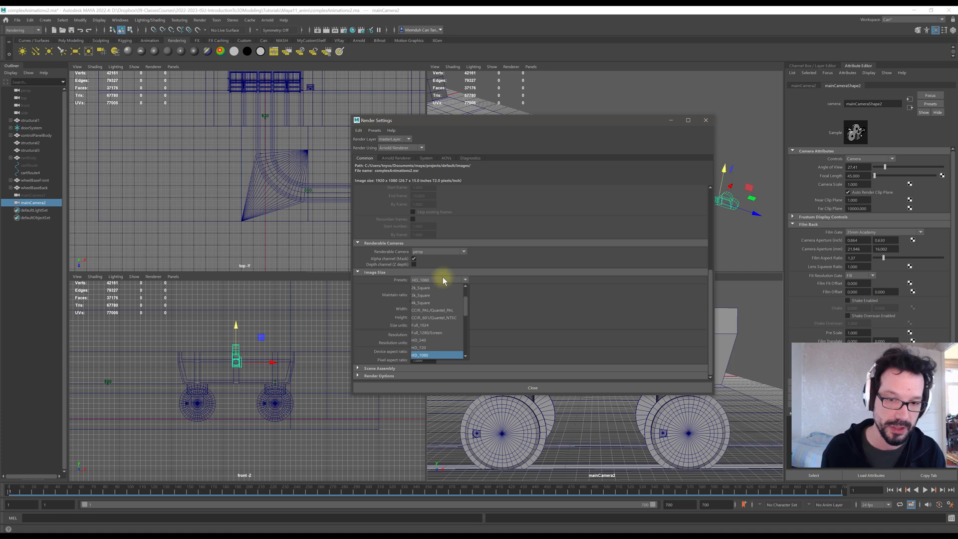
click(443, 278)
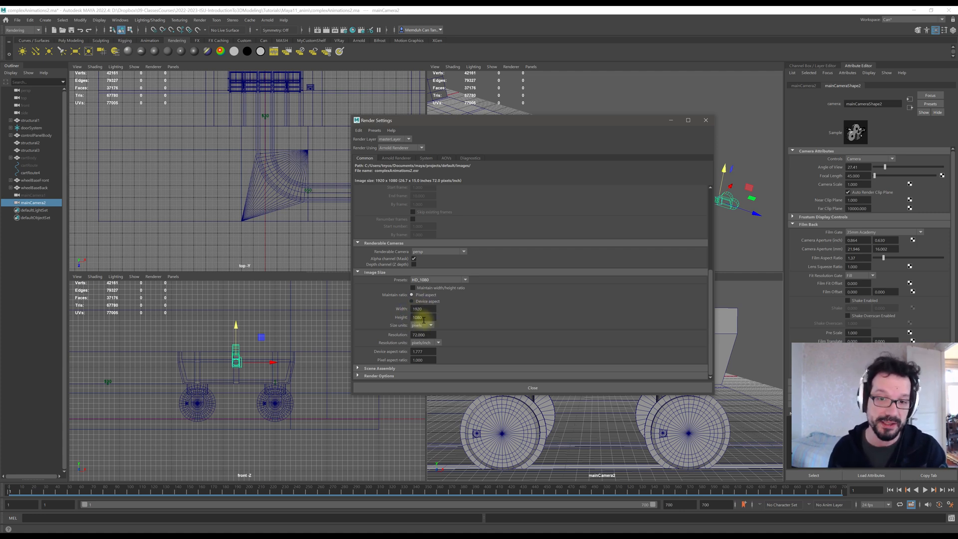
double_click(423, 318)
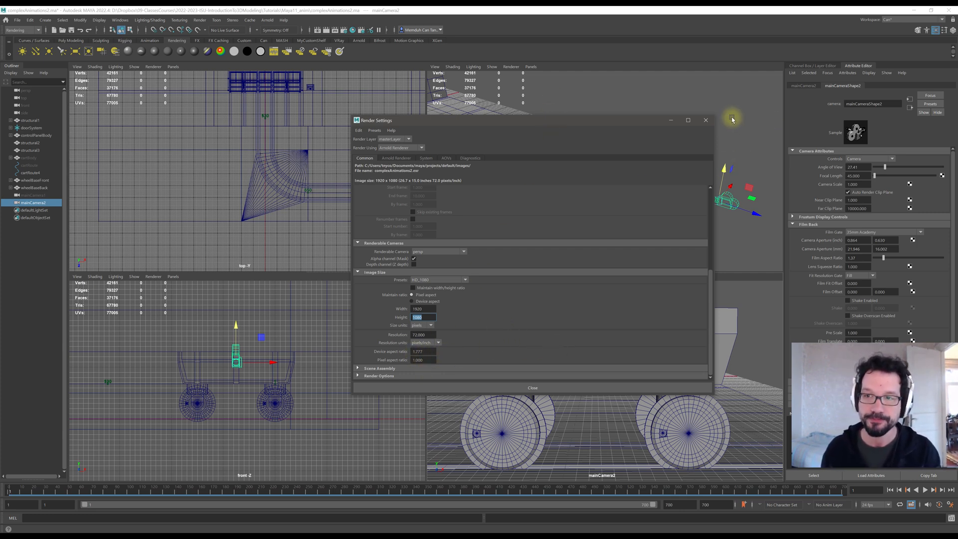
click(706, 119)
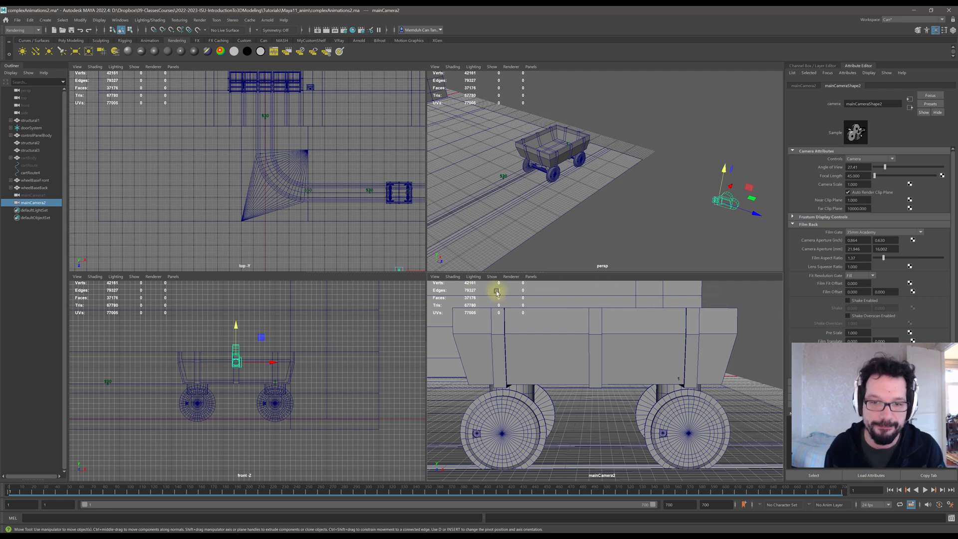
Turn on the Resolution Gate display in the mainCamera2 viewport.
click(435, 277)
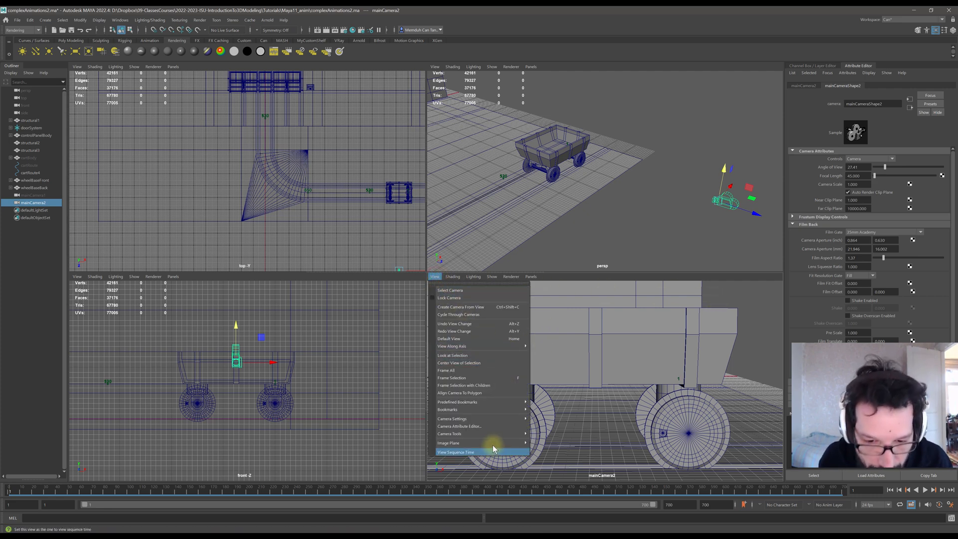
mouse_move(506, 421)
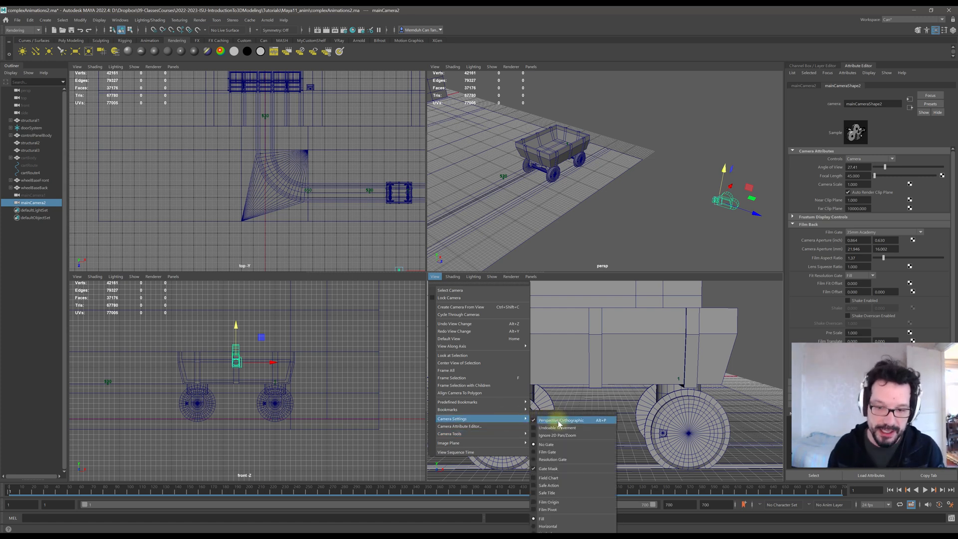
click(568, 460)
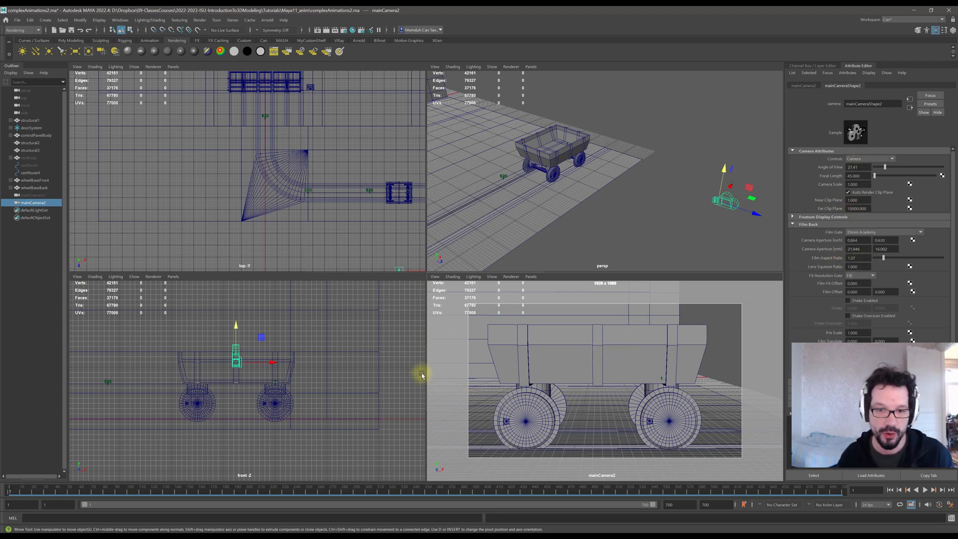
mouse_move(427, 373)
mouse_down()
mouse_move(256, 368)
mouse_move(454, 376)
mouse_move(336, 373)
mouse_move(426, 368)
mouse_up()
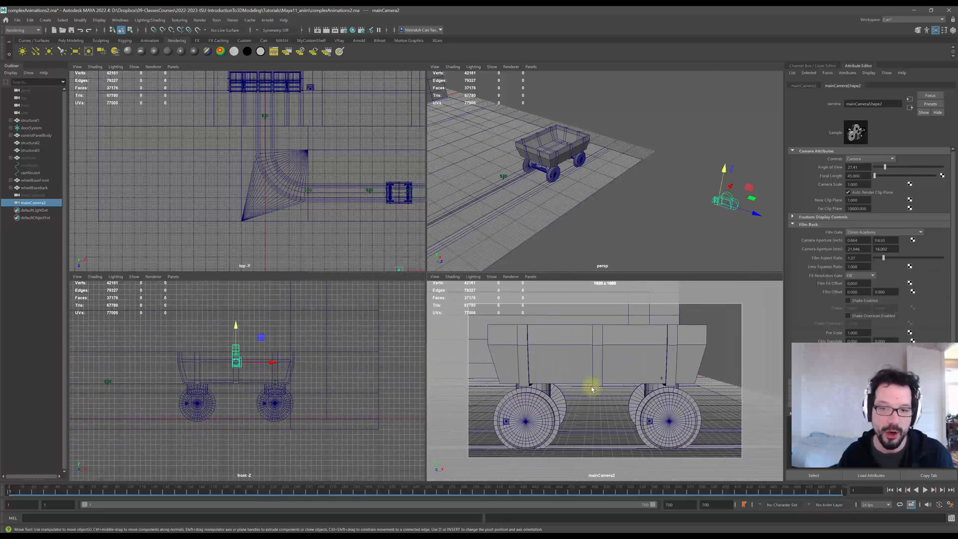
Turn on the Safe Action guide in the mainCamera2 viewport.
click(436, 277)
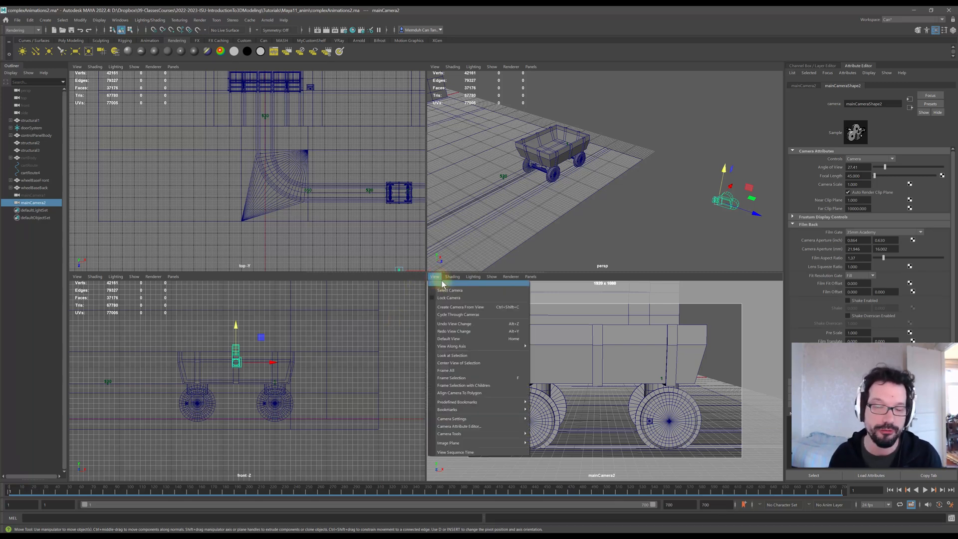
click(642, 25)
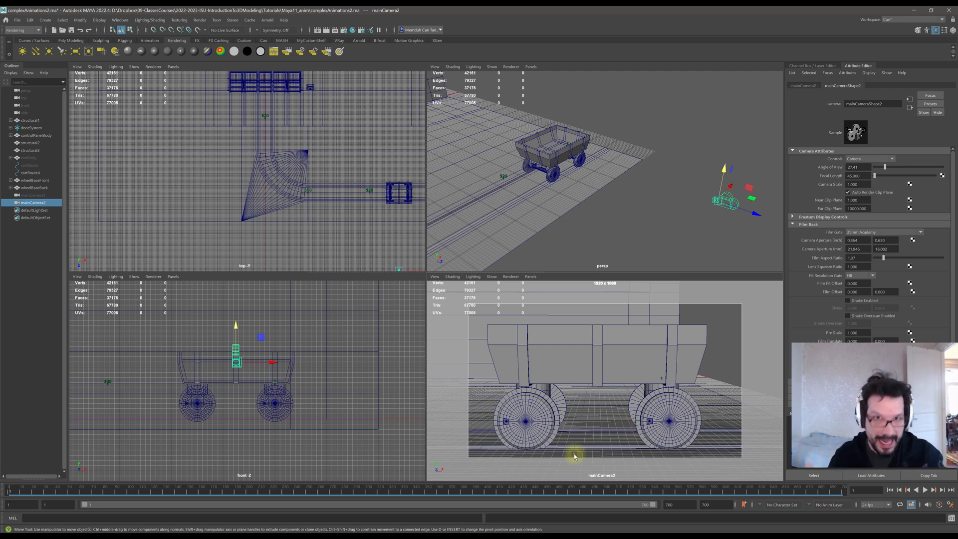
click(436, 277)
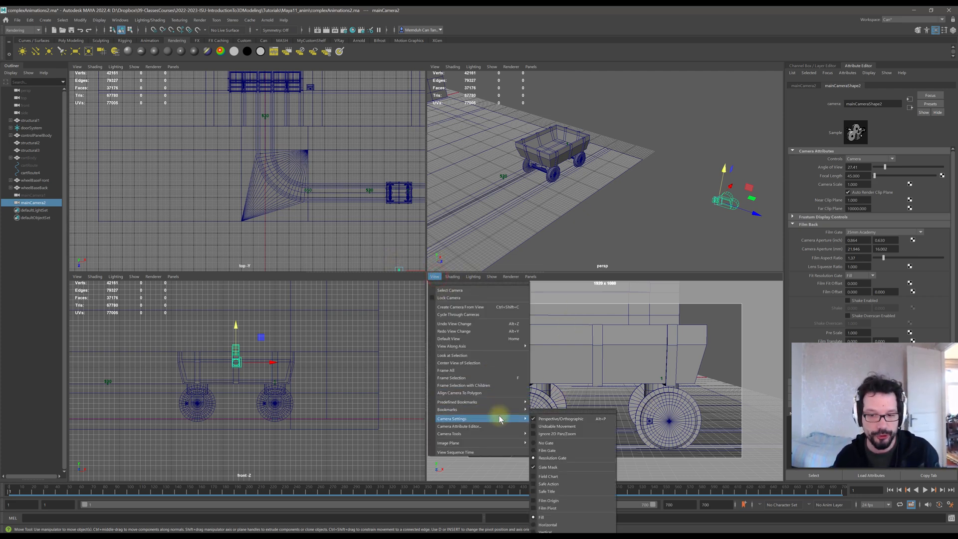
click(574, 482)
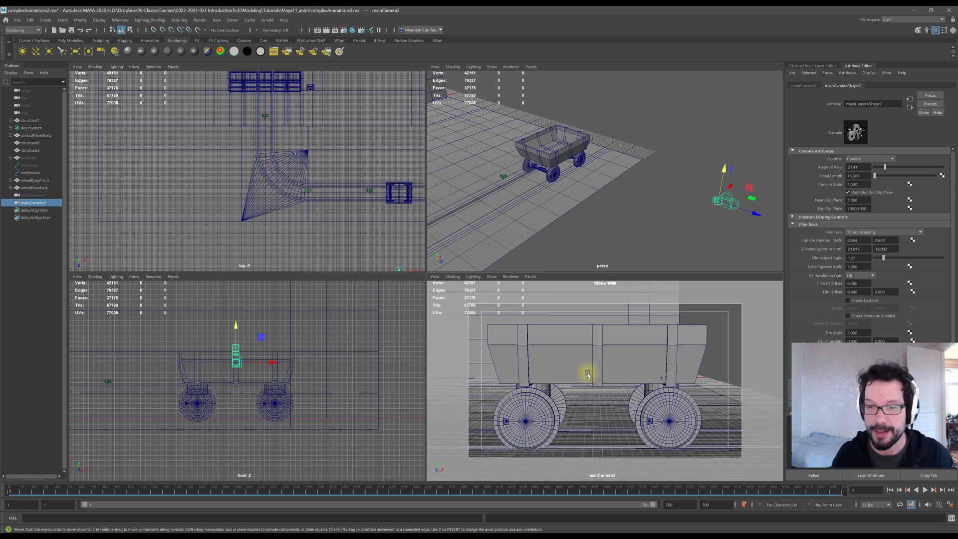
Reposition mainCamera2 so the mine cart sits framed inside the resolution gate.
alt+middle_drag(571, 389, 552, 389)
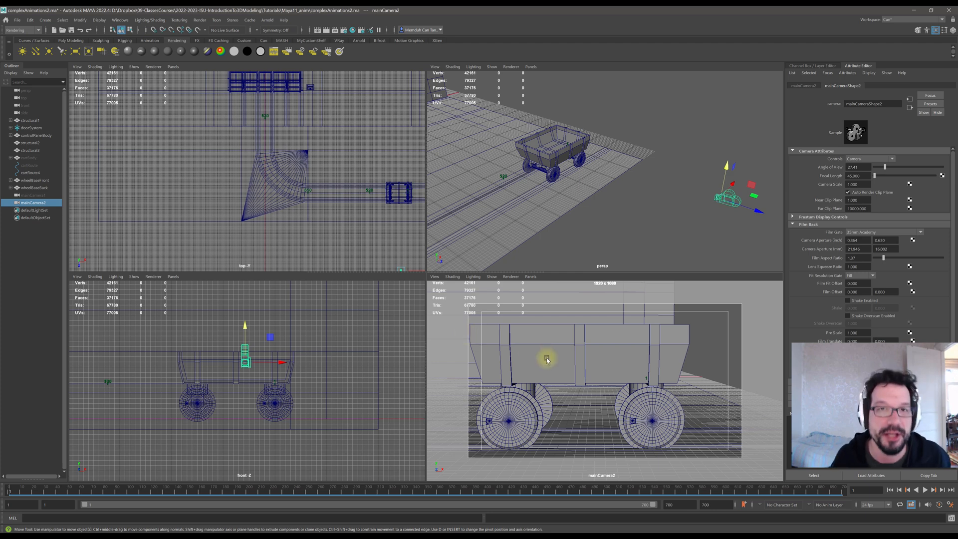
alt+middle_drag(547, 359, 568, 364)
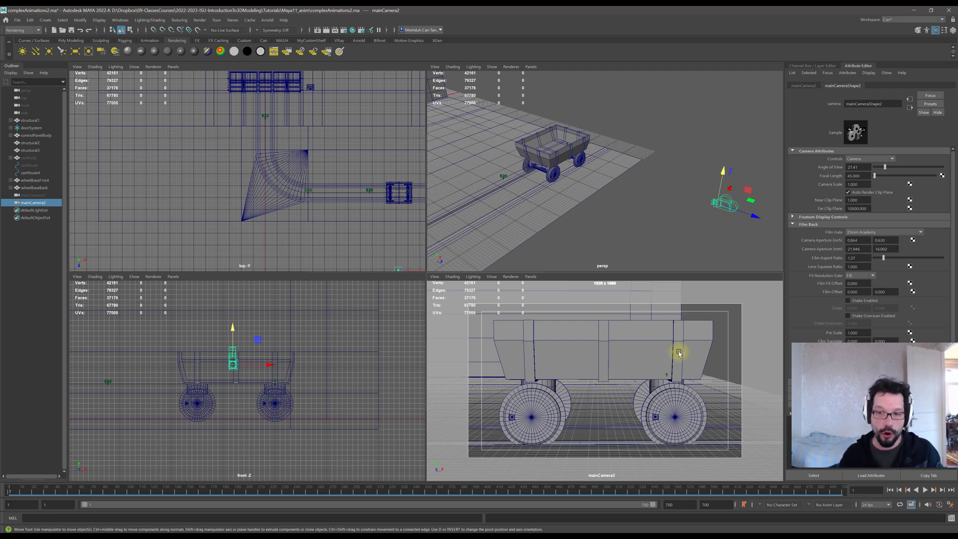
alt+middle_drag(679, 352, 610, 385)
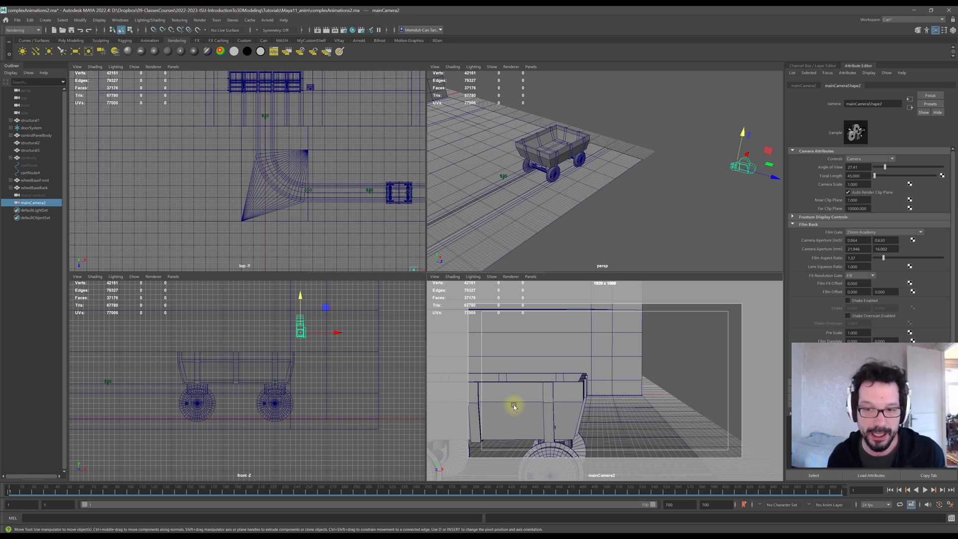
alt+middle_drag(514, 406, 597, 369)
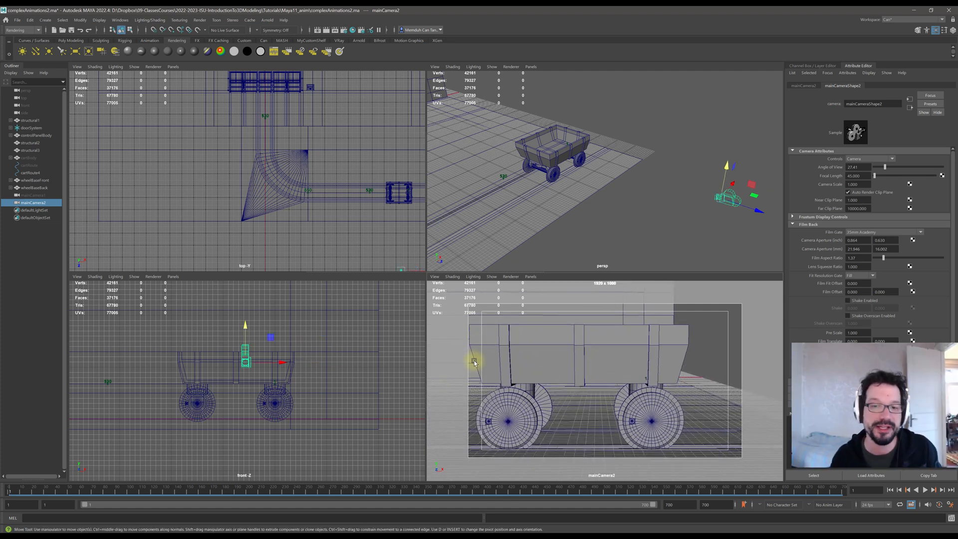
Orbit and track mainCamera2 for a side view of the mine cart.
mouse_move(557, 352)
alt+middle_down()
mouse_move(570, 346)
mouse_move(550, 357)
mouse_move(558, 357)
alt+middle_up()
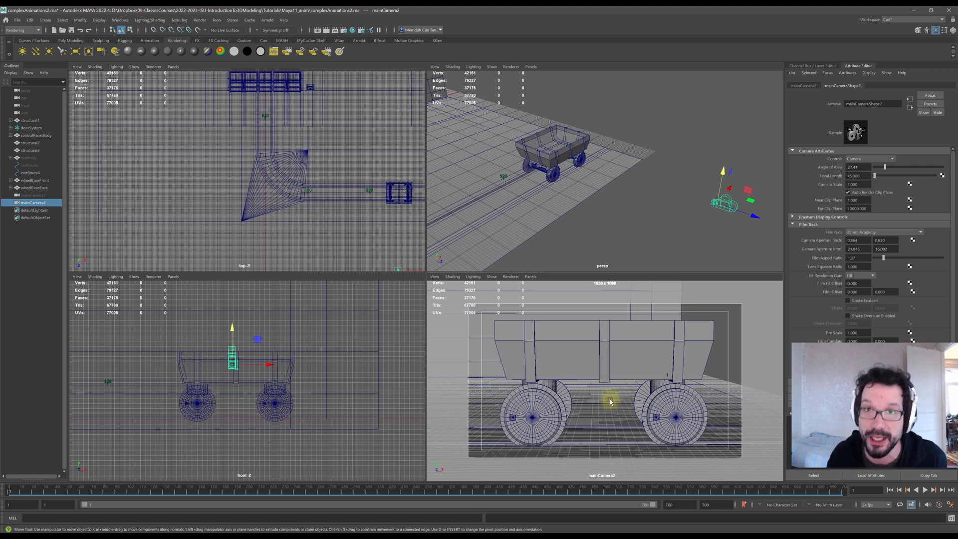
alt+drag(658, 398, 607, 414)
alt+middle_drag(650, 377, 524, 404)
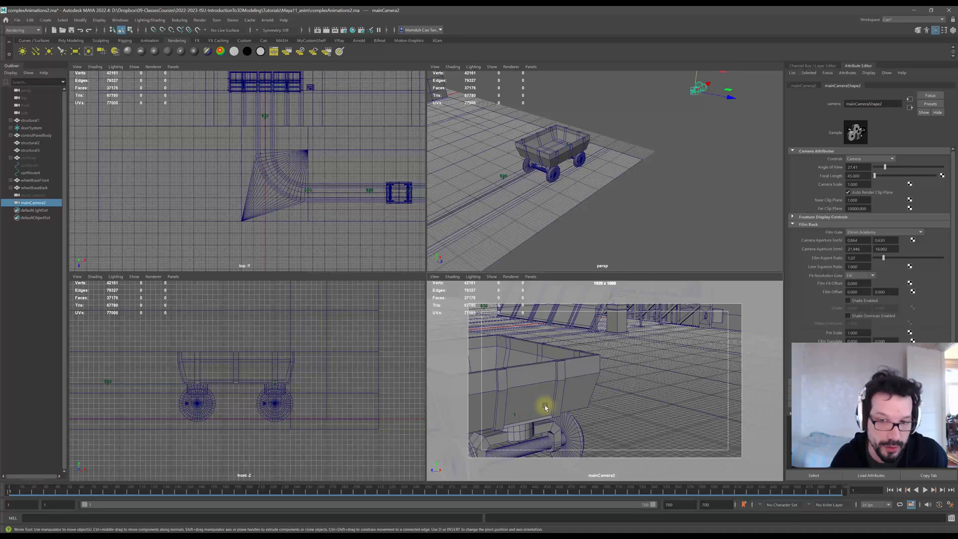
alt+drag(546, 404, 628, 373)
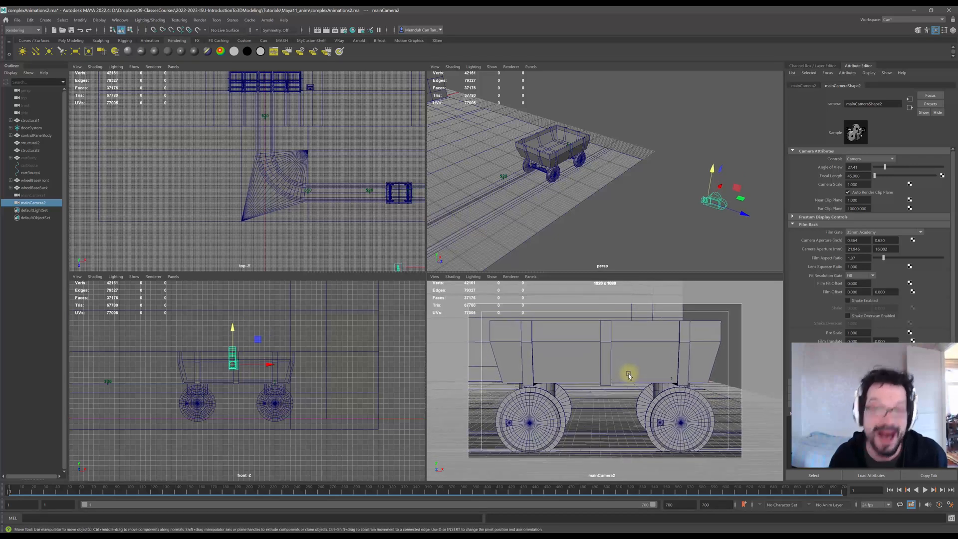
Reset mainCamera2's rotation to 0, 0, 0 in its transform attributes.
click(804, 85)
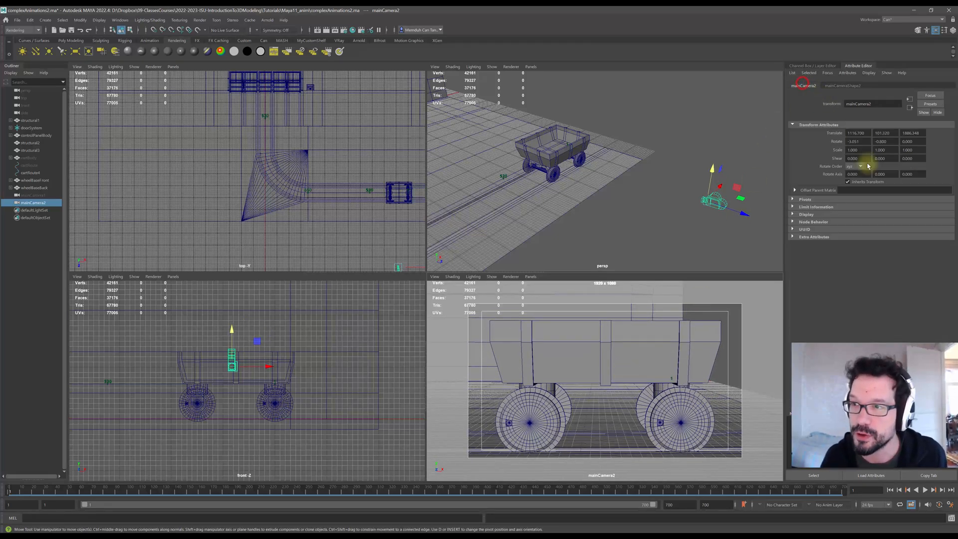
double_click(854, 141)
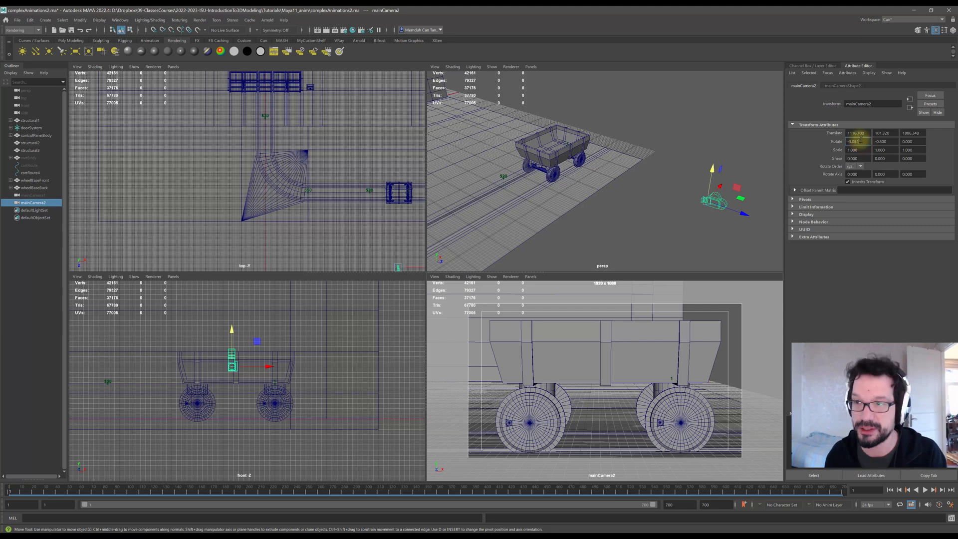
text(0)
key(Tab)
text(0)
key(Tab)
text(0)
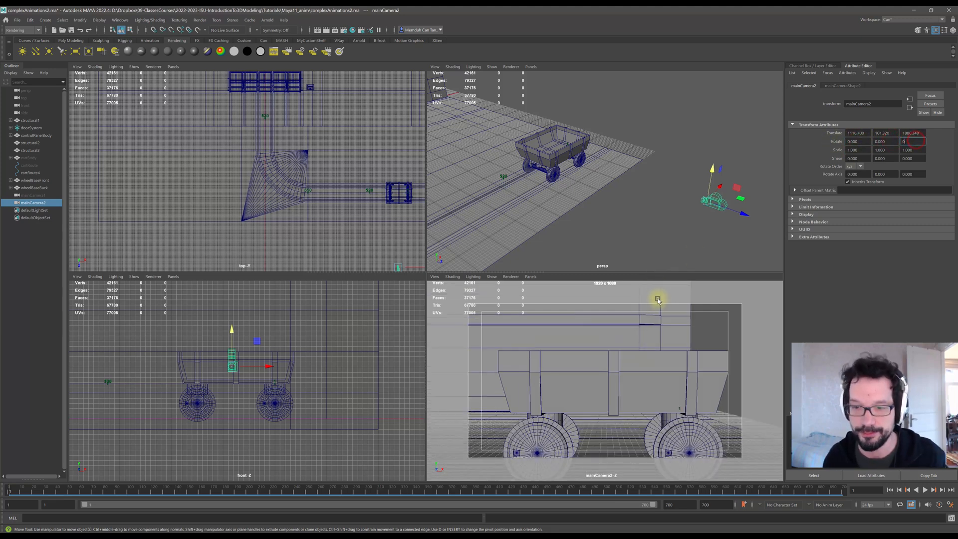
Track mainCamera2 so the straightened side view of the cart sits inside the resolution gate.
alt+middle_drag(642, 388, 640, 367)
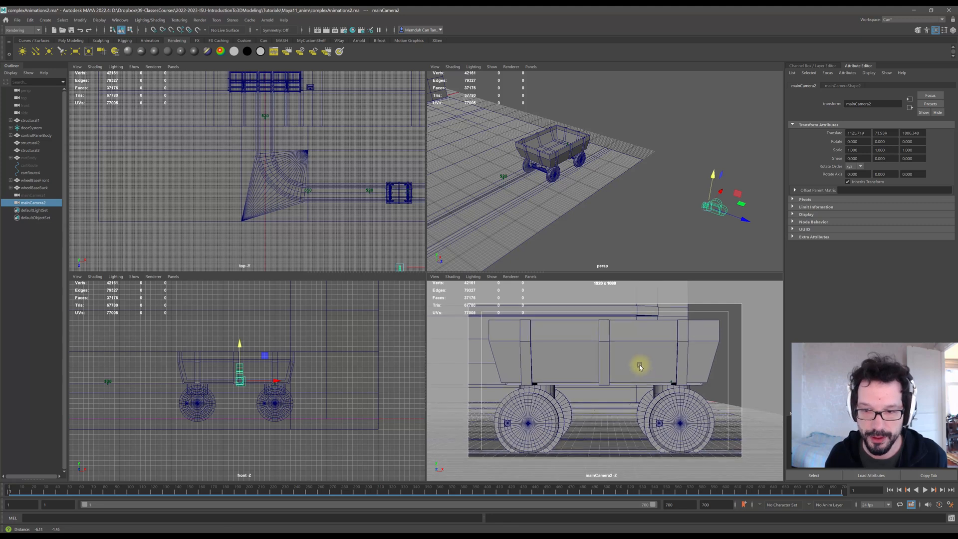
alt+right_drag(636, 365, 635, 346)
alt+middle_drag(635, 347, 633, 343)
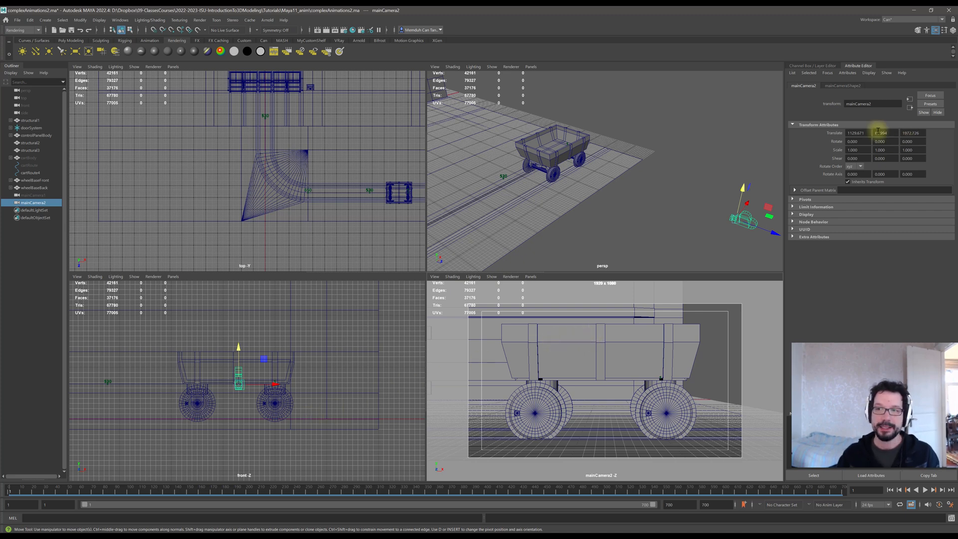
Show the Channel Box and key mainCamera2's translate and rotate channels at frame 1.
click(953, 30)
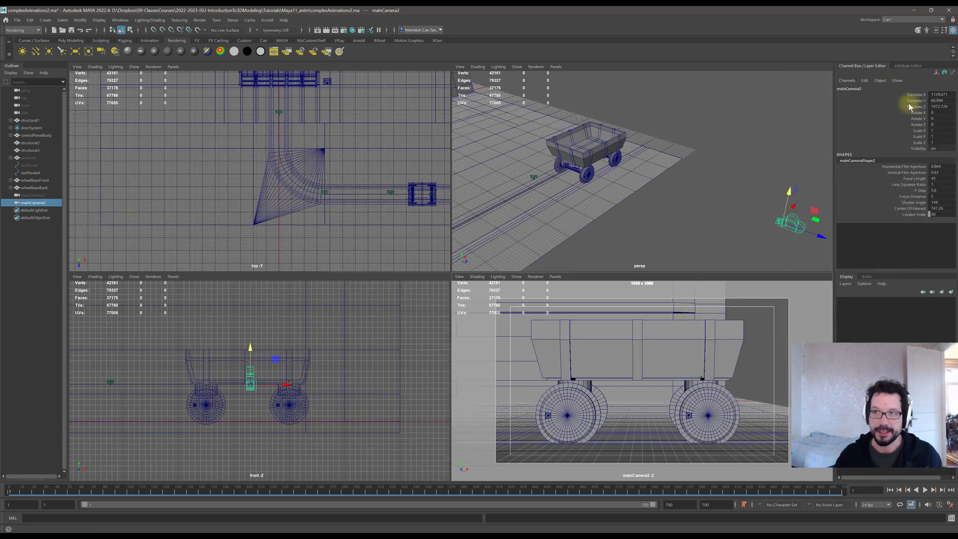
click(916, 95)
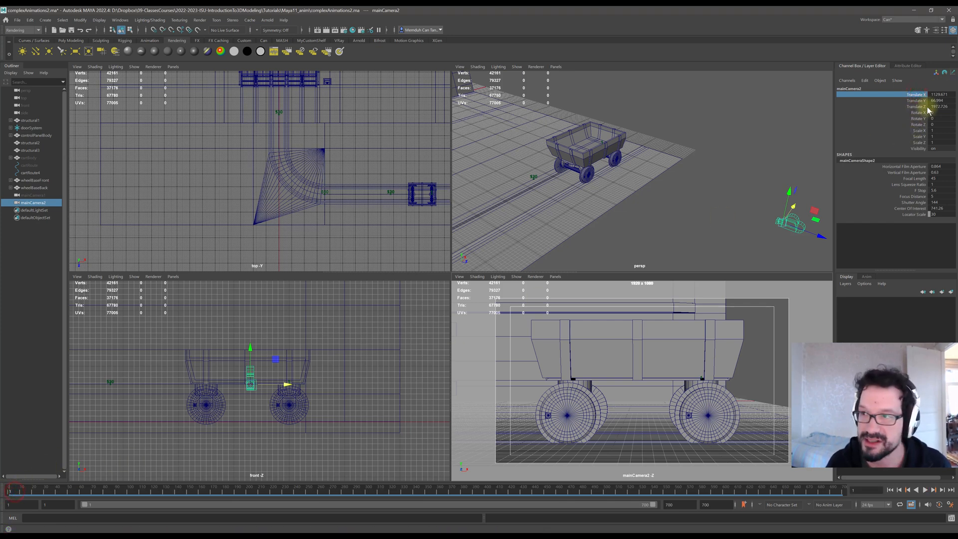
shift+click(918, 125)
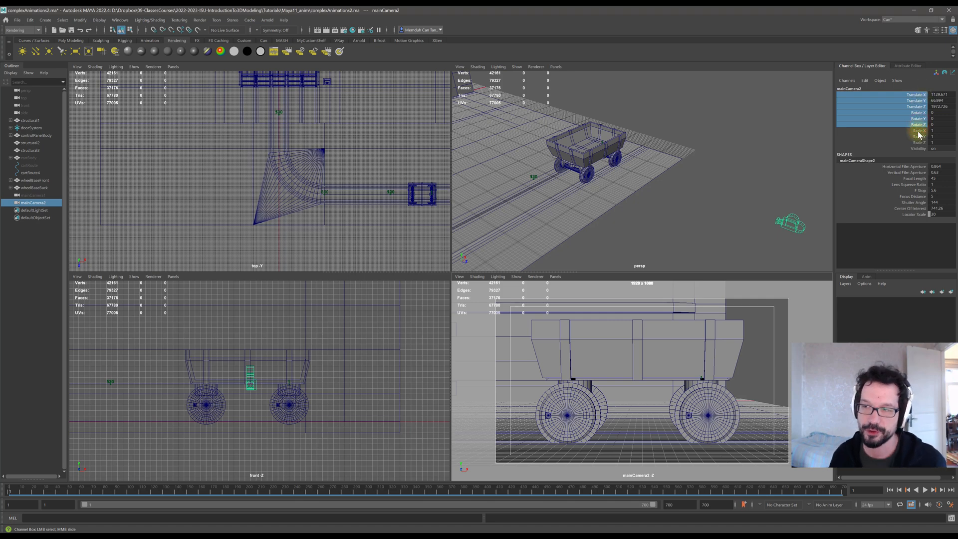
right_click(914, 105)
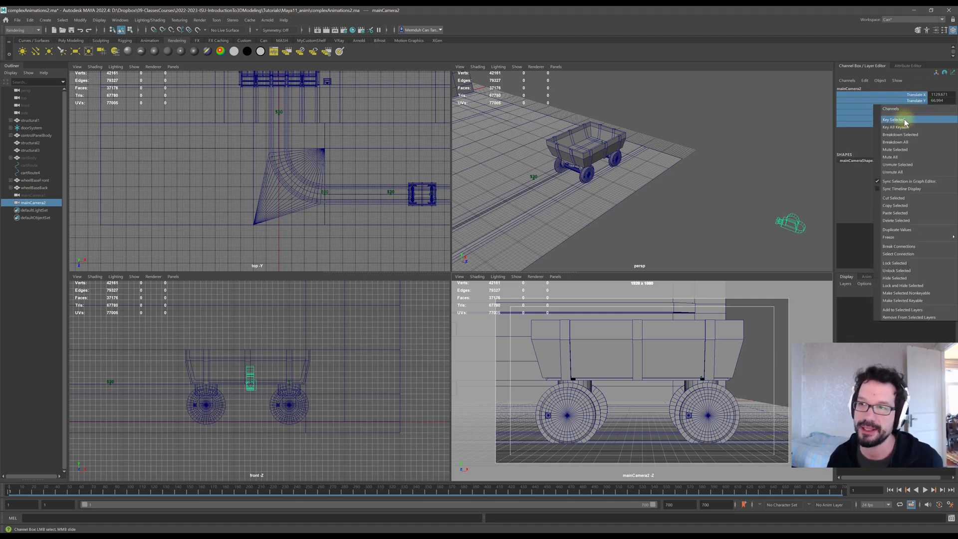
click(904, 122)
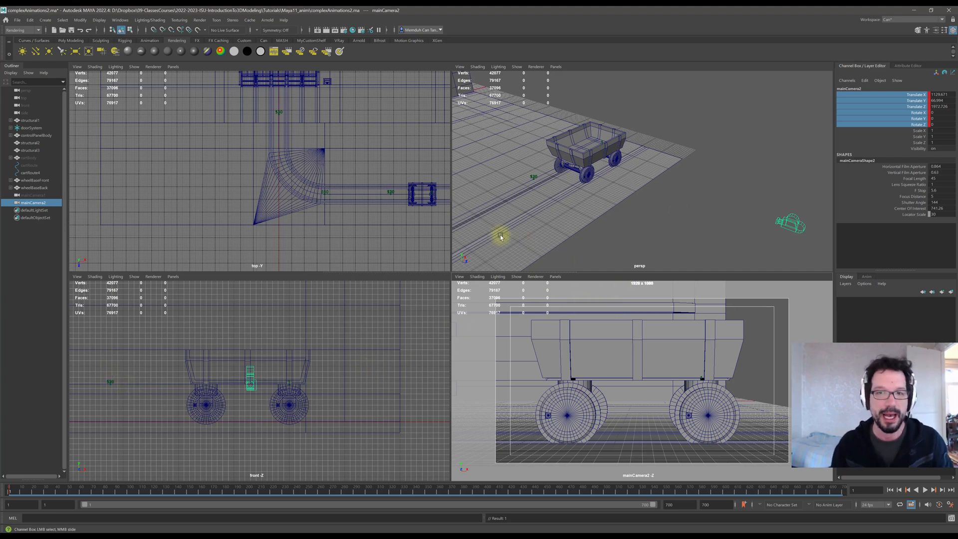
At frame 76, move mainCamera2 to an angled view of the cart by the structure and key its translate and rotate channels.
scroll(648, 187, down, 3)
scroll(652, 187, down, 2)
alt+middle_drag(584, 205, 678, 182)
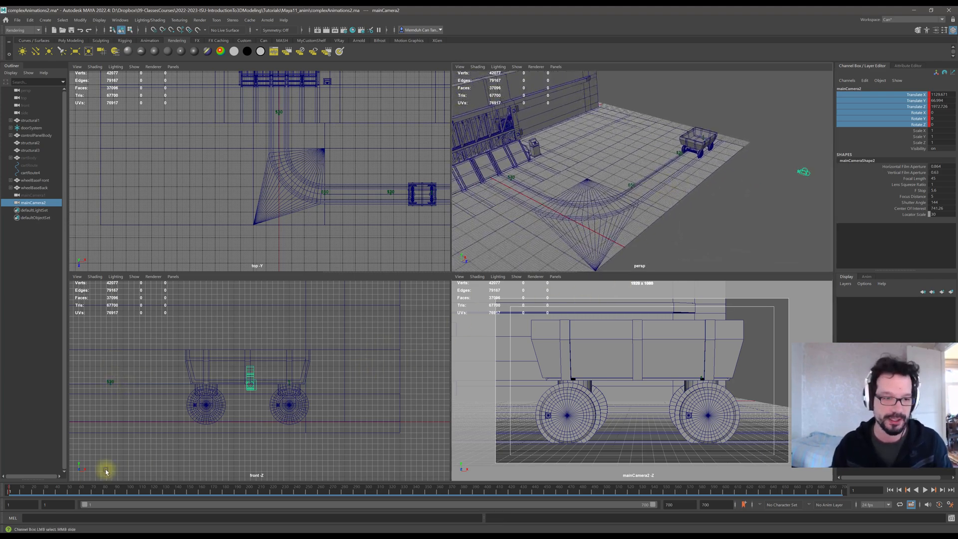
drag(28, 491, 101, 483)
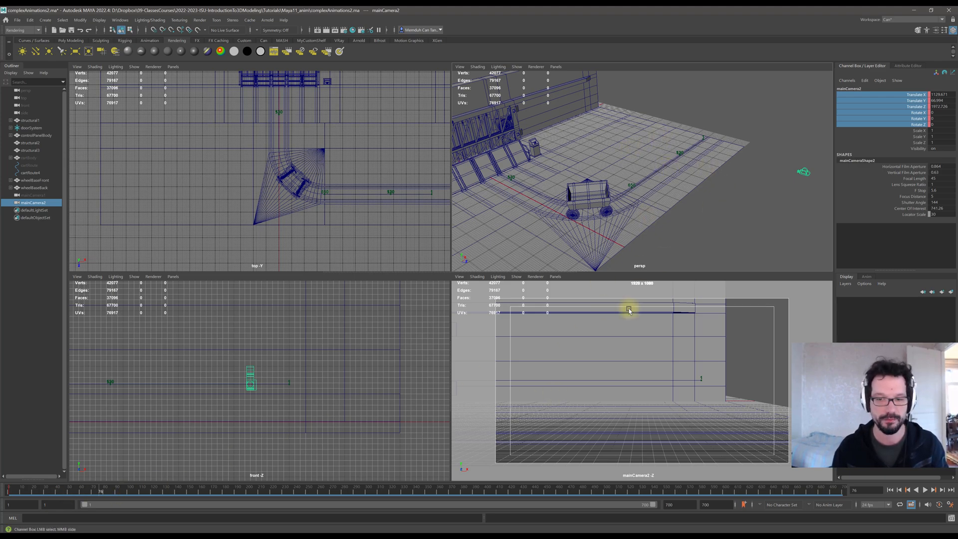
alt+middle_drag(560, 379, 684, 378)
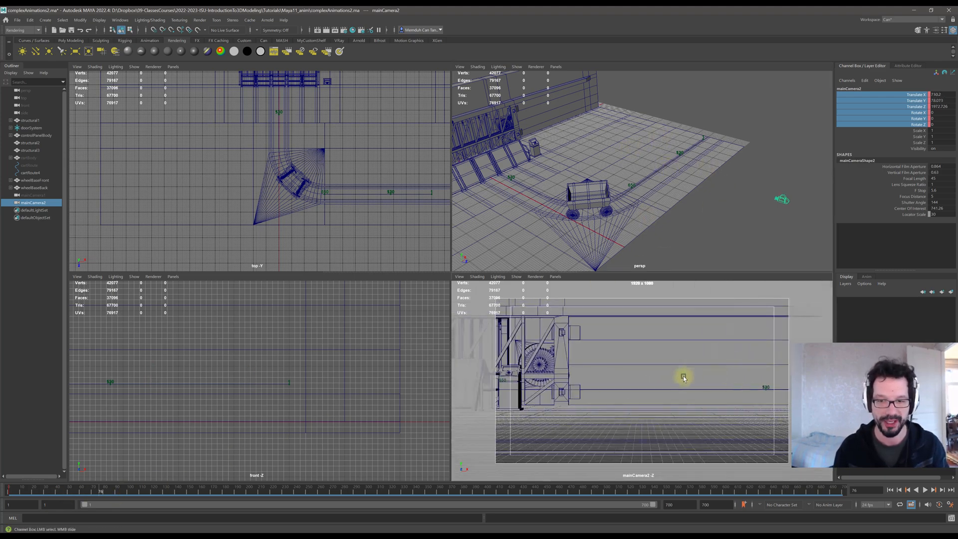
alt+middle_drag(613, 374, 659, 364)
alt+middle_drag(592, 355, 697, 360)
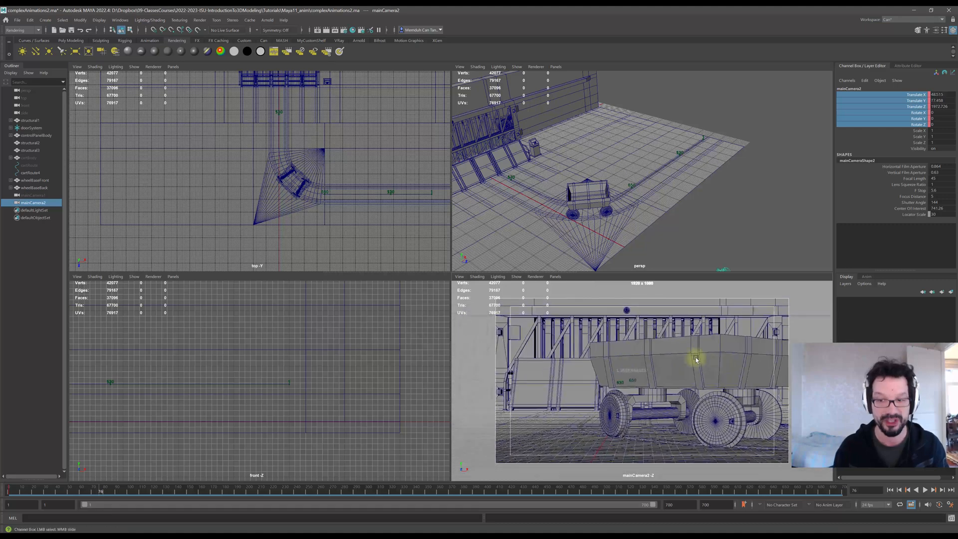
alt+drag(697, 359, 661, 377)
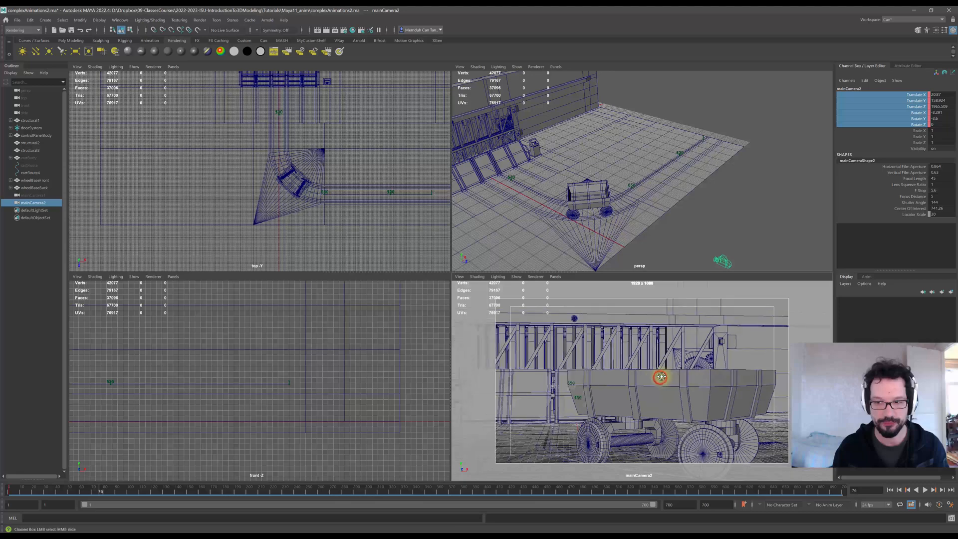
mouse_move(661, 374)
alt+middle_down()
mouse_move(675, 373)
mouse_move(657, 374)
mouse_move(662, 366)
alt+middle_up()
scroll(657, 372, down, 2)
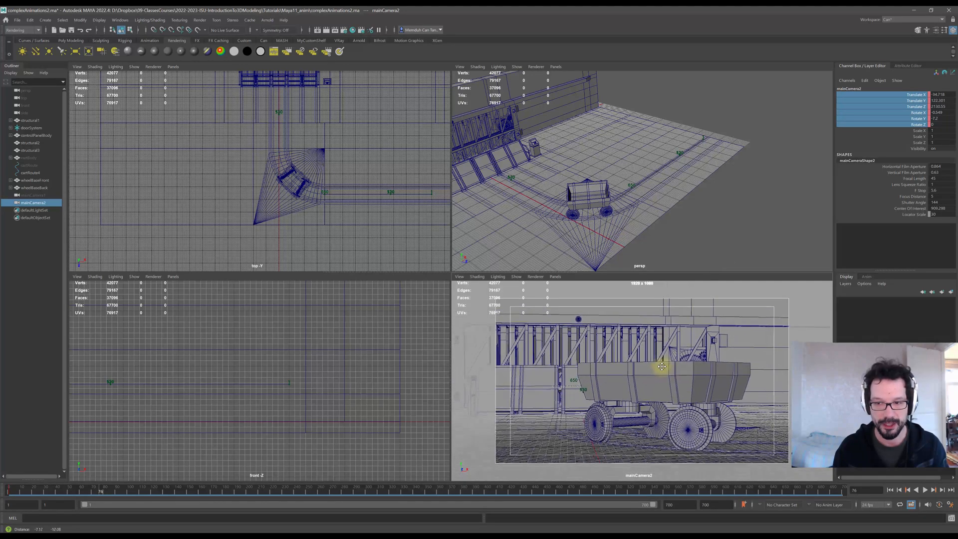
alt+drag(665, 372, 663, 372)
alt+middle_drag(663, 370, 667, 367)
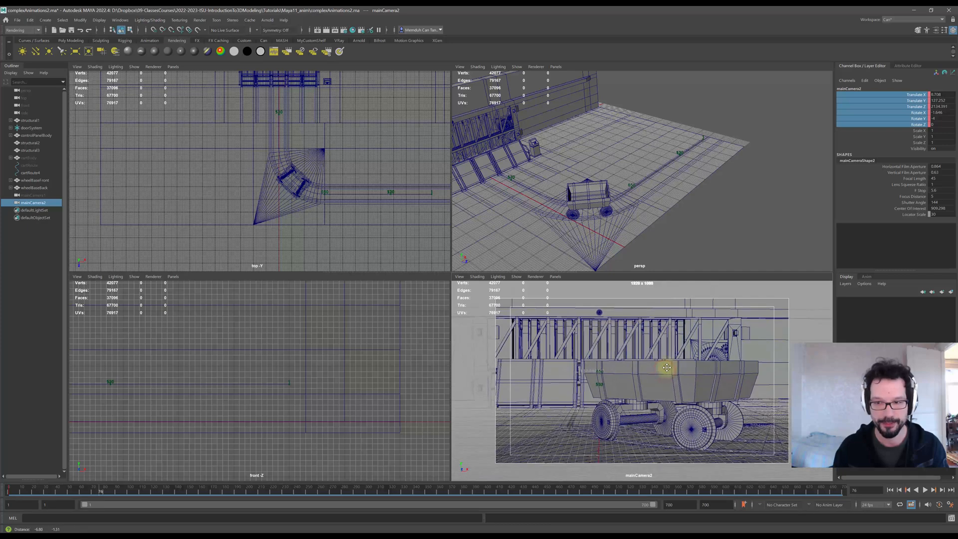
alt+drag(665, 369, 665, 368)
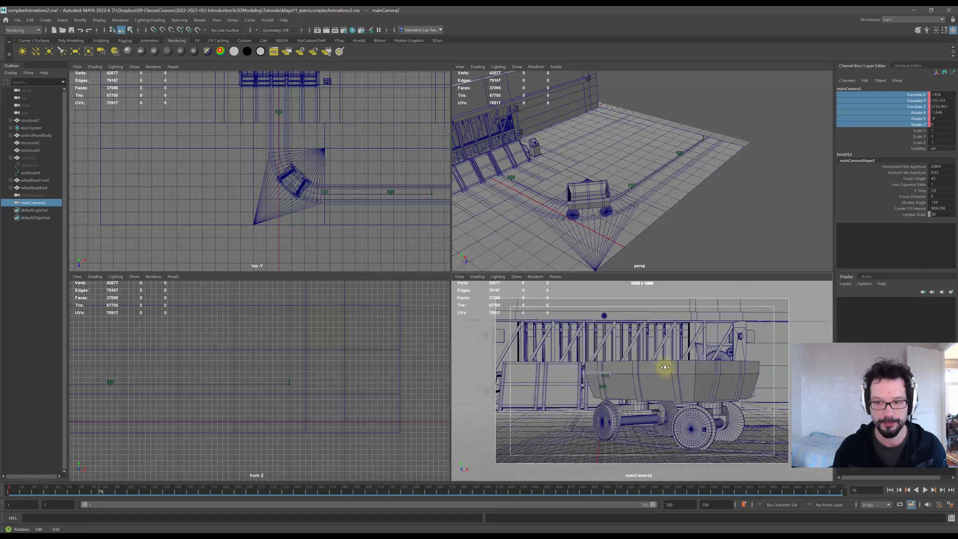
alt+right_drag(660, 369, 657, 371)
alt+middle_drag(657, 372, 667, 370)
alt+drag(668, 370, 665, 371)
alt+middle_drag(665, 371, 665, 372)
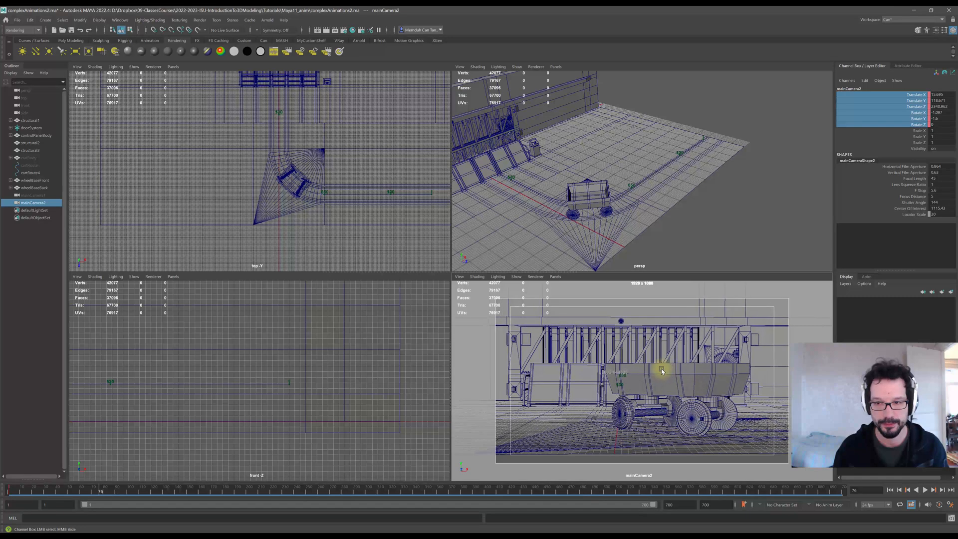
alt+drag(662, 371, 660, 374)
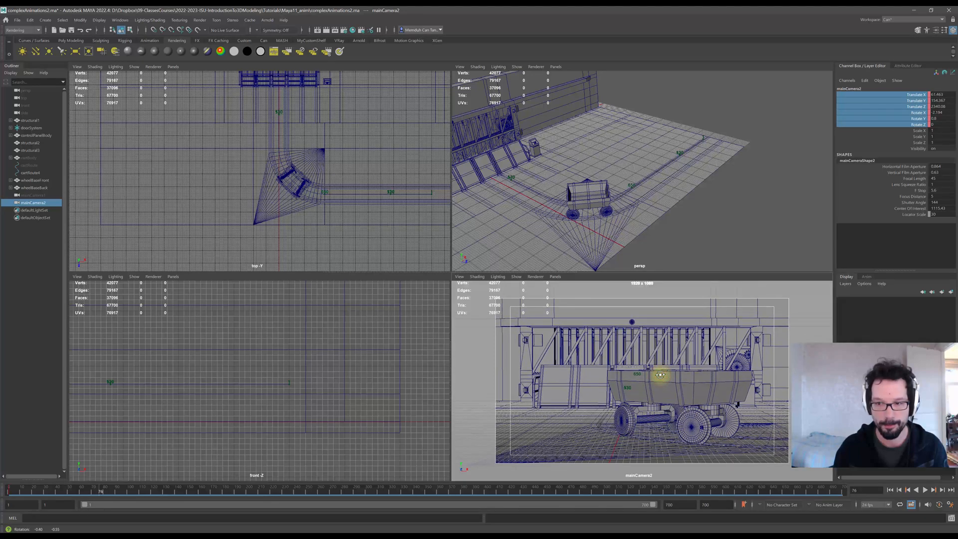
right_click(896, 103)
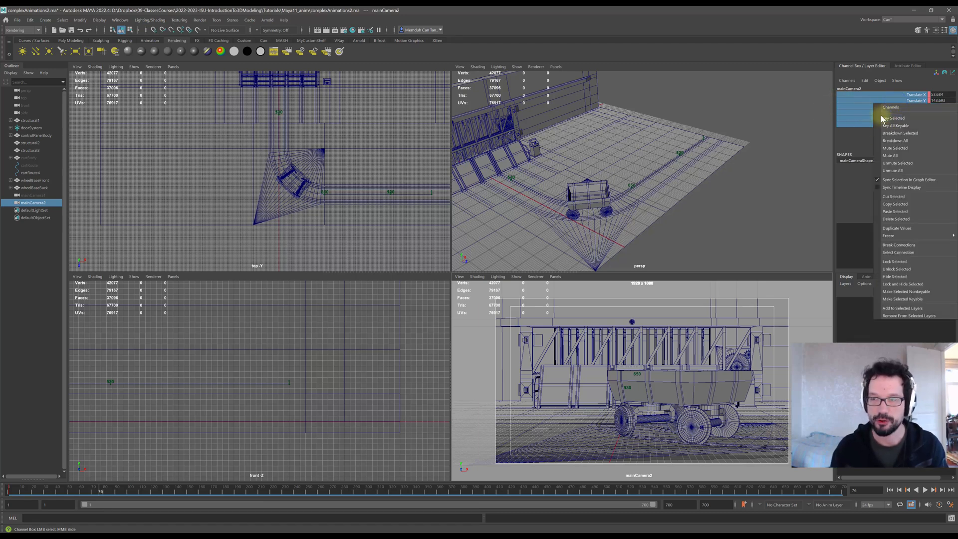
click(889, 119)
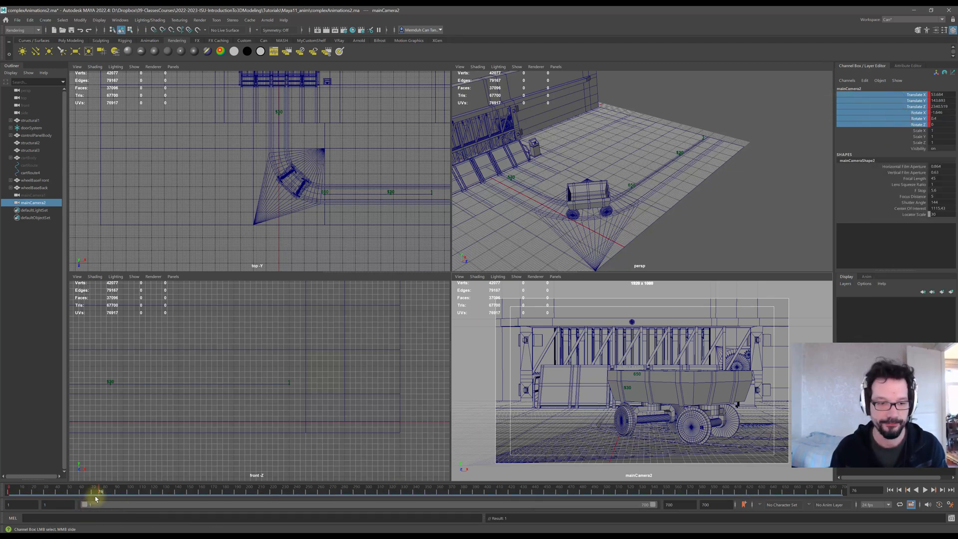
At frame 150, move mainCamera2 to a wider view of the cart near the loading structure and key its translate and rotate channels.
drag(96, 498, 163, 497)
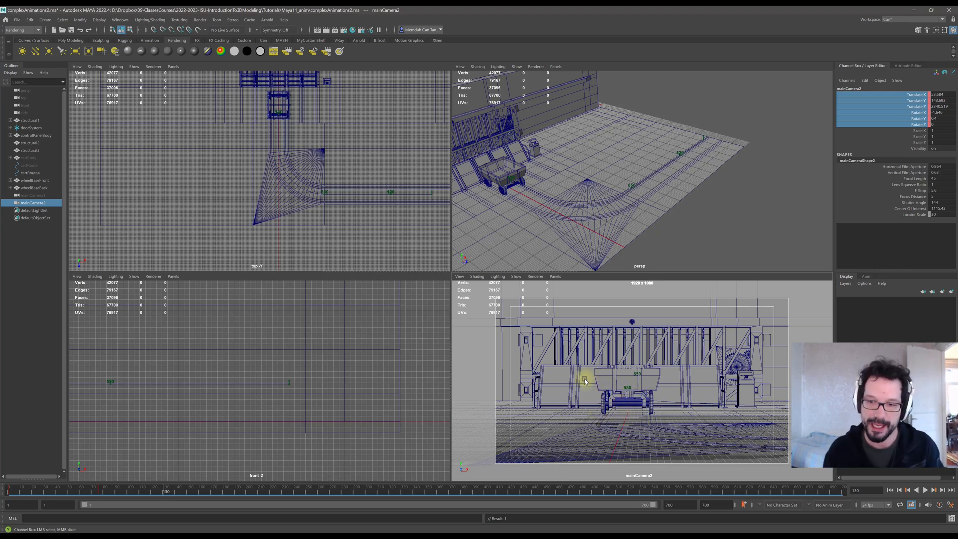
alt+drag(593, 384, 671, 384)
drag(167, 496, 188, 496)
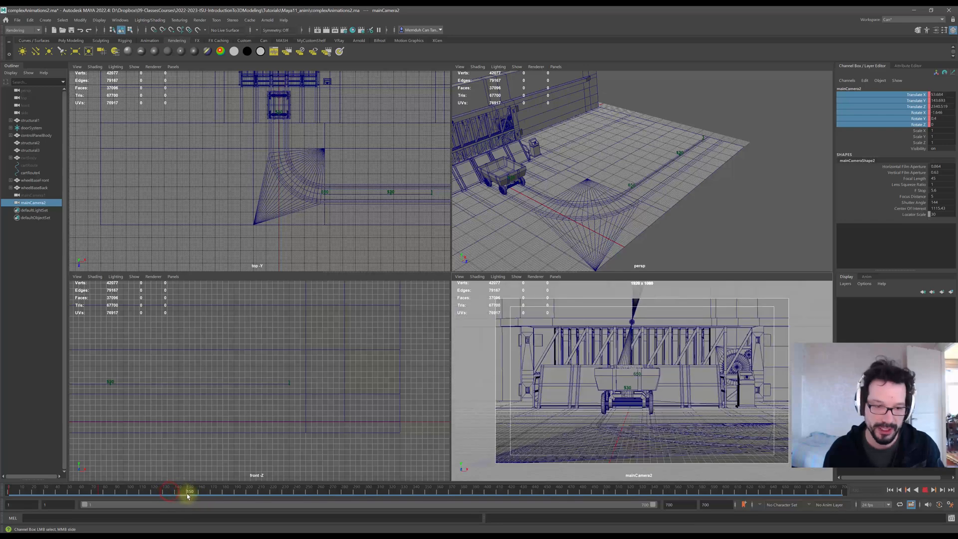
alt+drag(689, 417, 709, 403)
alt+middle_drag(709, 403, 732, 406)
mouse_move(733, 405)
alt+right_down()
mouse_move(732, 394)
mouse_move(717, 396)
alt+right_up()
alt+drag(717, 397, 729, 397)
alt+middle_drag(730, 397, 729, 396)
alt+drag(729, 397, 728, 392)
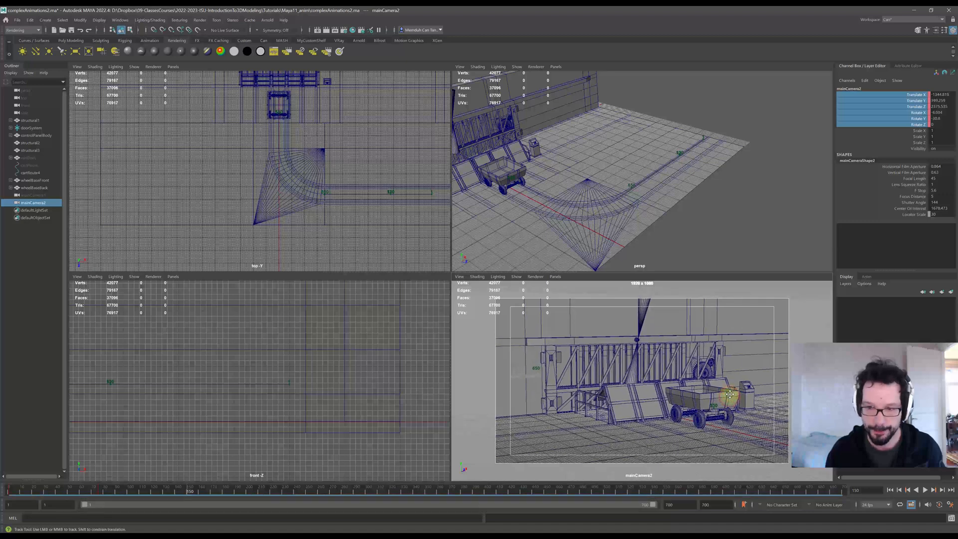
alt+middle_drag(728, 393, 728, 397)
alt+drag(727, 397, 727, 389)
alt+middle_drag(726, 390, 727, 395)
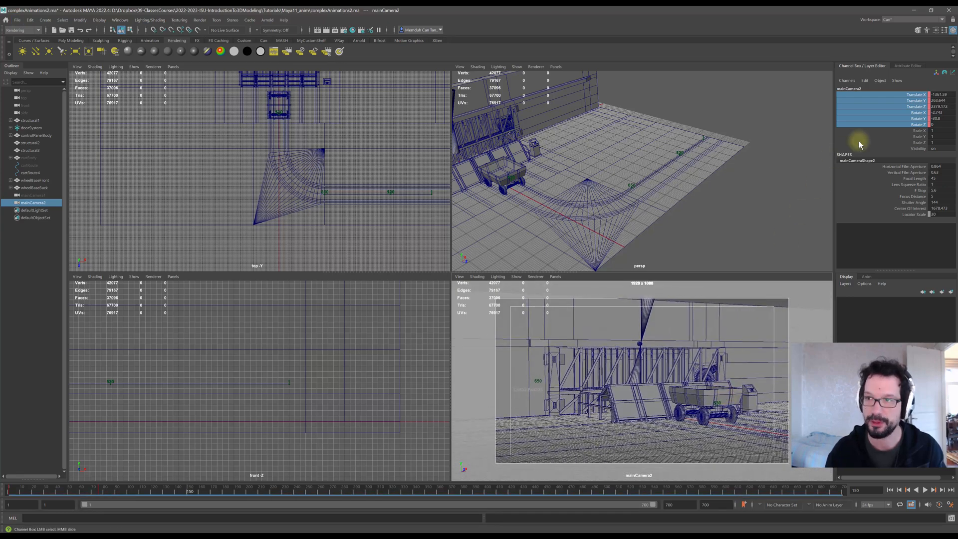
right_click(896, 114)
click(897, 128)
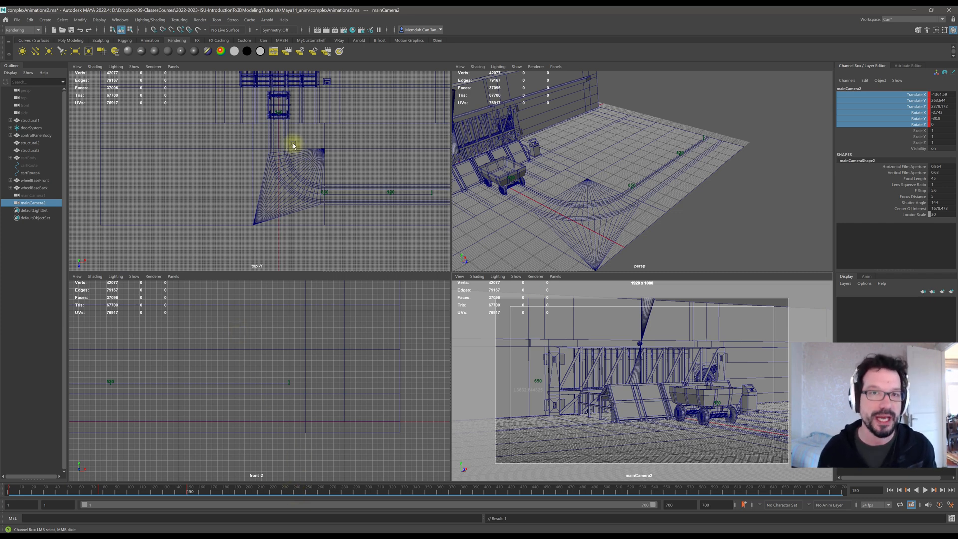
Open the Graph Editor from the custom shelf and frame all of mainCamera2's animation curves.
click(310, 40)
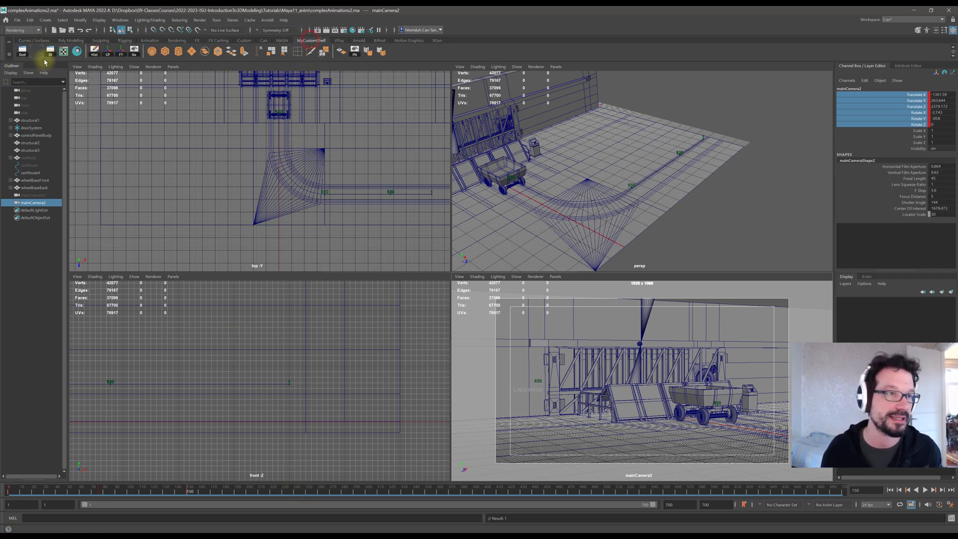
click(50, 51)
drag(304, 210, 322, 104)
scroll(539, 279, down, 5)
key(f)
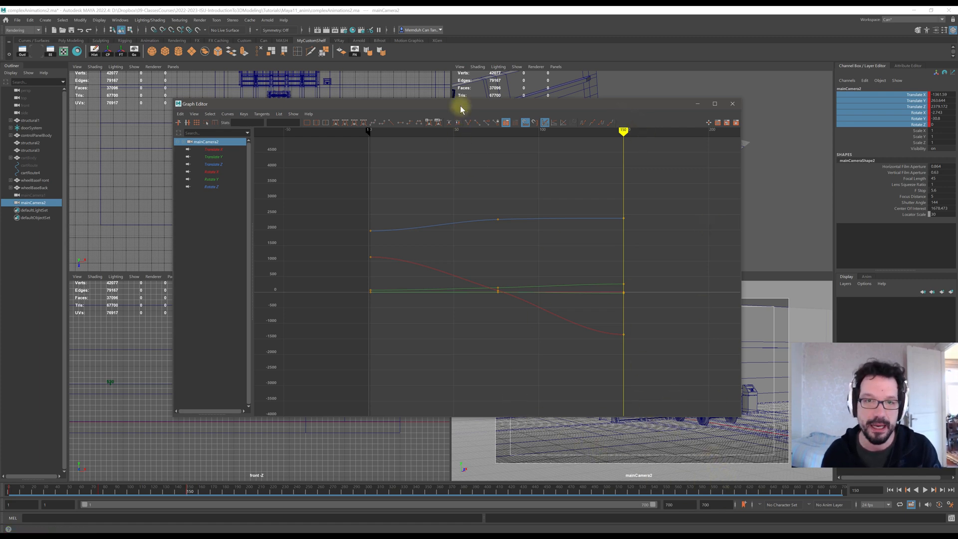
Dock the Graph Editor beneath the viewports, resize it, and maximize the mainCamera2 viewport.
drag(460, 106, 380, 480)
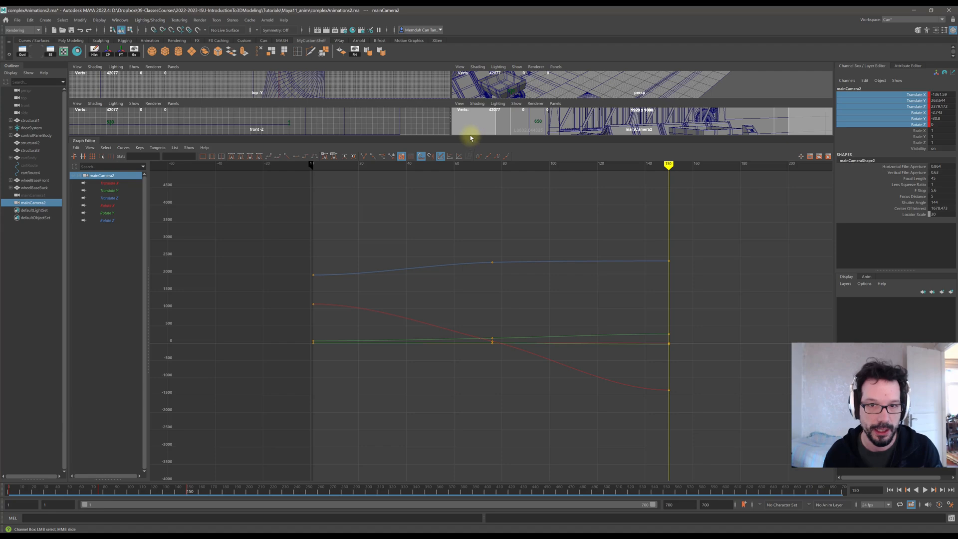
drag(471, 138, 481, 367)
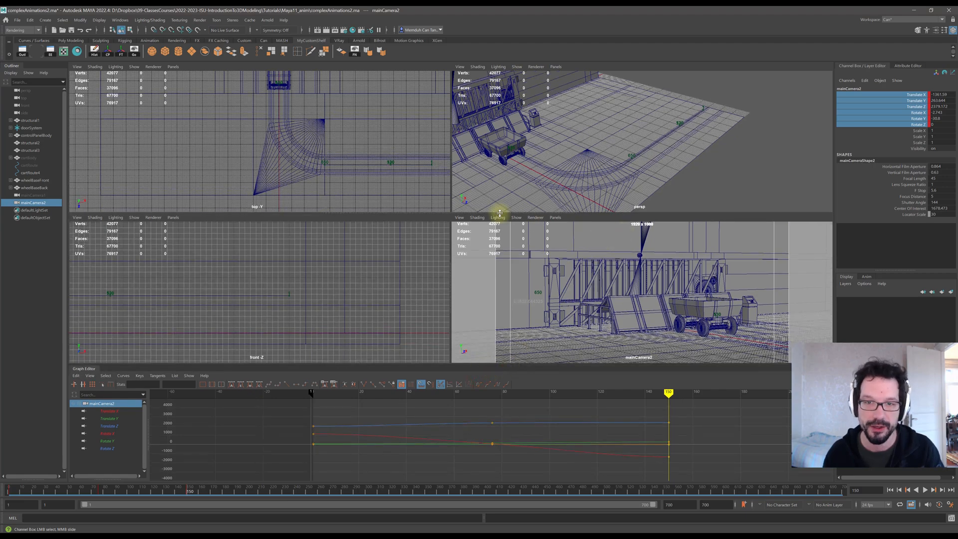
key(space)
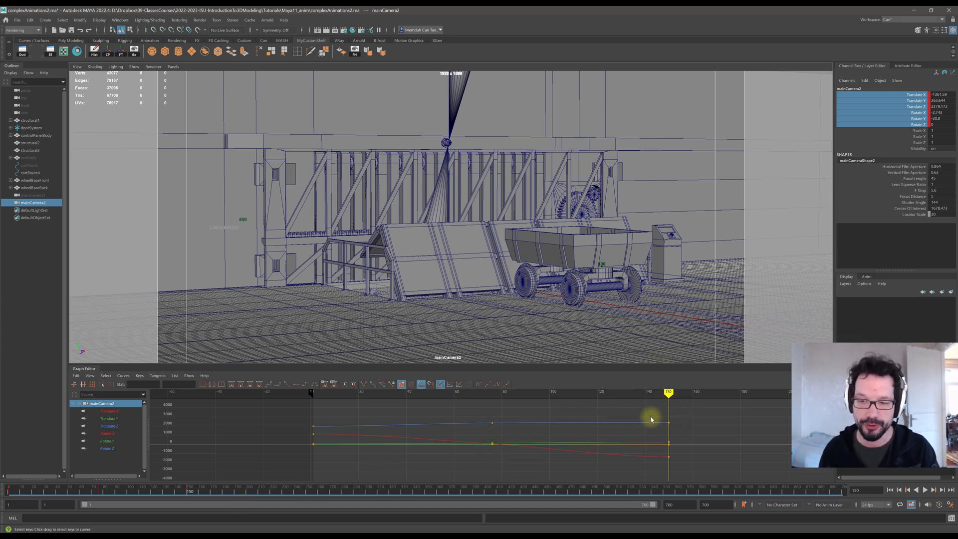
Copy mainCamera2's frame-150 keys in the Graph Editor and paste them at frame 250.
drag(647, 413, 681, 472)
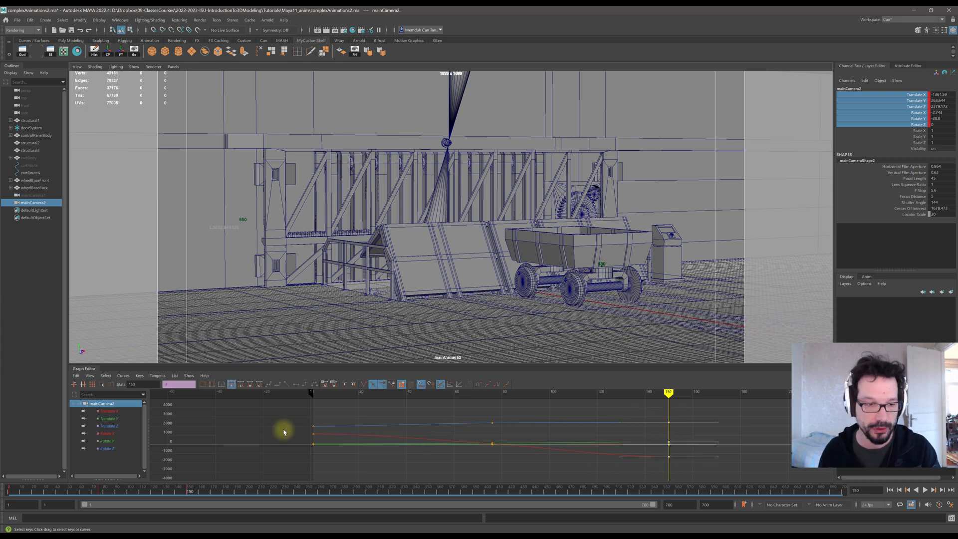
key(ctrl+c)
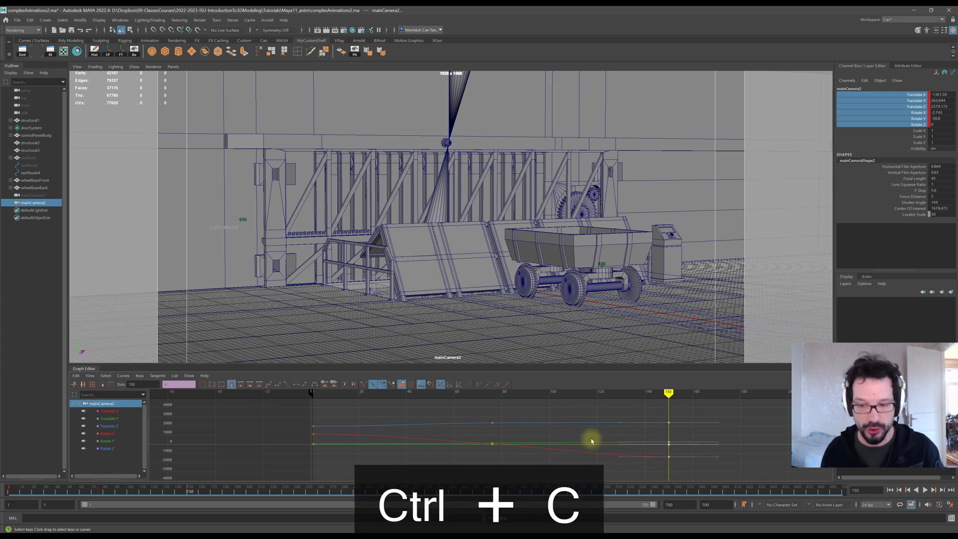
drag(768, 395, 821, 394)
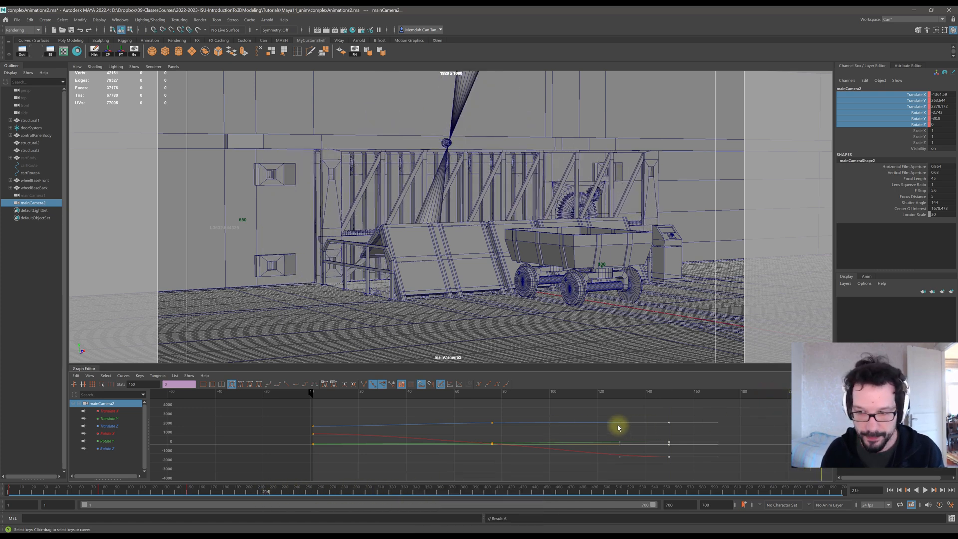
alt+right_drag(618, 426, 596, 426)
drag(697, 394, 752, 403)
key(ctrl+v)
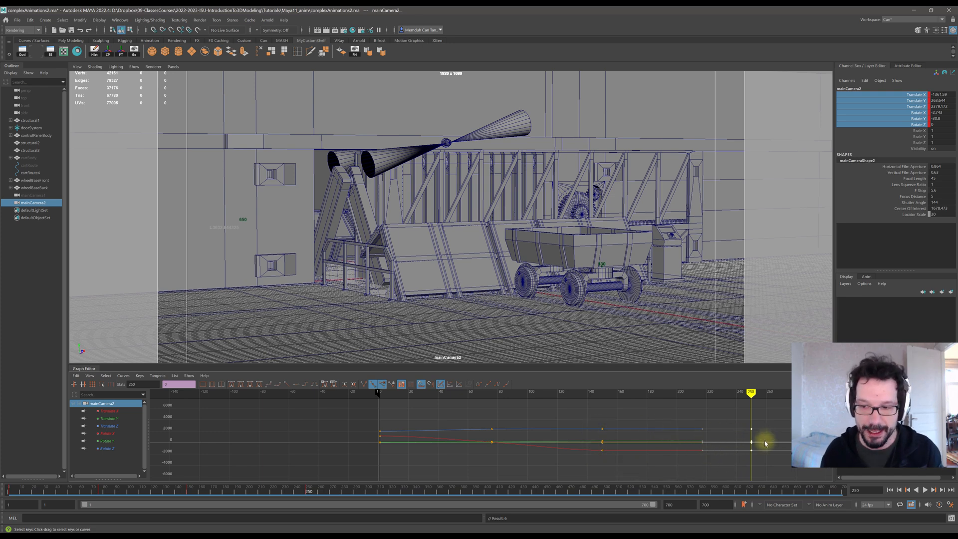
drag(310, 491, 552, 495)
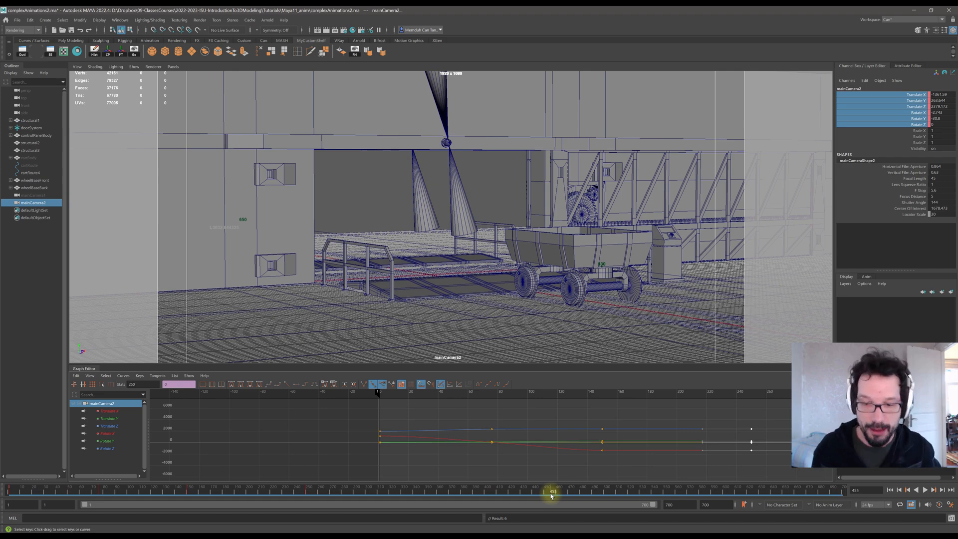
drag(546, 495, 545, 490)
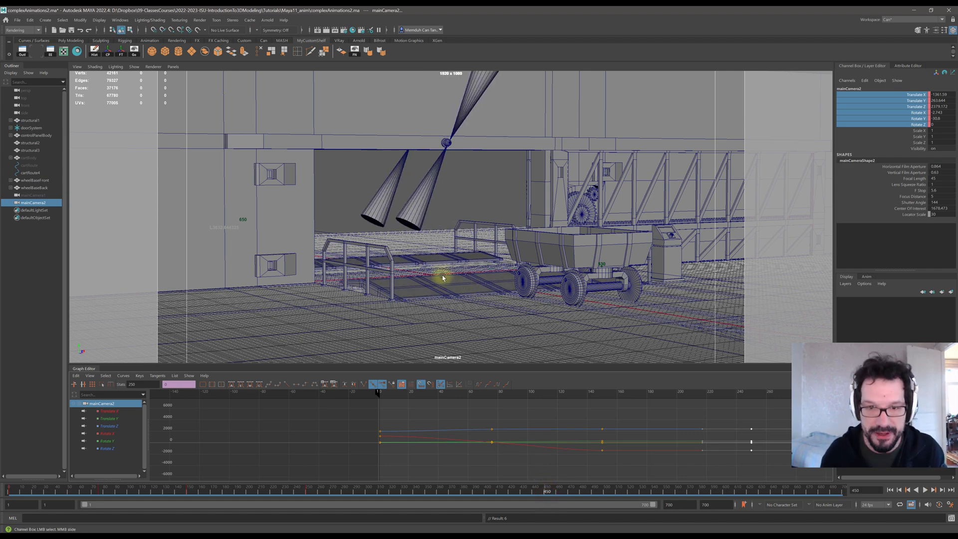
alt+middle_drag(439, 236, 460, 282)
alt+drag(436, 249, 479, 282)
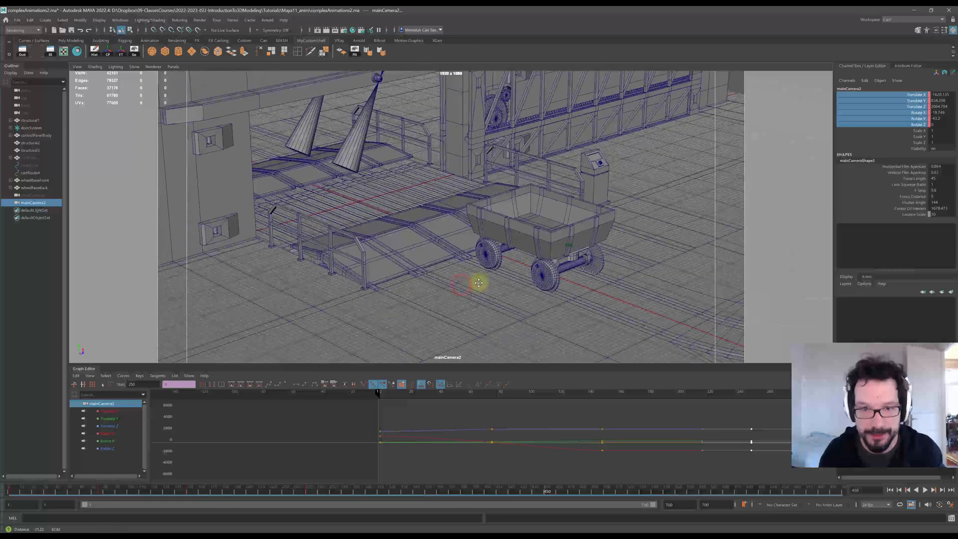
alt+middle_drag(449, 212, 511, 285)
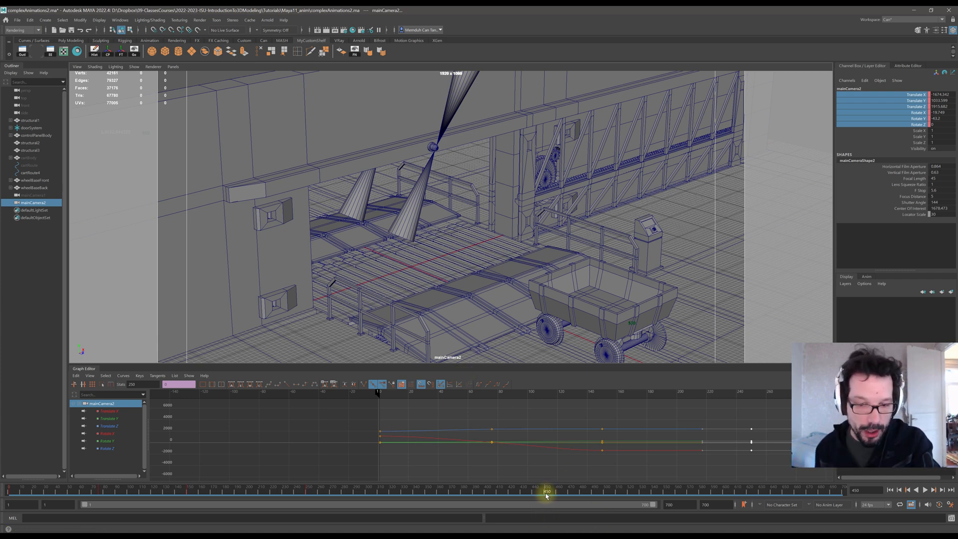
At frame 430, move mainCamera2 to a high angled view over the cart and key its translate and rotate channels.
drag(544, 493, 522, 492)
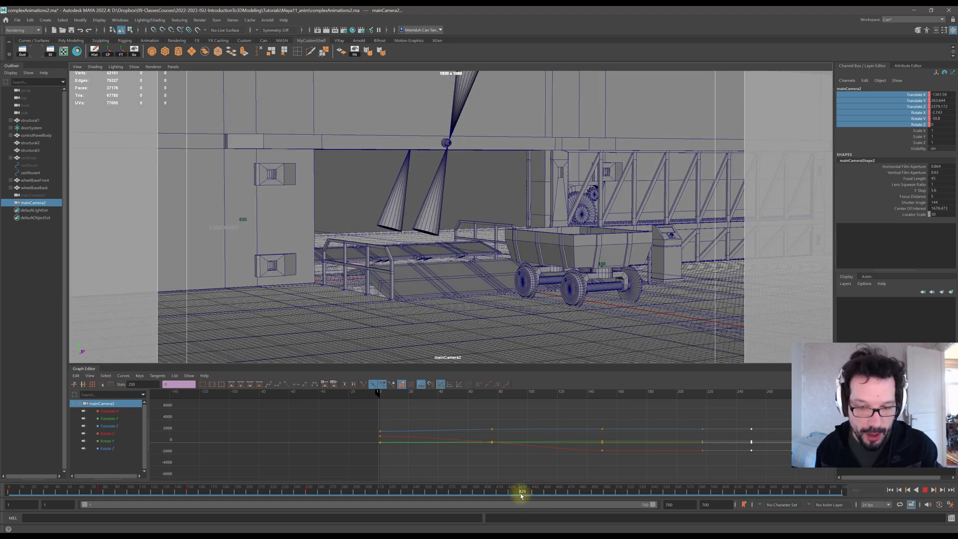
alt+drag(462, 220, 449, 233)
alt+middle_drag(444, 227, 473, 287)
alt+drag(464, 205, 475, 238)
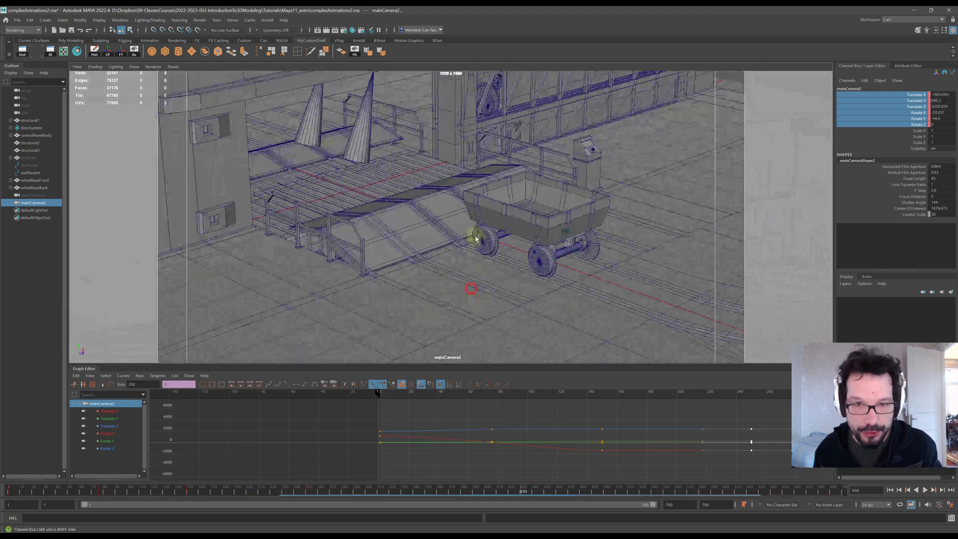
alt+middle_drag(512, 260, 562, 345)
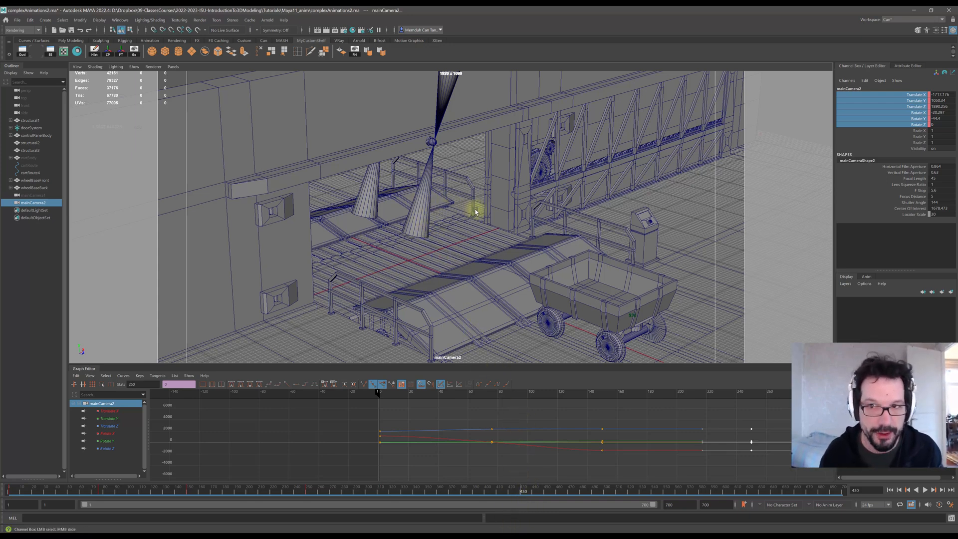
alt+middle_drag(475, 209, 475, 213)
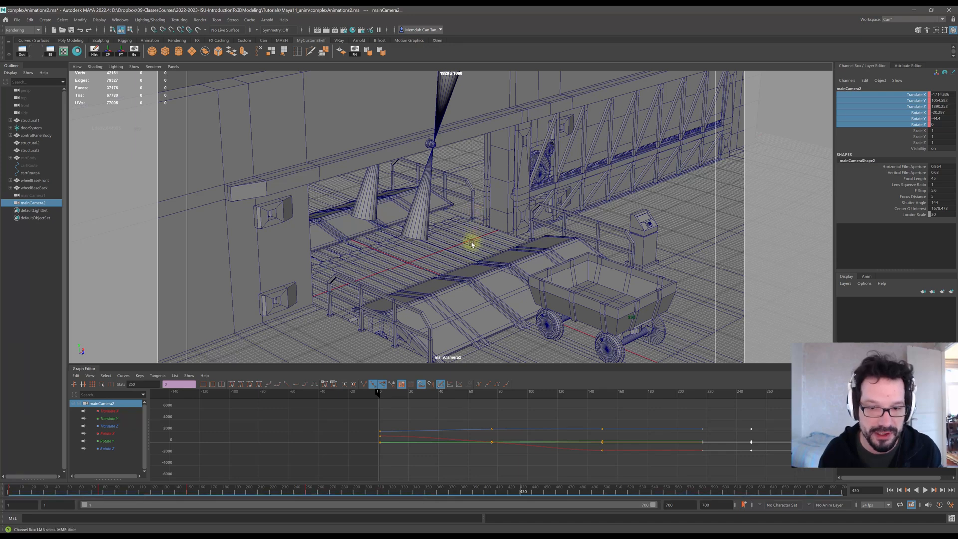
right_click(910, 105)
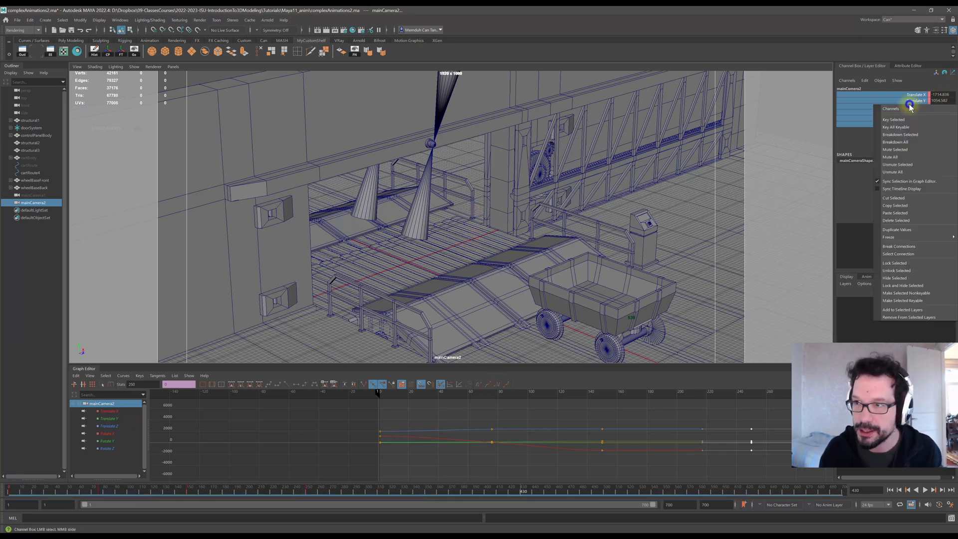
click(906, 120)
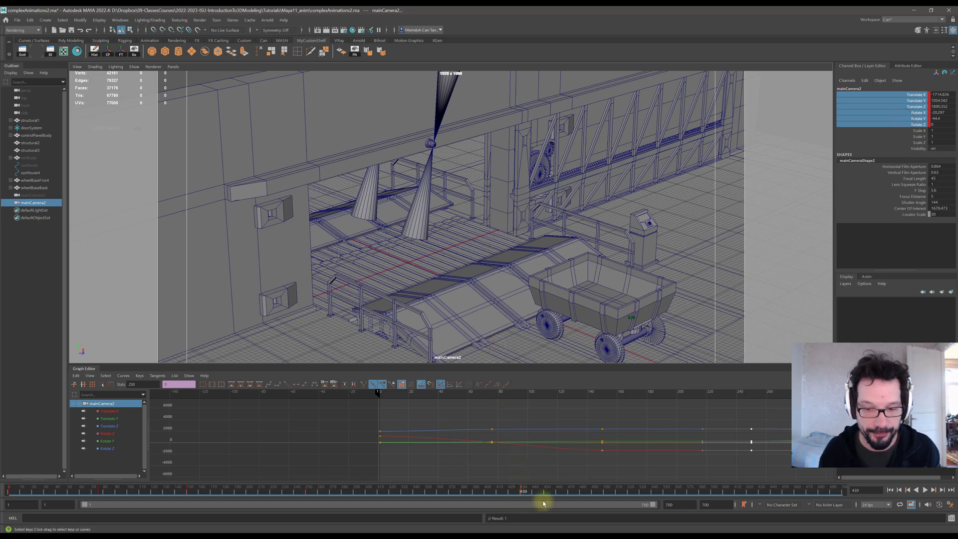
At frame 540, dolly and tumble mainCamera2 into the tunnel so it faces the two posts.
drag(548, 493, 653, 497)
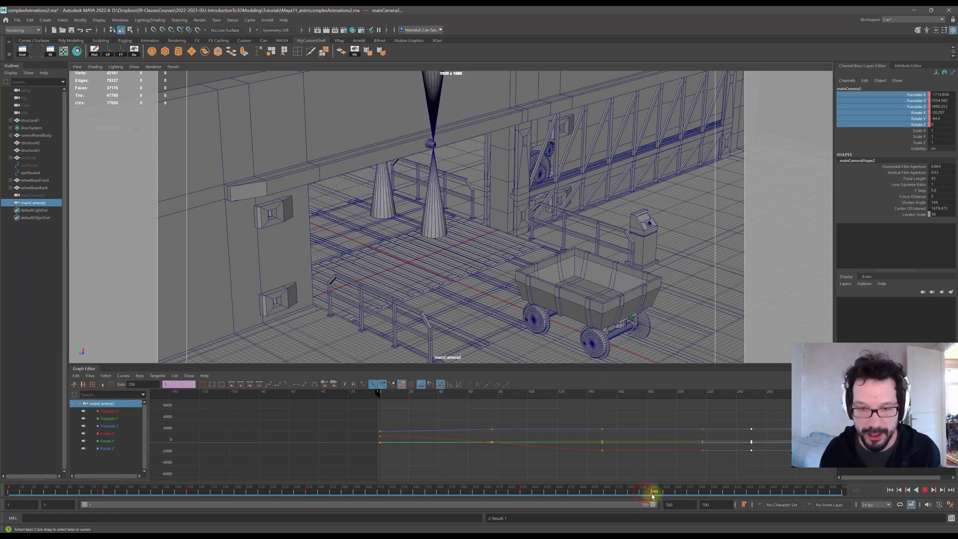
scroll(385, 199, up, 5)
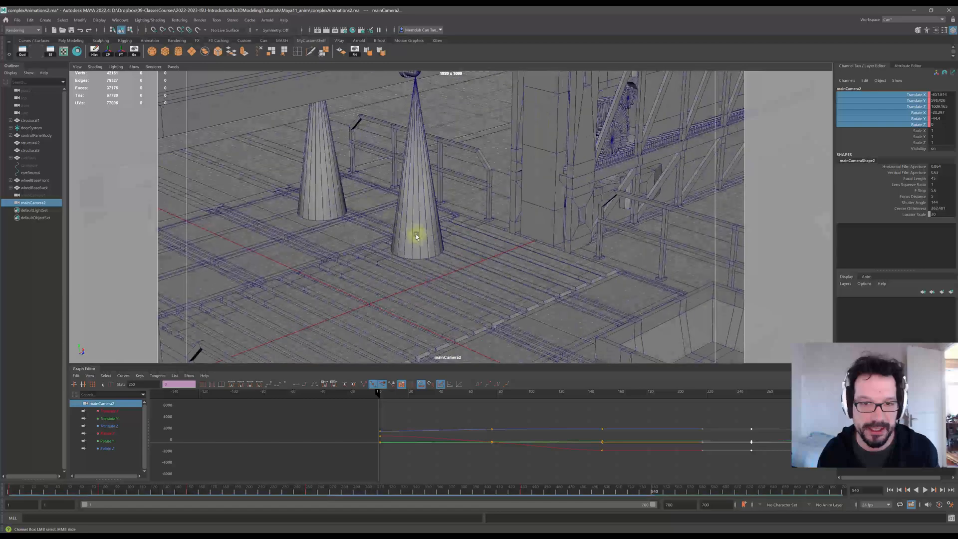
alt+drag(404, 229, 369, 223)
mouse_move(489, 229)
alt+middle_down()
mouse_move(199, 147)
mouse_move(156, 111)
alt+middle_up()
alt+middle_drag(314, 178, 186, 130)
alt+drag(303, 221, 319, 213)
alt+middle_drag(350, 193, 515, 105)
alt+middle_drag(390, 210, 532, 126)
alt+drag(510, 180, 490, 172)
alt+middle_drag(461, 162, 428, 163)
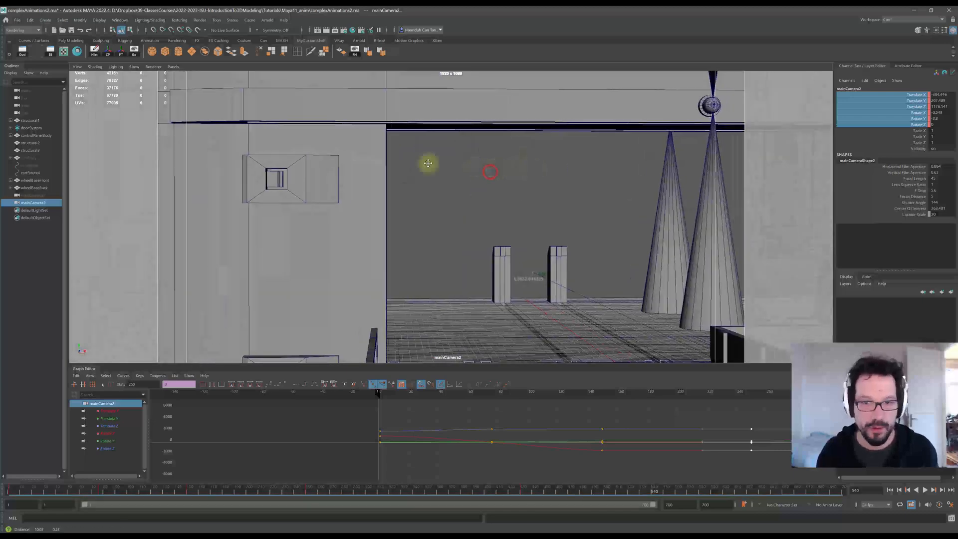
scroll(513, 241, up, 6)
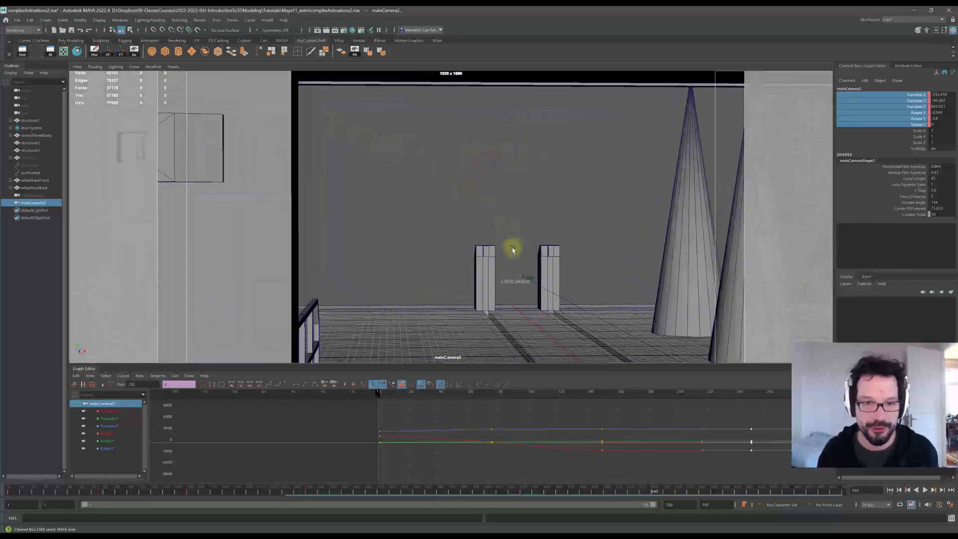
scroll(513, 249, up, 2)
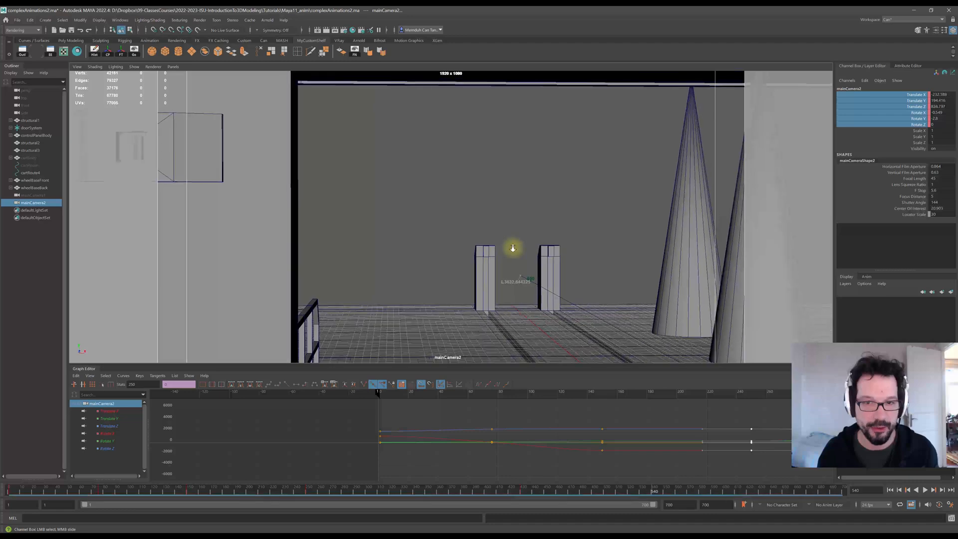
scroll(513, 249, down, 14)
alt+middle_drag(546, 236, 438, 224)
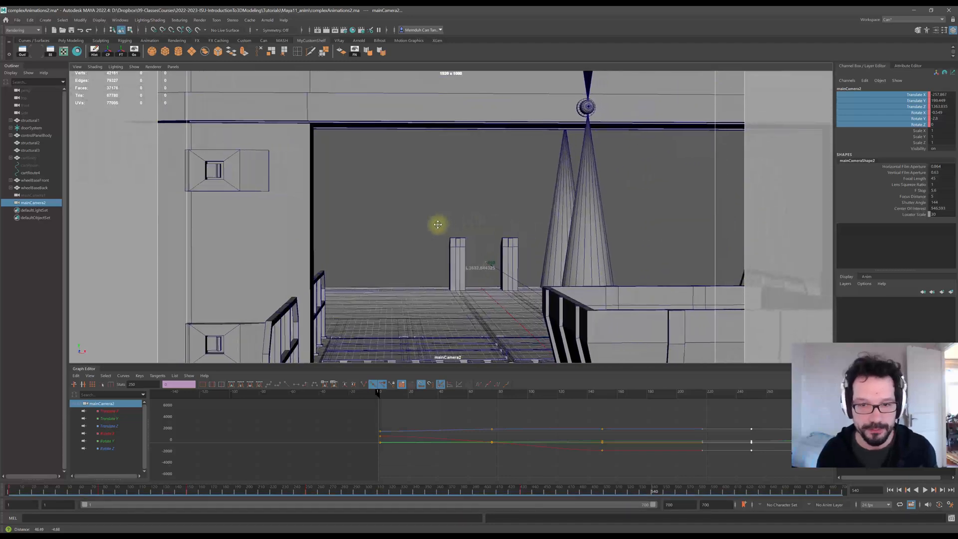
alt+drag(434, 224, 437, 225)
alt+middle_drag(442, 207, 444, 233)
key(space)
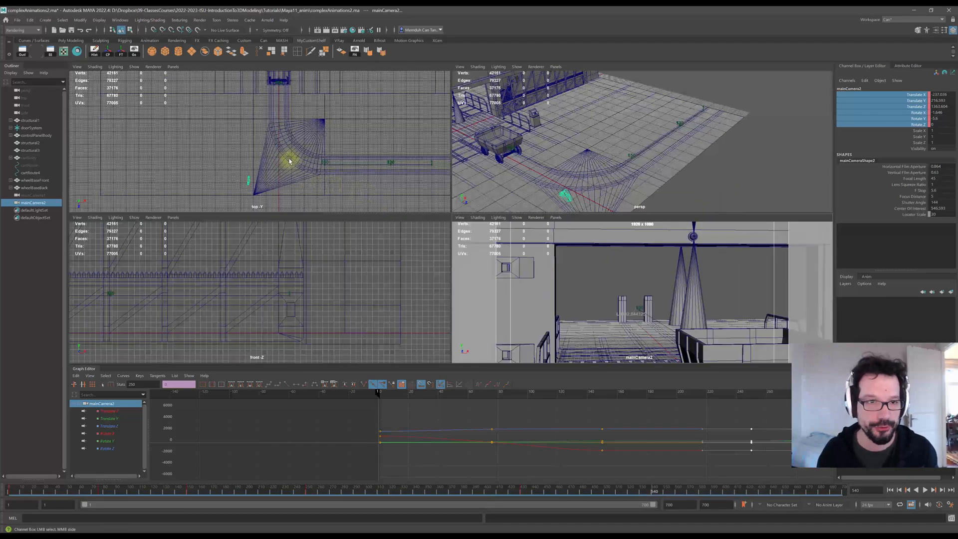
Reposition mainCamera2 in the top and front views with the Move tool, then key its translate and rotate channels.
scroll(288, 173, down, 4)
alt+middle_drag(281, 121, 333, 119)
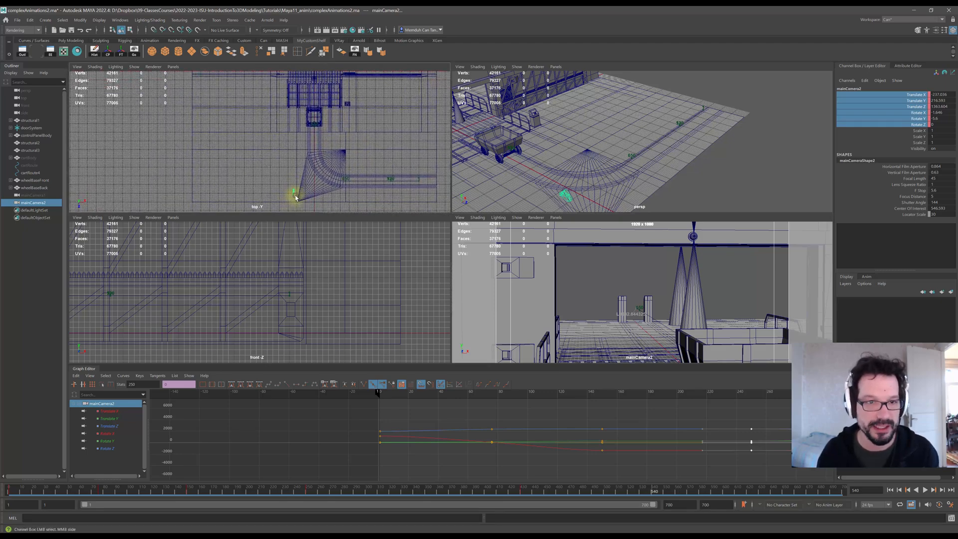
key(w)
drag(294, 194, 307, 86)
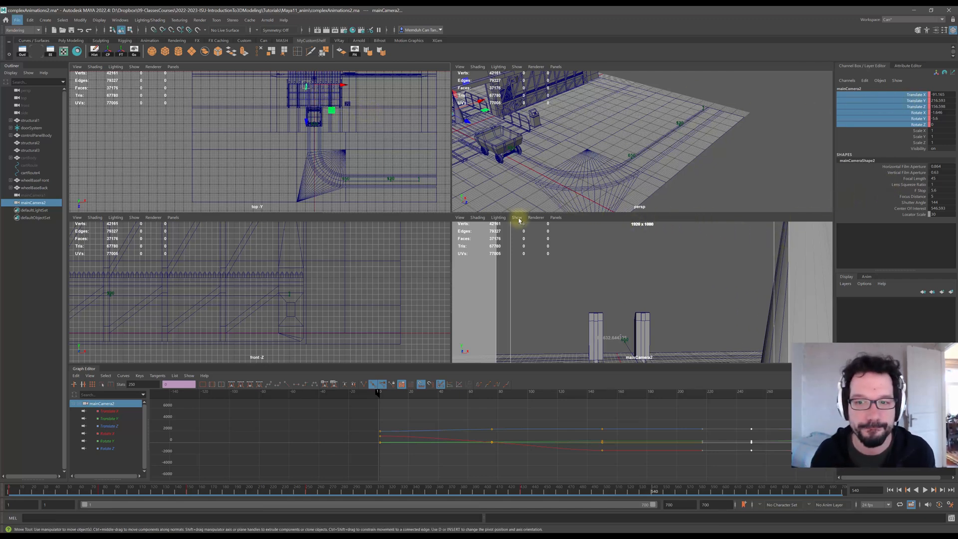
alt+middle_drag(717, 277, 695, 272)
alt+drag(695, 272, 669, 267)
scroll(369, 185, up, 10)
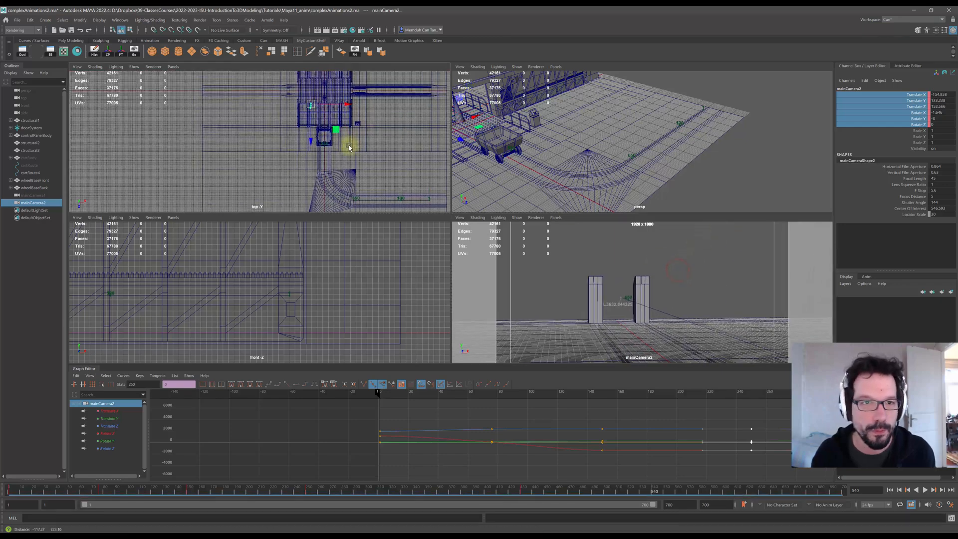
alt+middle_drag(379, 183, 325, 151)
scroll(331, 122, up, 3)
drag(296, 145, 300, 164)
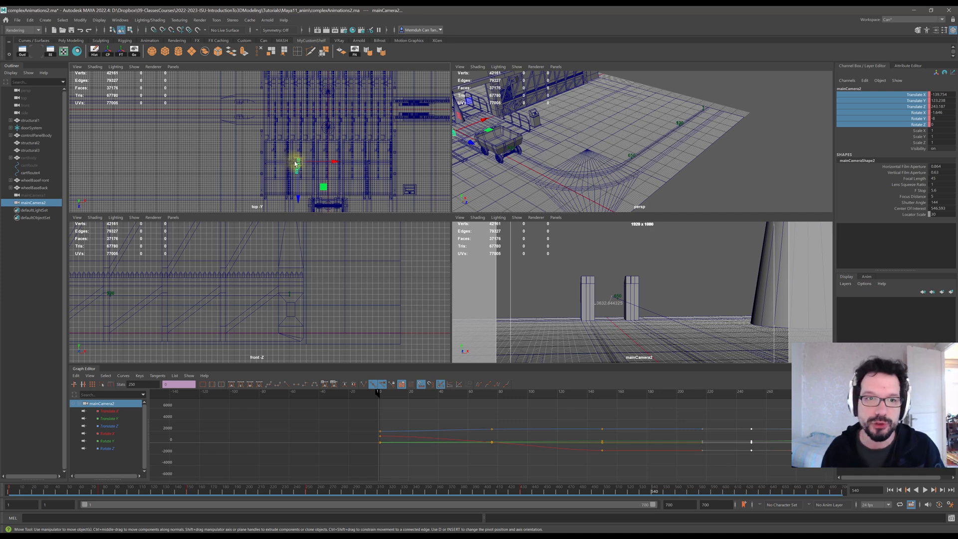
drag(295, 163, 291, 163)
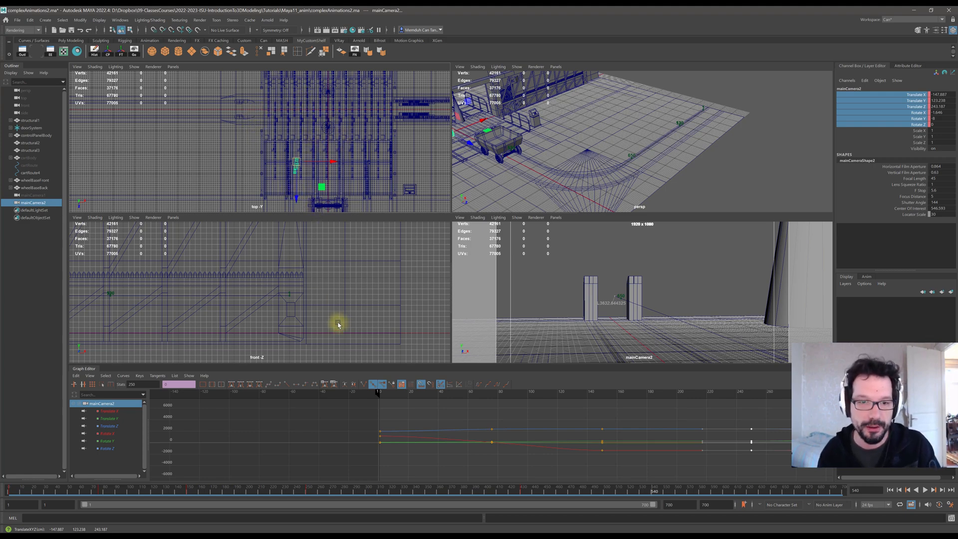
scroll(345, 312, down, 10)
scroll(159, 291, up, 3)
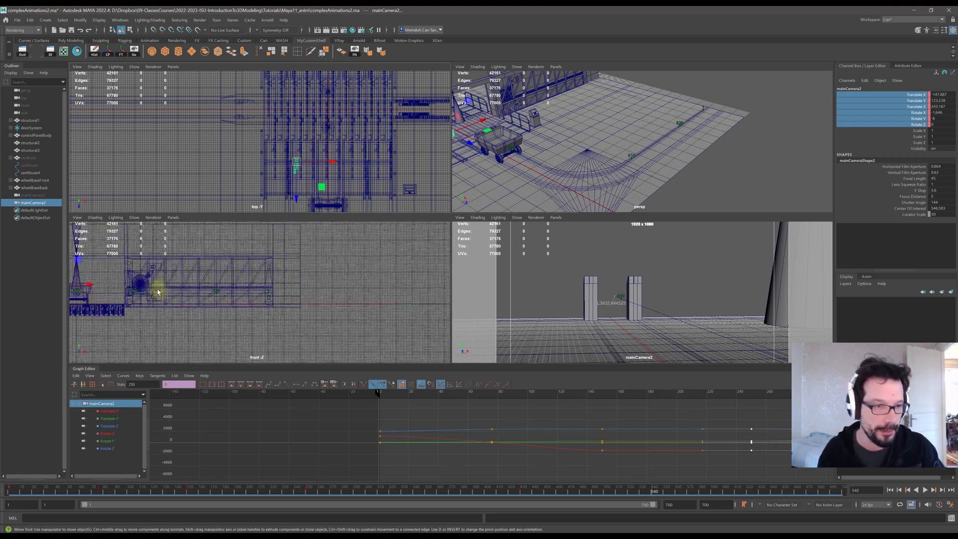
alt+middle_drag(107, 300, 311, 313)
scroll(242, 278, up, 4)
drag(292, 305, 285, 296)
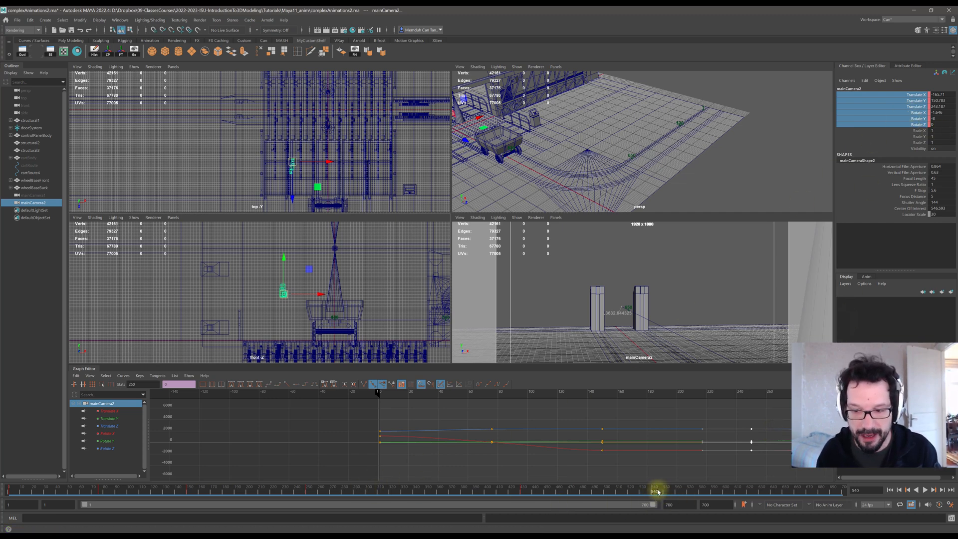
right_click(903, 98)
click(893, 113)
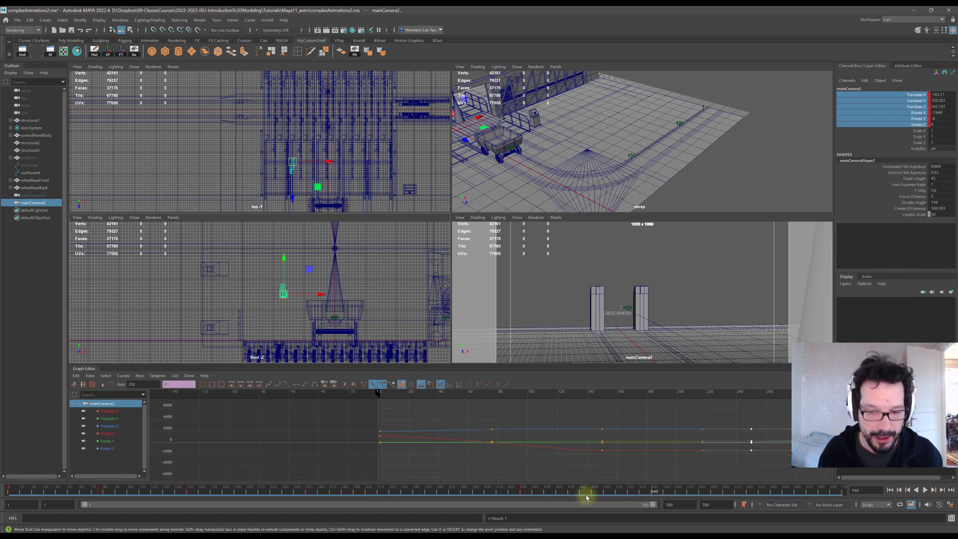
Scrub through the camera animation and frame all of mainCamera2's curves in the Graph Editor to review them.
mouse_move(648, 493)
mouse_down()
mouse_move(173, 492)
mouse_move(603, 489)
mouse_move(459, 486)
mouse_move(413, 489)
mouse_move(652, 498)
mouse_up()
key(space)
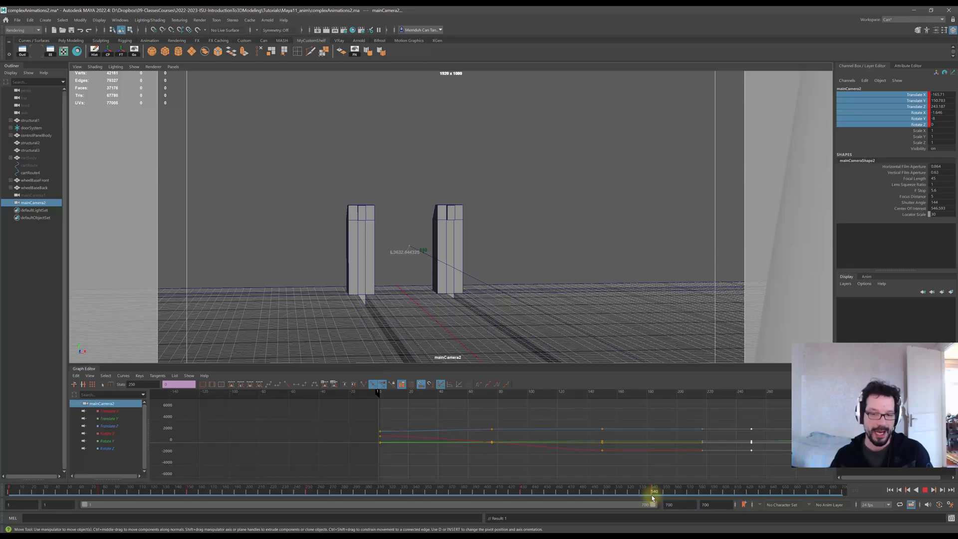
drag(651, 497, 570, 494)
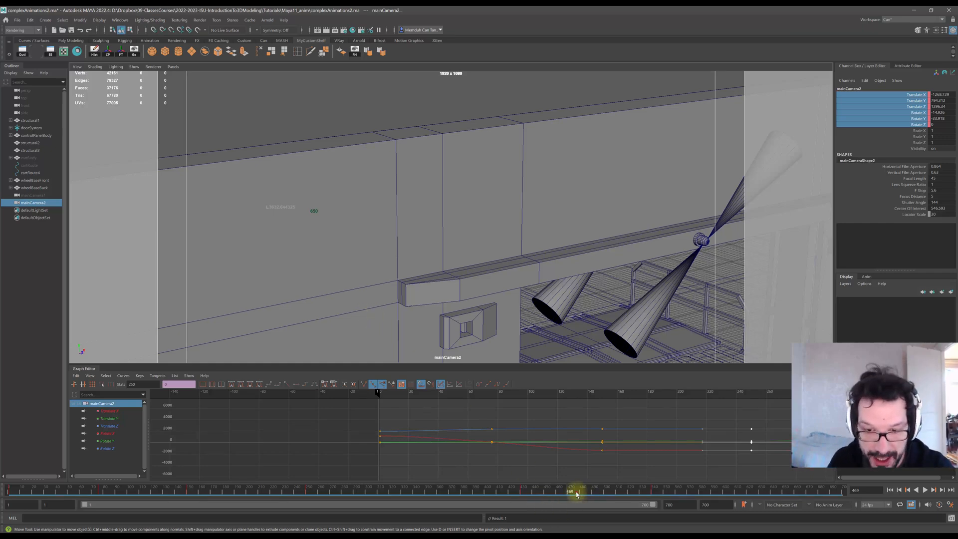
drag(577, 492, 470, 491)
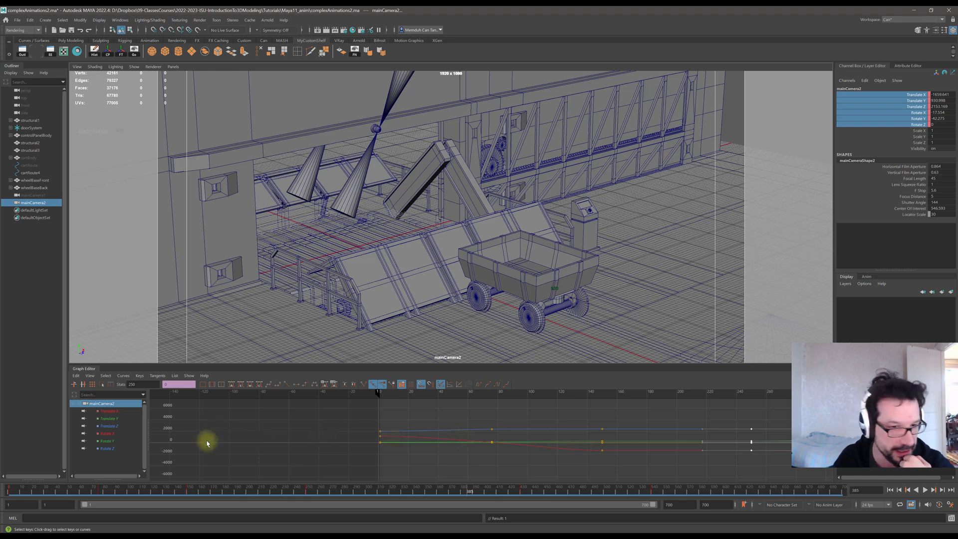
key(a)
alt+middle_drag(533, 441, 398, 436)
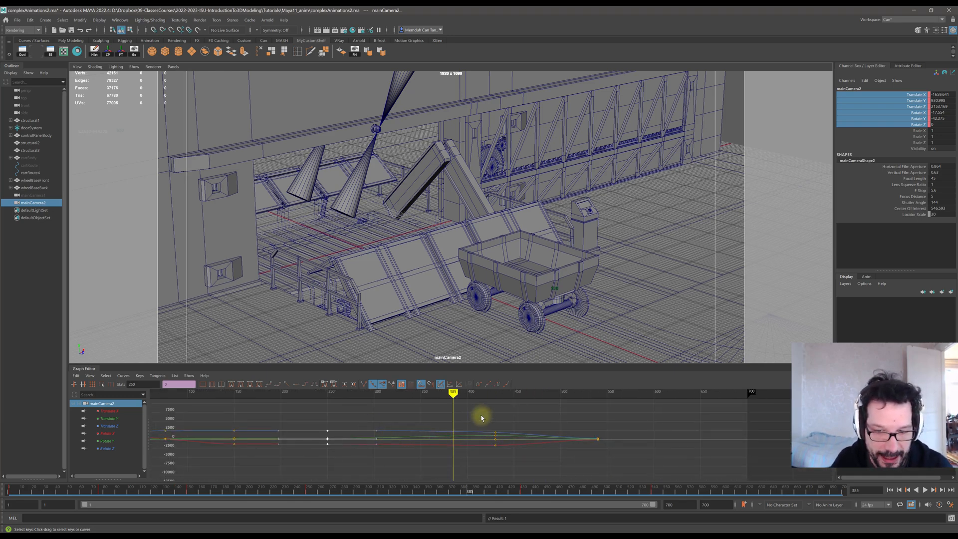
drag(621, 490, 591, 494)
scroll(522, 438, up, 5)
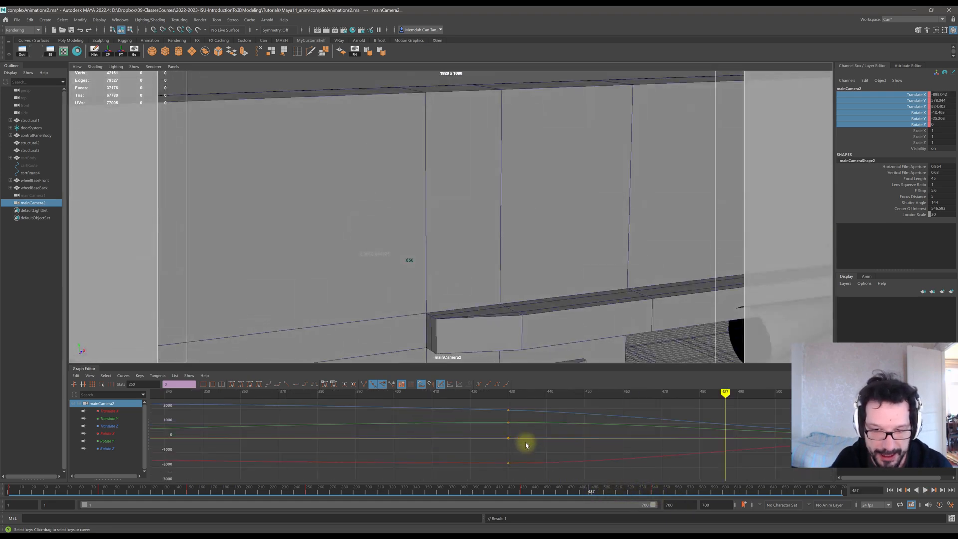
scroll(526, 442, down, 2)
alt+middle_drag(578, 445, 487, 446)
scroll(488, 445, down, 5)
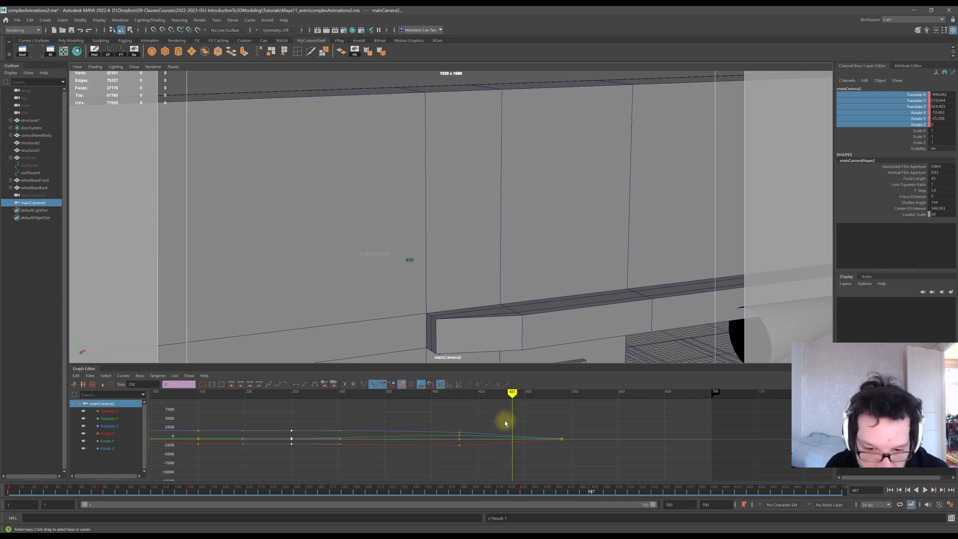
Scrub to frame 540, select the keys in the middle of mainCamera2's curves and set them to clamped tangents.
mouse_move(514, 394)
mouse_down()
mouse_move(562, 392)
mouse_move(562, 401)
mouse_up()
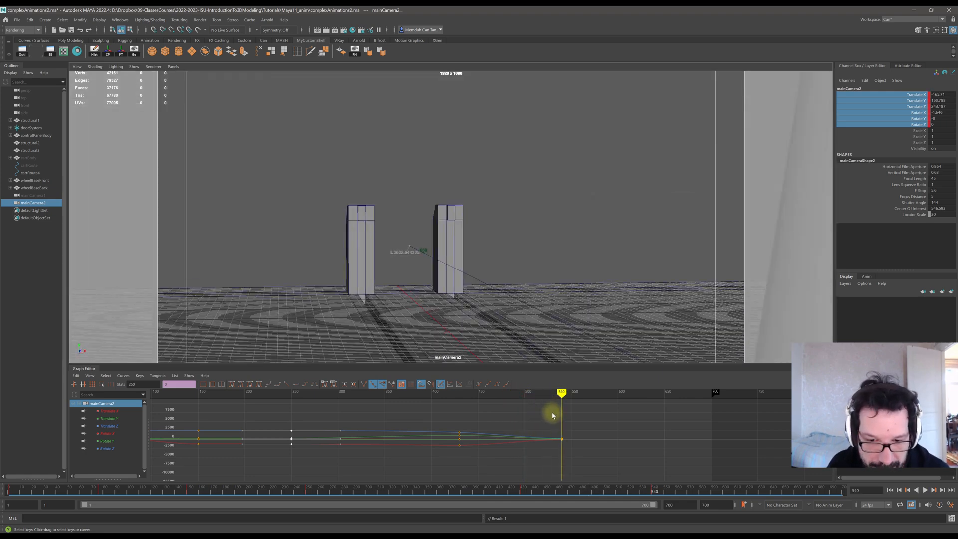
alt+right_drag(552, 415, 550, 448)
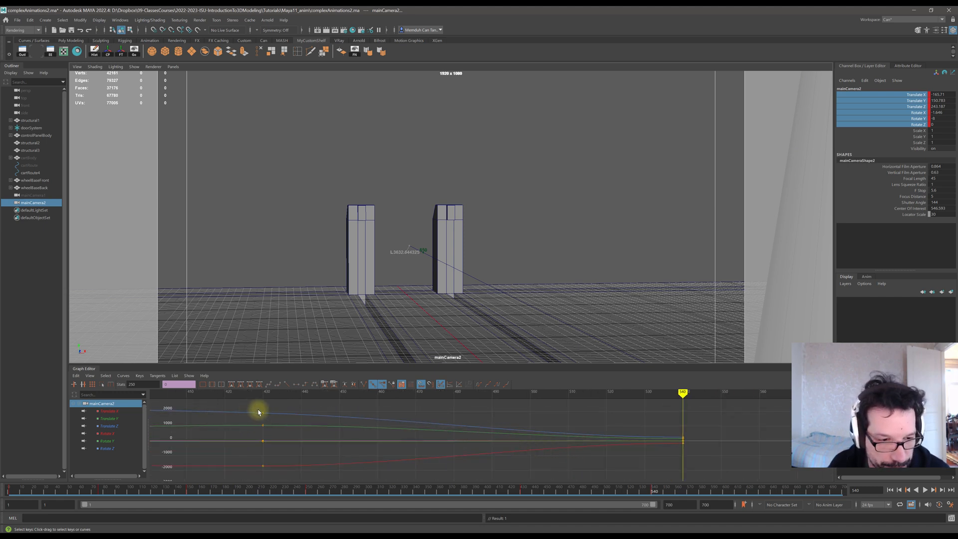
scroll(359, 433, down, 5)
scroll(336, 441, up, 3)
alt+middle_drag(301, 427, 493, 422)
drag(286, 418, 460, 462)
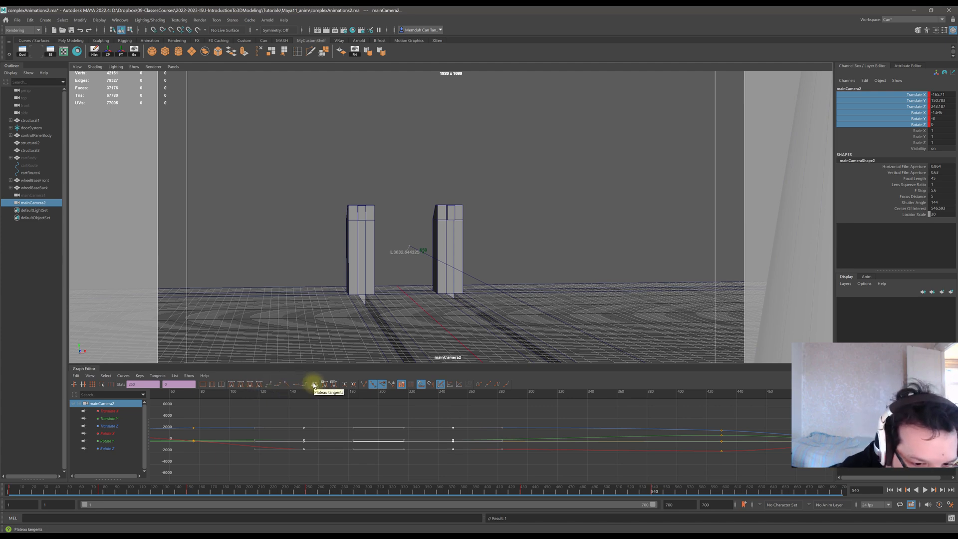
click(278, 387)
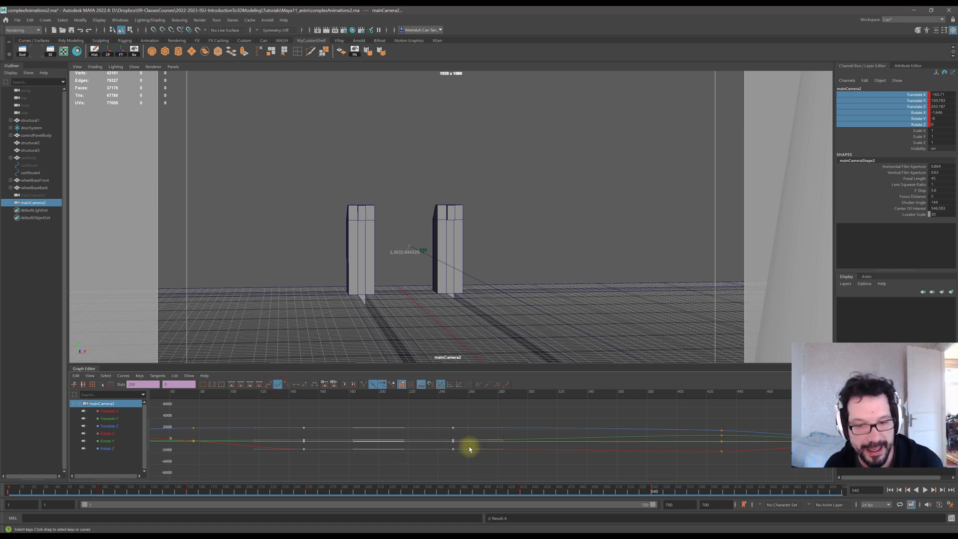
Try raising the Translate Z key at frame 430 and changing the tangent type of the selected keys.
alt+middle_drag(723, 435, 677, 448)
click(676, 444)
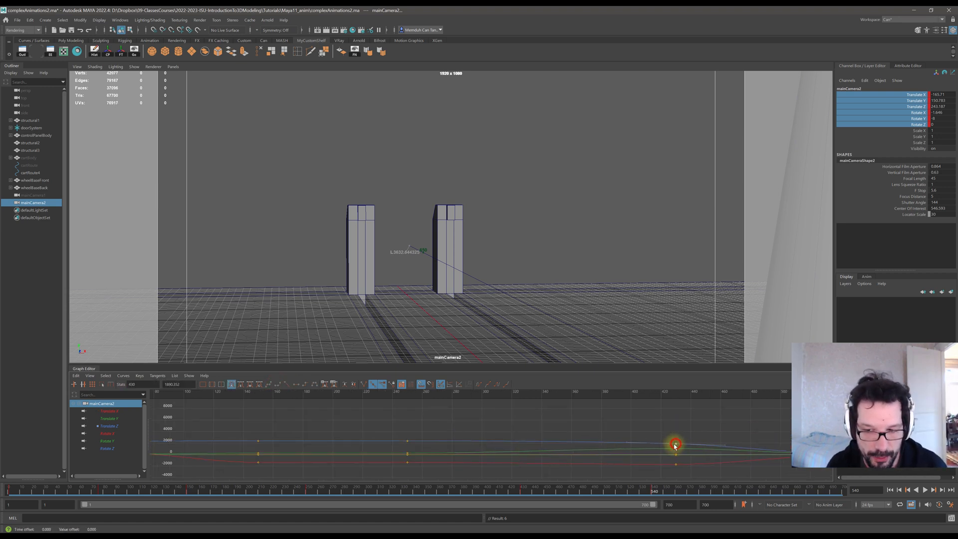
middle_drag(677, 446, 675, 413)
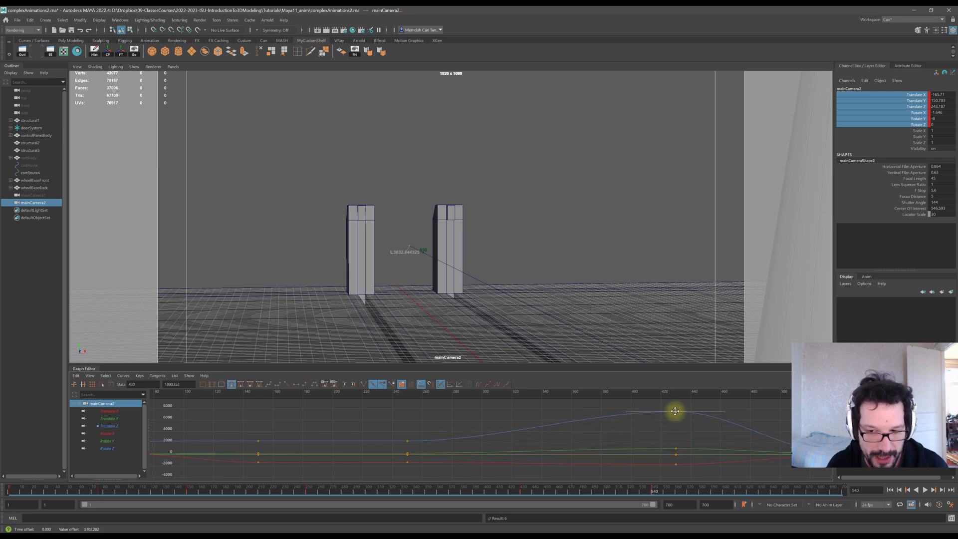
drag(395, 433, 424, 445)
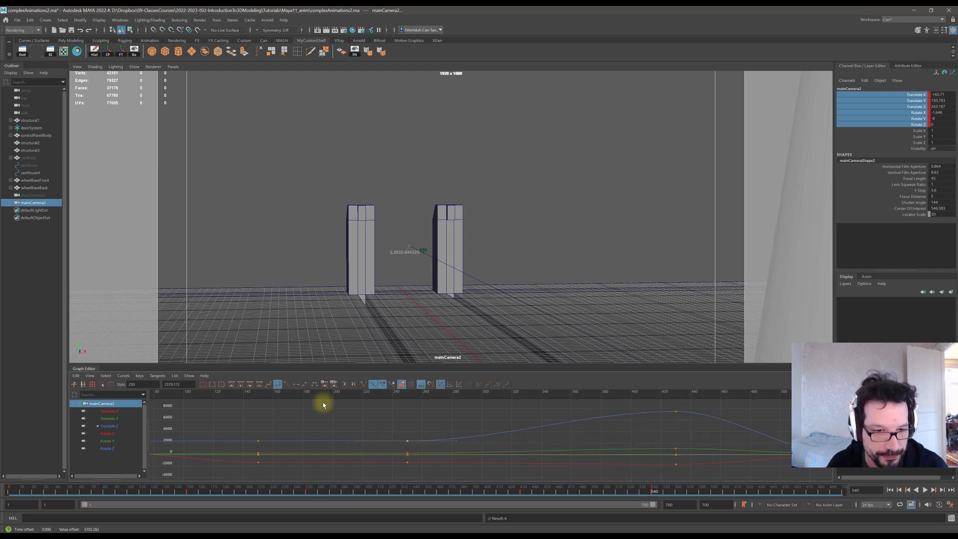
click(232, 385)
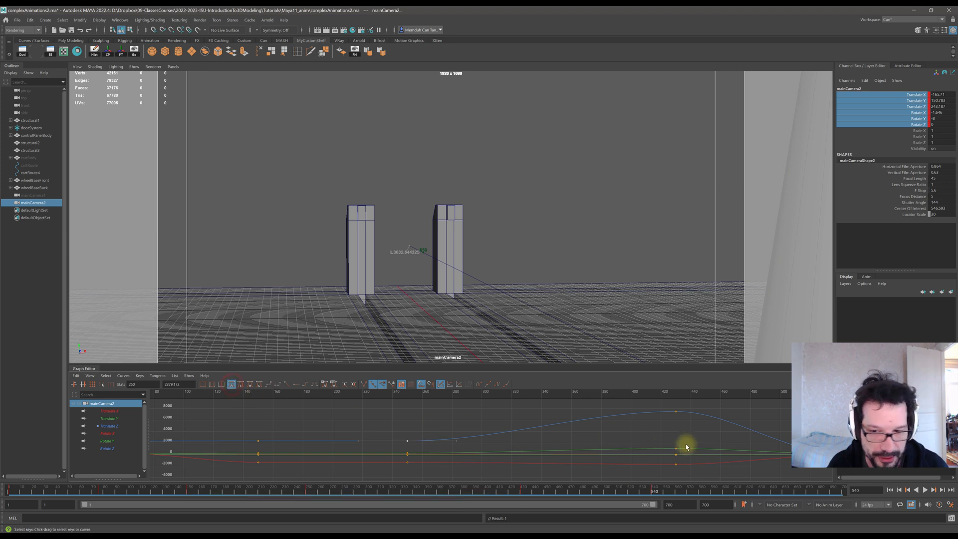
drag(678, 413, 674, 434)
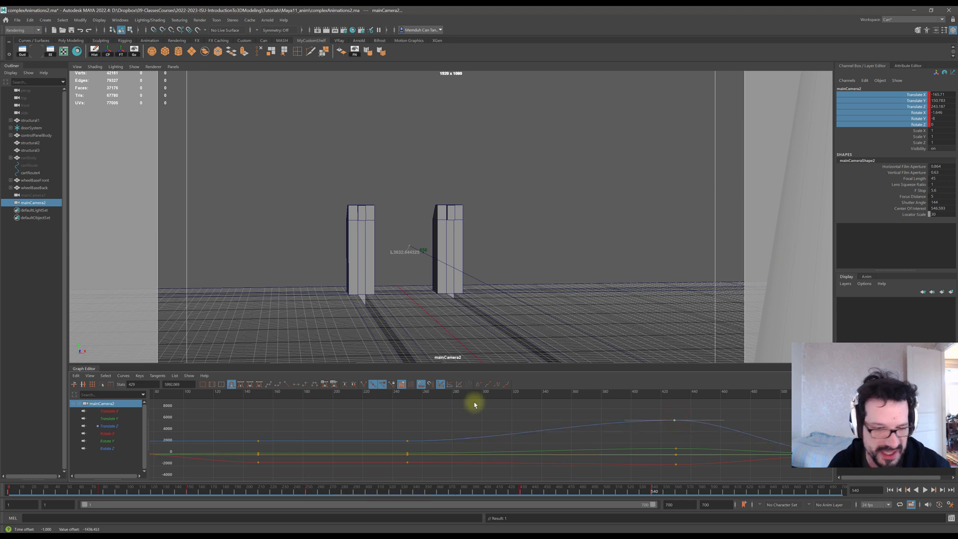
drag(385, 432, 444, 458)
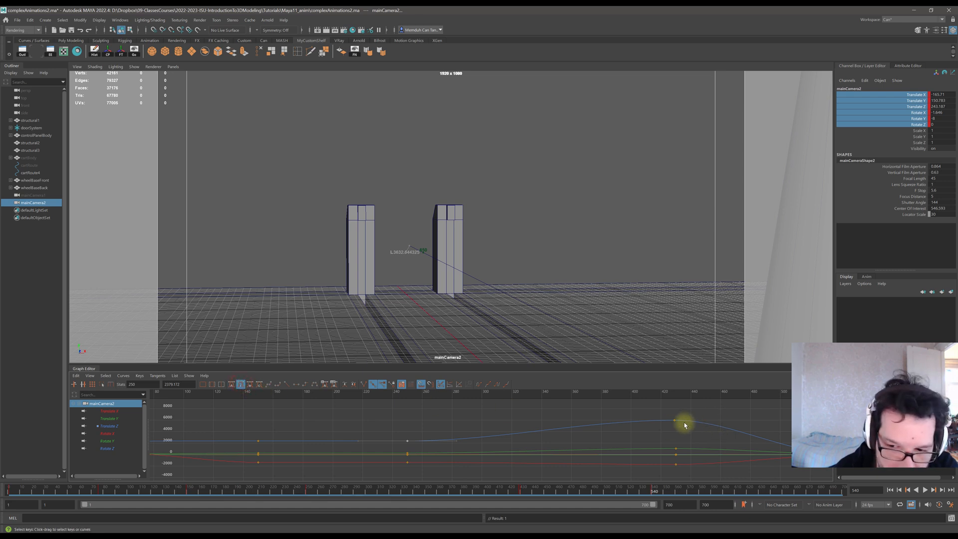
mouse_move(674, 421)
mouse_down()
mouse_move(642, 437)
mouse_move(674, 425)
mouse_up()
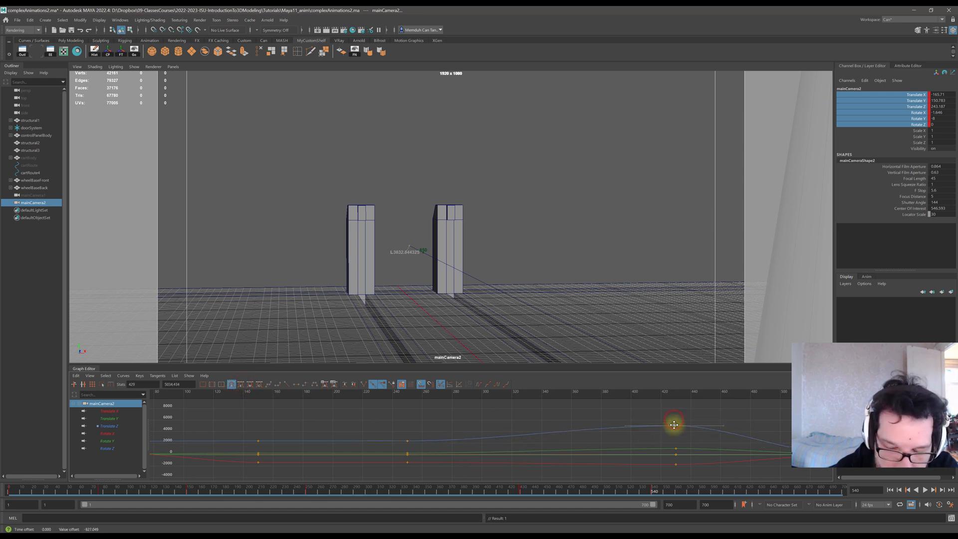
Try reshaping the Translate Z curve by dragging the tangent handle of its key at frame 250.
click(407, 441)
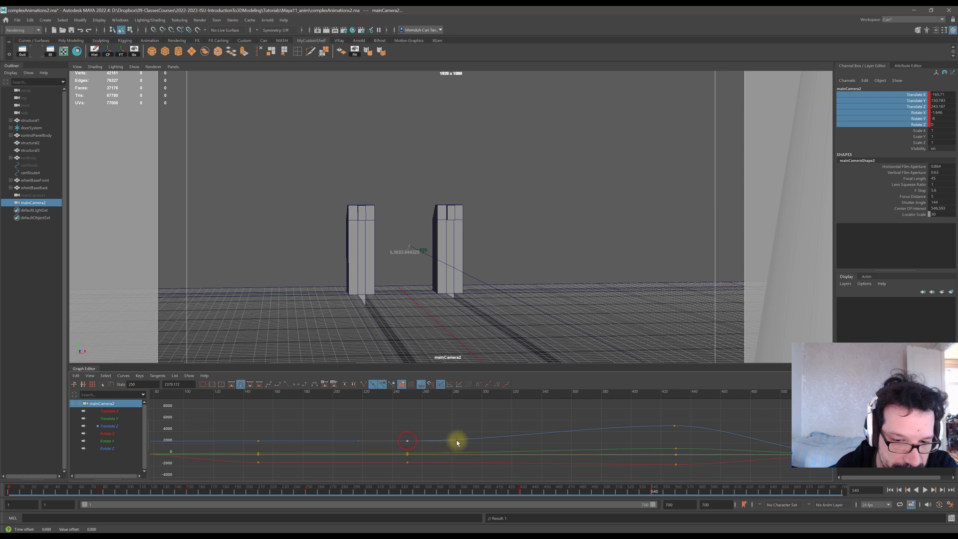
click(456, 440)
click(407, 441)
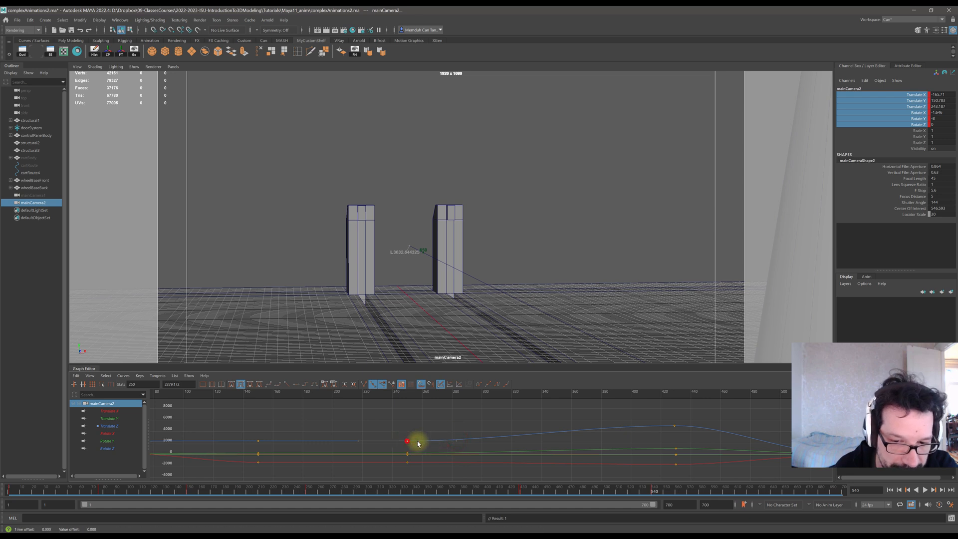
click(457, 440)
drag(457, 441, 454, 427)
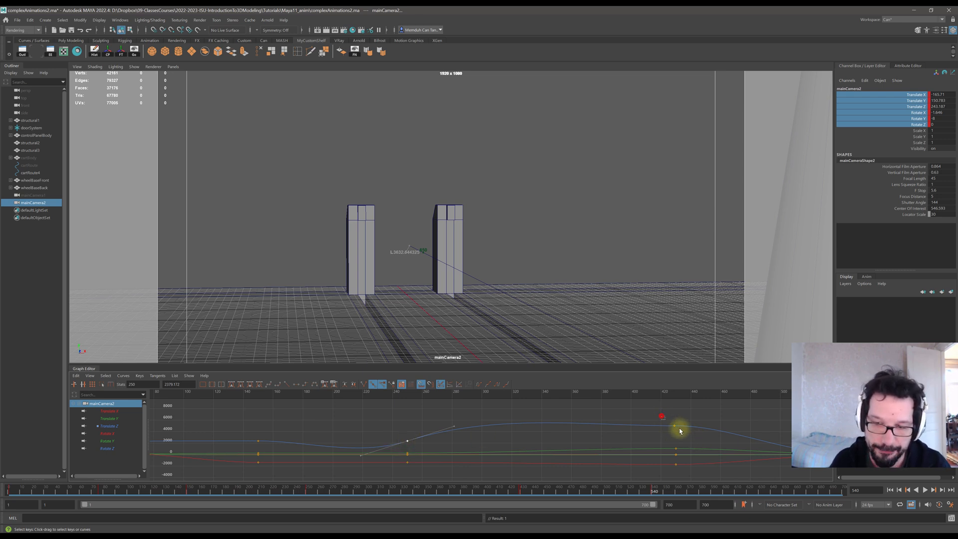
drag(675, 422, 676, 417)
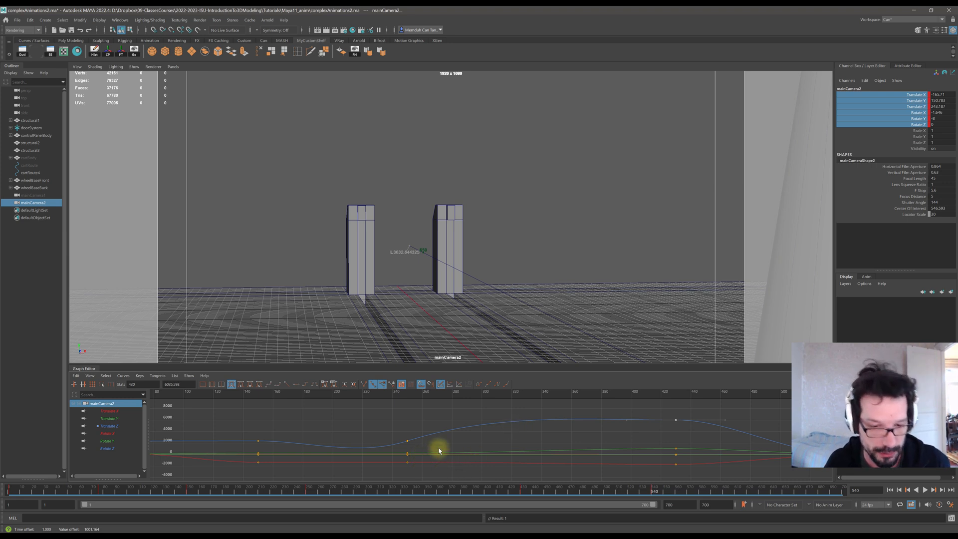
Scrub through the shot and undo the recent Translate Z key and tangent edits.
key(ctrl+z)
key(ctrl+z)
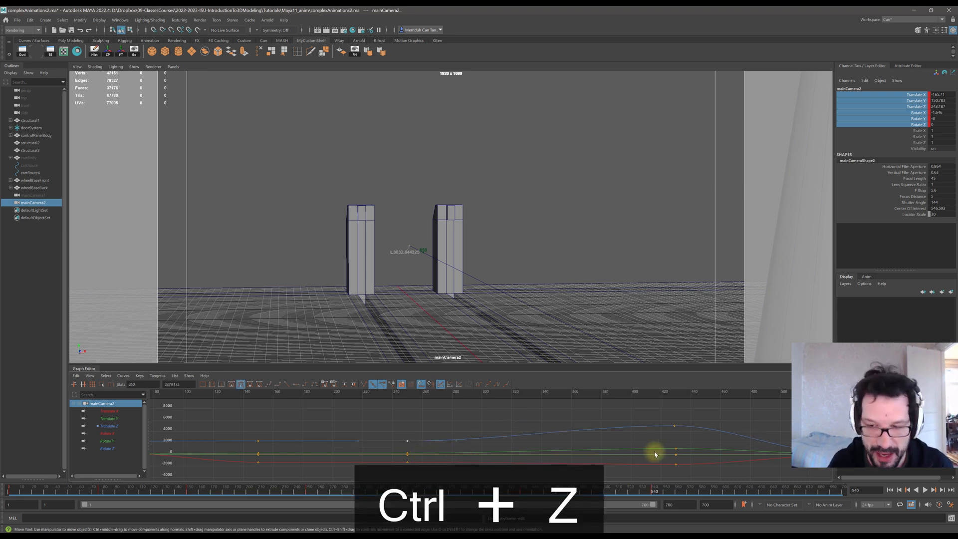
alt+middle_drag(654, 451, 526, 440)
drag(546, 395, 284, 397)
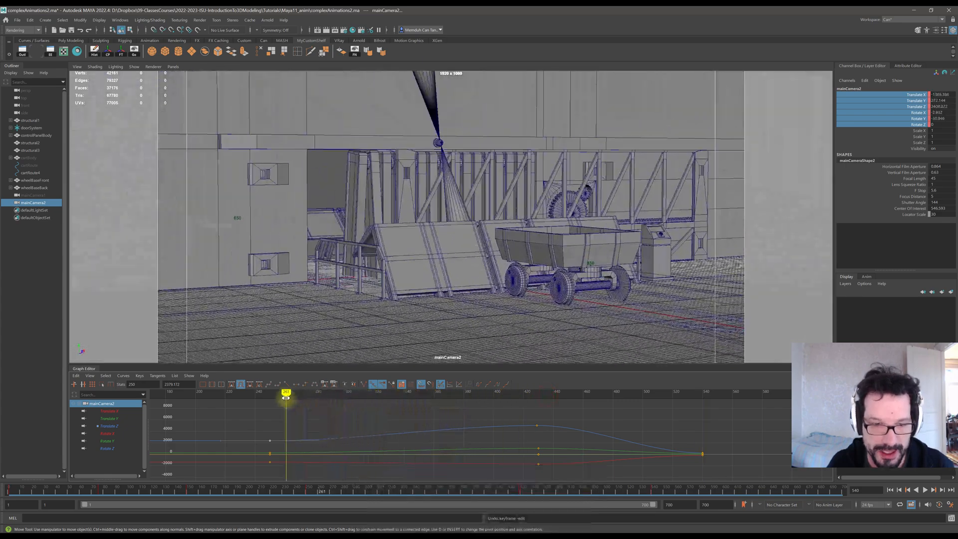
mouse_move(360, 398)
mouse_down()
mouse_move(657, 400)
mouse_move(608, 399)
mouse_up()
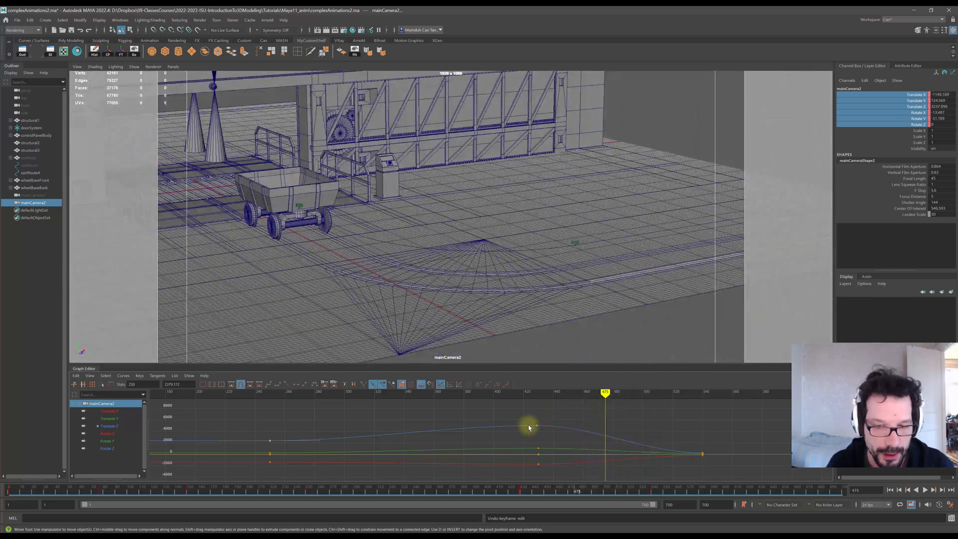
key(ctrl+z)
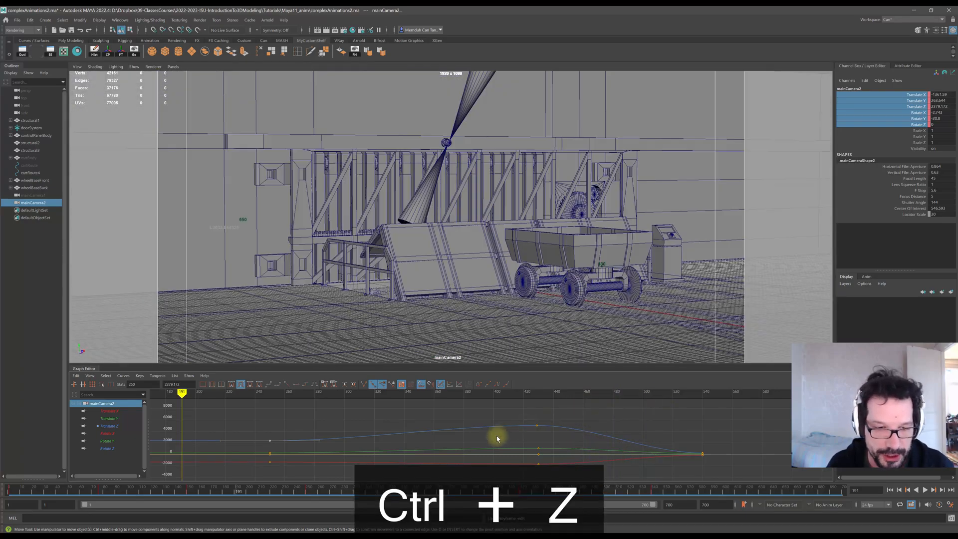
key(ctrl+z)
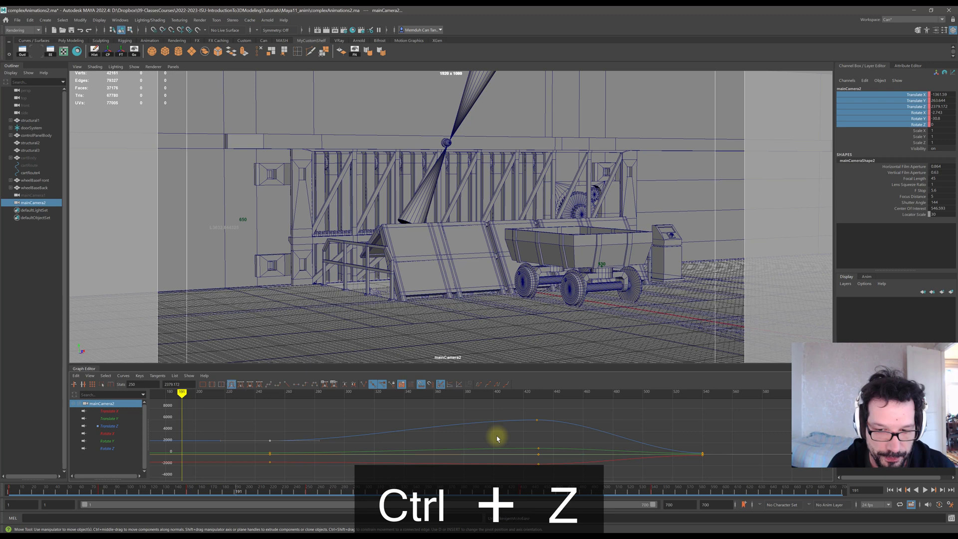
key(ctrl+z)
key(ctrl+z)
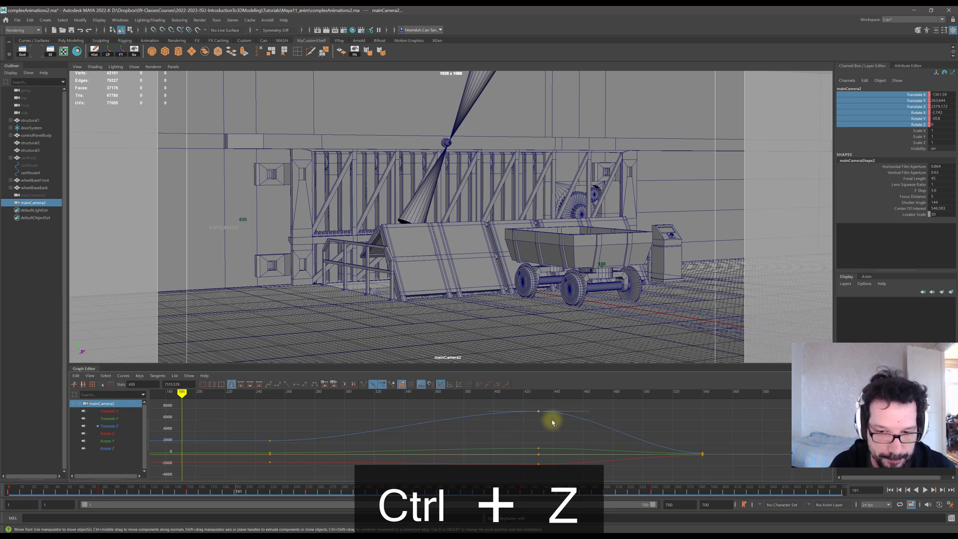
drag(408, 391, 493, 395)
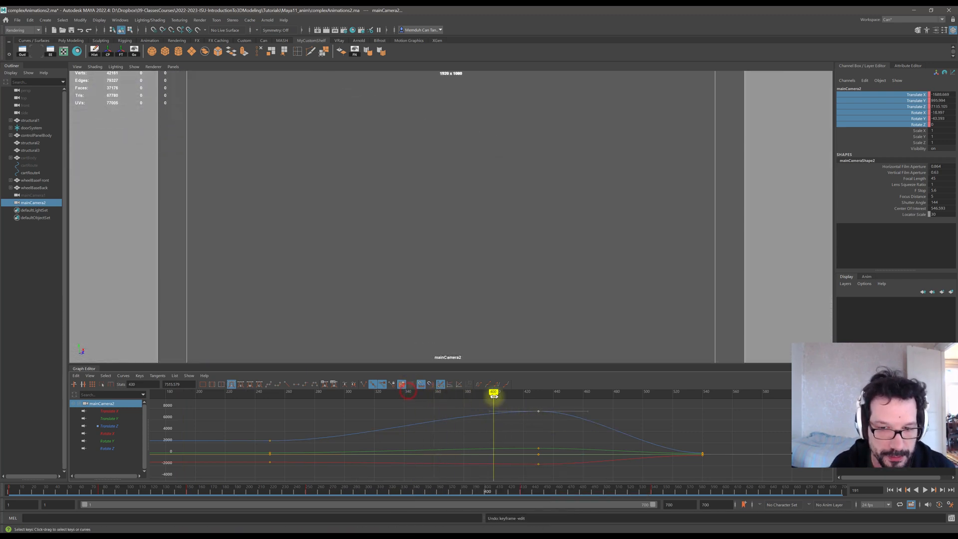
key(ctrl+z)
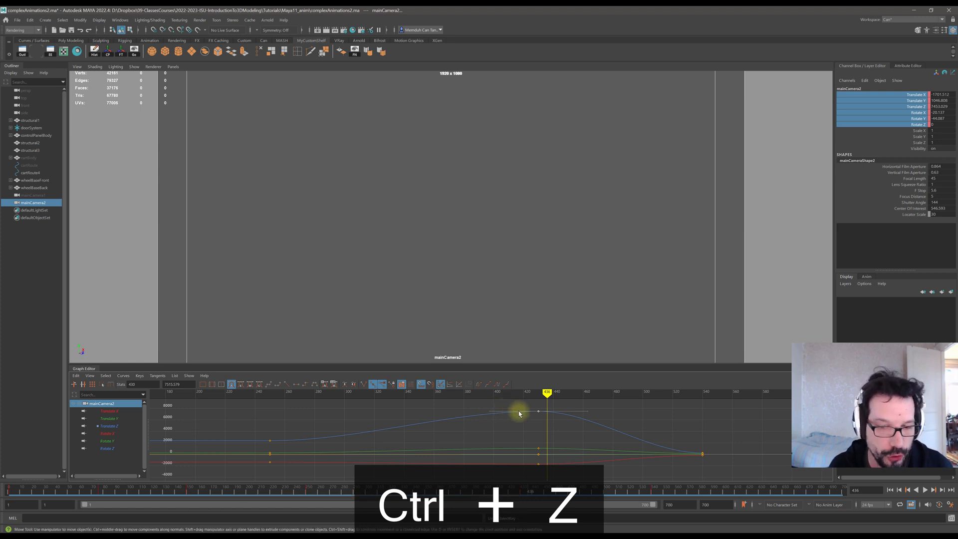
key(ctrl+z)
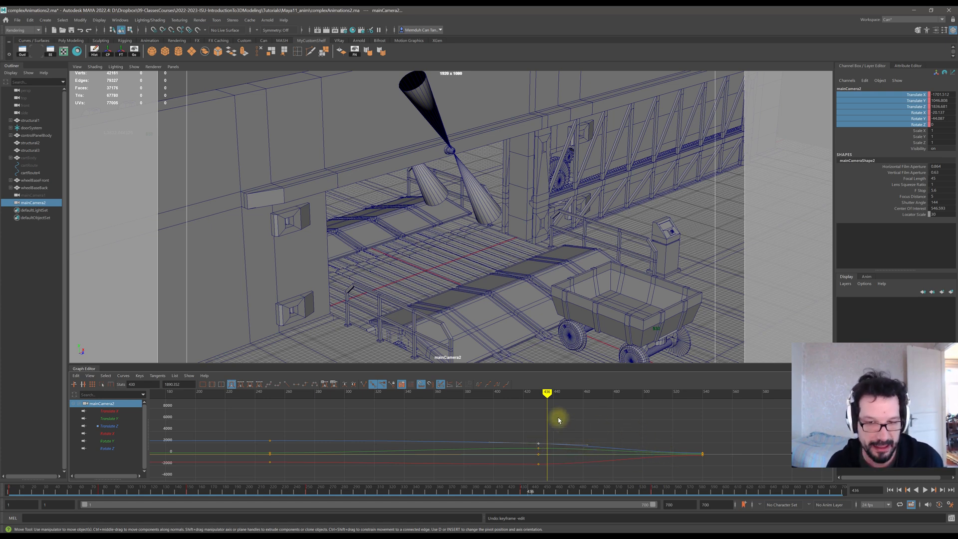
Scrub the playhead back and forth around frame 430 to review the camera's motion.
mouse_move(544, 394)
mouse_down()
mouse_move(534, 394)
mouse_move(568, 398)
mouse_move(550, 400)
mouse_up()
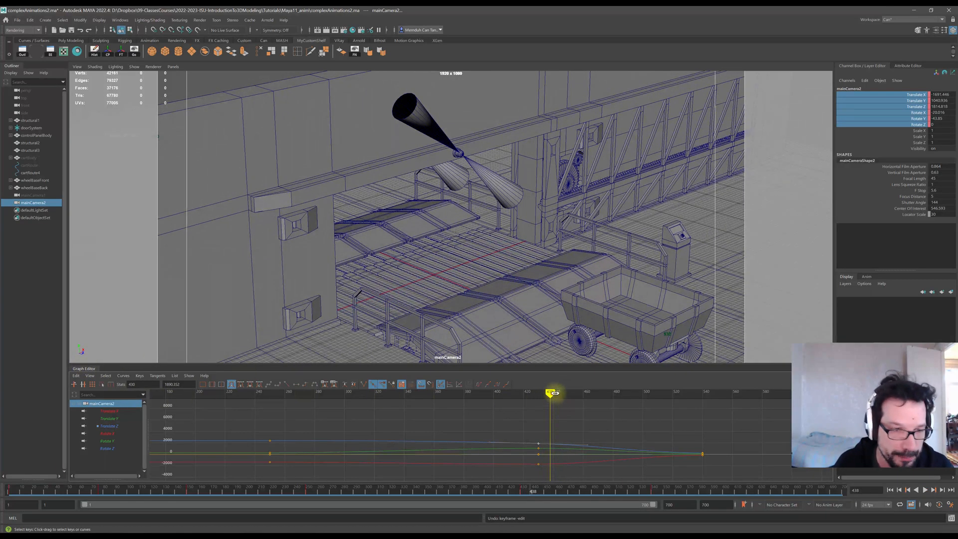
mouse_move(554, 393)
mouse_down()
mouse_move(665, 393)
mouse_move(572, 393)
mouse_up()
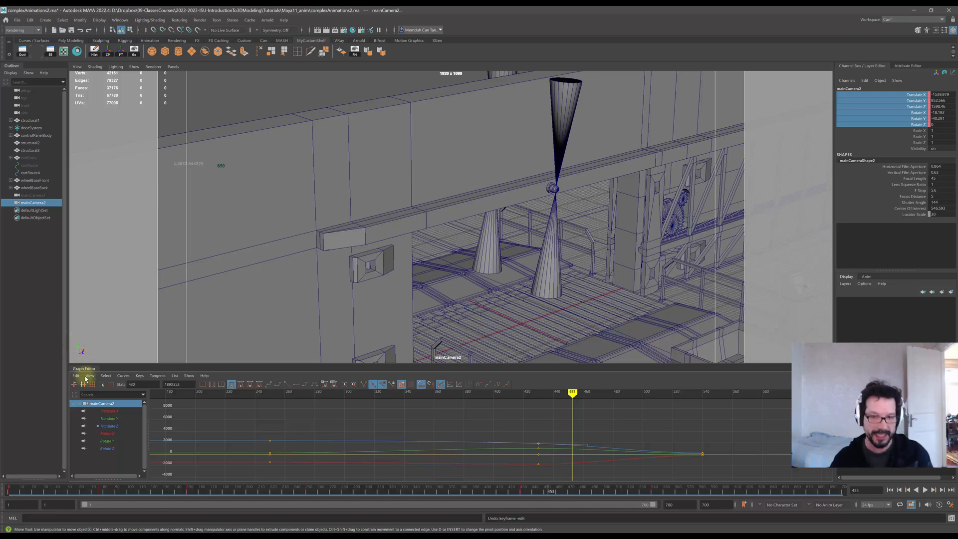
mouse_move(573, 393)
mouse_down()
mouse_move(659, 392)
mouse_move(495, 393)
mouse_up()
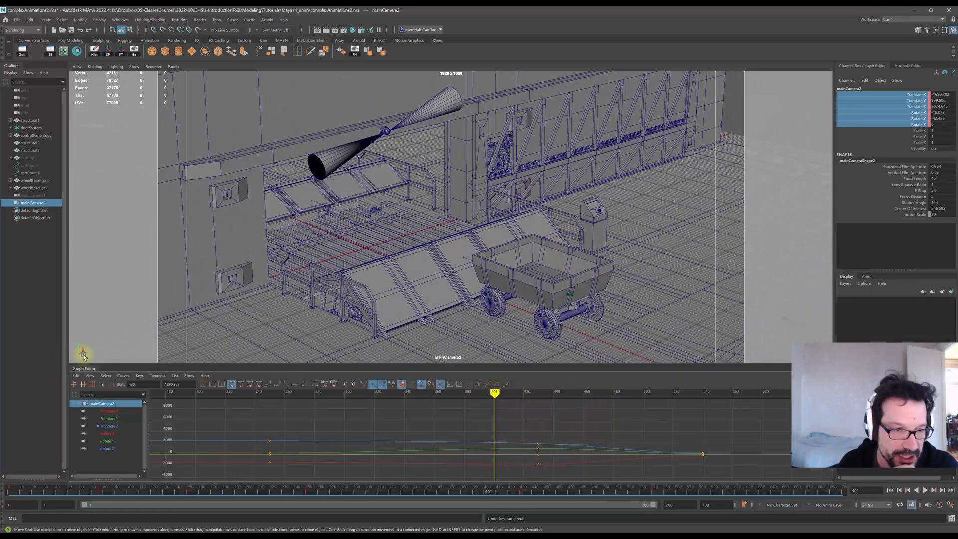
drag(500, 393, 531, 393)
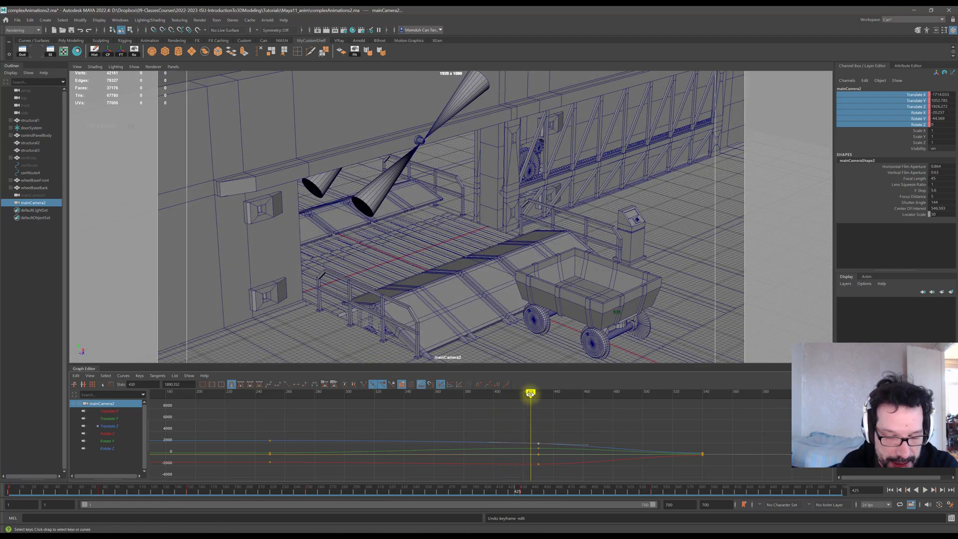
drag(531, 392, 548, 393)
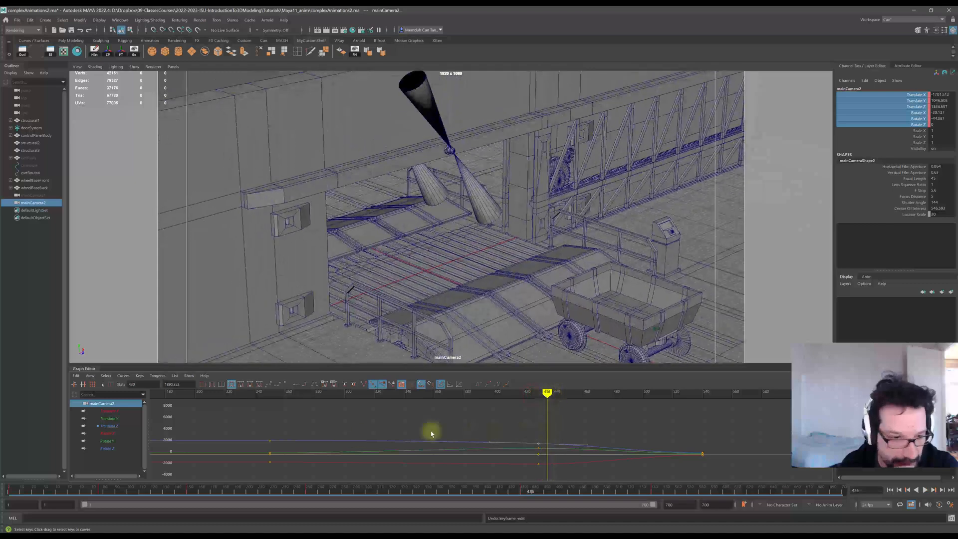
Show only the Translate X curve and raise the tangent handle of its key at frame 430.
click(110, 411)
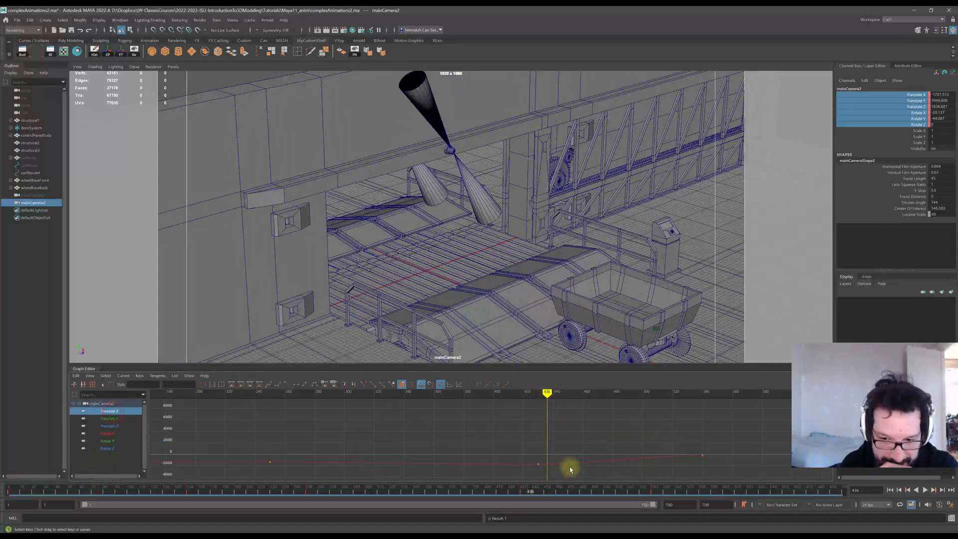
click(539, 464)
click(588, 463)
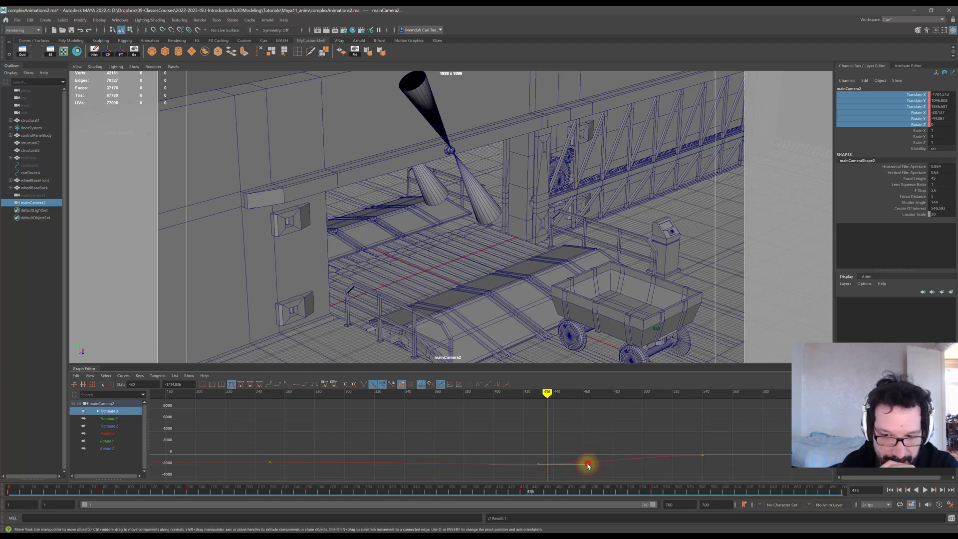
click(588, 464)
click(588, 465)
drag(588, 466, 586, 447)
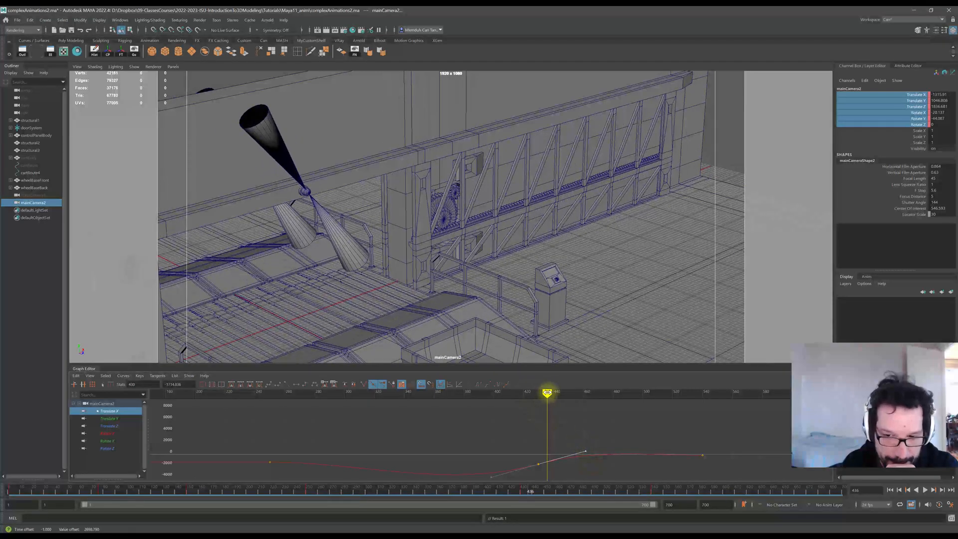
Scrub past the Translate X key and try applying clamped tangents to it.
mouse_move(547, 393)
mouse_down()
mouse_move(325, 406)
mouse_move(427, 407)
mouse_up()
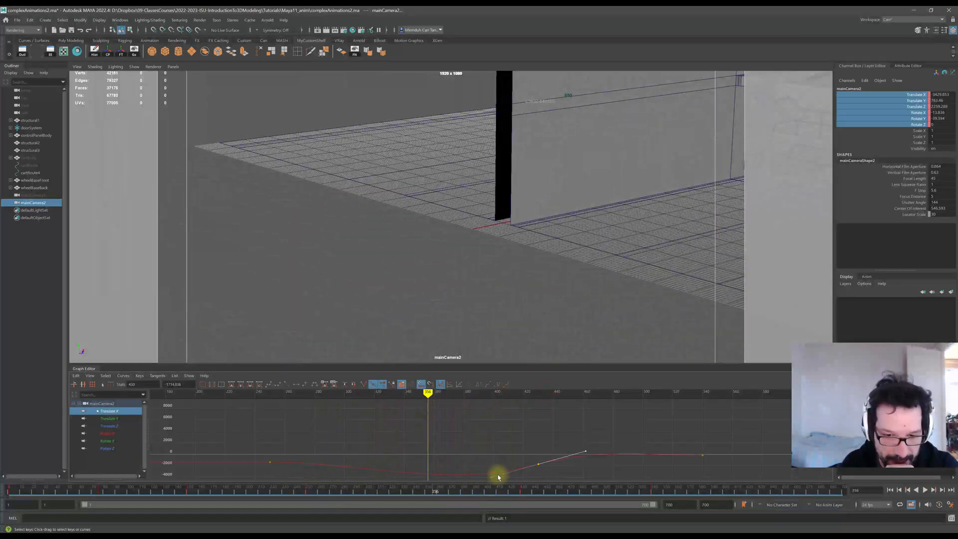
mouse_move(430, 402)
mouse_down()
mouse_move(528, 404)
mouse_move(539, 396)
mouse_move(539, 405)
mouse_up()
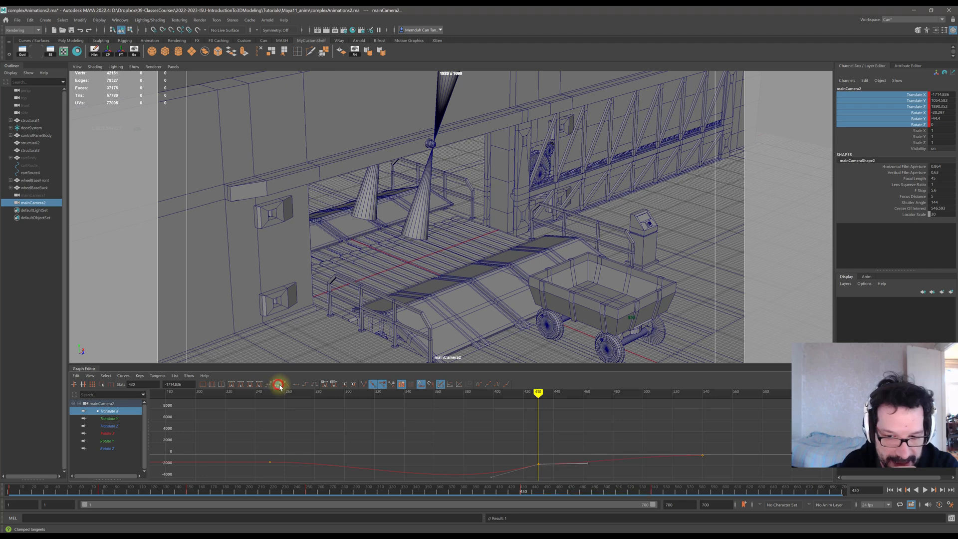
click(278, 385)
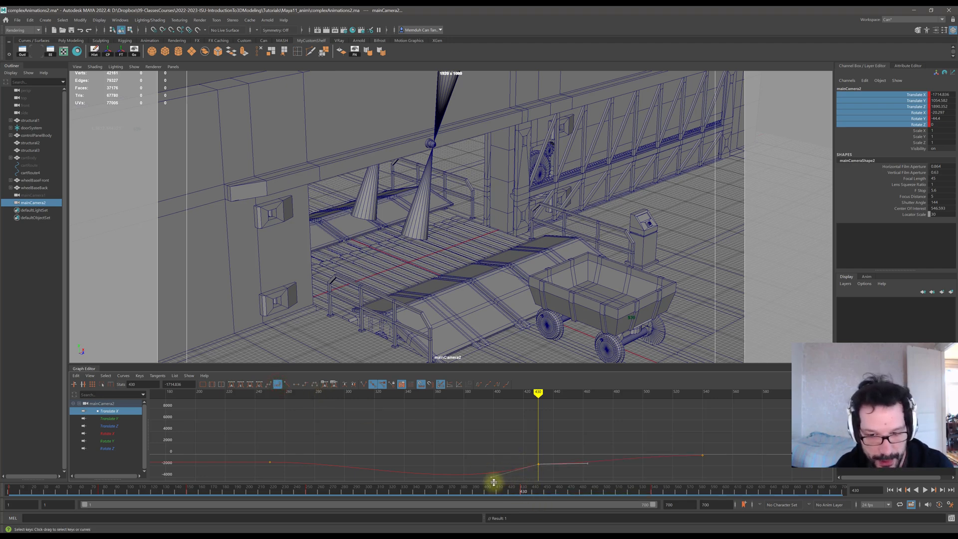
key(ctrl+z)
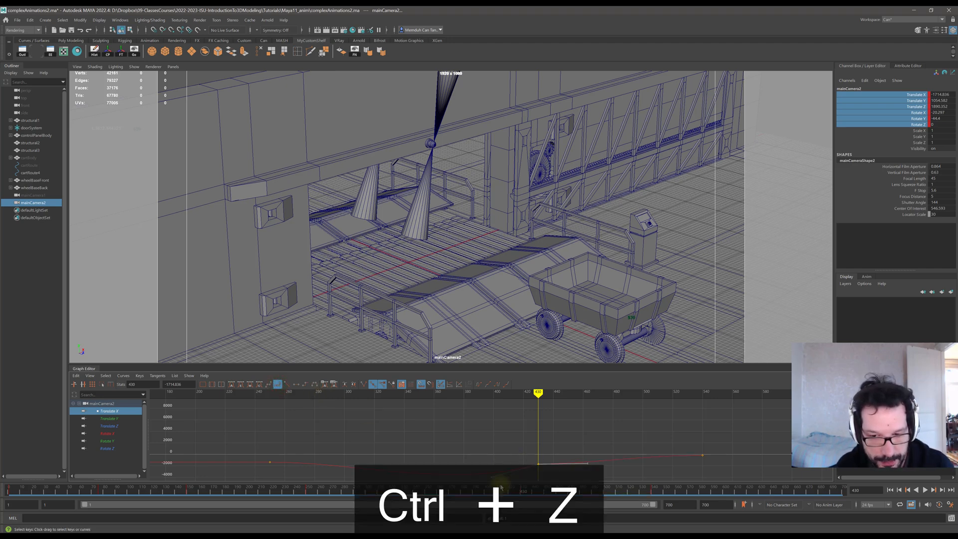
Undo the clamped tangents, then try auto tangents on the frame-430 Translate X key and raise its handle, undoing it.
key(ctrl+z)
key(ctrl+z)
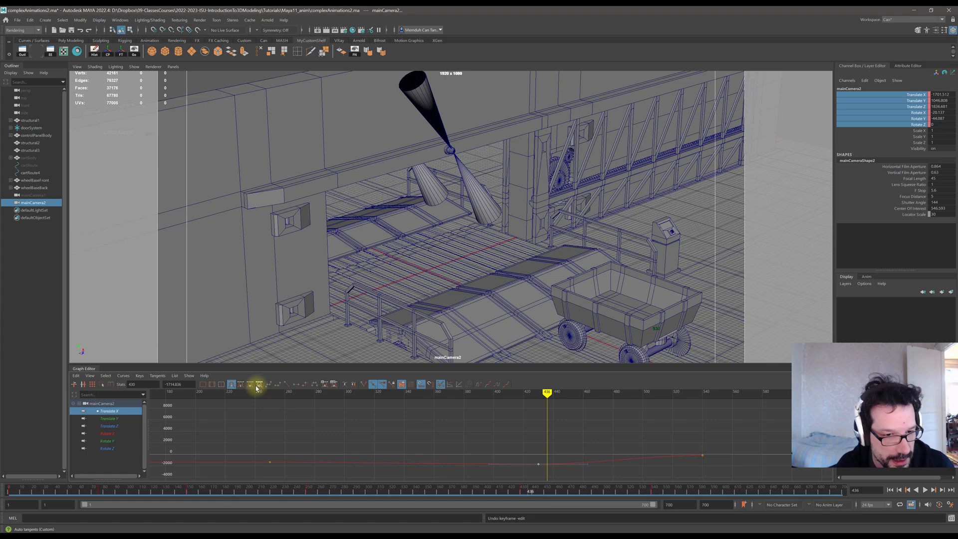
click(258, 385)
drag(589, 467, 589, 455)
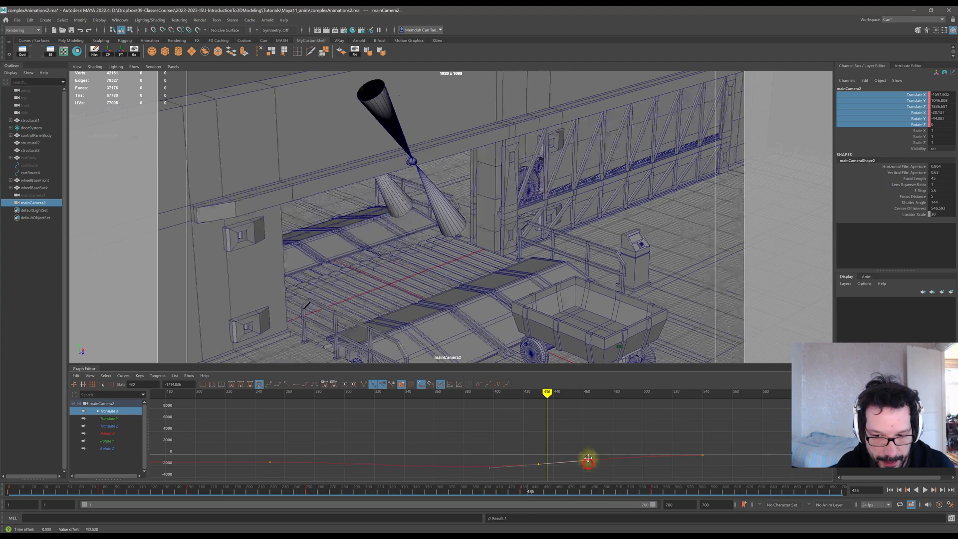
key(ctrl+z)
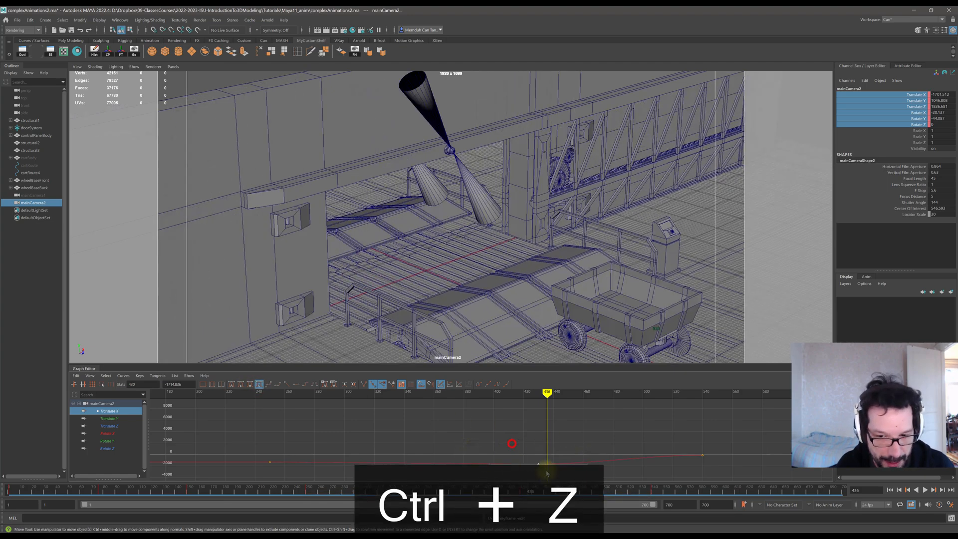
Try clamped tangents on the frame-430 Translate X key and pull its tangent handle upward, then undo both edits.
click(276, 386)
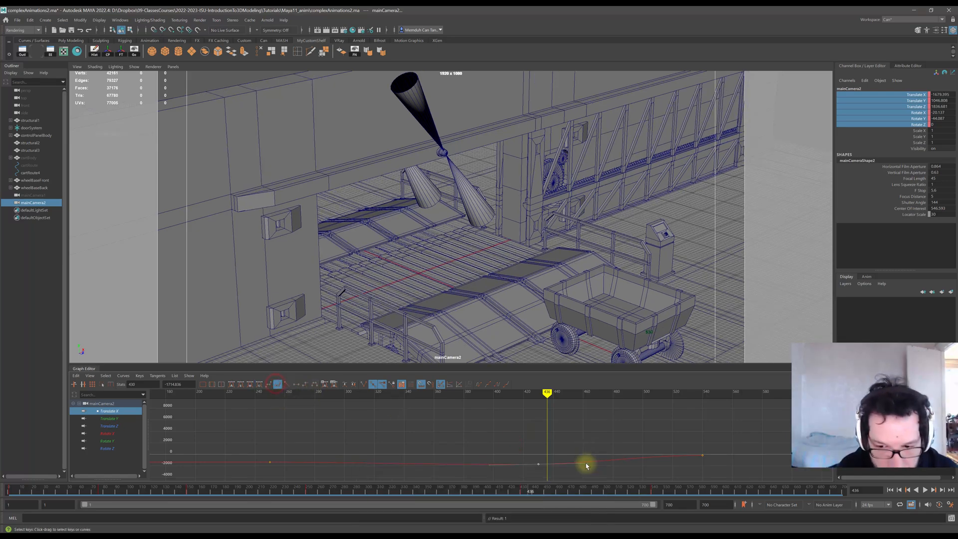
drag(588, 463, 588, 449)
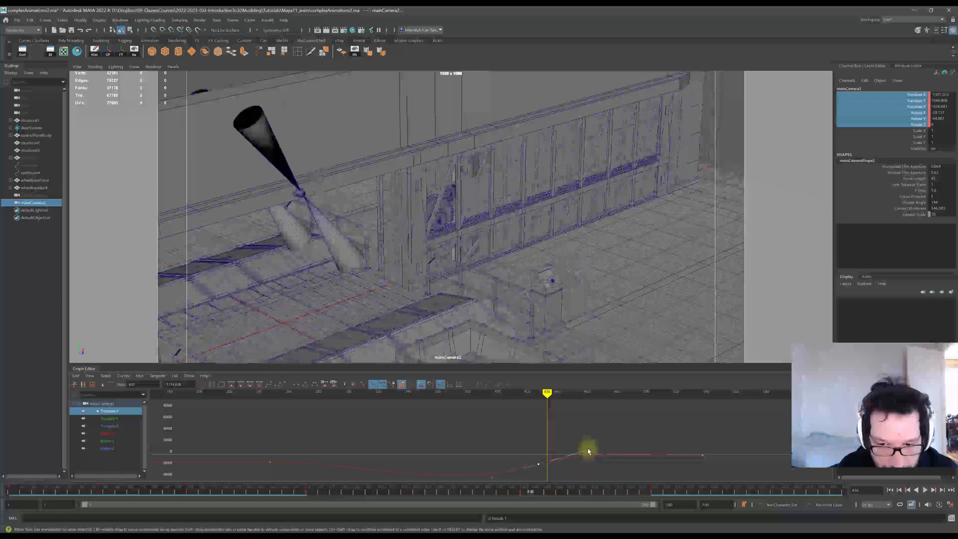
click(521, 445)
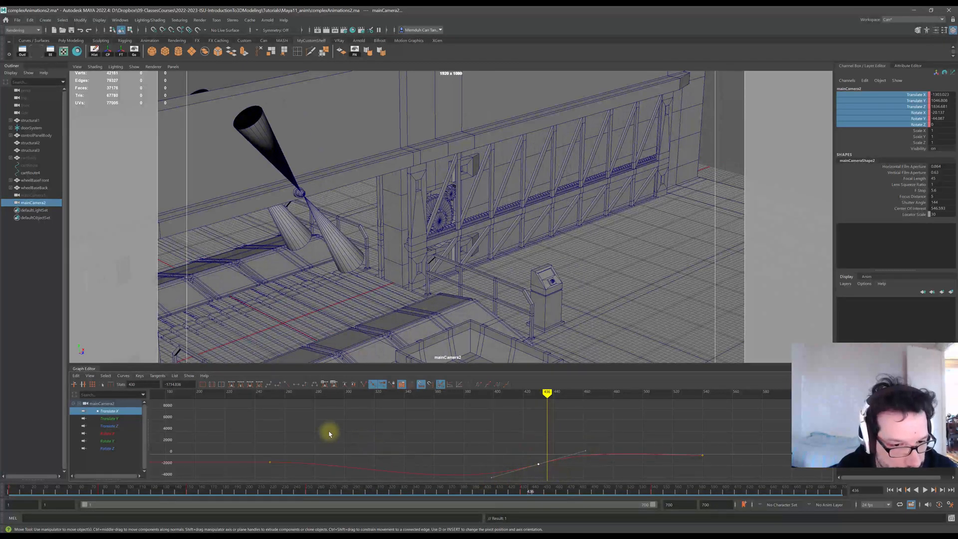
key(ctrl+z)
key(ctrl+z)
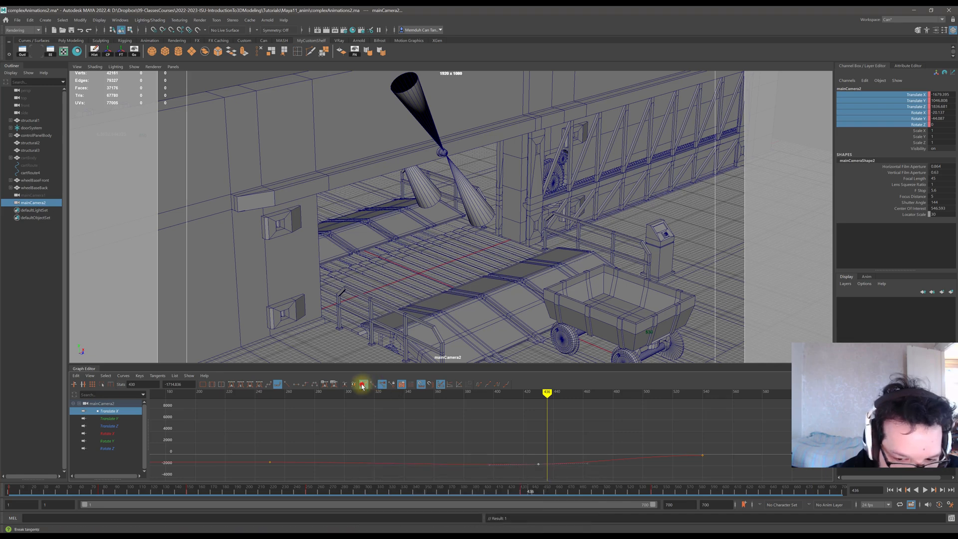
Try moving the frame-430 key's tangent handle with the Move tool and auto tangents, undoing each attempt.
click(519, 447)
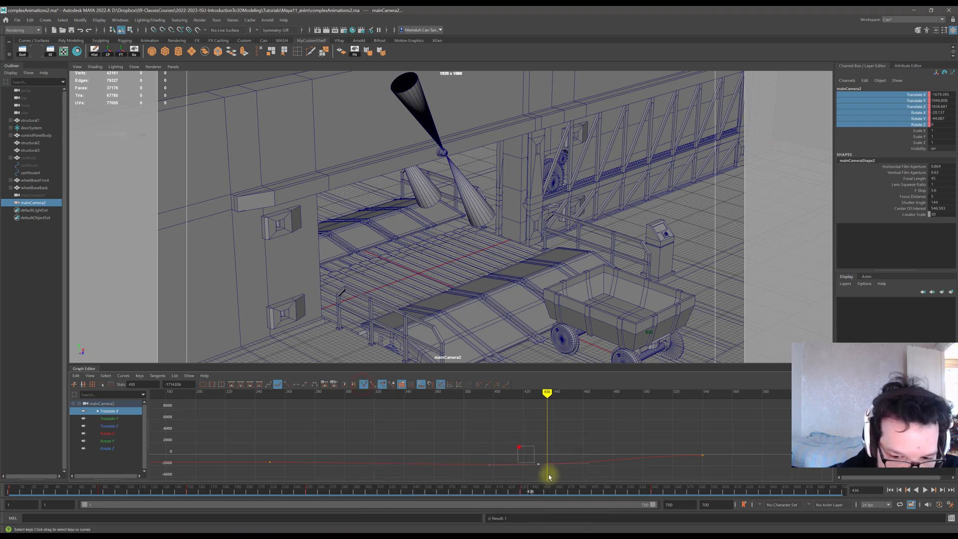
key(w)
click(588, 463)
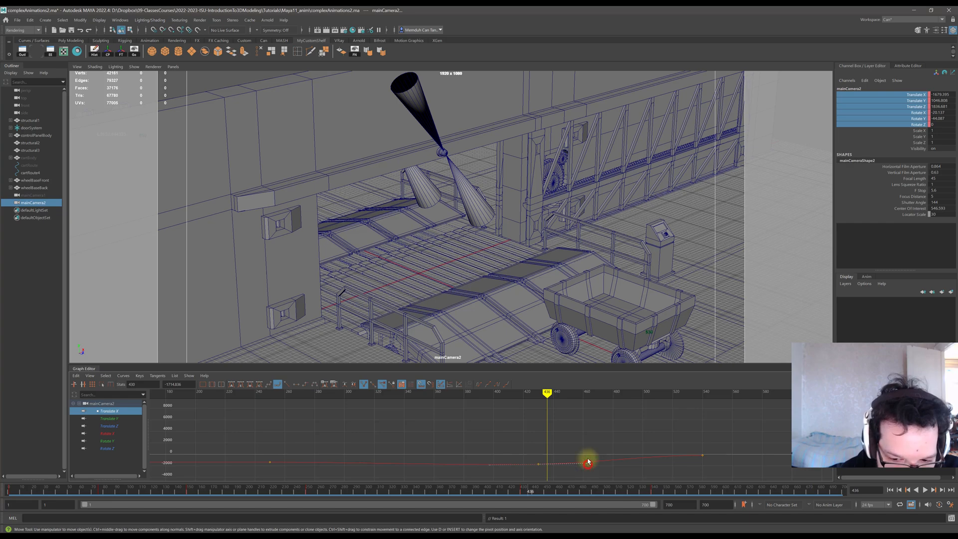
drag(588, 465, 585, 439)
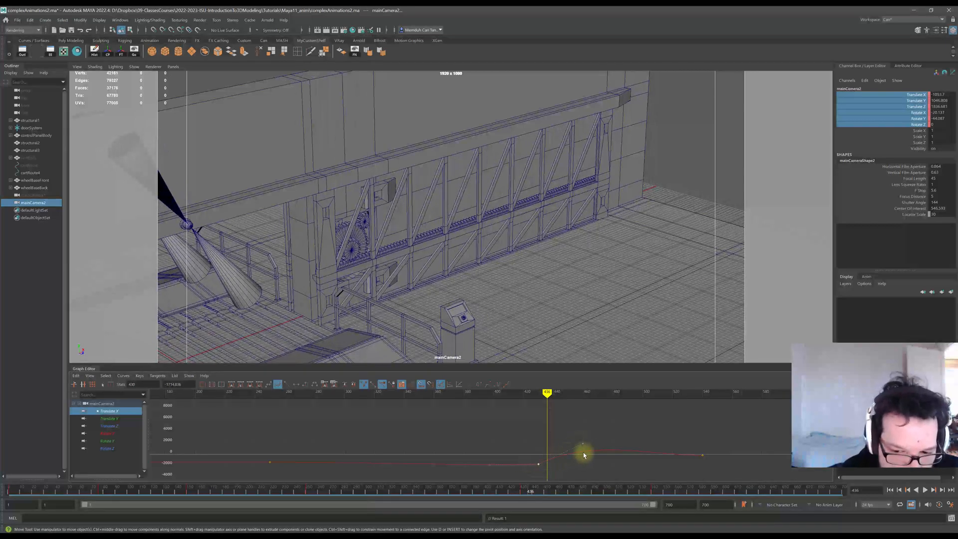
click(260, 384)
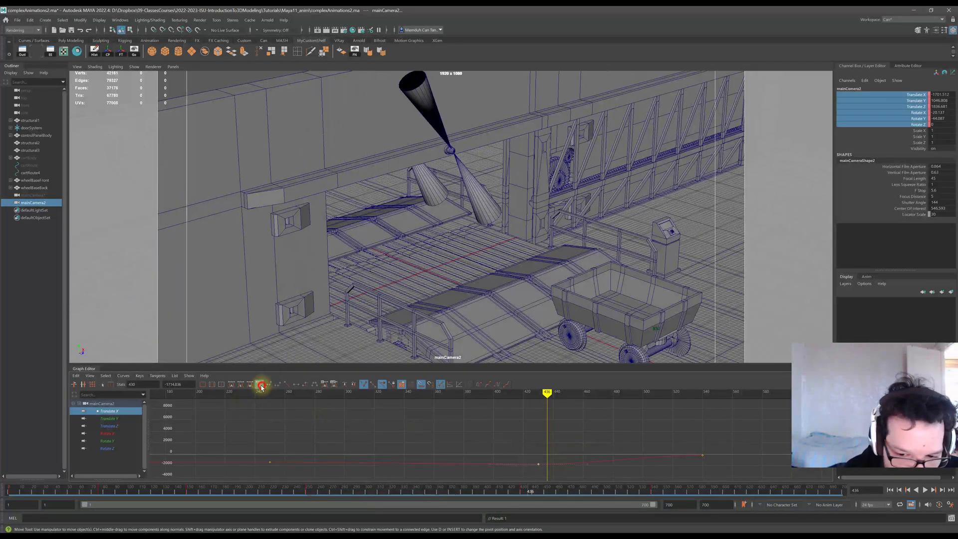
drag(588, 465, 585, 449)
key(ctrl+z)
key(ctrl+z)
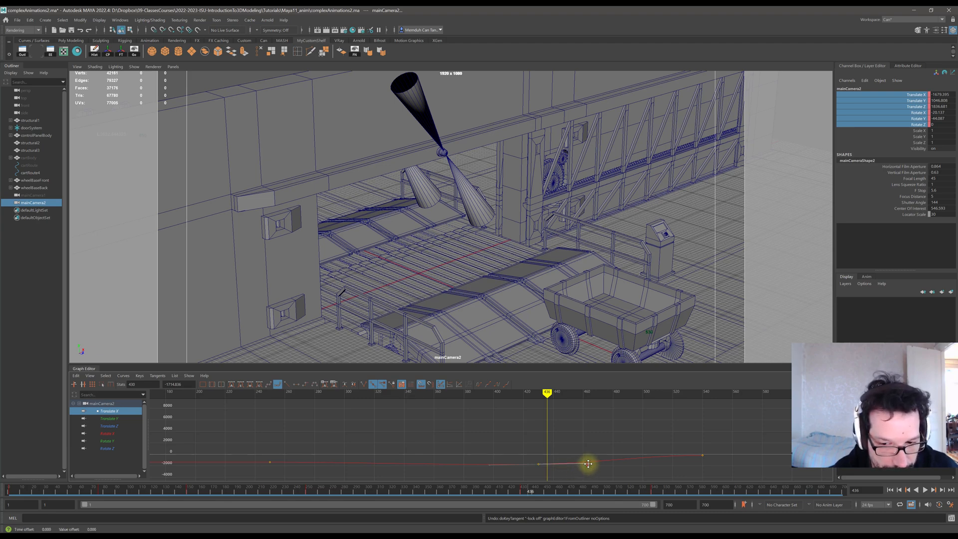
drag(588, 464, 562, 468)
key(ctrl+z)
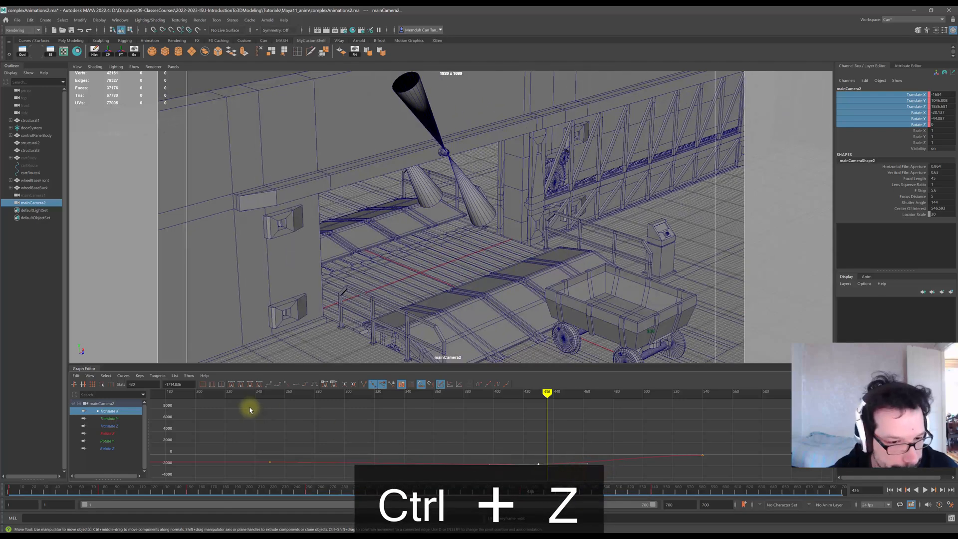
Try spline tangents on the frame-430 key and drag its handle, then undo the change.
click(276, 386)
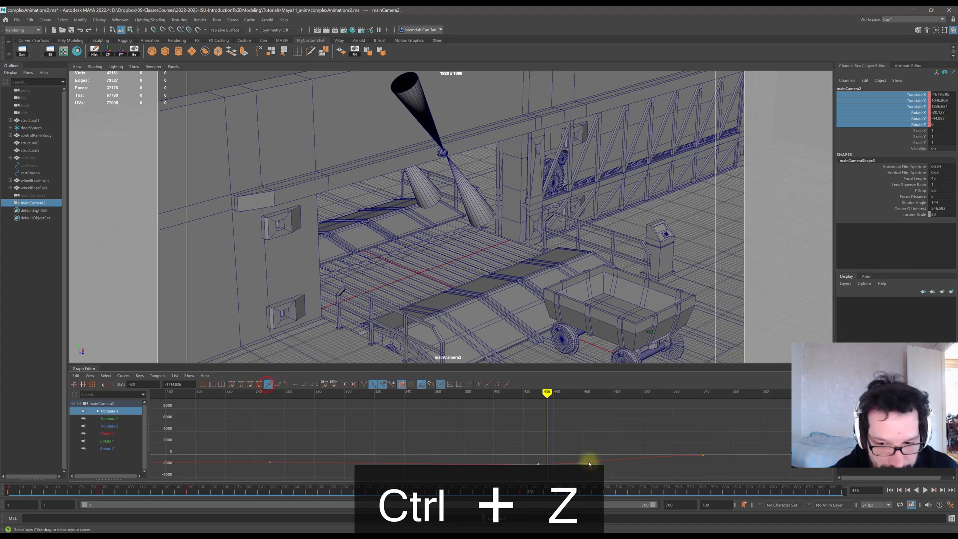
drag(586, 463, 587, 454)
key(ctrl+z)
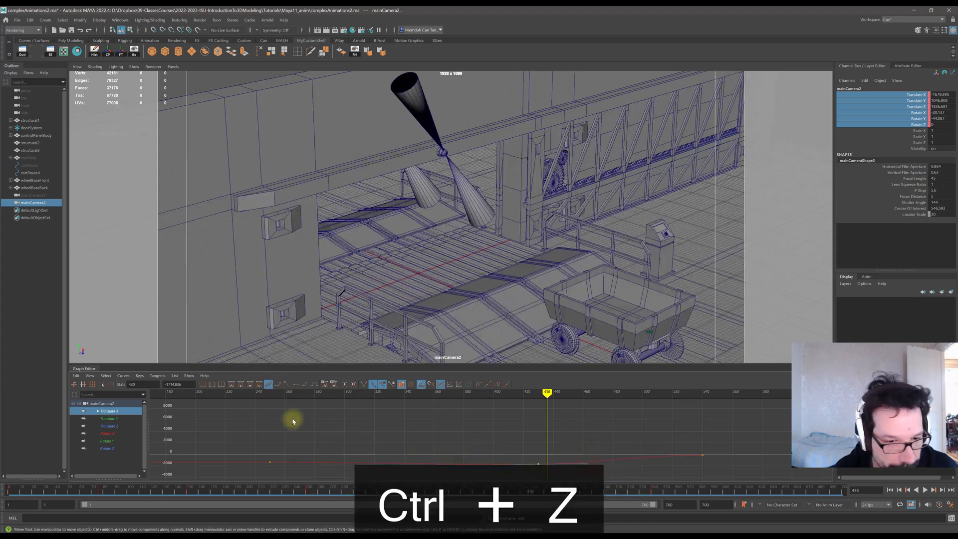
Try another tangent type and broken tangents on the frame-430 key, dragging its handle and undoing each attempt.
click(313, 385)
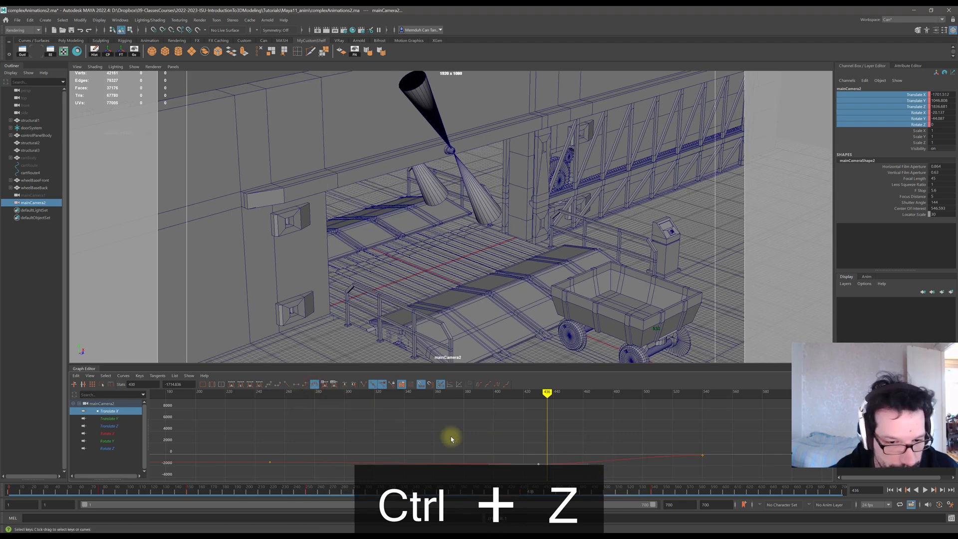
click(587, 462)
mouse_move(589, 465)
mouse_down()
mouse_move(590, 451)
mouse_move(586, 460)
mouse_up()
key(ctrl+z)
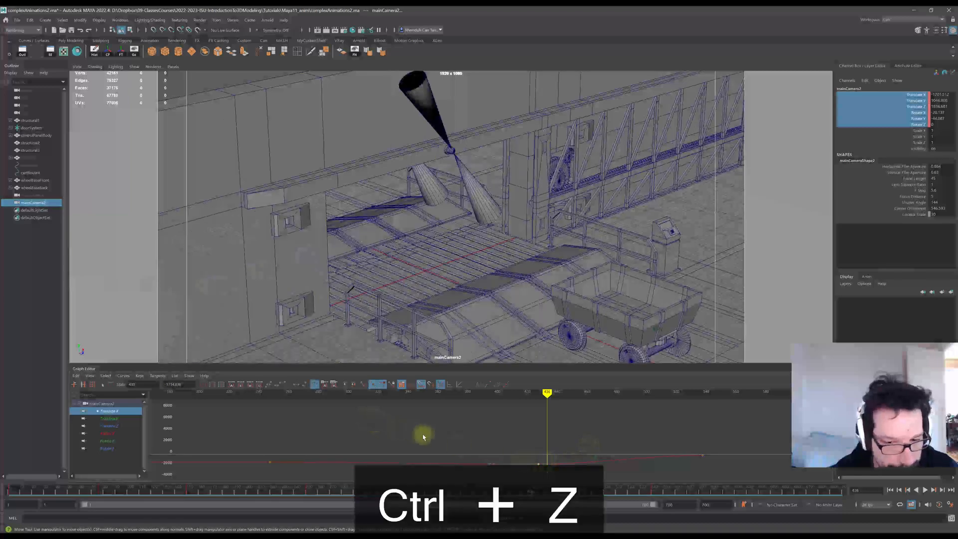
click(363, 385)
drag(589, 466, 629, 445)
key(ctrl+z)
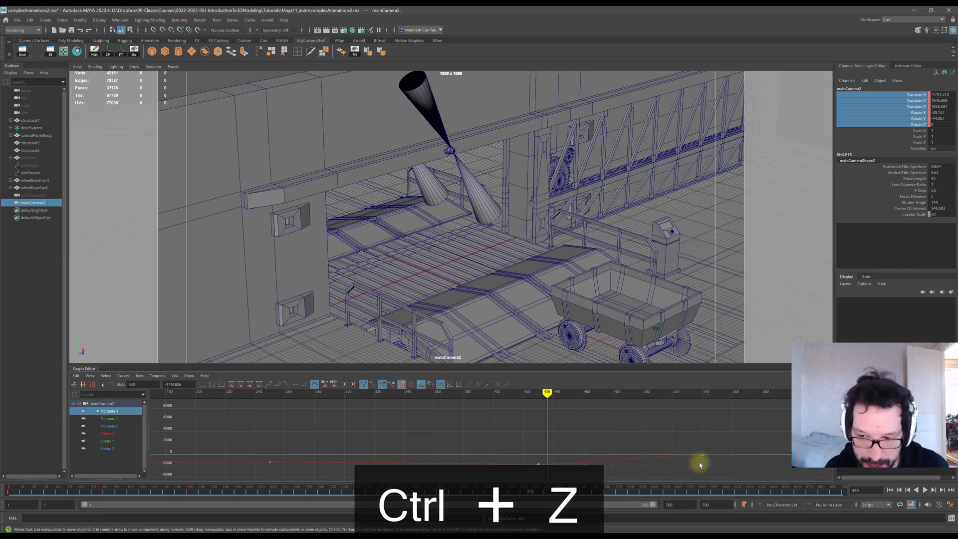
Select the last Translate X key and reshape its tangent handle while scrubbing the playhead to check the motion.
drag(685, 443, 723, 462)
drag(654, 457, 650, 430)
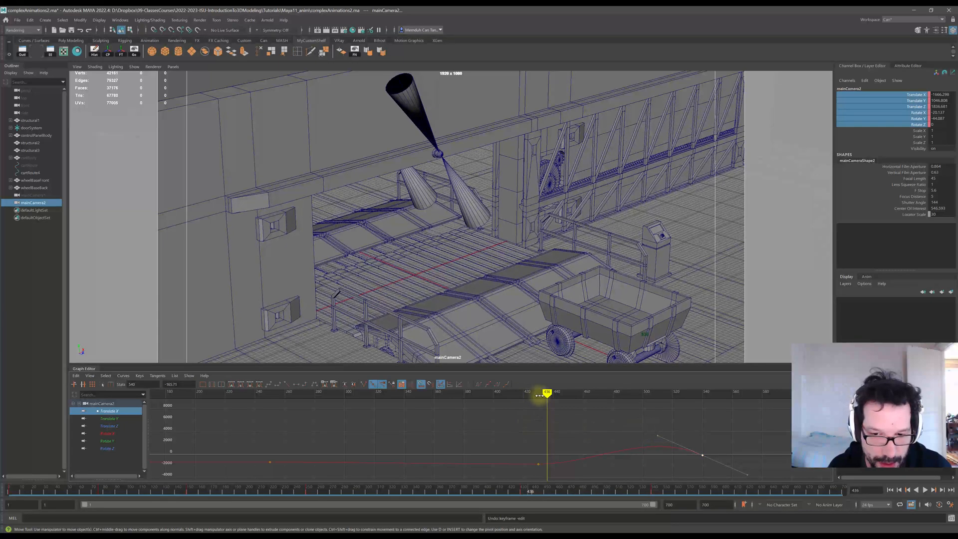
mouse_move(540, 396)
mouse_down()
mouse_move(514, 394)
mouse_move(721, 394)
mouse_move(644, 396)
mouse_up()
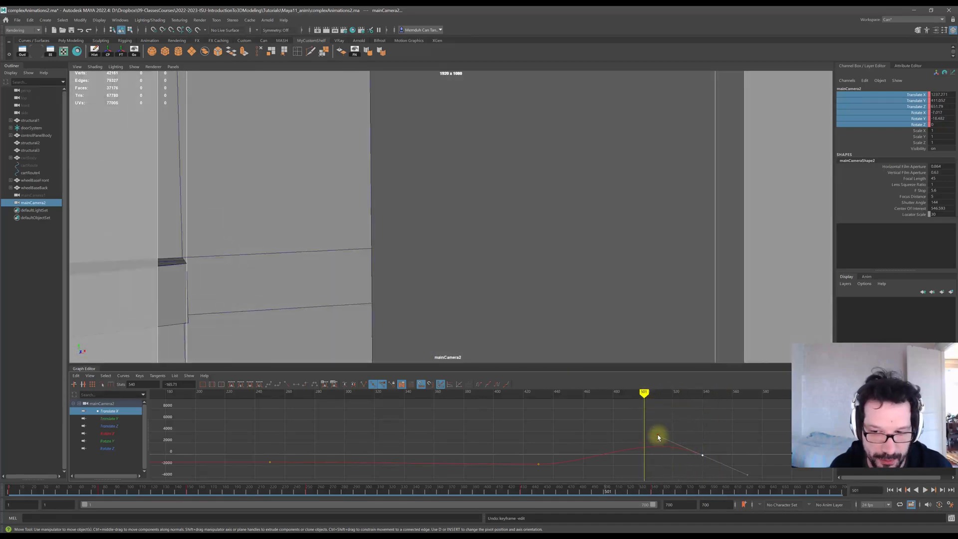
drag(659, 435, 654, 455)
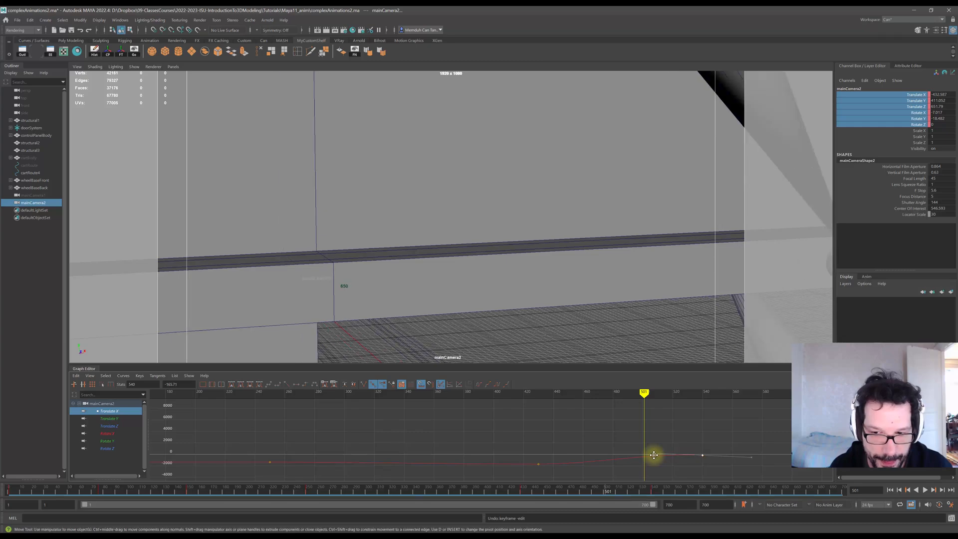
mouse_move(646, 394)
mouse_down()
mouse_move(547, 394)
mouse_move(651, 401)
mouse_move(571, 402)
mouse_move(641, 404)
mouse_move(573, 404)
mouse_move(623, 399)
mouse_up()
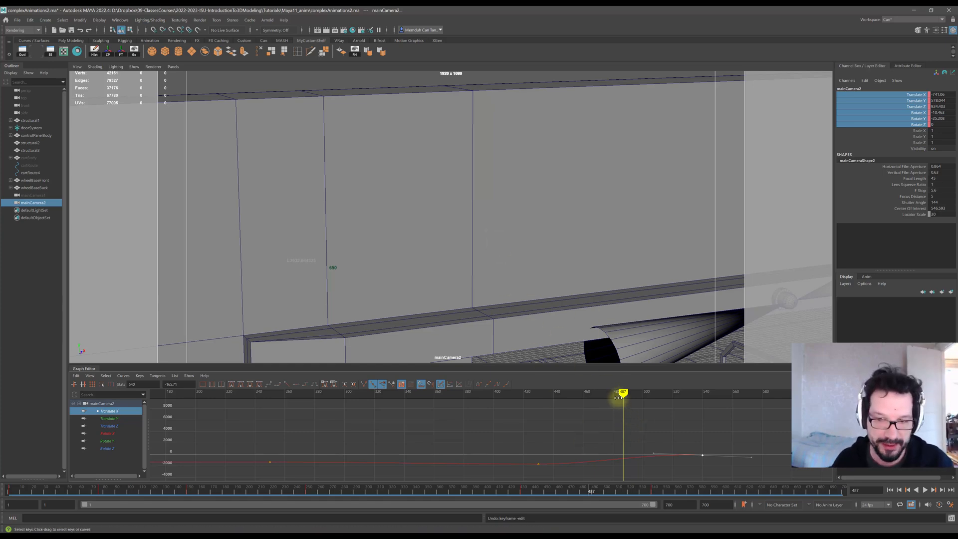
drag(622, 394, 565, 398)
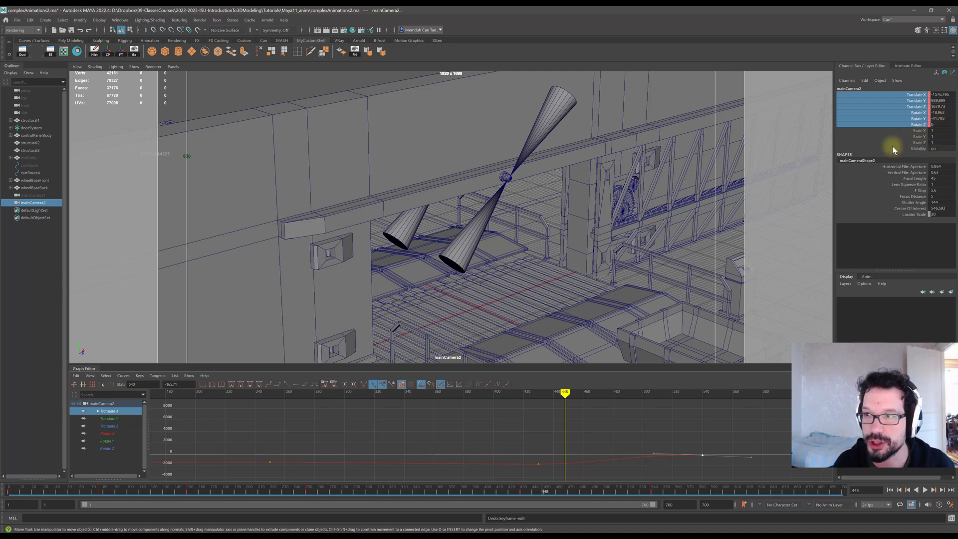
Try tumbling the camera view, undo the move, and return the playhead to frame 430.
alt+middle_drag(540, 196, 540, 205)
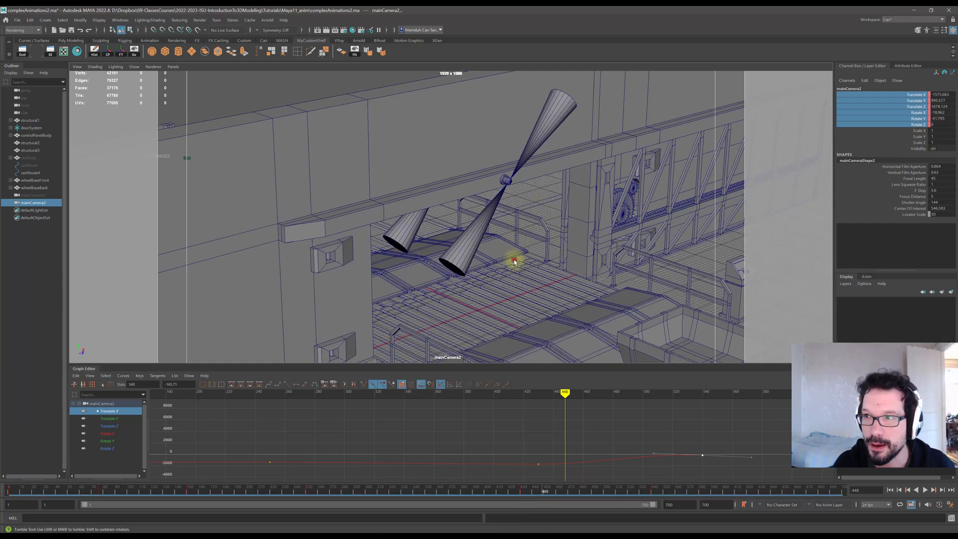
alt+drag(514, 259, 504, 214)
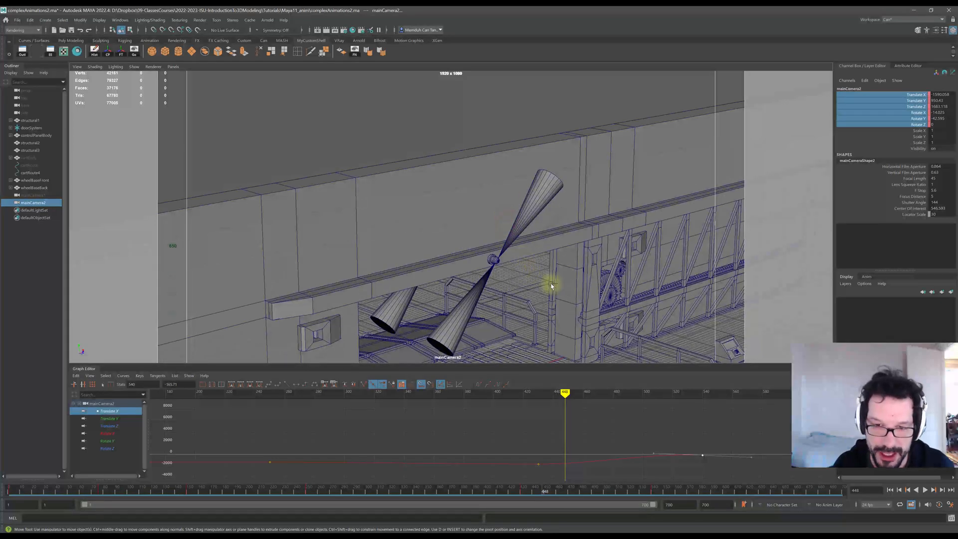
alt+drag(502, 265, 502, 269)
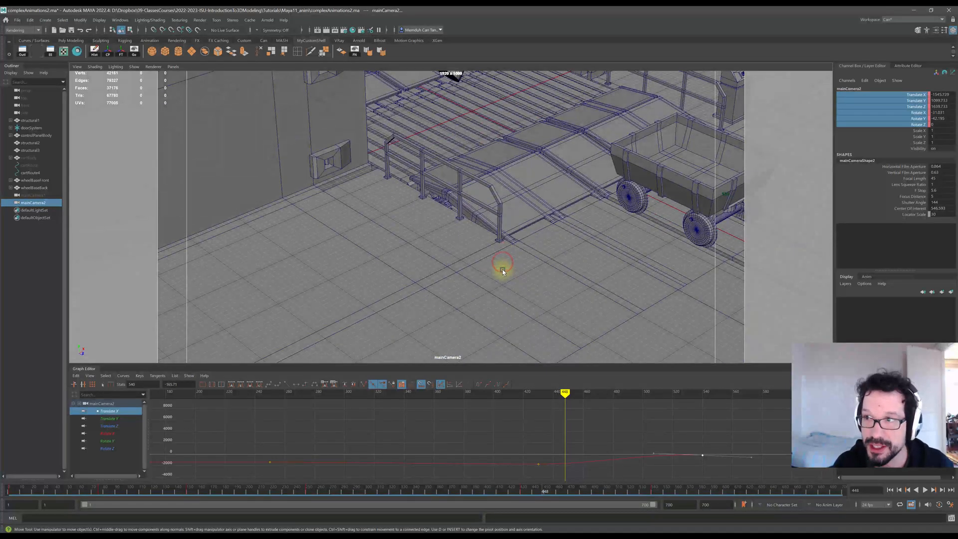
key(ctrl+z)
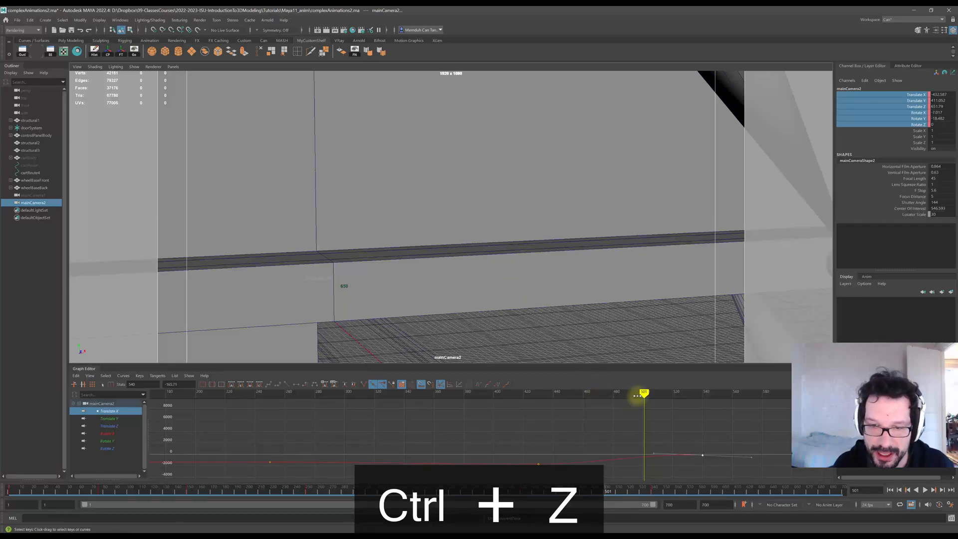
drag(644, 395, 538, 394)
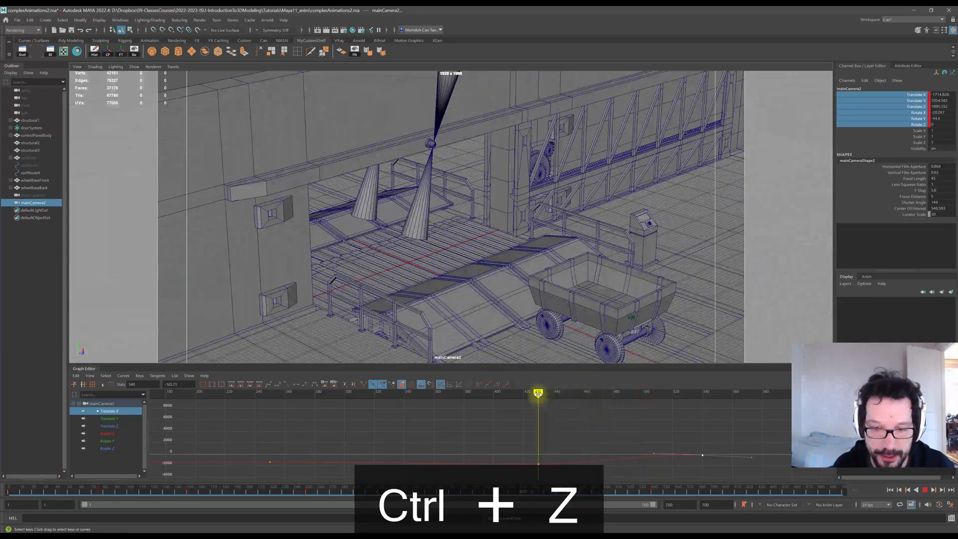
Show the Rotate X and Rotate Y curves, select their final keys and slightly raise the tangent handle.
click(107, 433)
shift+click(108, 440)
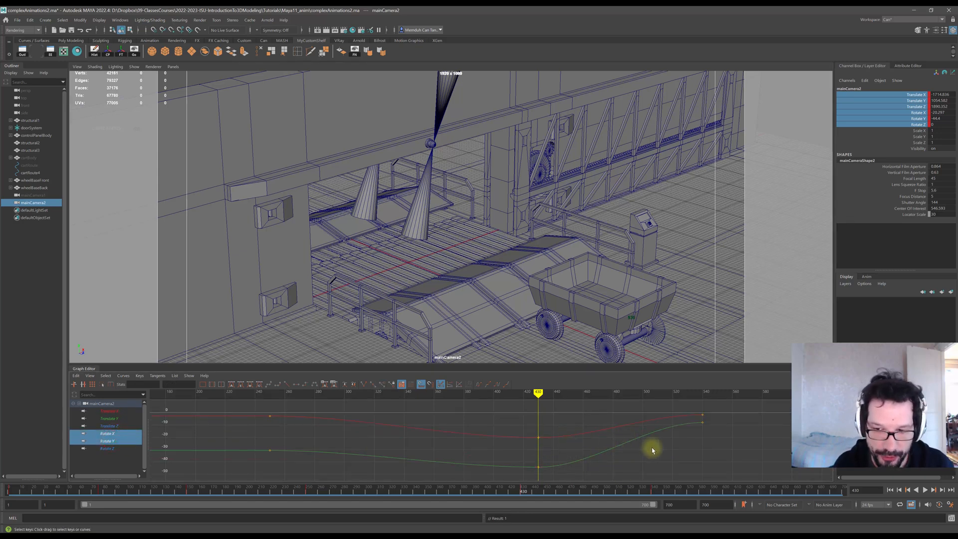
drag(681, 407, 659, 451)
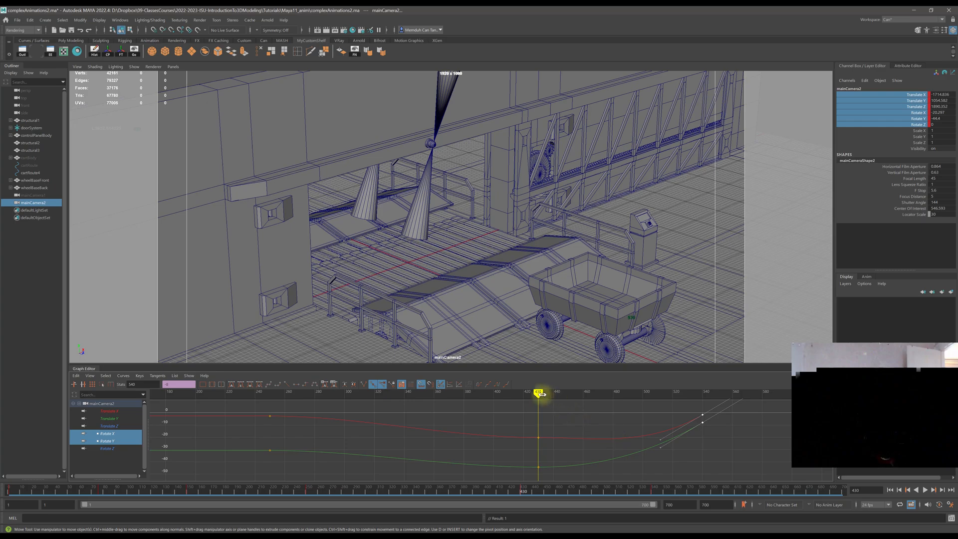
drag(541, 395, 639, 399)
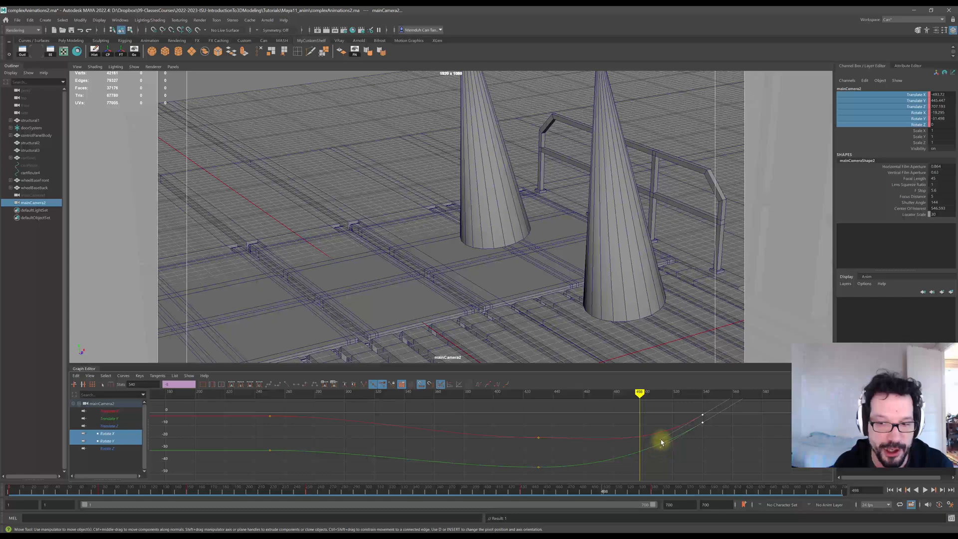
drag(661, 441, 659, 433)
Scrub between about frames 470 and 500 to review the camera rotation, reselecting the last Rotate Y key.
click(640, 392)
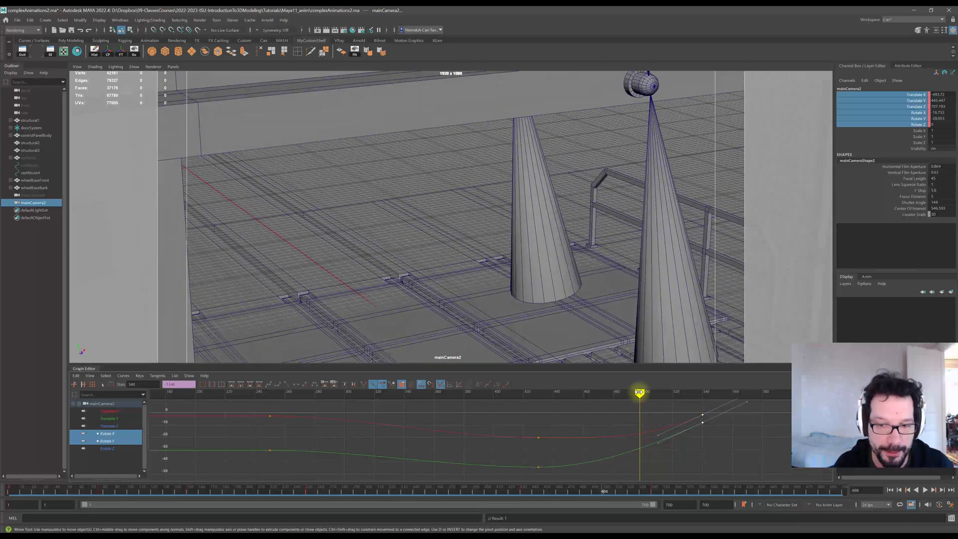
drag(640, 393, 602, 390)
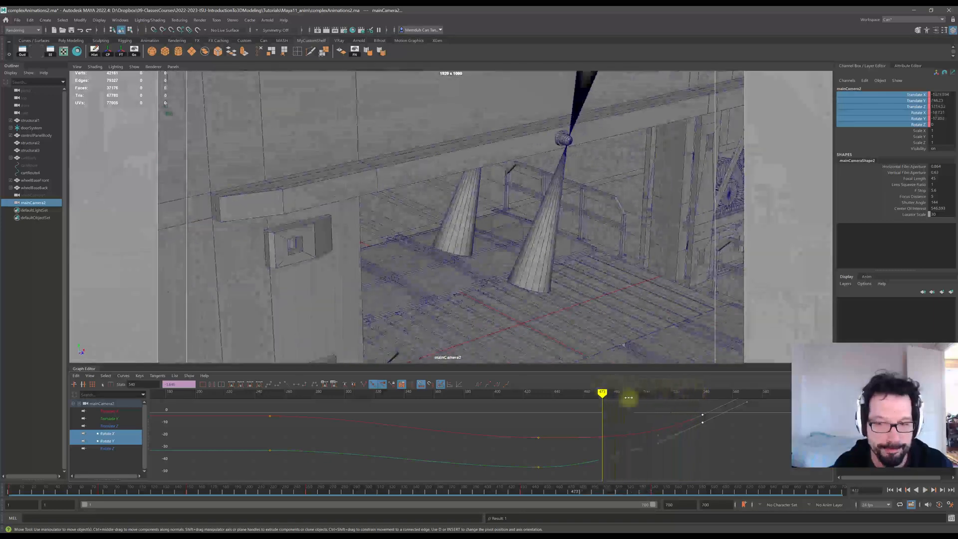
click(683, 455)
drag(712, 432, 711, 433)
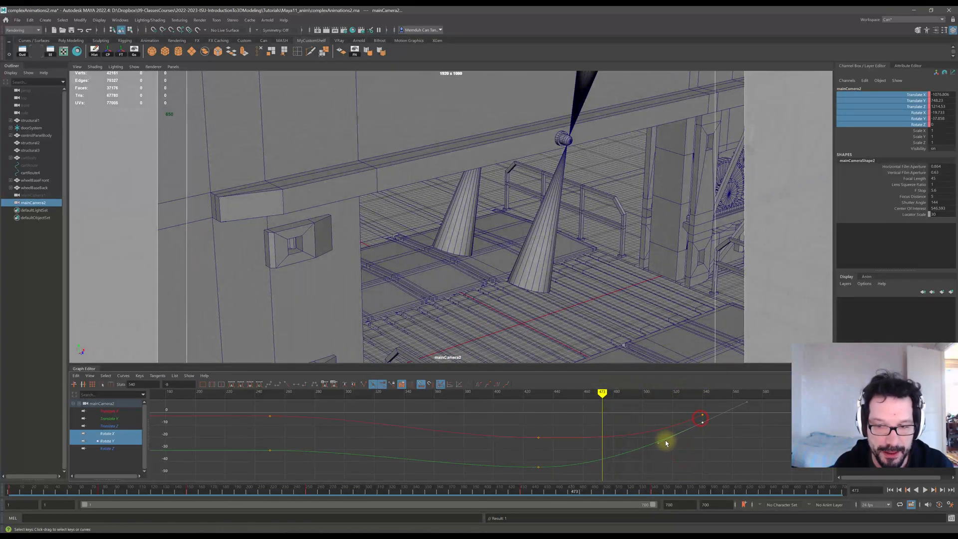
drag(600, 393, 640, 392)
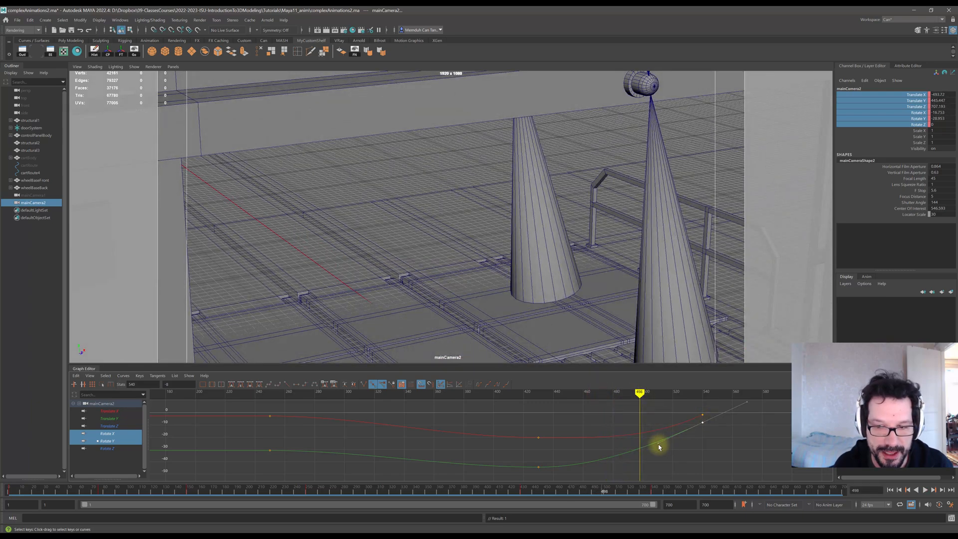
Reshape the tangent handles of the final Rotate Y and Rotate X keys while scrubbing to about frame 530 to check.
drag(659, 447, 654, 440)
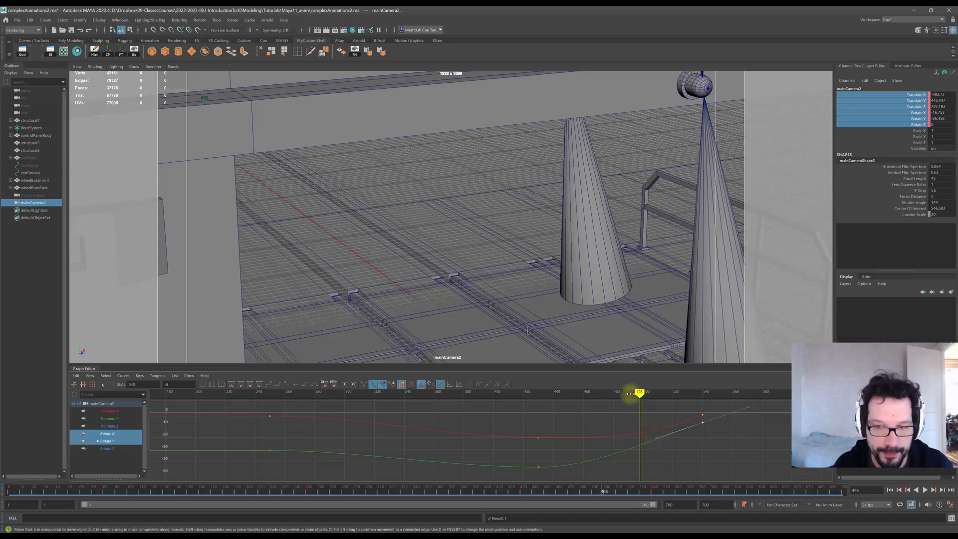
drag(639, 392, 694, 399)
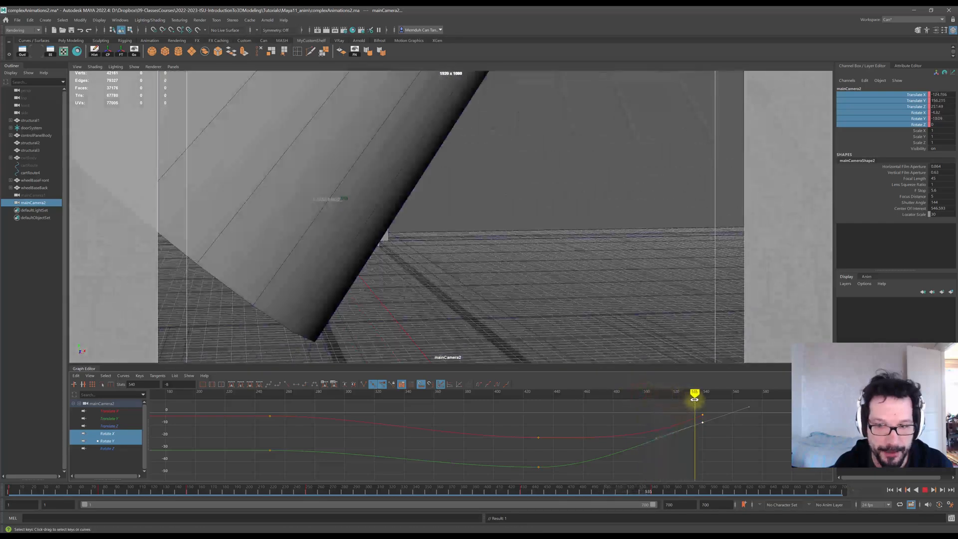
click(663, 430)
drag(659, 437, 656, 432)
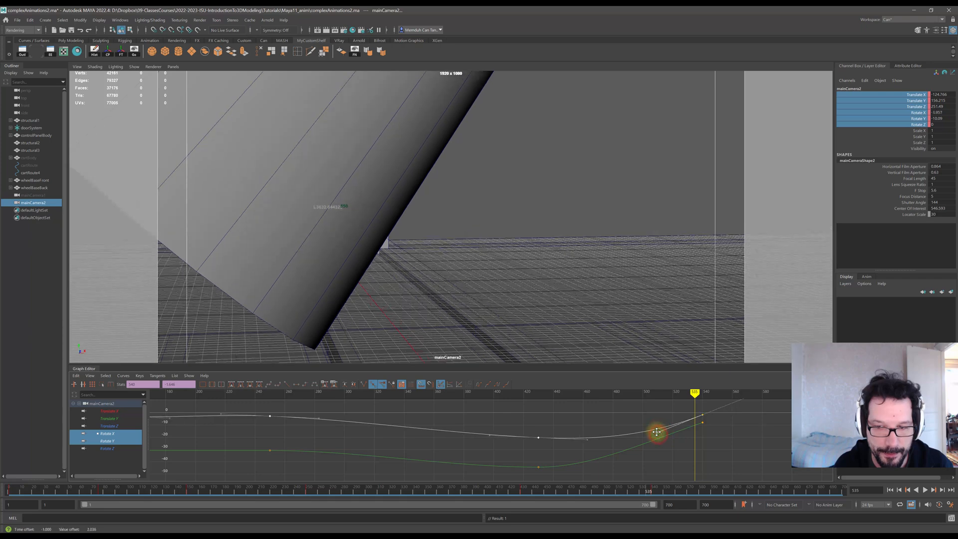
Select the middle Rotate X key and scrub and play back the end of the animation to review the camera motion.
click(539, 468)
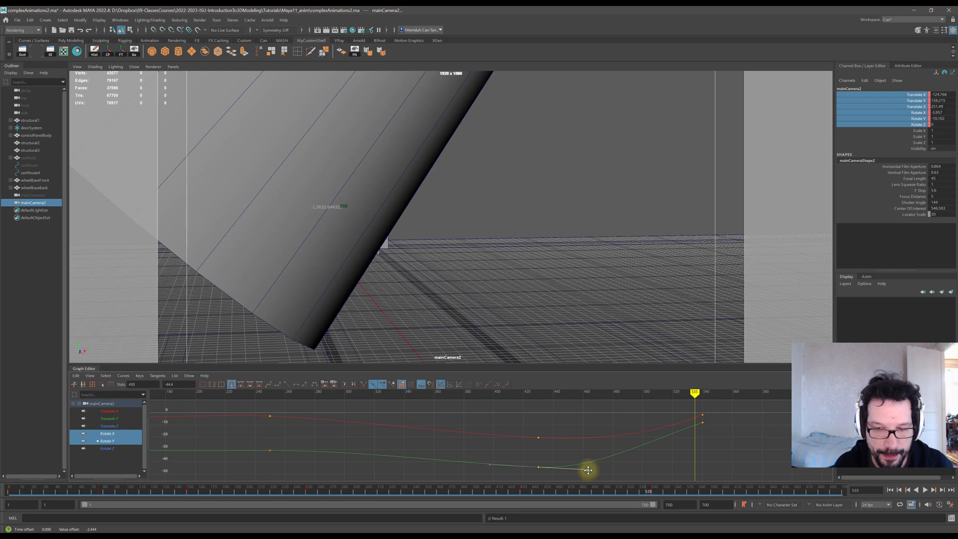
click(539, 438)
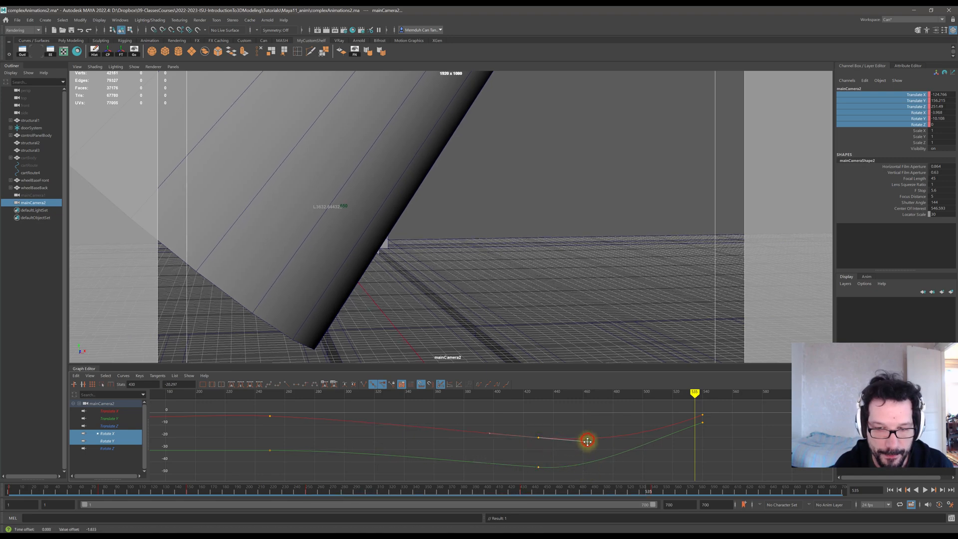
drag(525, 397, 703, 413)
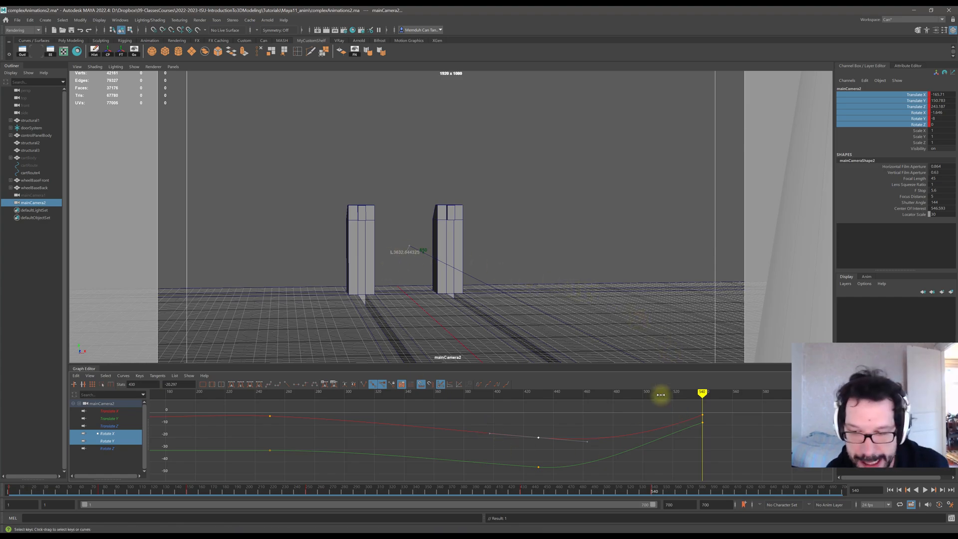
drag(699, 394, 425, 396)
click(924, 491)
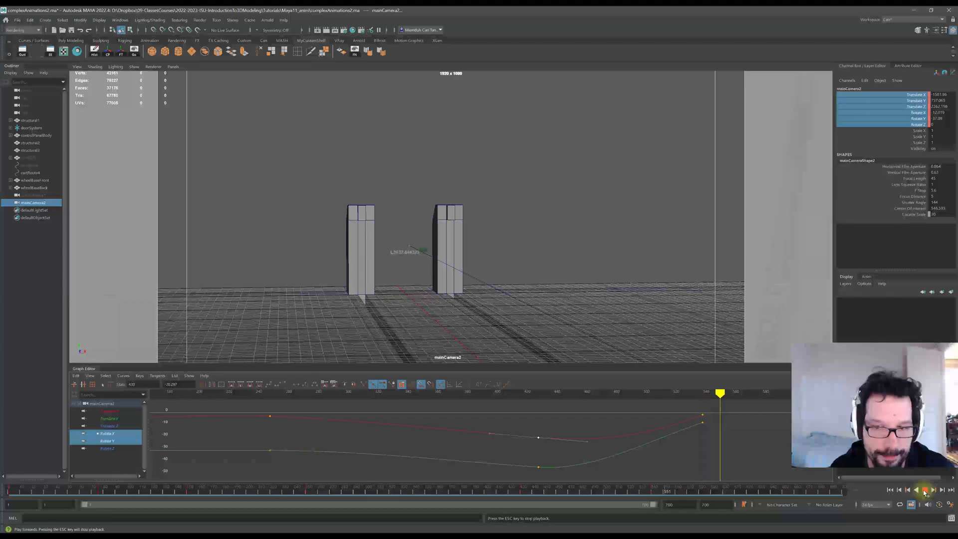
click(925, 491)
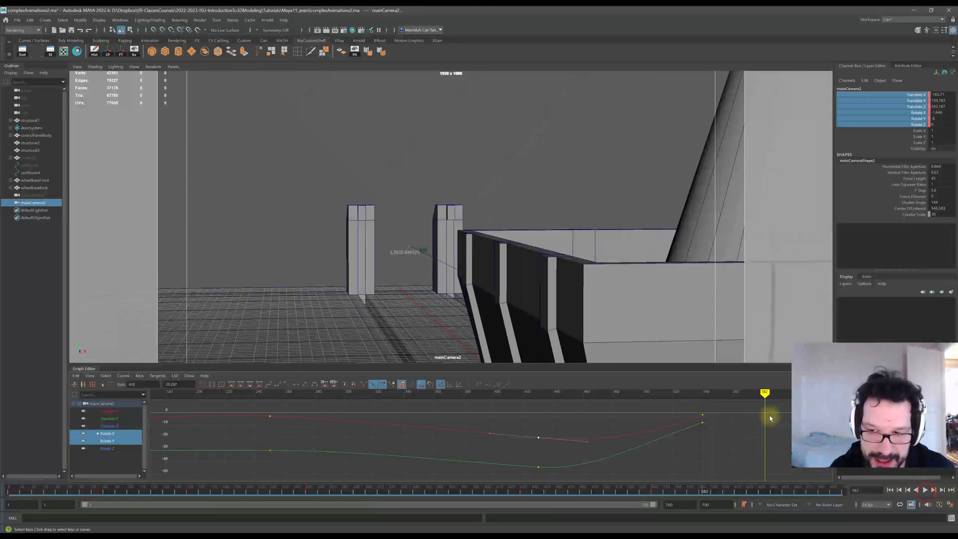
drag(742, 394, 601, 400)
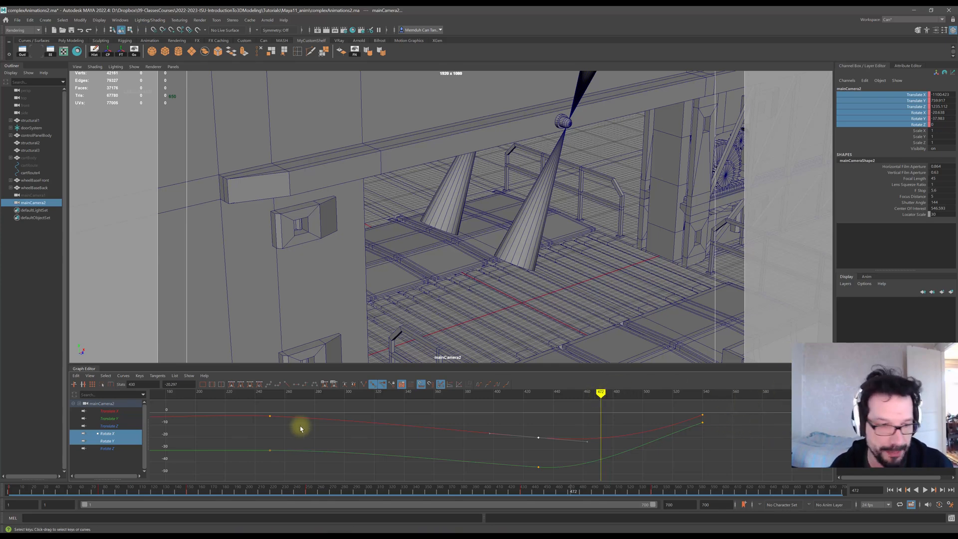
Show all the camera's translate and rotate curves and play back the animation toward frame 600 to review it.
click(108, 412)
shift+click(107, 448)
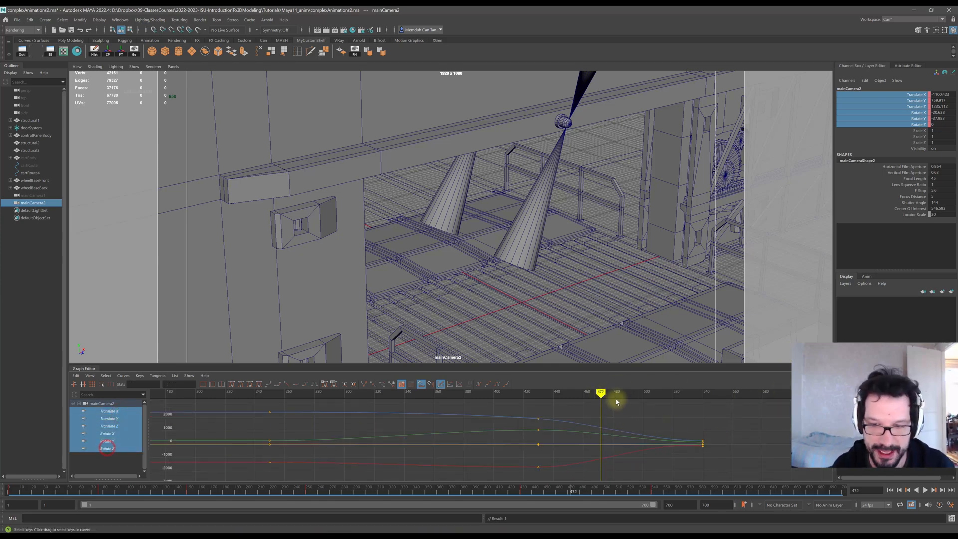
drag(601, 393, 759, 402)
key(alt+v)
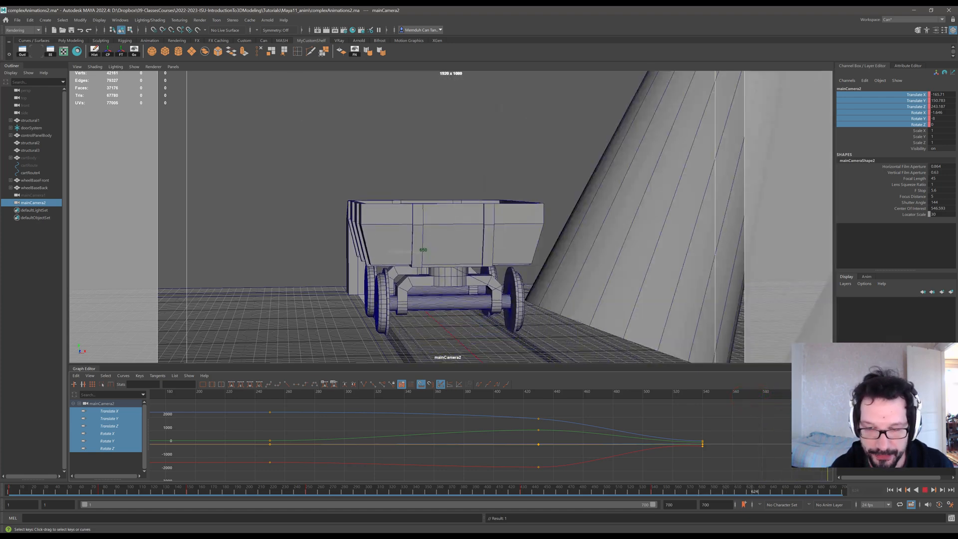
key(alt+v)
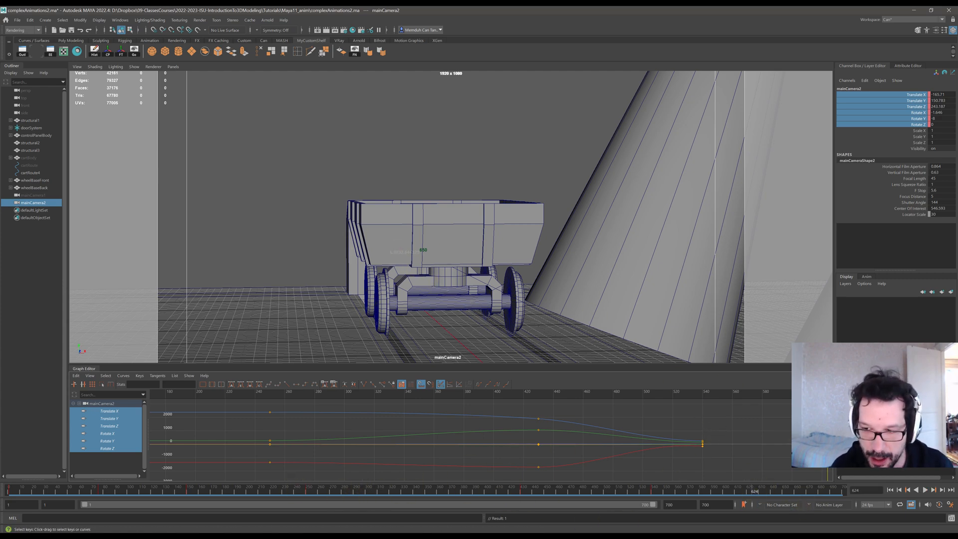
key(alt+v)
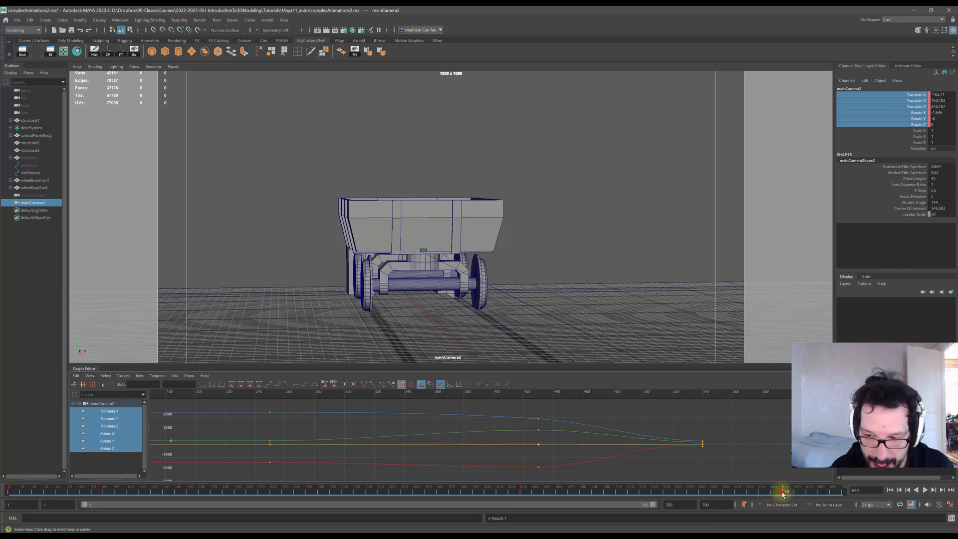
drag(783, 493, 760, 495)
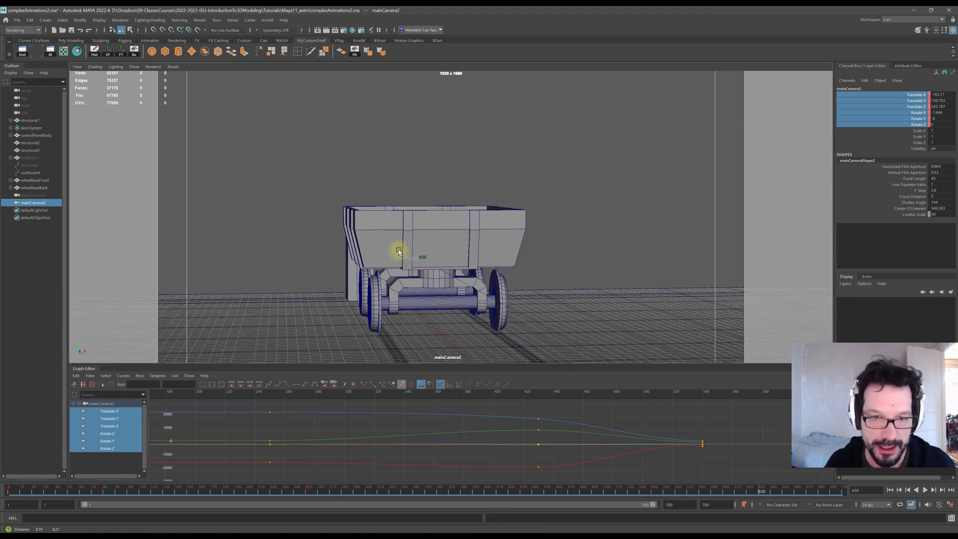
At frame 600, reposition mainCamera2 close beside the mine cart's body and key its selected channels.
click(385, 229)
key(f)
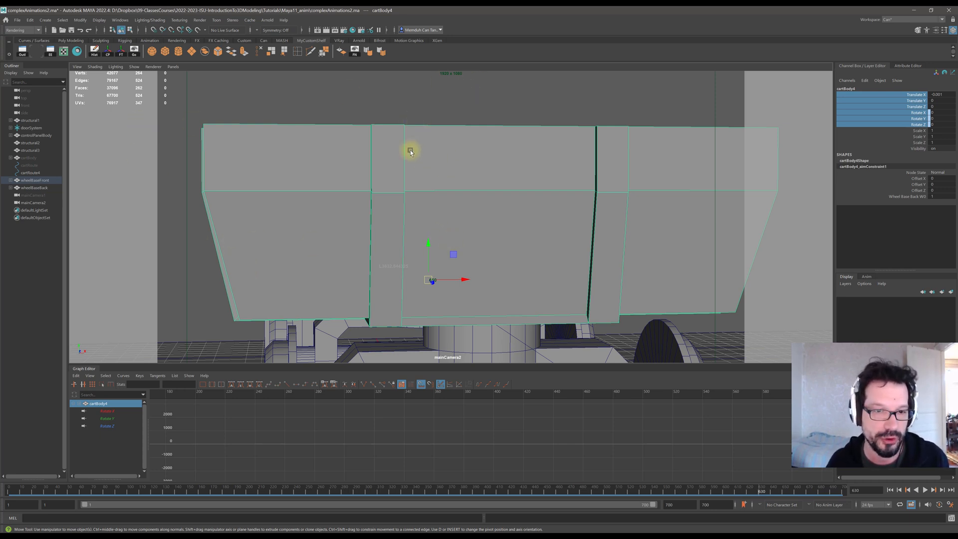
alt+middle_drag(321, 165, 428, 203)
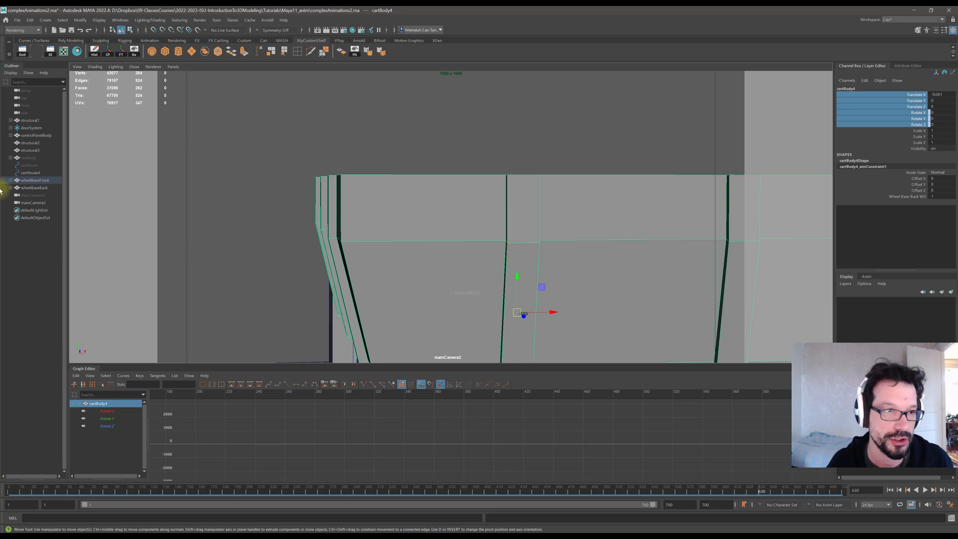
click(33, 203)
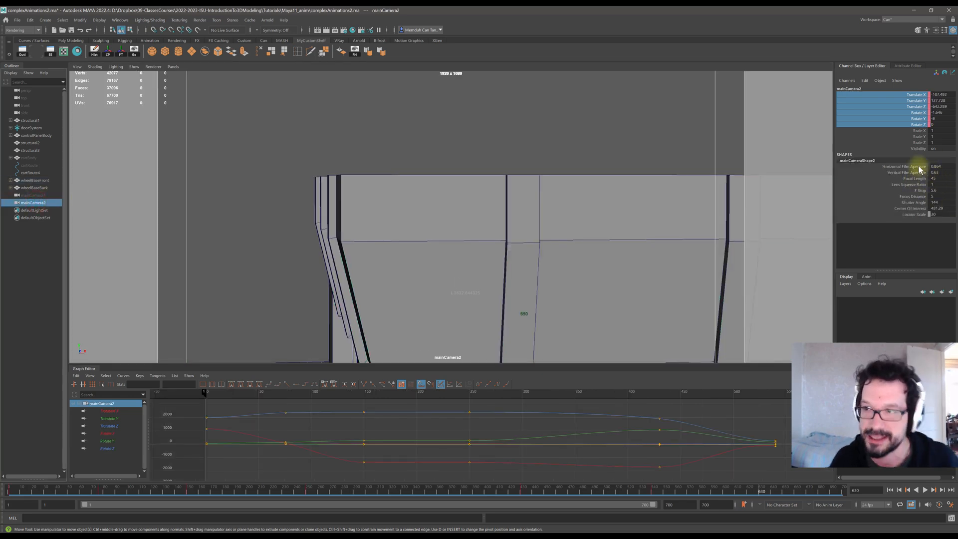
alt+drag(444, 257, 411, 231)
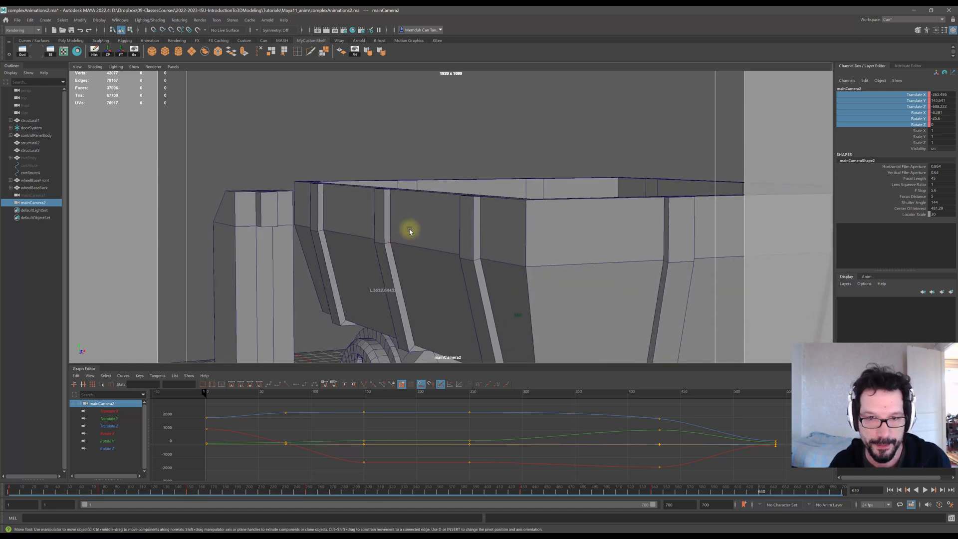
alt+right_drag(410, 231, 446, 245)
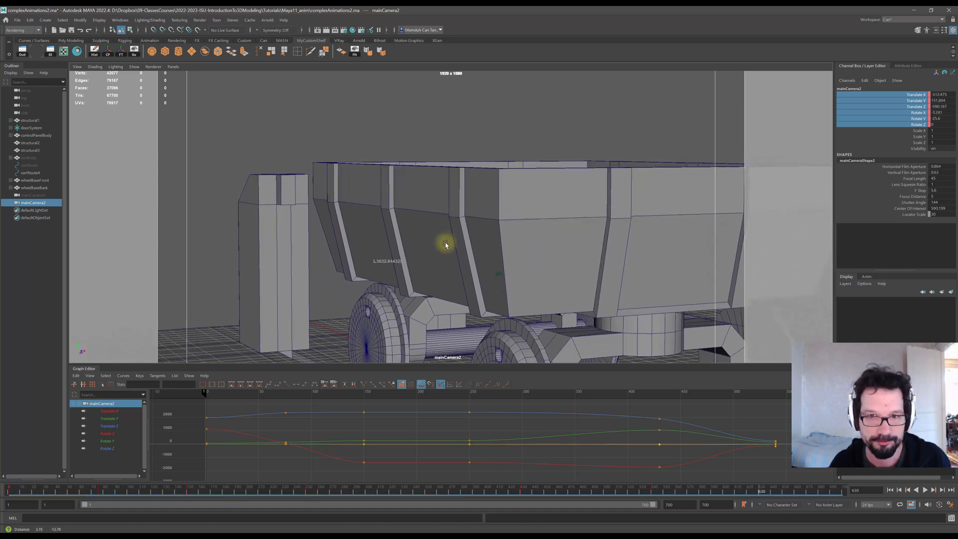
alt+drag(446, 245, 501, 252)
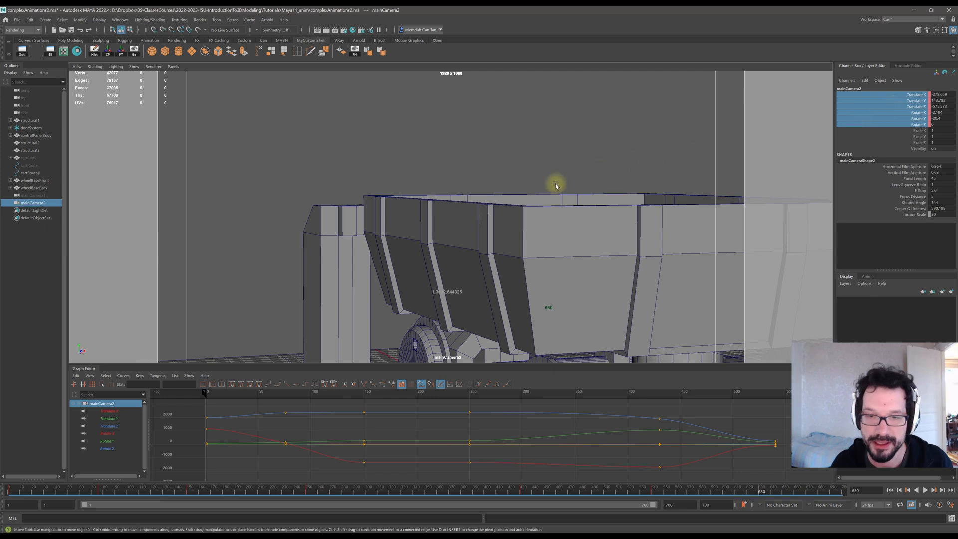
mouse_move(525, 180)
alt+right_down()
mouse_move(509, 208)
mouse_move(508, 186)
alt+right_up()
alt+middle_drag(508, 187, 509, 201)
alt+drag(509, 201, 507, 203)
mouse_move(507, 203)
alt+right_down()
mouse_move(520, 186)
mouse_move(546, 188)
mouse_move(516, 191)
alt+right_up()
right_click(900, 105)
click(894, 124)
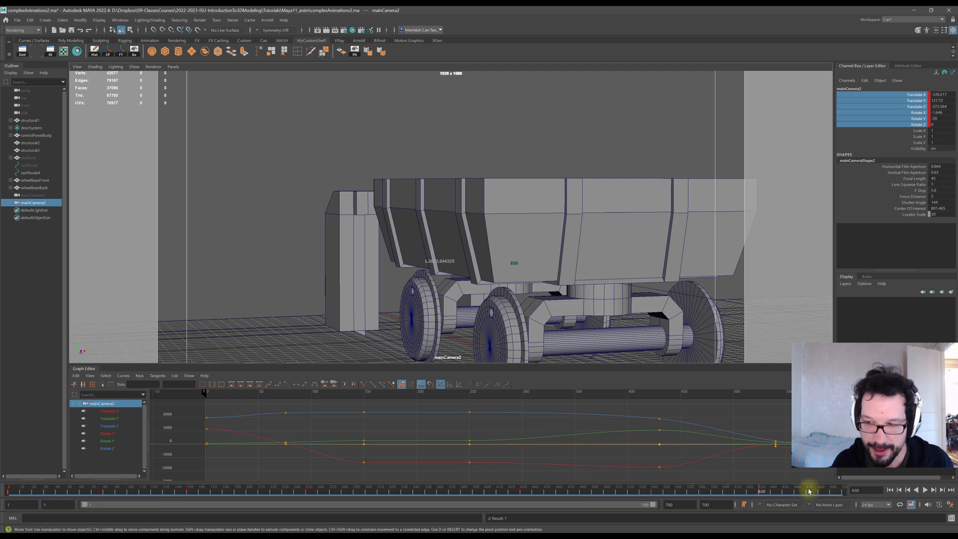
Move to frame 700, frame all curves, and pull mainCamera2 back to view the cart from a distance down the track.
drag(808, 491, 845, 491)
key(a)
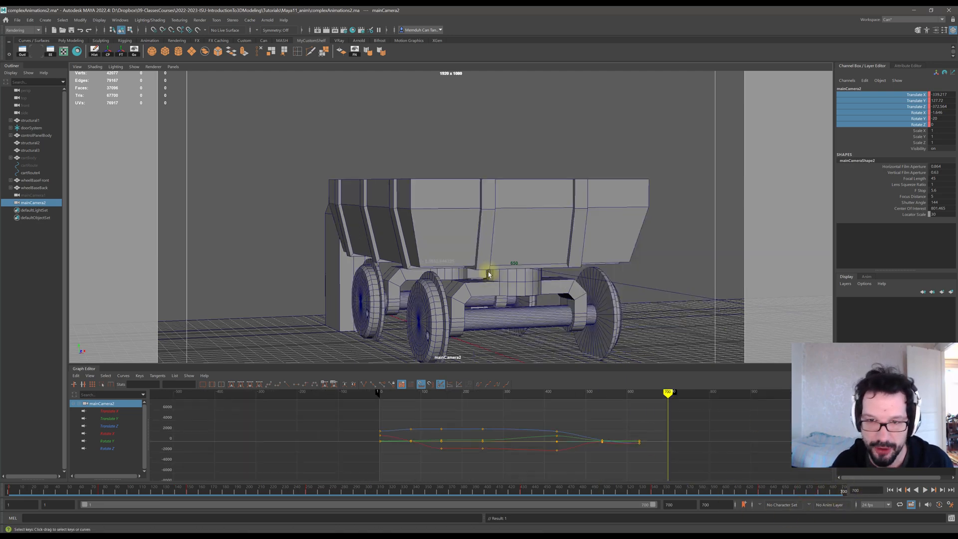
alt+drag(383, 215, 438, 225)
scroll(441, 227, down, 5)
alt+drag(505, 244, 501, 247)
scroll(504, 244, down, 4)
alt+middle_drag(505, 241, 483, 281)
alt+drag(483, 281, 486, 276)
alt+middle_drag(503, 277, 524, 279)
alt+drag(523, 280, 519, 280)
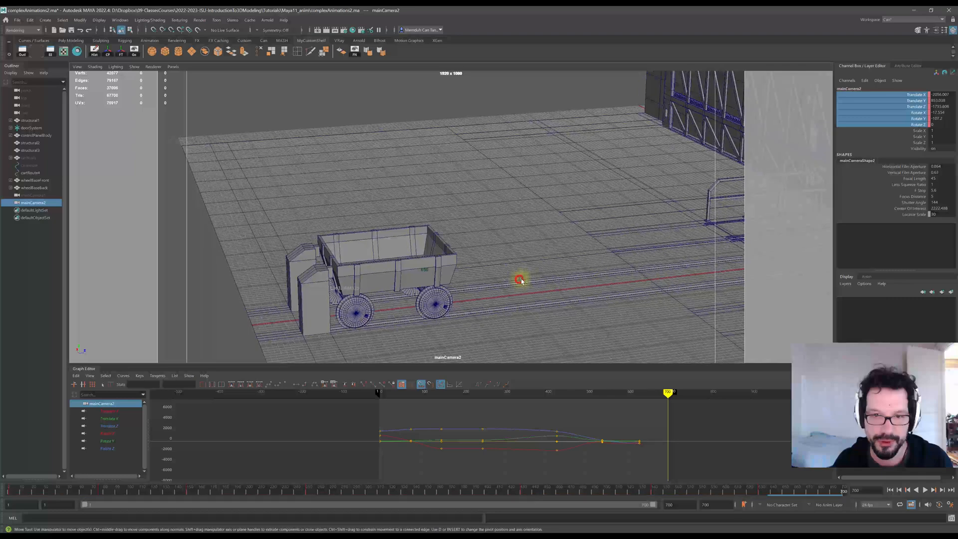
scroll(537, 285, down, 3)
alt+middle_drag(537, 285, 501, 264)
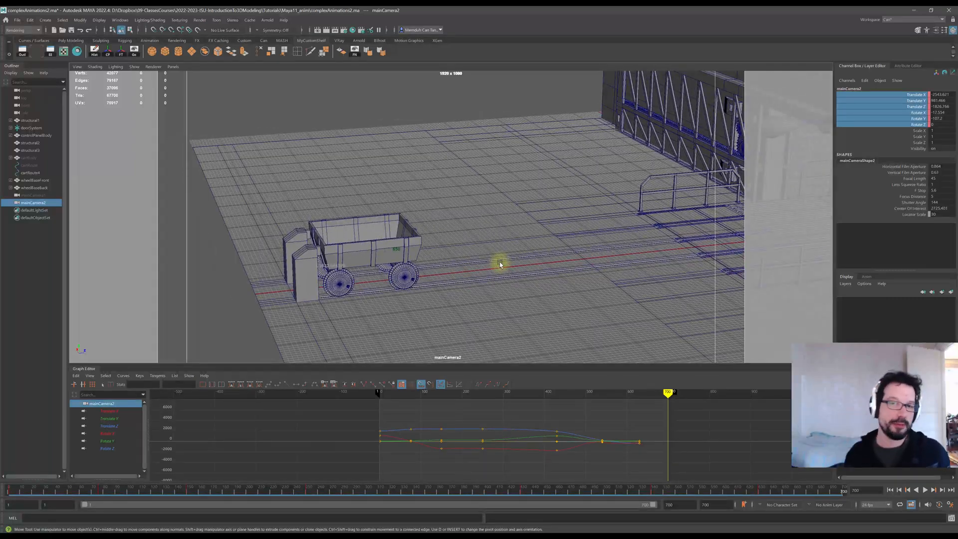
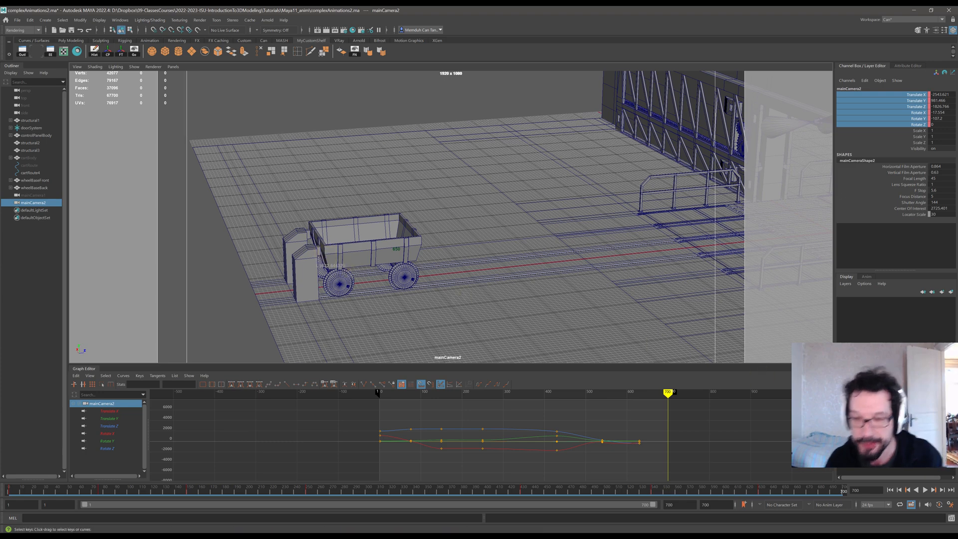
Key mainCamera2's selected channels at frame 700 and play back the end of the animation.
right_click(902, 104)
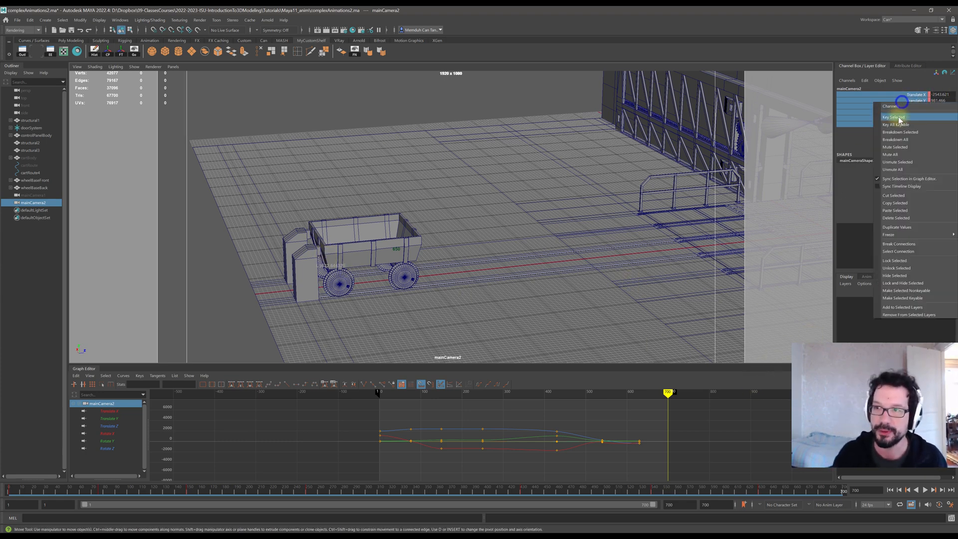
click(905, 105)
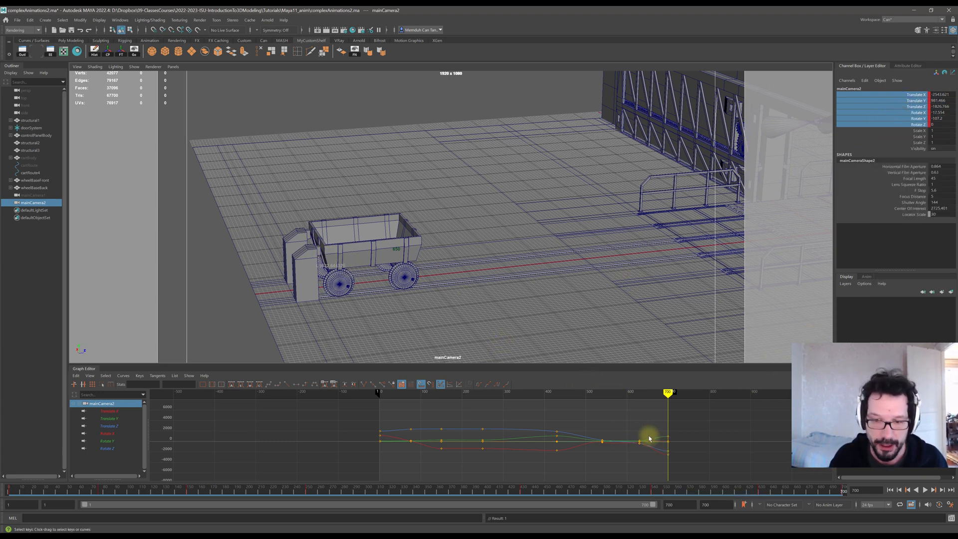
drag(574, 396, 544, 396)
click(925, 491)
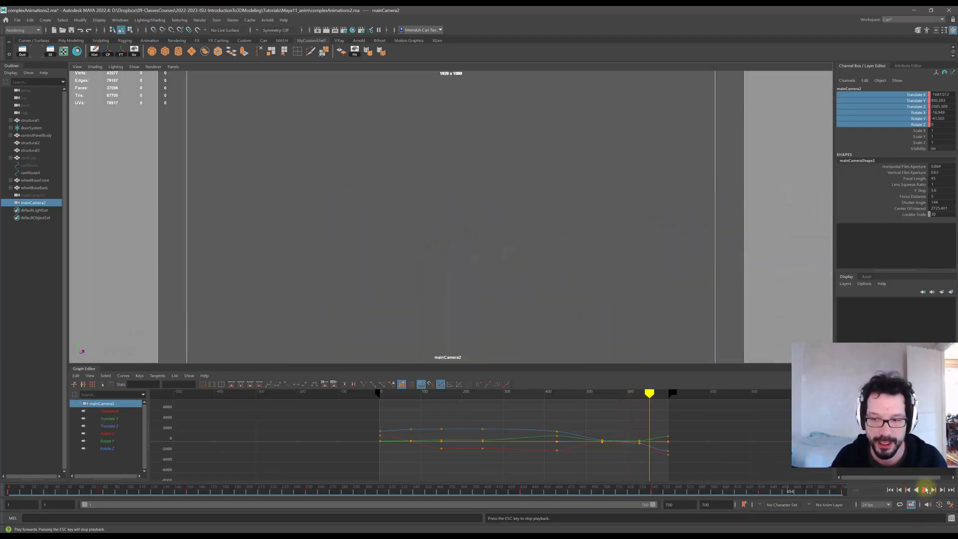
click(929, 491)
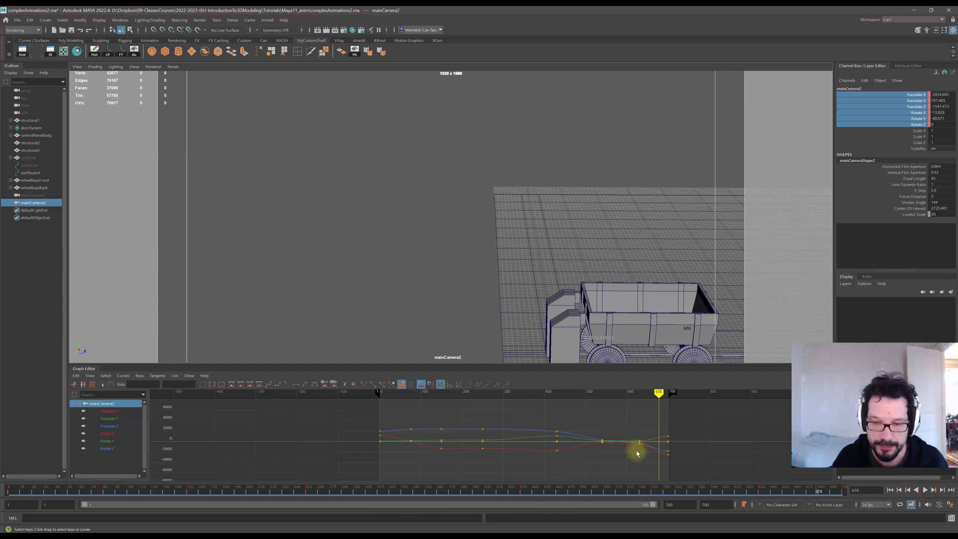
Zoom into the curves, select the Translate X key at frame 540 and adjust its tangent handle to smooth the curve.
scroll(644, 455, up, 8)
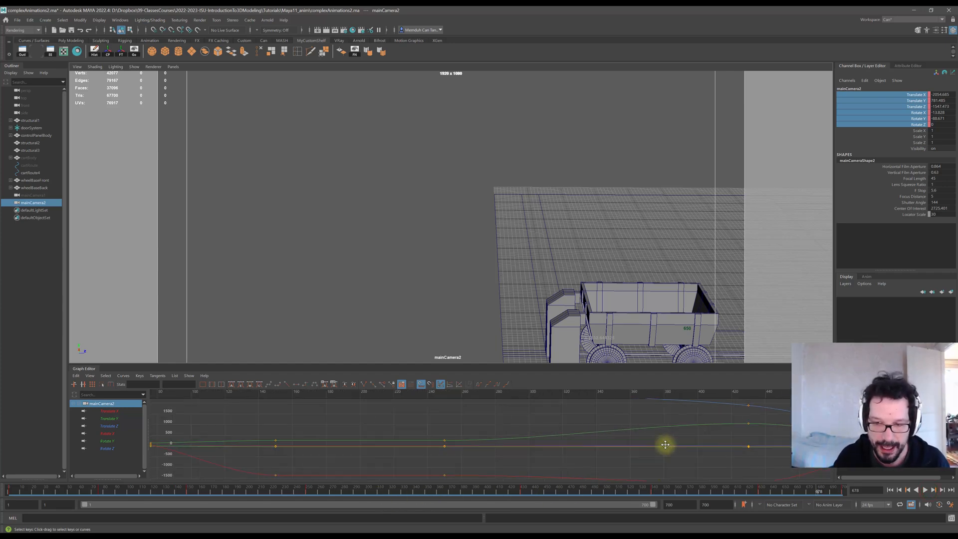
alt+middle_drag(666, 445, 450, 433)
alt+middle_drag(624, 433, 367, 425)
scroll(489, 432, up, 3)
alt+middle_drag(505, 430, 478, 467)
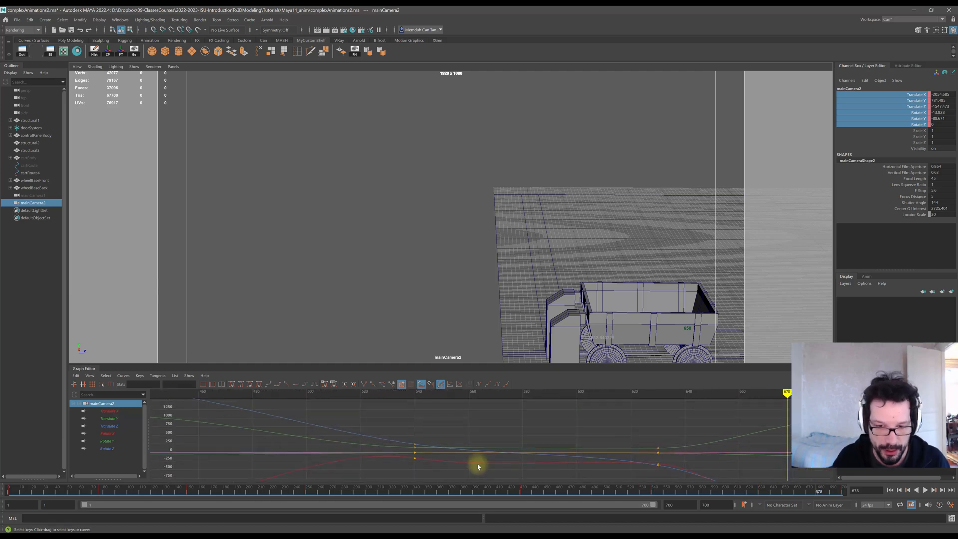
click(415, 458)
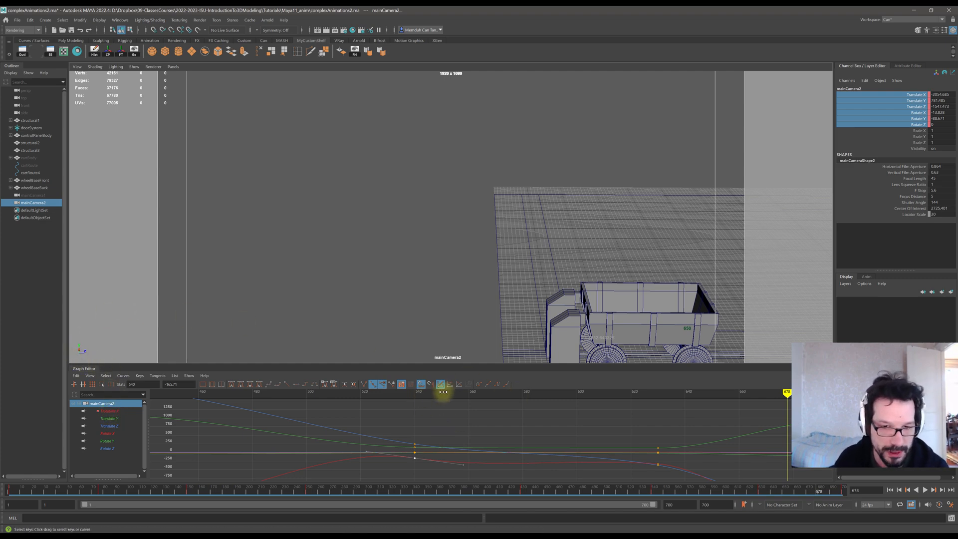
drag(430, 393, 412, 394)
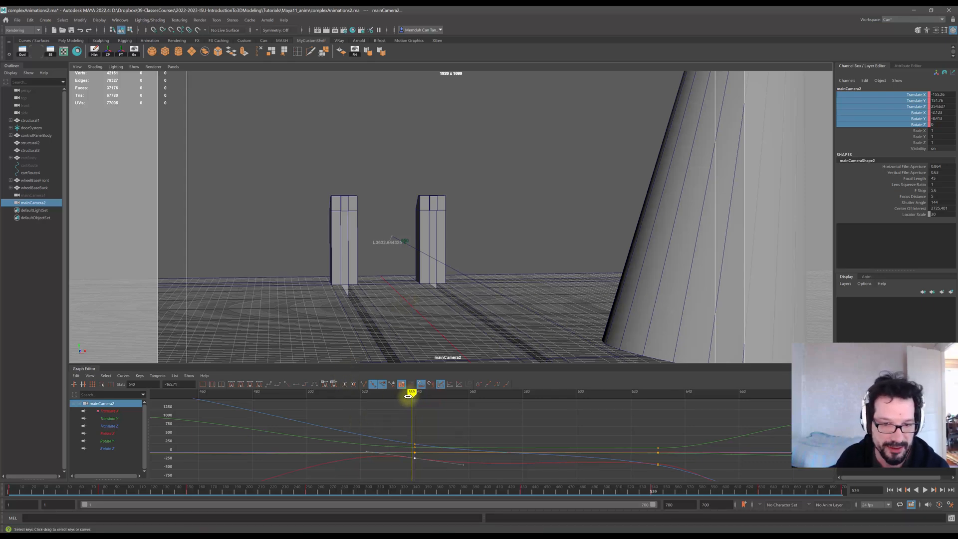
mouse_move(410, 394)
mouse_down()
mouse_move(389, 394)
mouse_move(623, 400)
mouse_move(628, 407)
mouse_up()
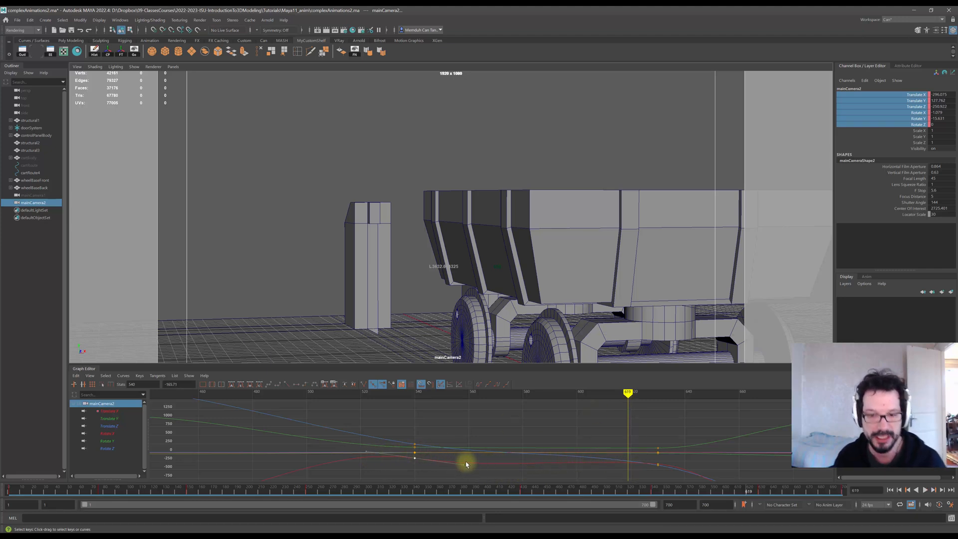
key(w)
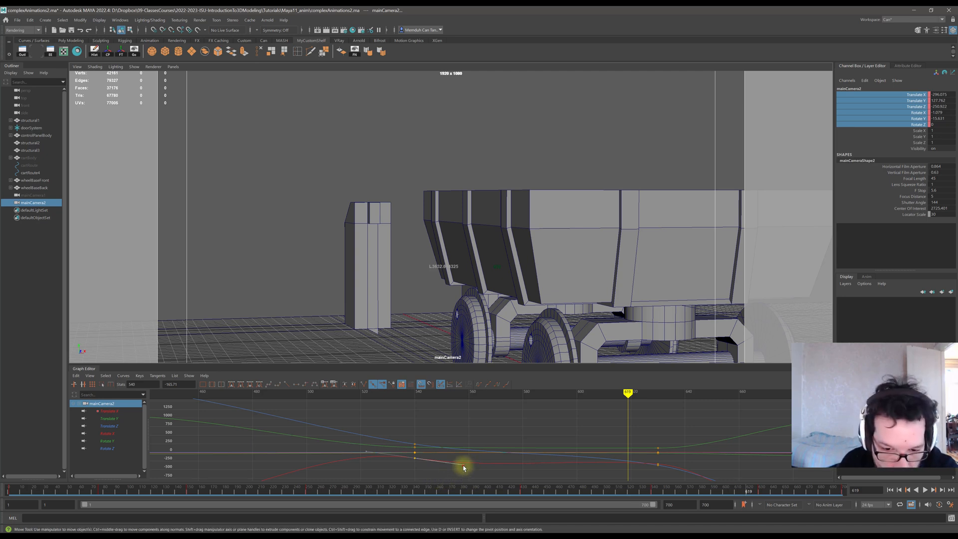
drag(463, 468, 463, 455)
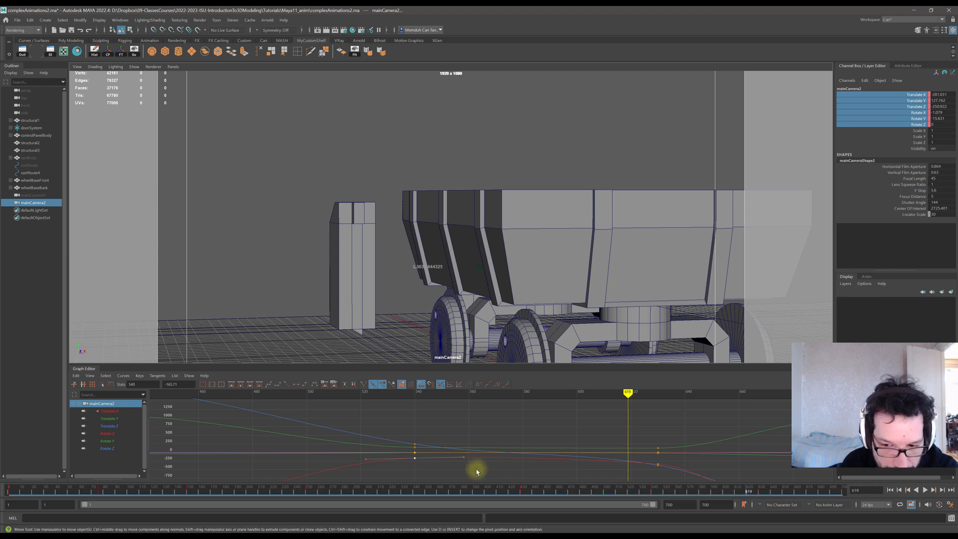
Scrub and play back the section around frame 540 to review the camera move.
drag(618, 393, 238, 418)
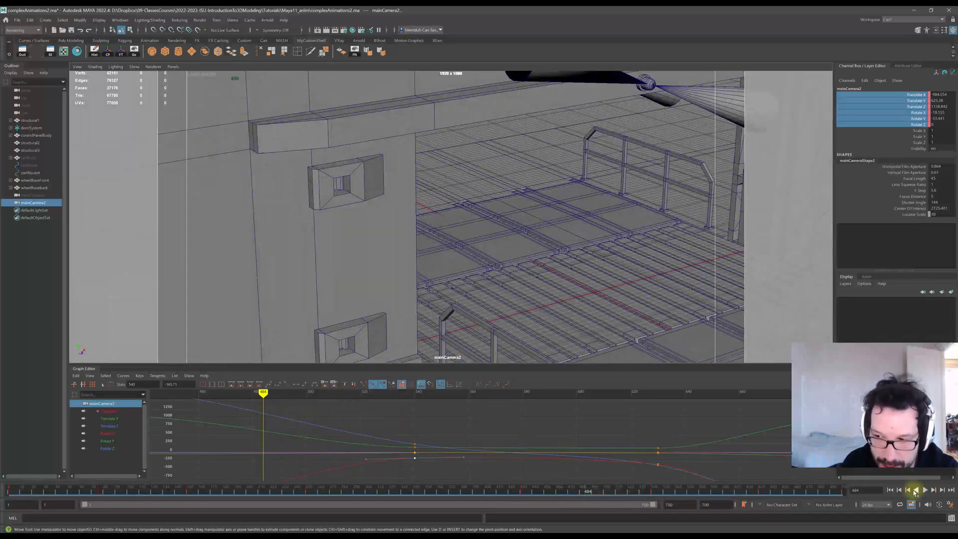
click(925, 491)
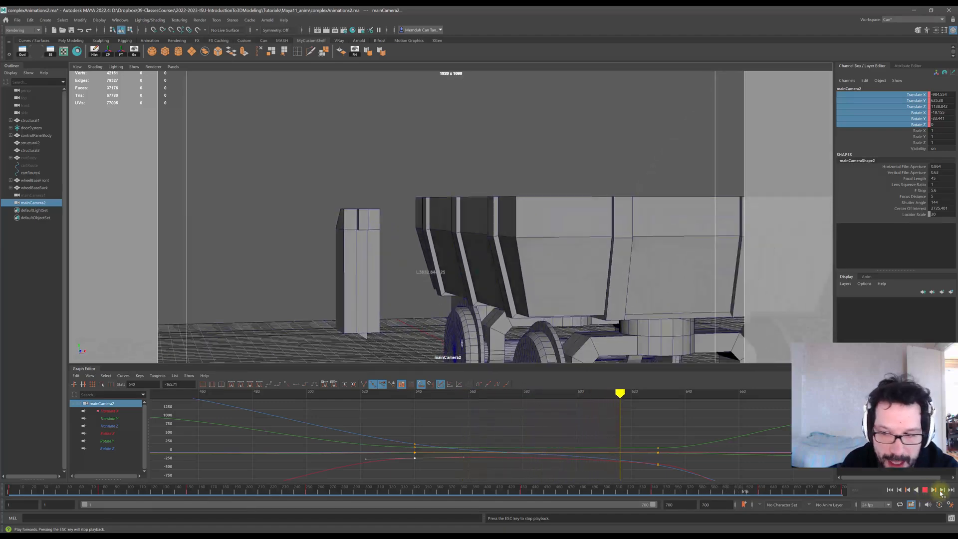
click(925, 491)
mouse_move(660, 395)
mouse_down()
mouse_move(381, 397)
mouse_move(380, 410)
mouse_move(546, 434)
mouse_move(458, 431)
mouse_up()
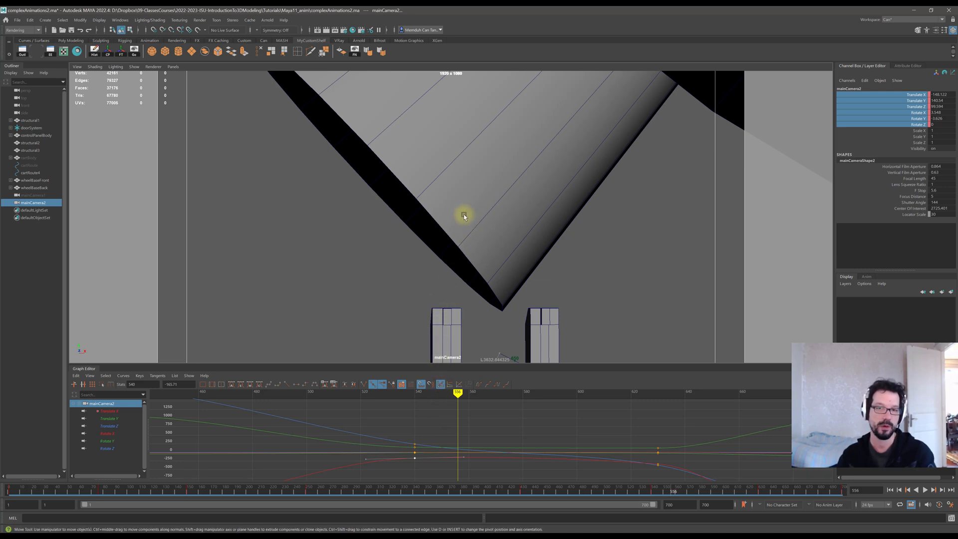
key(alt+v)
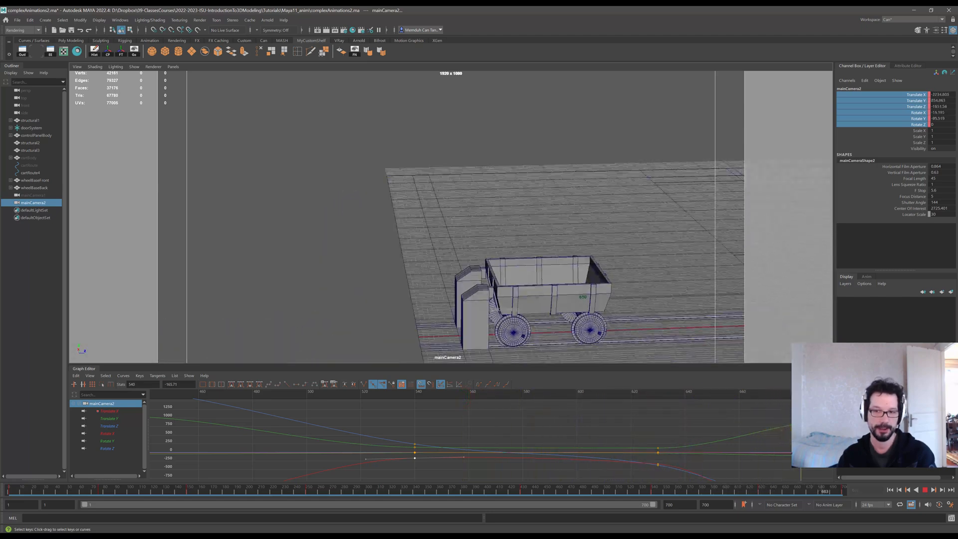
mouse_move(732, 436)
mouse_down()
mouse_move(612, 435)
mouse_move(573, 394)
mouse_move(390, 395)
mouse_move(416, 397)
mouse_up()
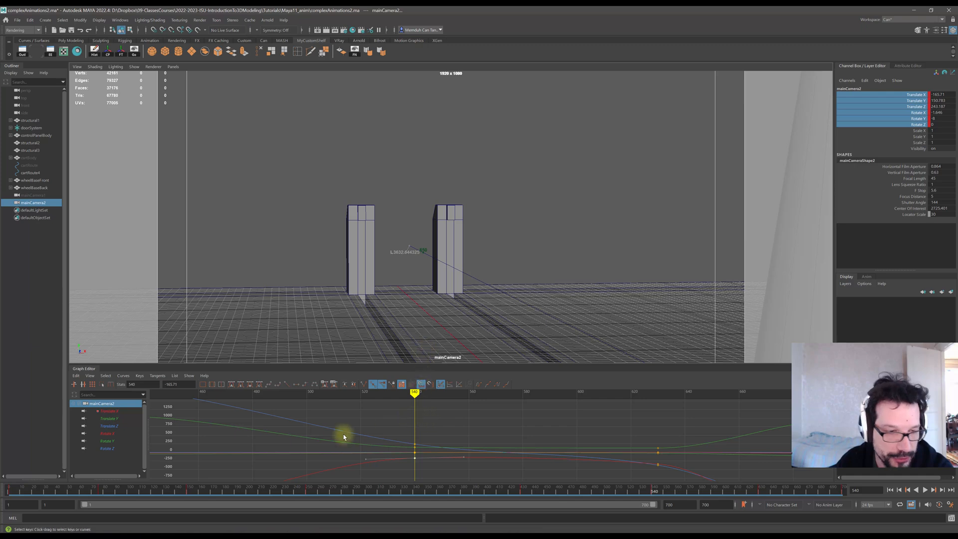
Isolate the Rotate X curve, select its keys around frames 540 to 630 and flatten their tangents.
click(109, 441)
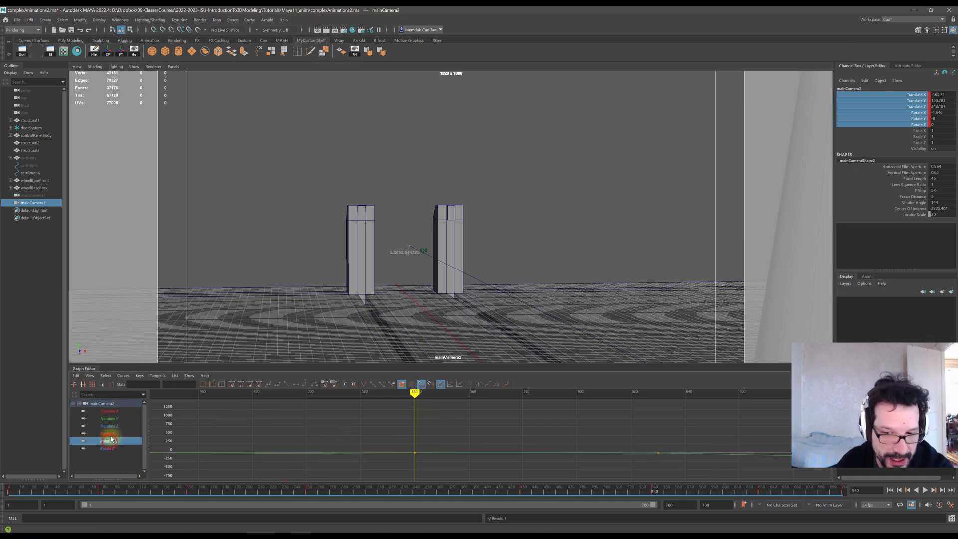
click(110, 433)
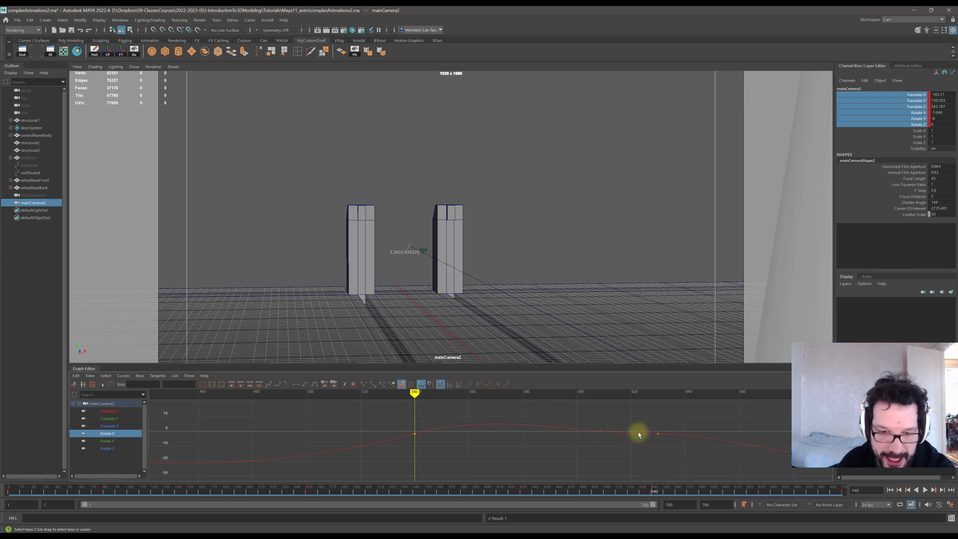
drag(414, 393, 662, 409)
drag(395, 409, 691, 461)
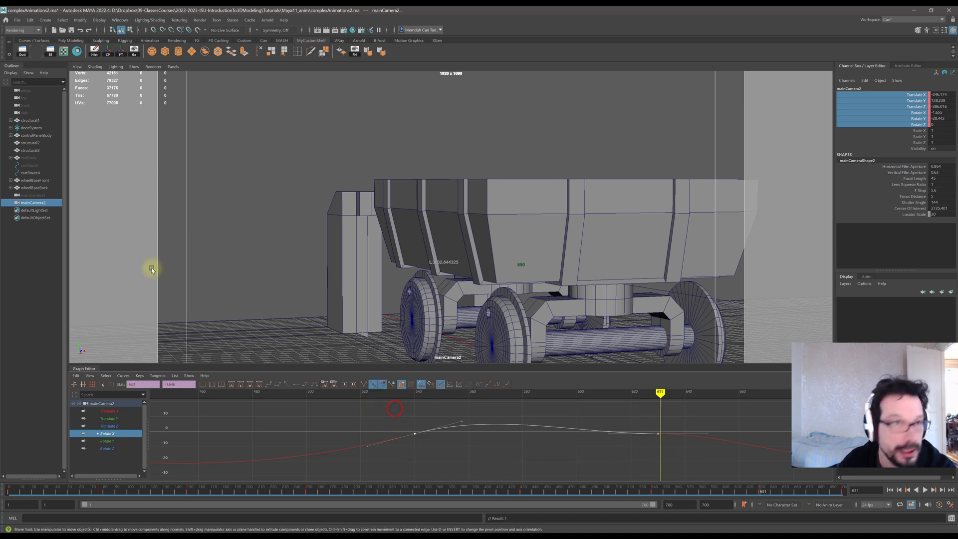
click(259, 385)
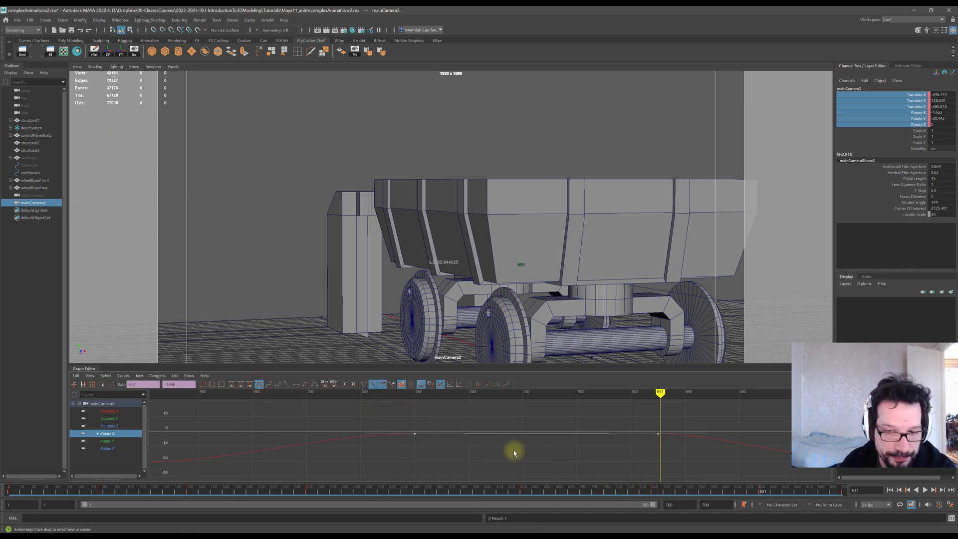
Isolate the Translate X curve, select its middle keys and flatten their tangents the same way.
mouse_move(661, 393)
mouse_down()
mouse_move(235, 406)
mouse_move(712, 401)
mouse_move(345, 397)
mouse_up()
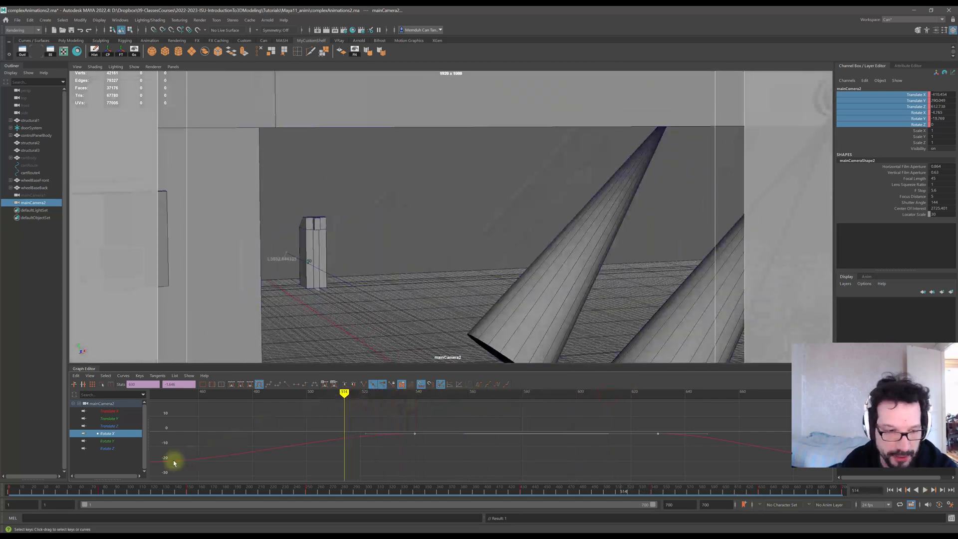
click(111, 412)
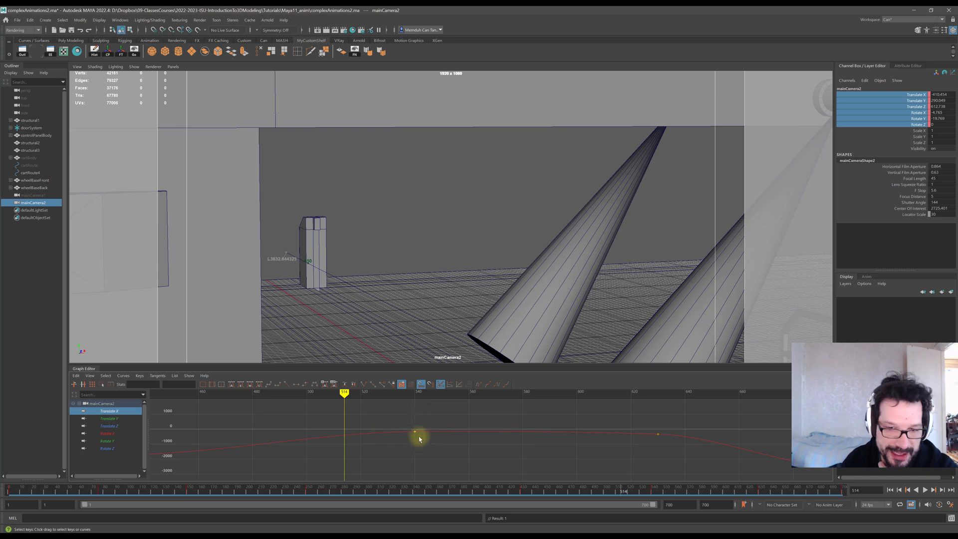
drag(699, 450, 412, 409)
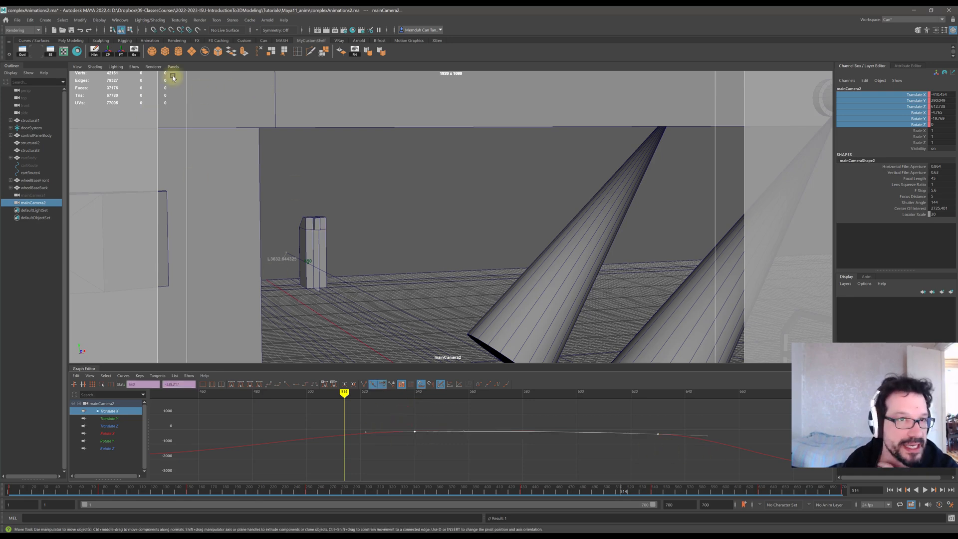
click(259, 386)
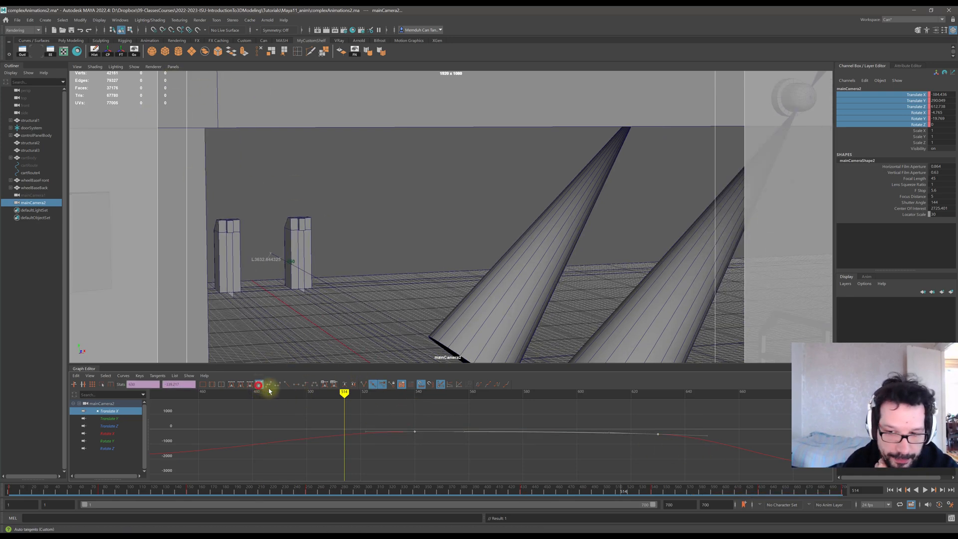
mouse_move(341, 397)
mouse_down()
mouse_move(435, 394)
mouse_move(481, 405)
mouse_move(625, 397)
mouse_move(714, 418)
mouse_move(278, 398)
mouse_move(290, 409)
mouse_up()
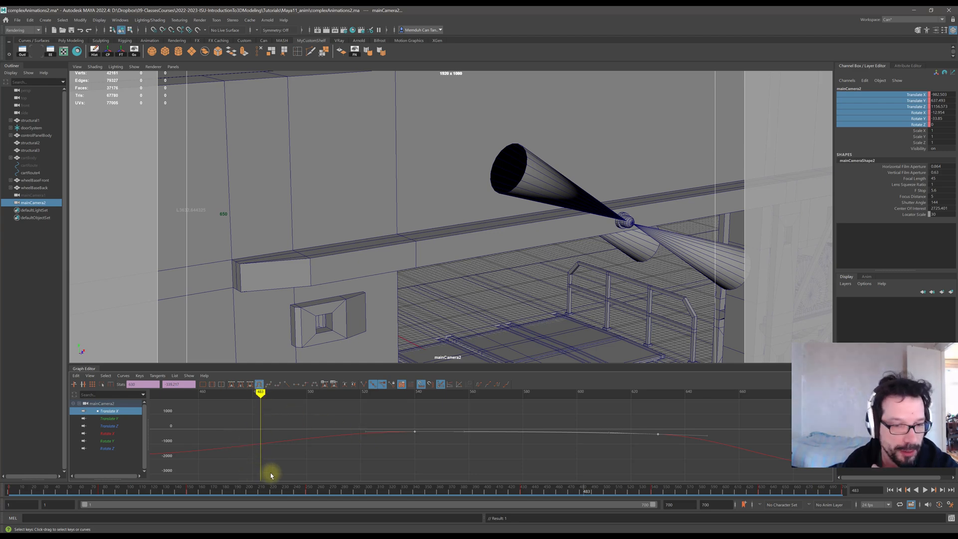
Show all the camera's translate and rotate curves, frame them, and play back the animation to review it.
scroll(449, 439, down, 5)
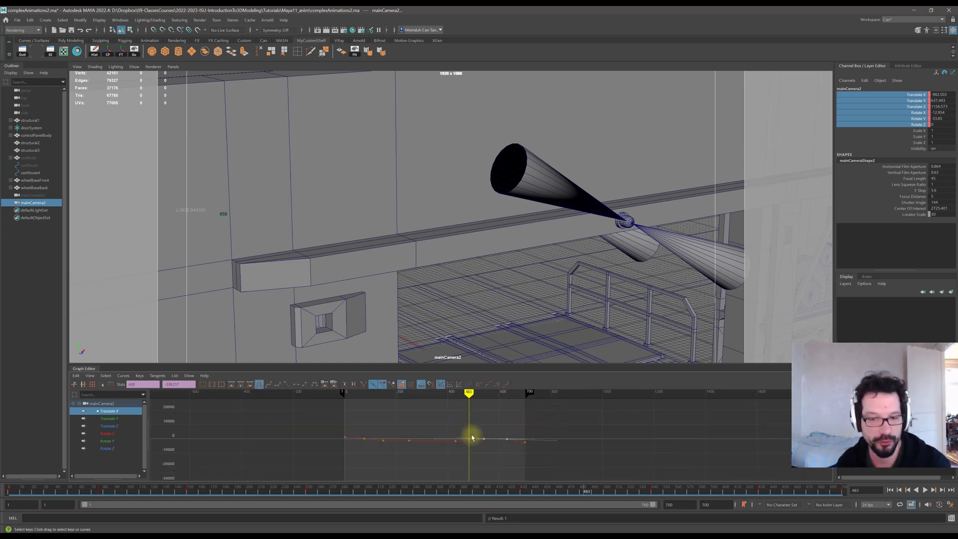
shift+click(108, 448)
mouse_move(470, 393)
mouse_down()
mouse_move(424, 392)
mouse_move(483, 393)
mouse_move(447, 394)
mouse_up()
key(alt+v)
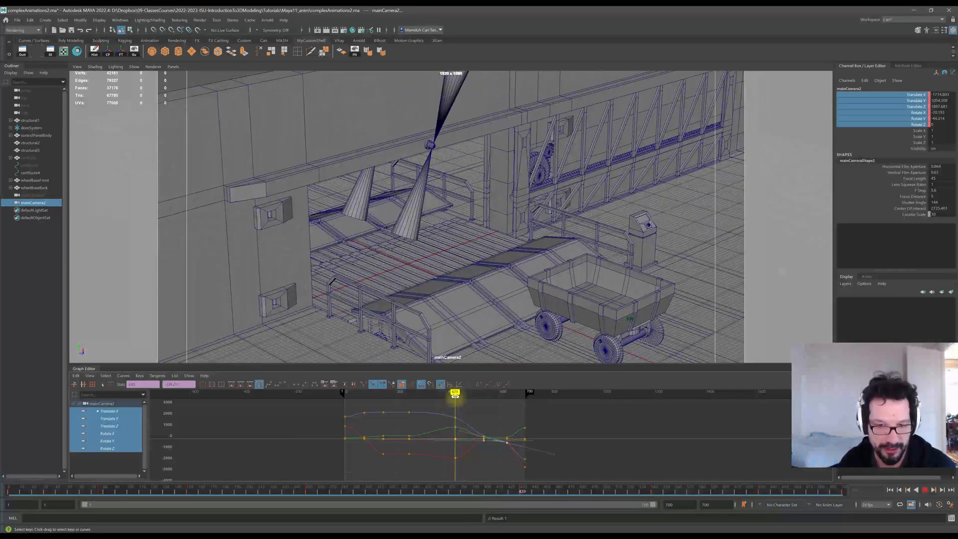
click(455, 394)
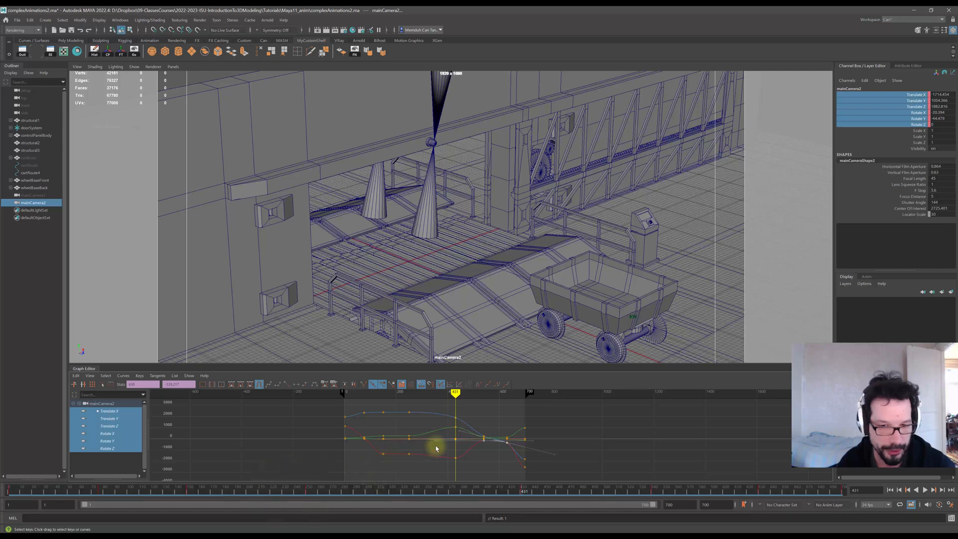
scroll(438, 448, up, 3)
scroll(408, 417, down, 3)
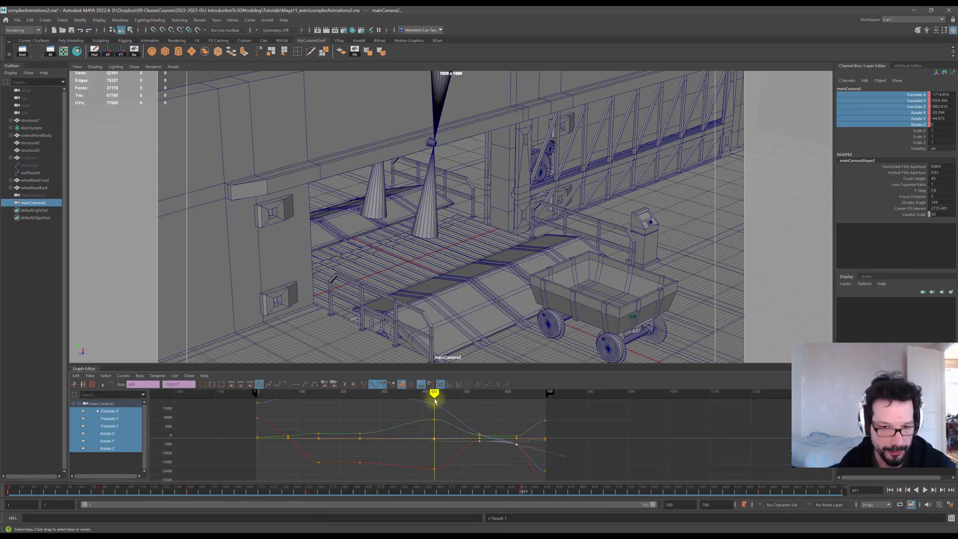
drag(434, 393, 434, 393)
key(alt+v)
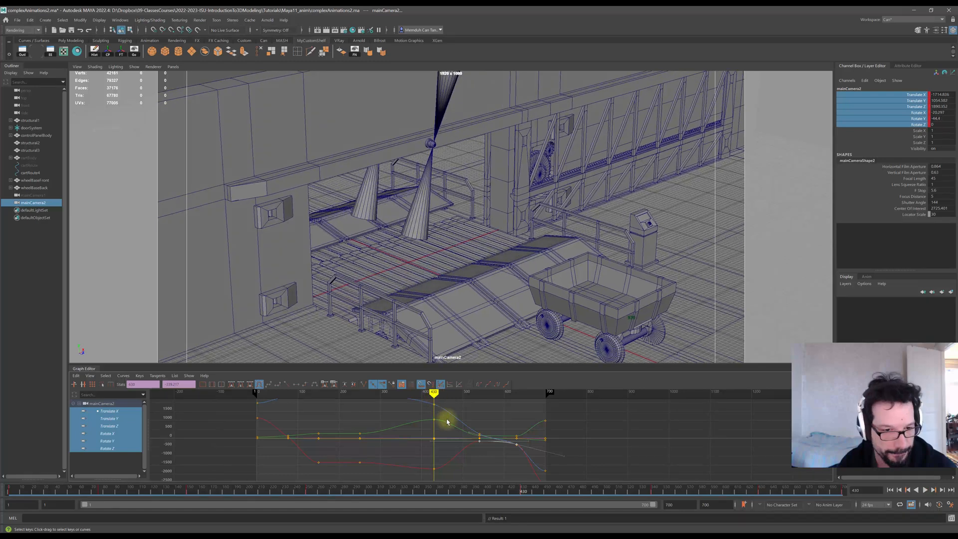
click(205, 388)
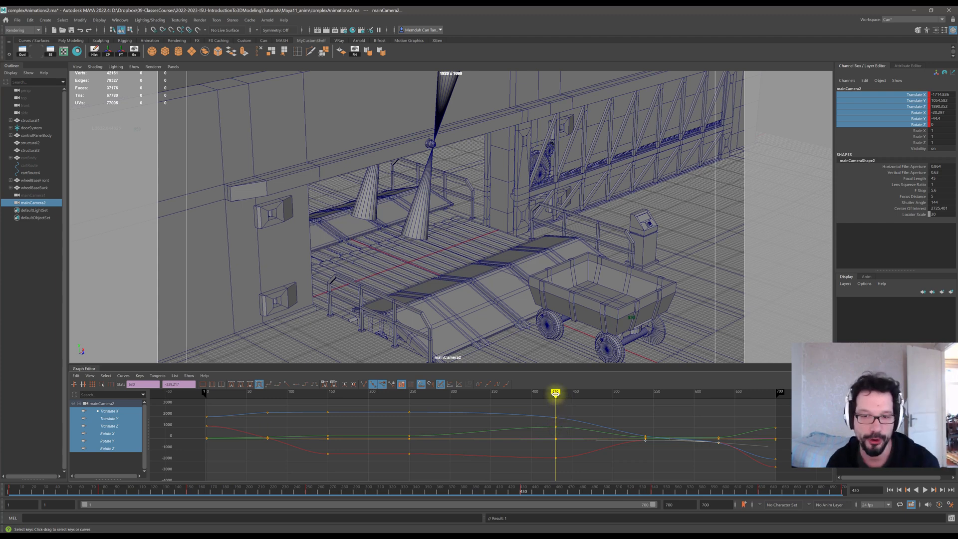
Move the selected column of keys earlier in time to the frame 600 playhead, undoing a first misplaced move.
mouse_move(555, 395)
mouse_down()
mouse_move(531, 396)
mouse_move(569, 479)
mouse_move(557, 466)
mouse_up()
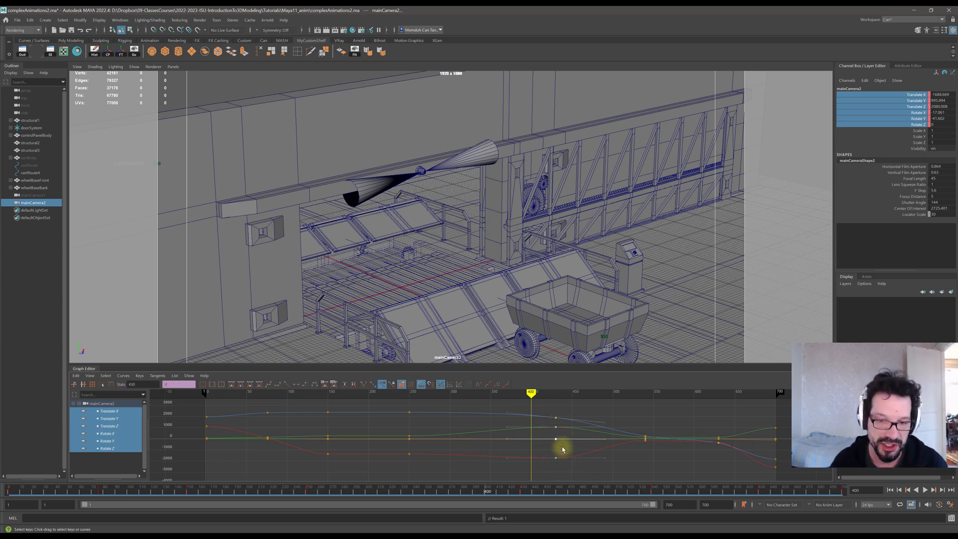
mouse_move(557, 420)
mouse_down()
mouse_move(558, 428)
mouse_move(541, 428)
mouse_up()
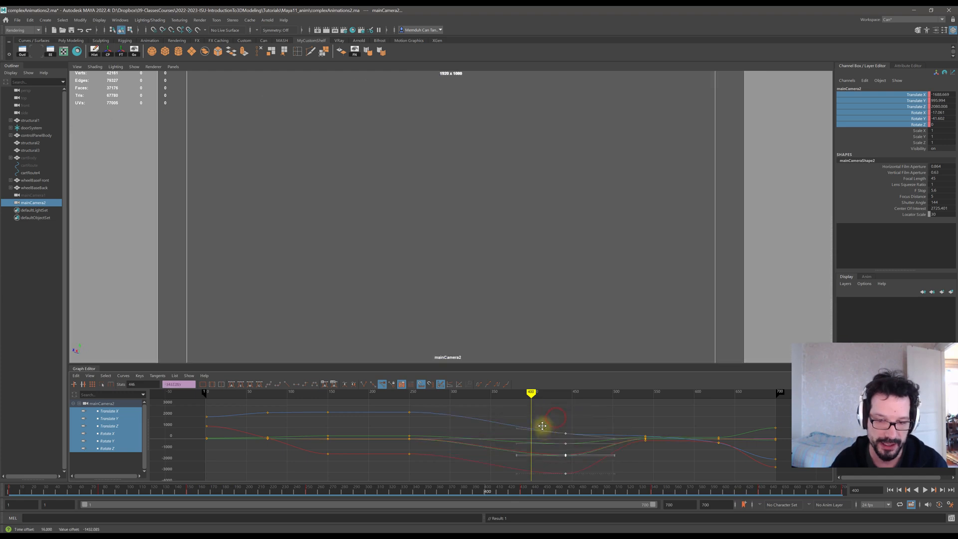
key(ctrl+z)
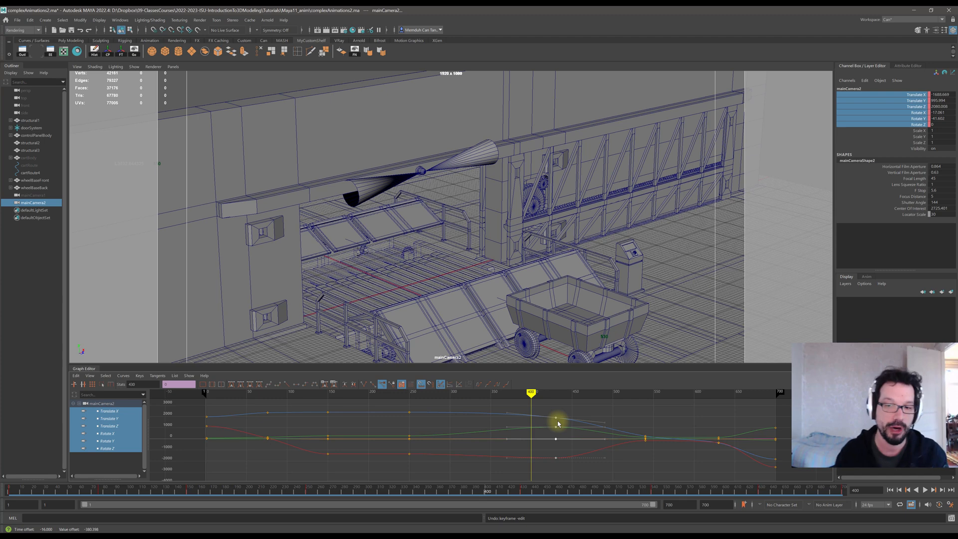
drag(556, 420, 530, 418)
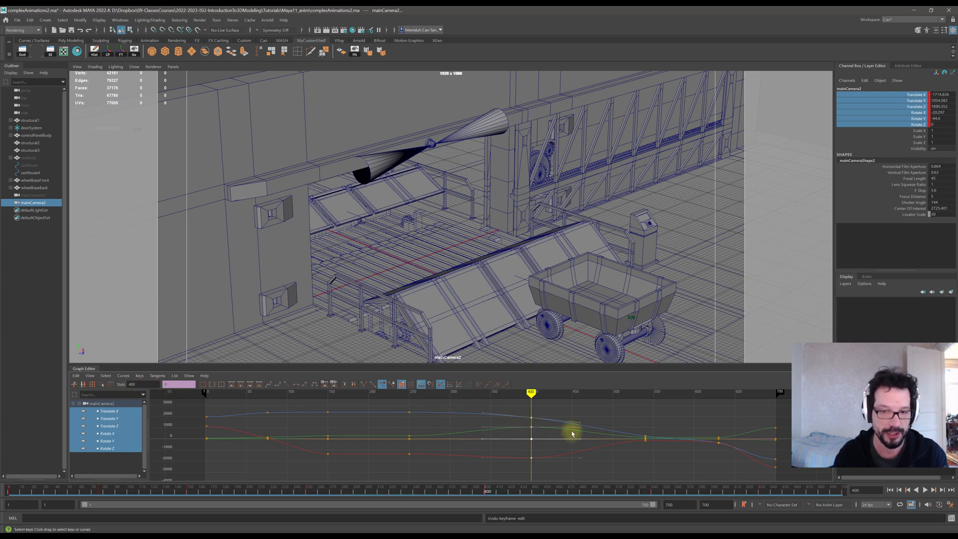
Undo the last key move and set the selected column of keys to frame 400.
key(ctrl+z)
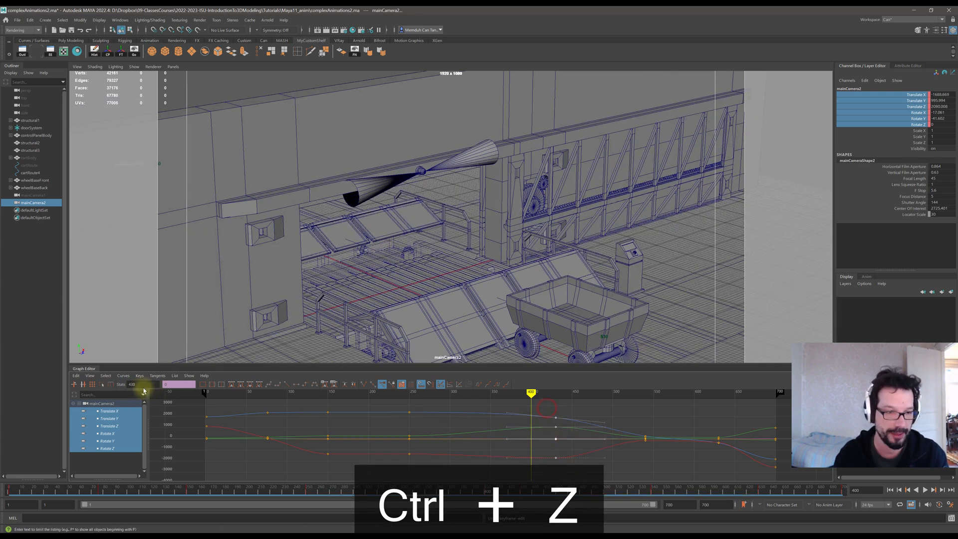
click(143, 385)
text(400)
key(Return)
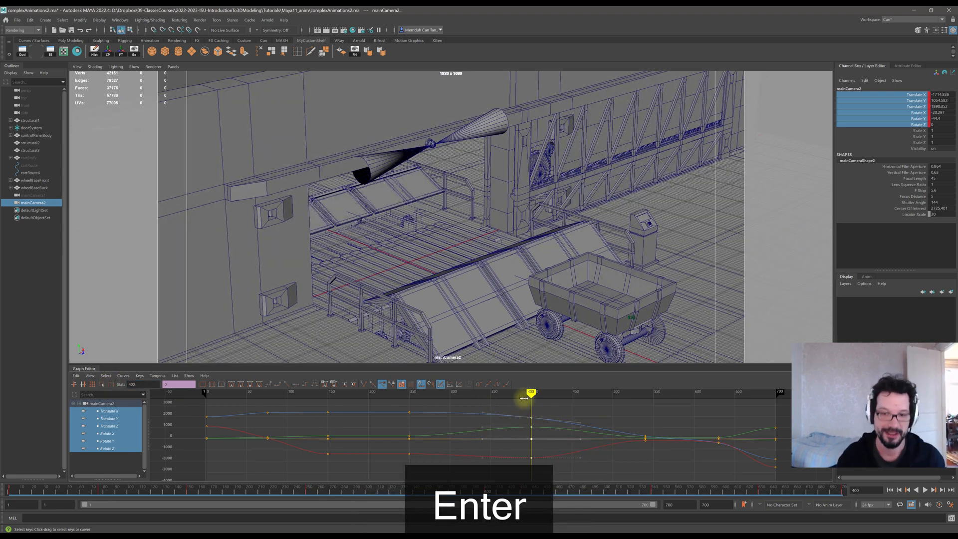
Scrub through the animation and zoom the Graph Editor into the curves around the moved keys.
drag(499, 399, 409, 398)
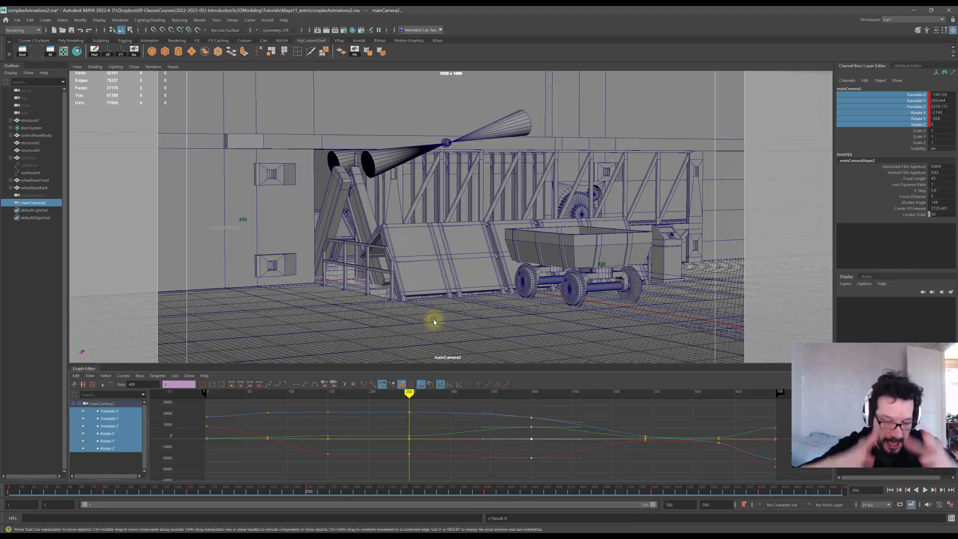
drag(409, 396, 621, 402)
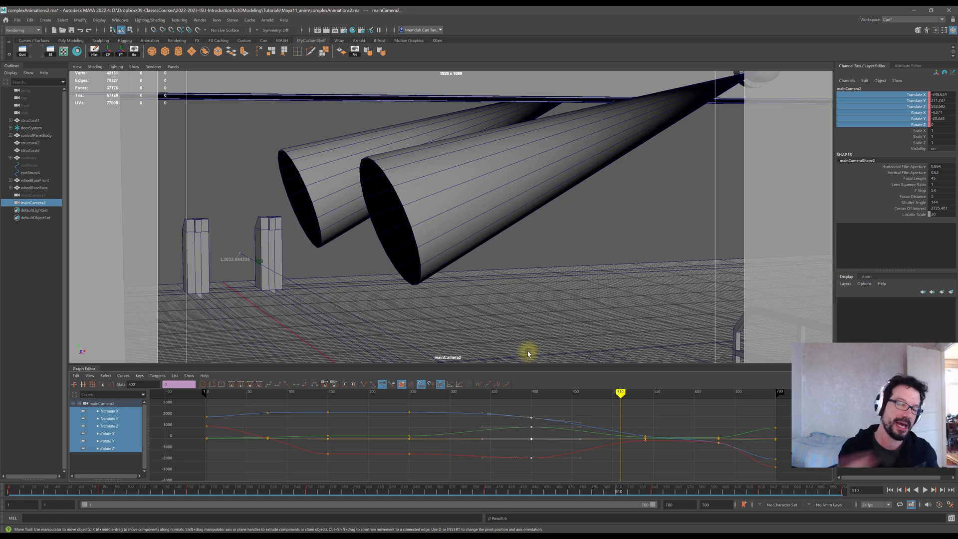
scroll(637, 456, up, 2)
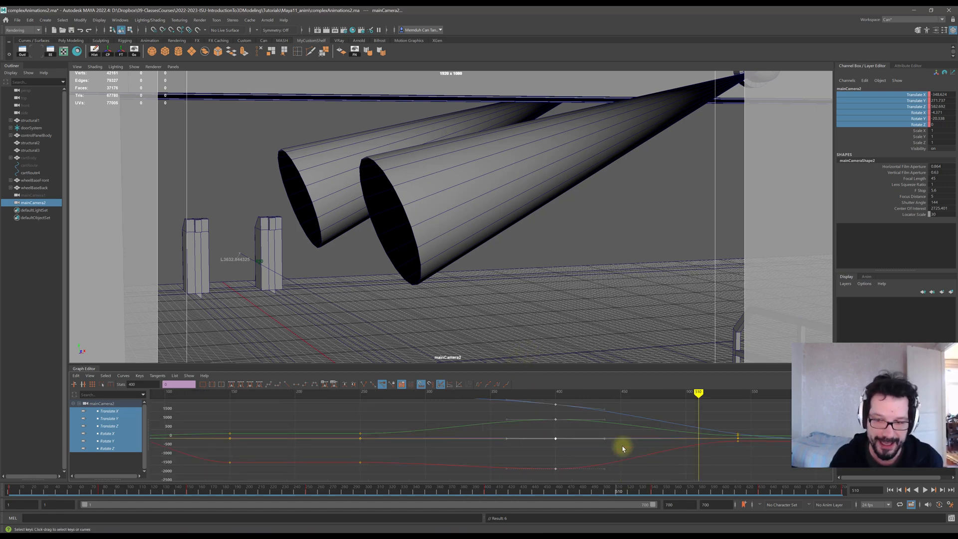
alt+middle_drag(734, 450, 492, 465)
alt+middle_drag(574, 445, 484, 447)
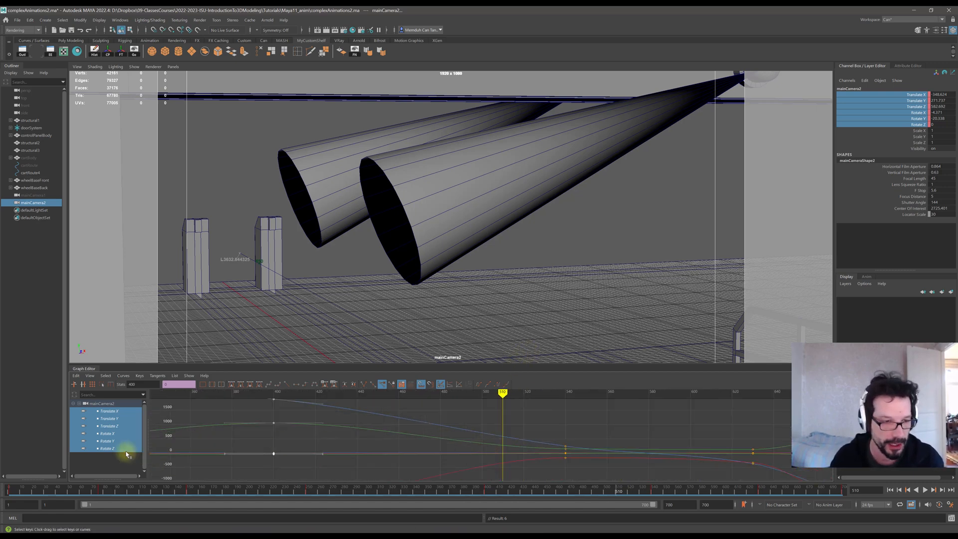
Isolate the Rotate X curve and scrub the playhead near the moved keys to inspect it.
click(110, 461)
click(108, 448)
click(114, 441)
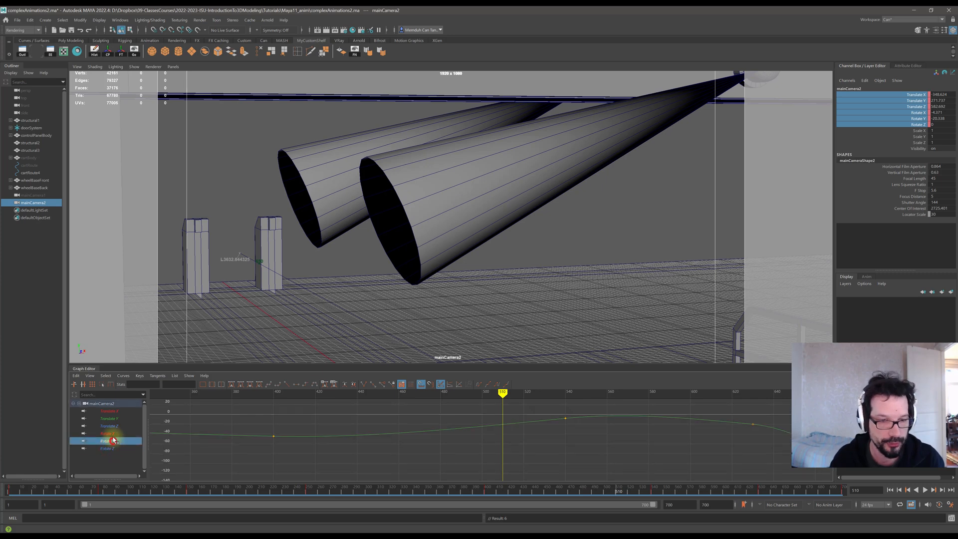
click(111, 434)
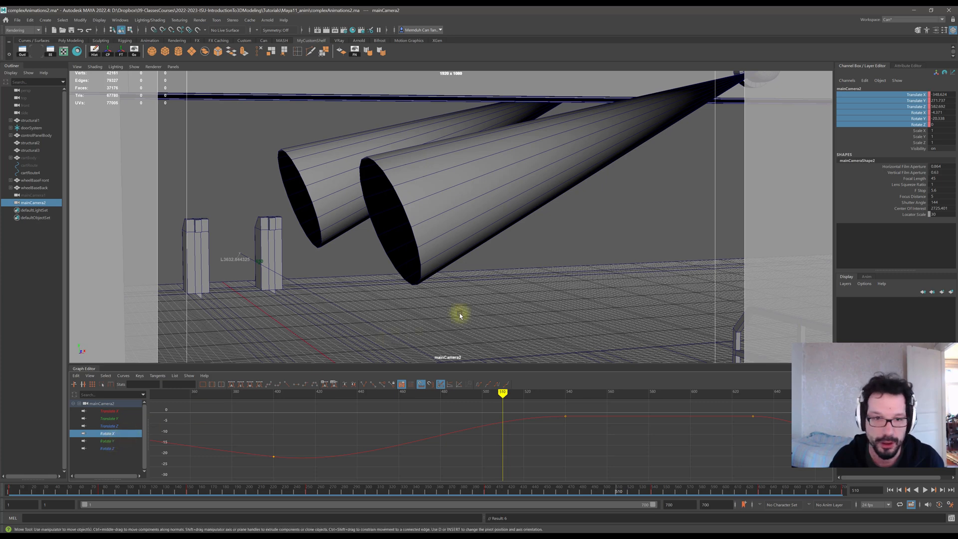
alt+drag(406, 285, 420, 286)
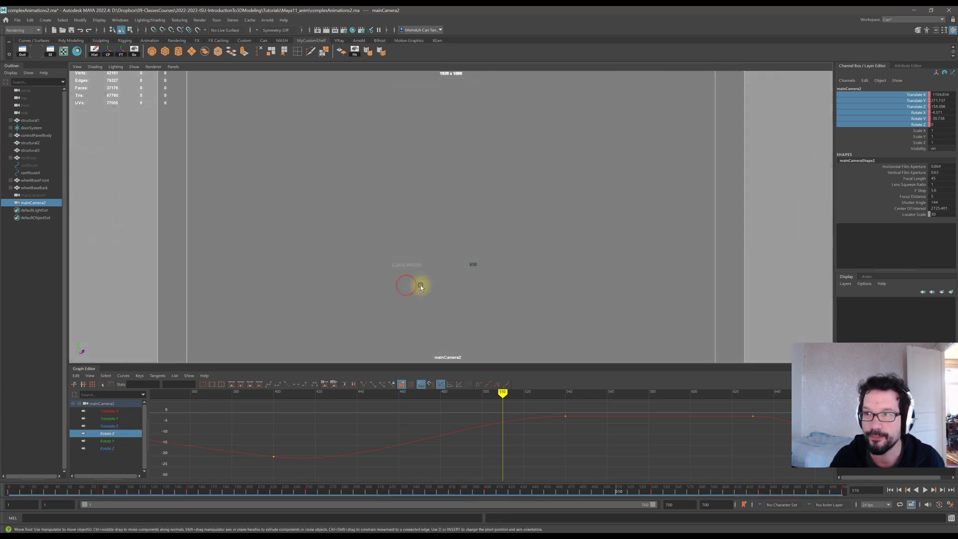
key(ctrl+z)
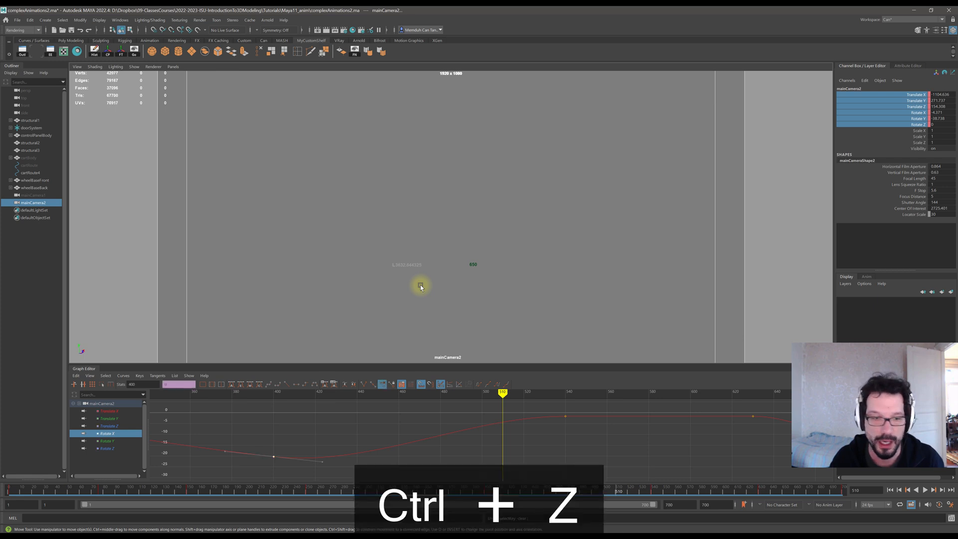
drag(502, 392, 515, 392)
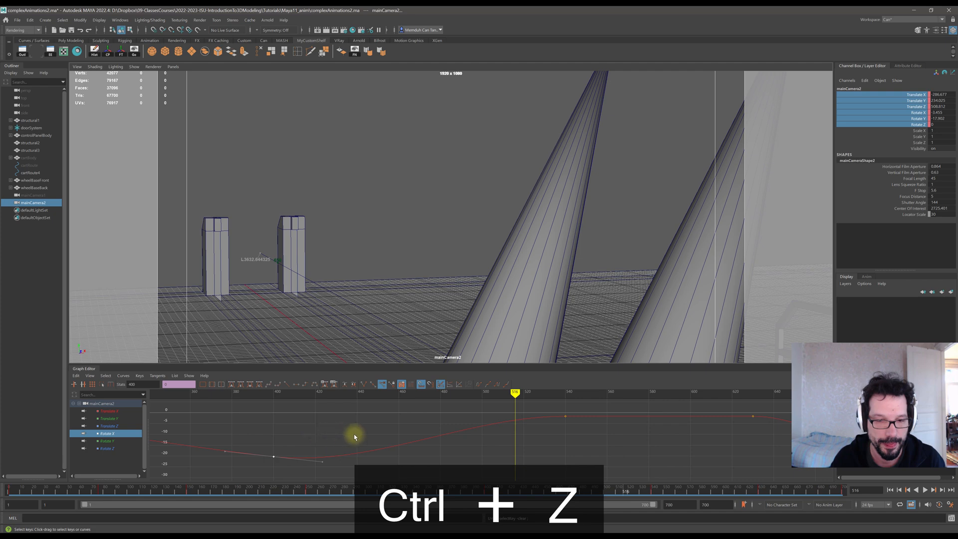
key(ctrl+y)
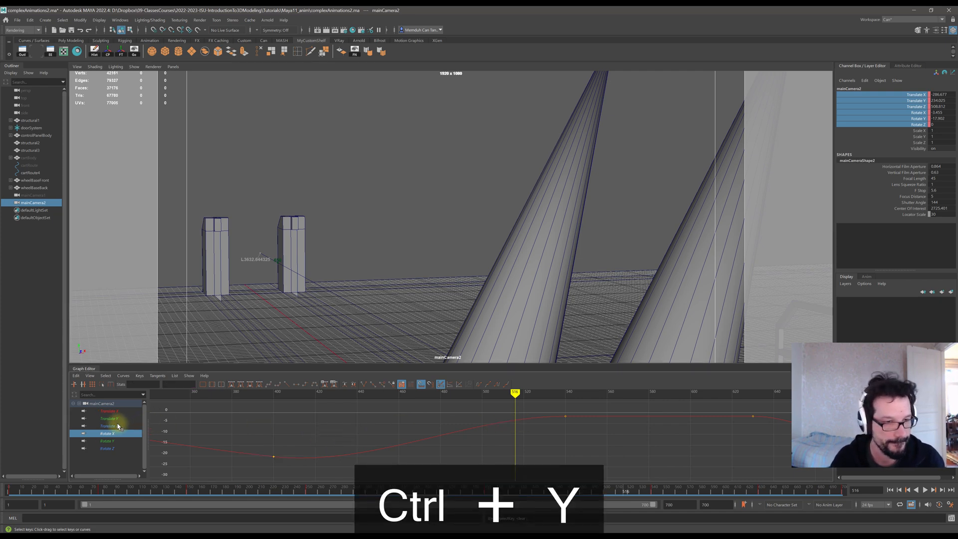
Isolate the Rotate Y curve, select its later keys and apply plateau tangents to them.
click(108, 442)
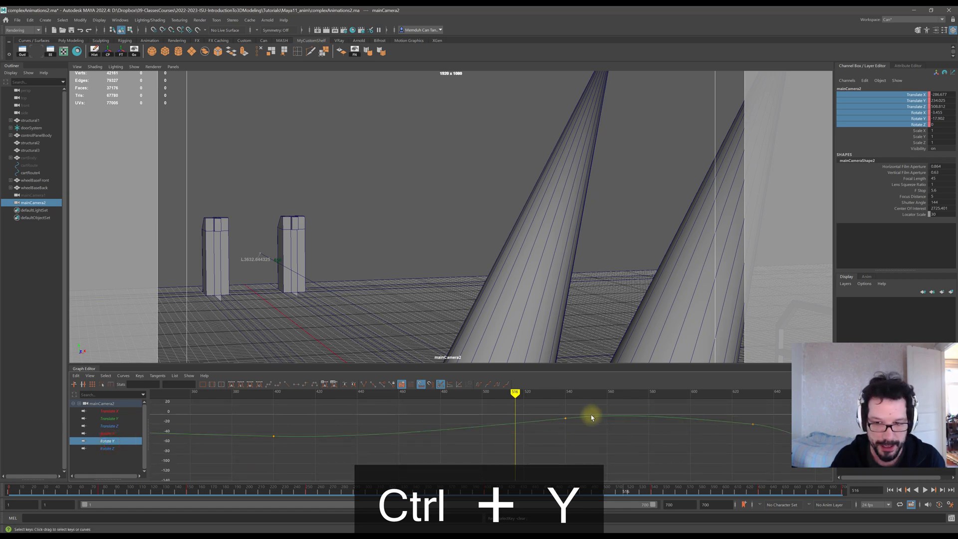
mouse_move(515, 393)
mouse_down()
mouse_move(443, 392)
mouse_move(648, 391)
mouse_move(540, 392)
mouse_move(582, 427)
mouse_move(780, 438)
mouse_up()
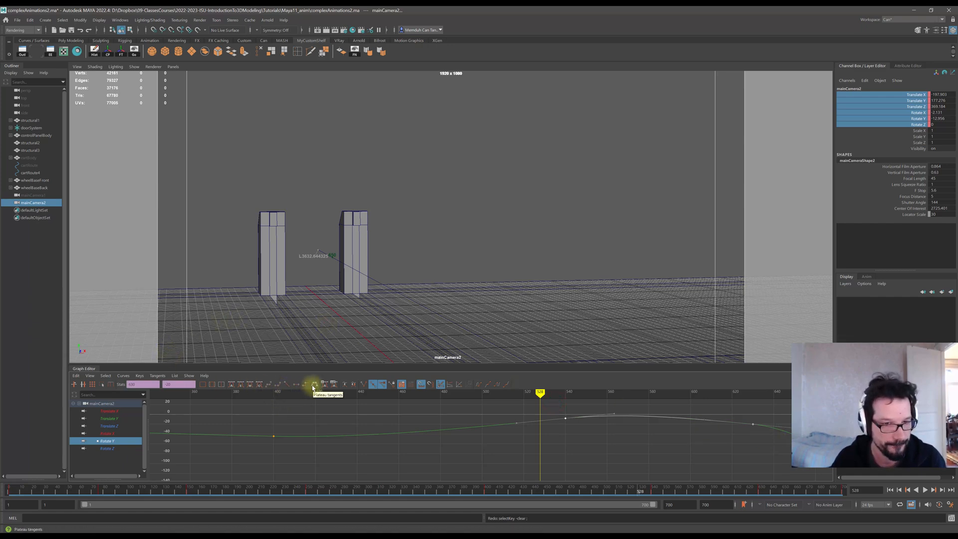
click(278, 385)
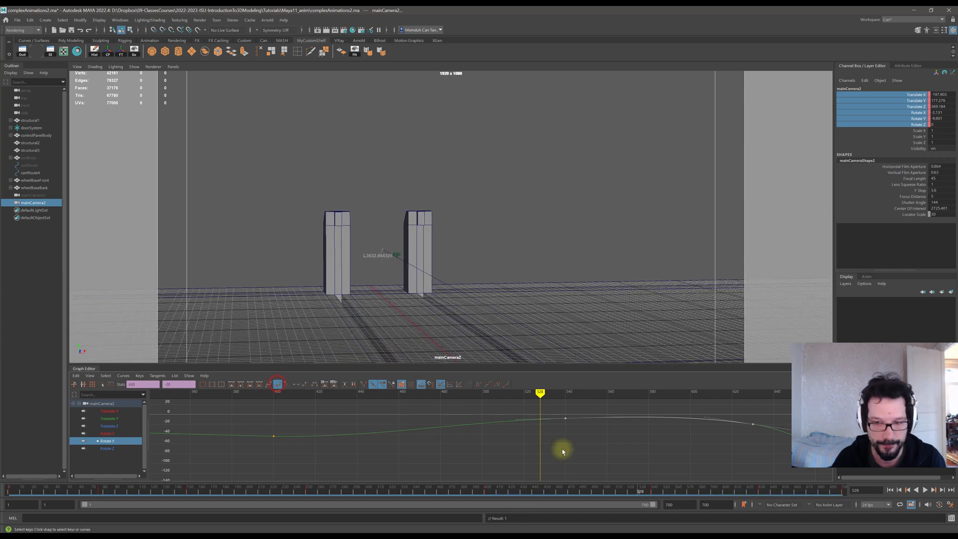
Play back the camera animation from an earlier frame to review the motion.
mouse_move(540, 392)
mouse_down()
mouse_move(456, 395)
mouse_move(604, 402)
mouse_move(219, 396)
mouse_up()
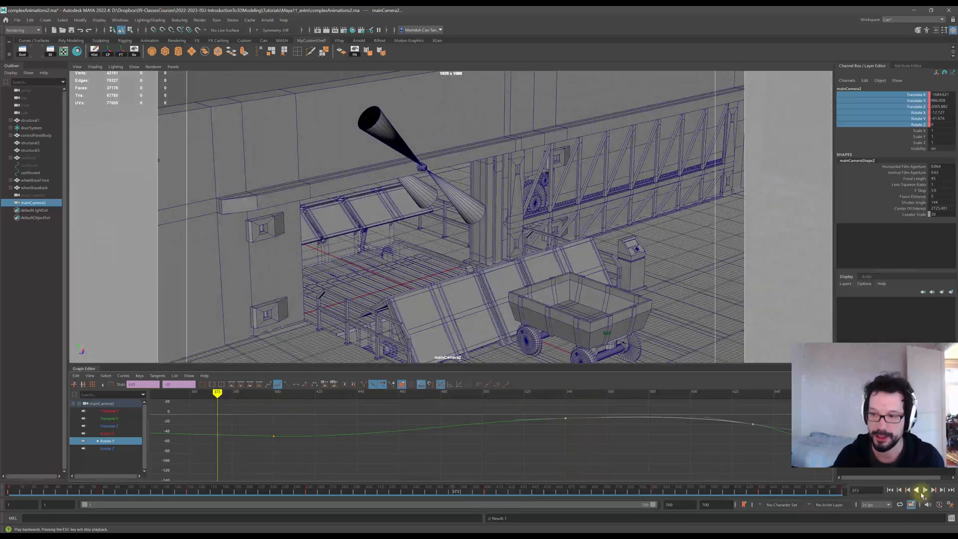
click(925, 491)
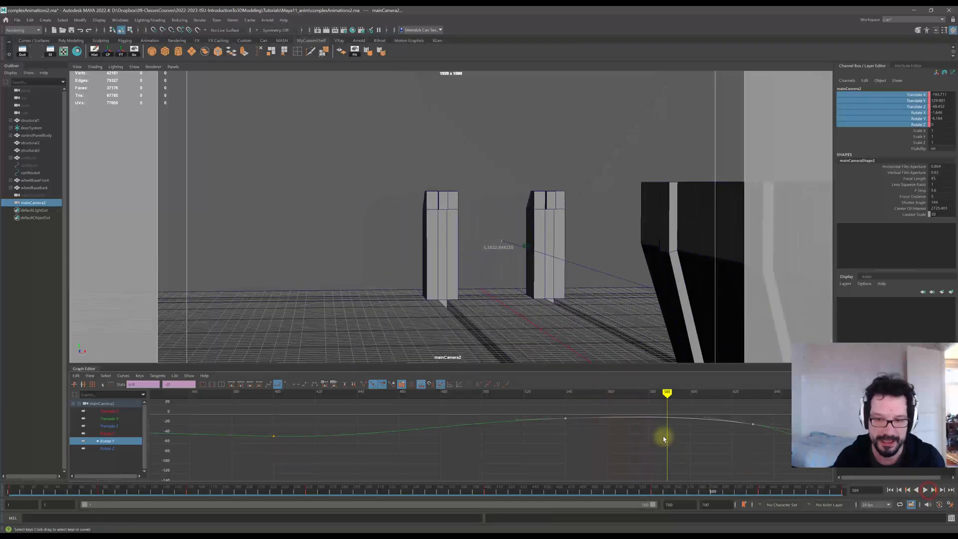
mouse_move(660, 392)
mouse_down()
mouse_move(271, 402)
mouse_move(567, 426)
mouse_move(322, 417)
mouse_move(454, 393)
mouse_up()
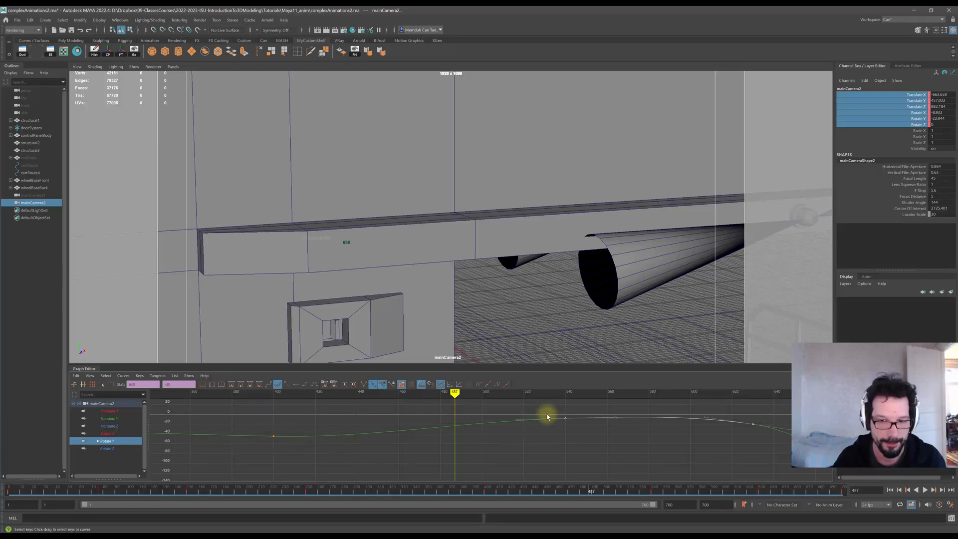
Isolate the Rotate X curve, select its key just after the playhead and drag it lower in value.
click(517, 419)
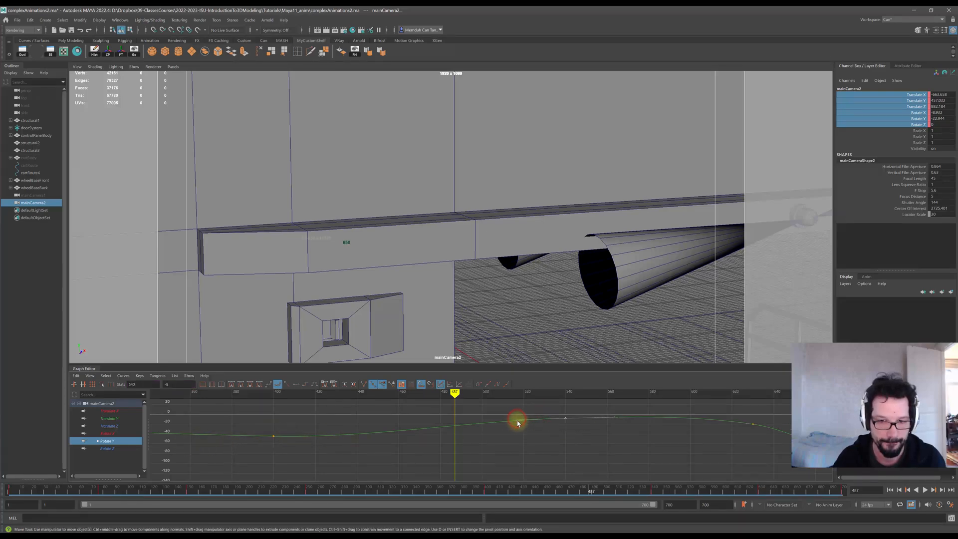
middle_drag(518, 423, 517, 423)
click(439, 453)
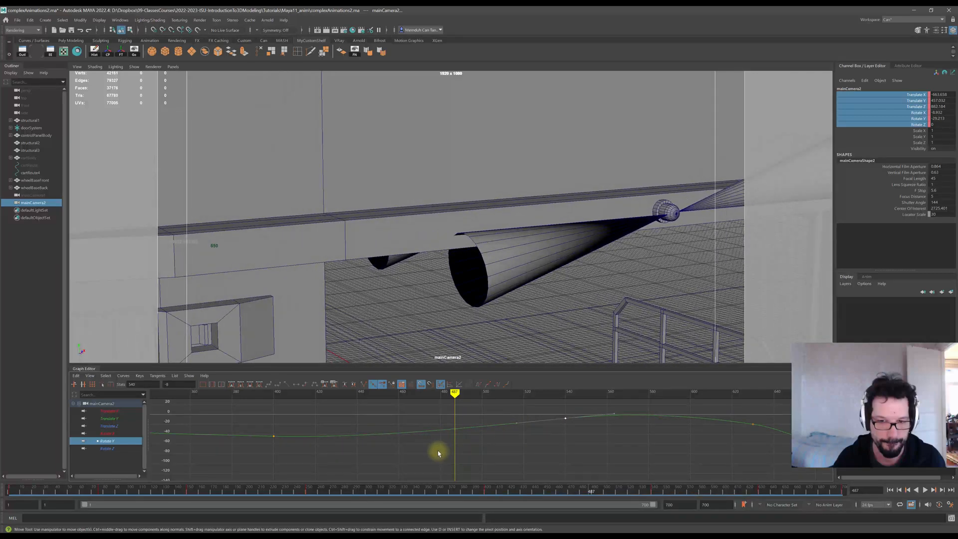
click(113, 434)
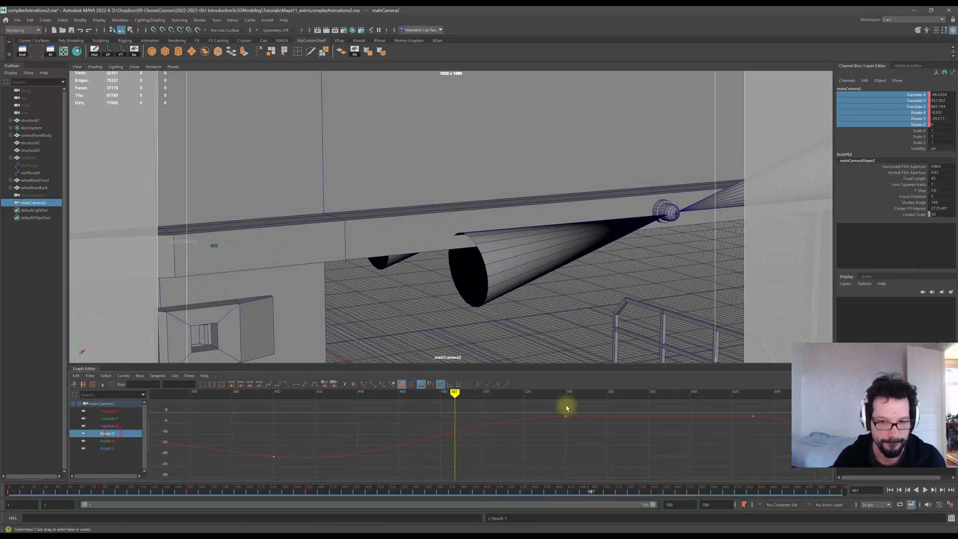
drag(549, 405, 574, 429)
click(517, 417)
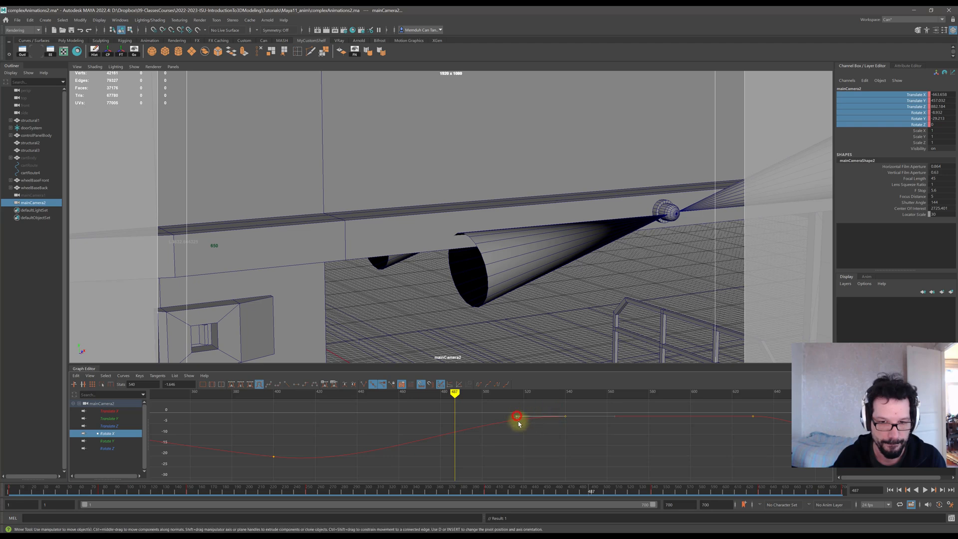
drag(517, 419, 519, 442)
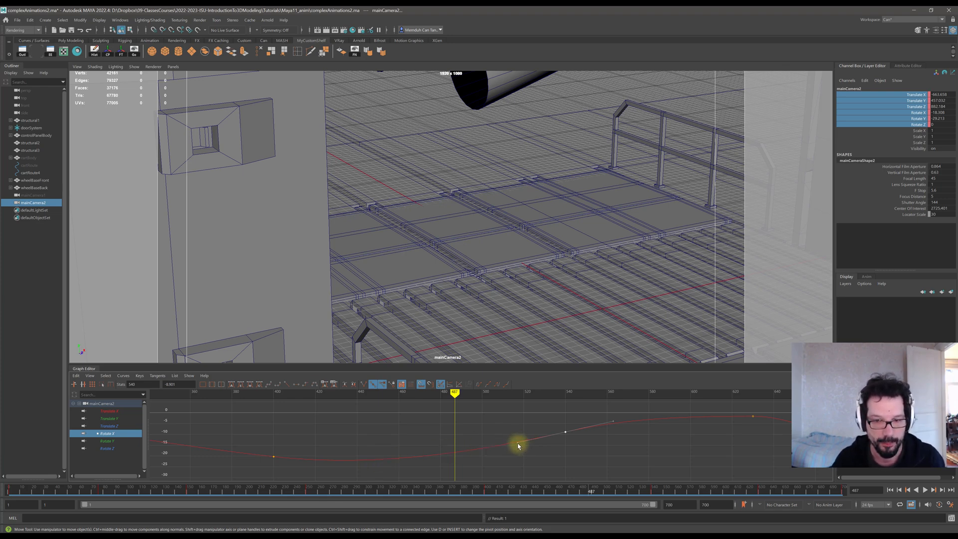
Switch to the Rotate Y curve and nudge its middle keys slightly lower.
click(112, 442)
drag(566, 422, 566, 426)
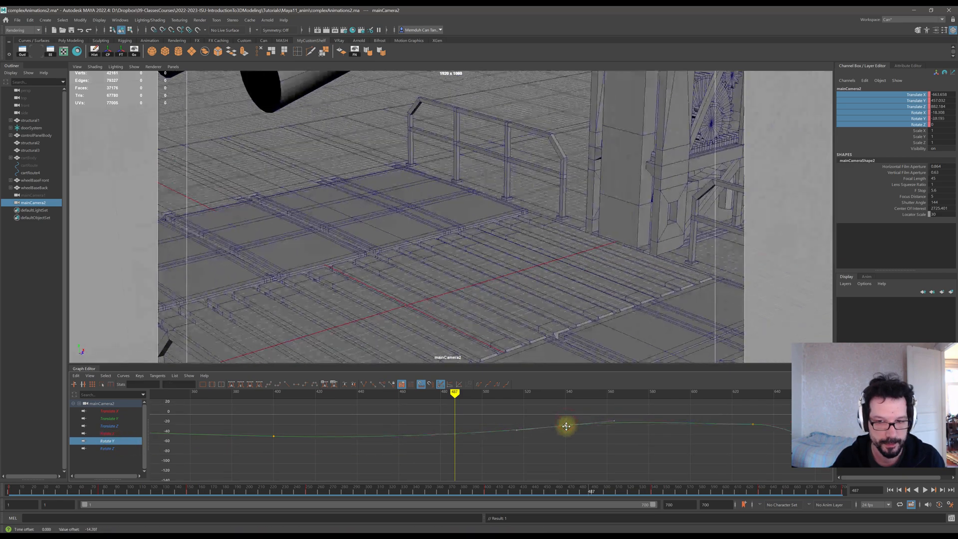
click(516, 431)
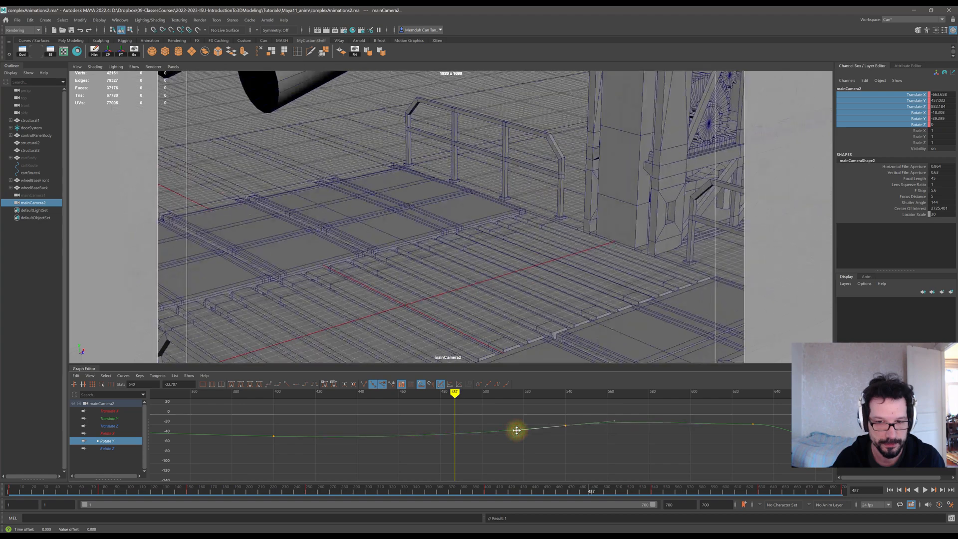
drag(517, 430, 517, 430)
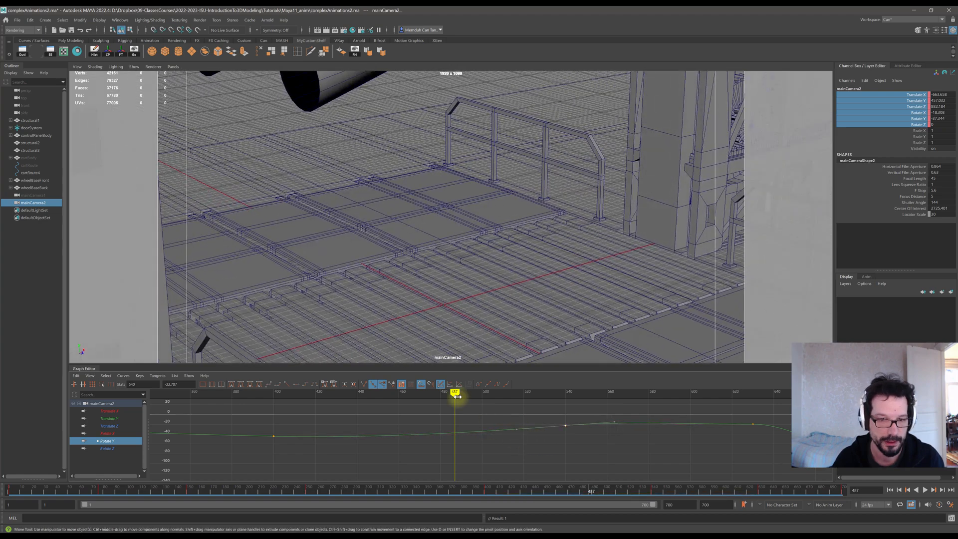
Play back the animation from an earlier frame to review the adjusted rotation.
drag(457, 395, 235, 392)
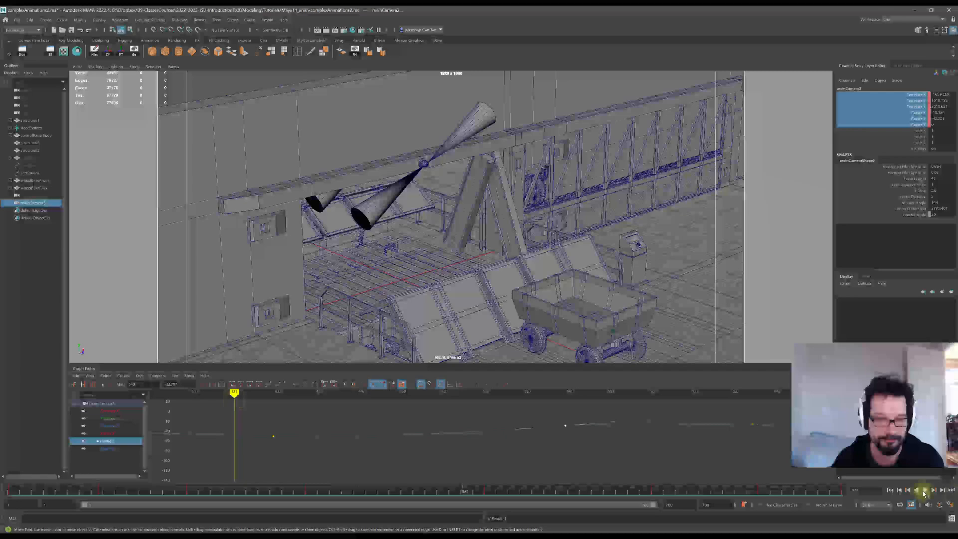
click(925, 492)
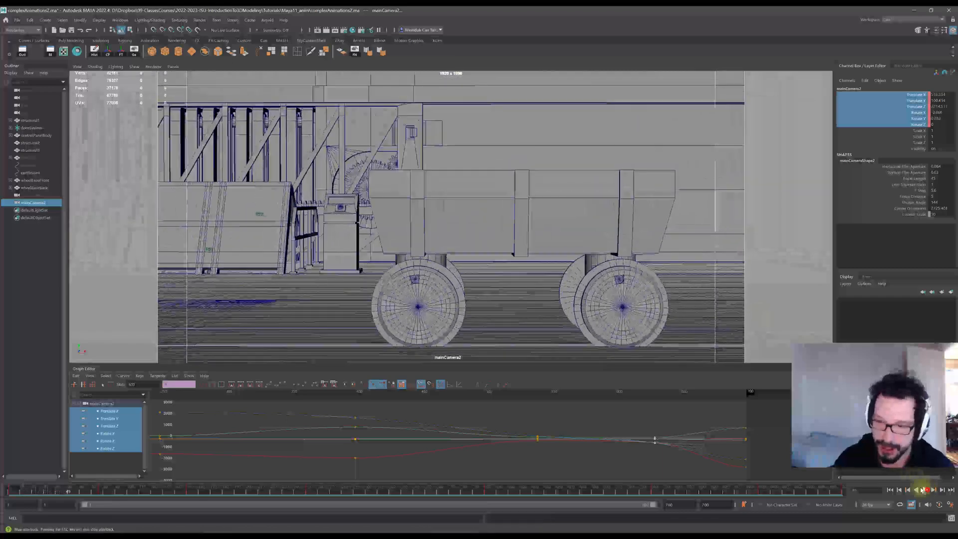
key(Escape)
drag(811, 493, 863, 500)
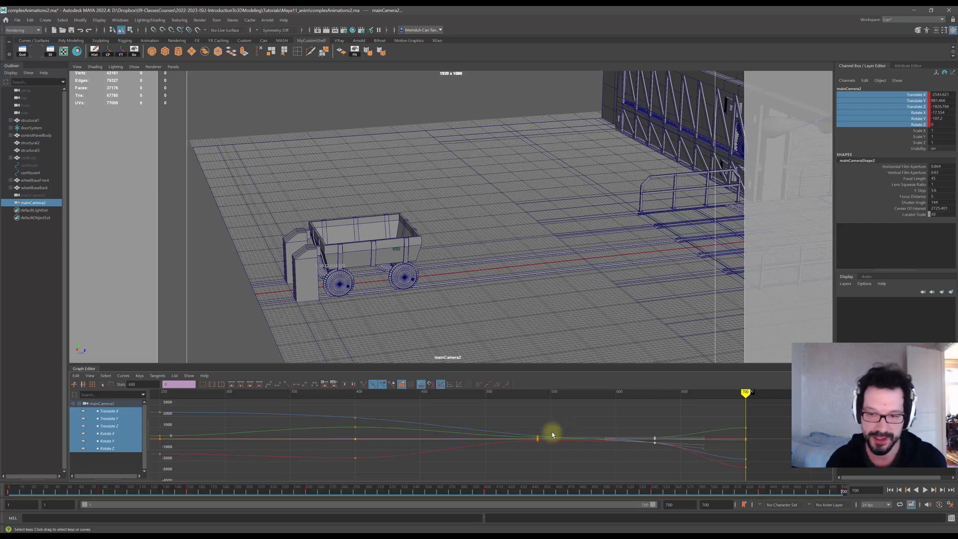
Shift the selected keys near the end about 11 frames earlier, scrubbing around them to check.
mouse_move(540, 393)
mouse_down()
mouse_move(748, 401)
mouse_move(712, 398)
mouse_move(727, 410)
mouse_move(691, 393)
mouse_up()
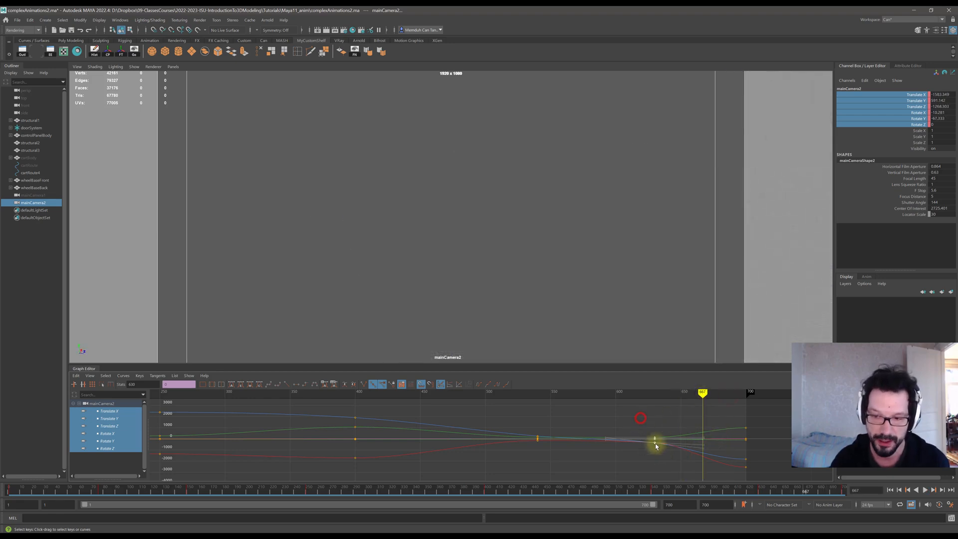
drag(655, 440, 640, 436)
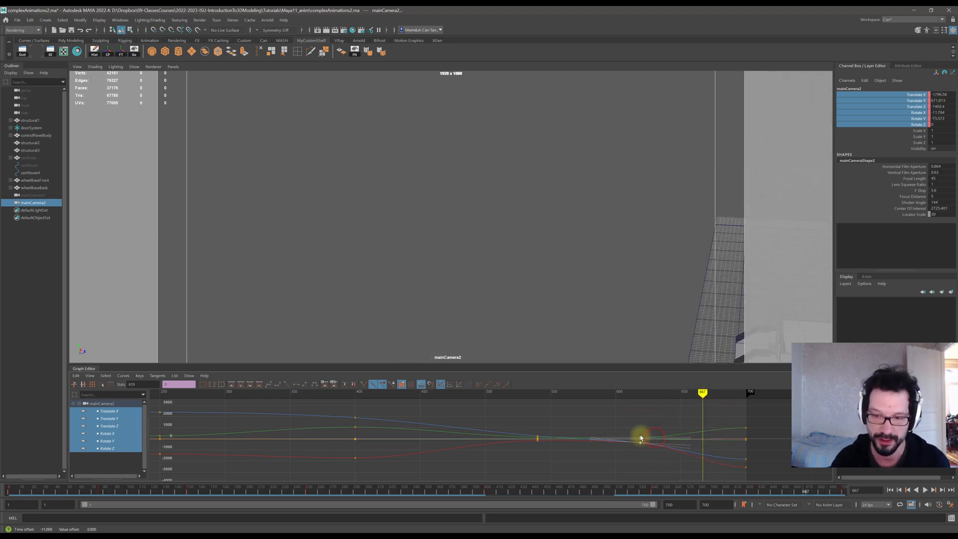
mouse_move(579, 396)
mouse_down()
mouse_move(727, 394)
mouse_move(675, 397)
mouse_move(727, 402)
mouse_move(676, 396)
mouse_move(719, 396)
mouse_up()
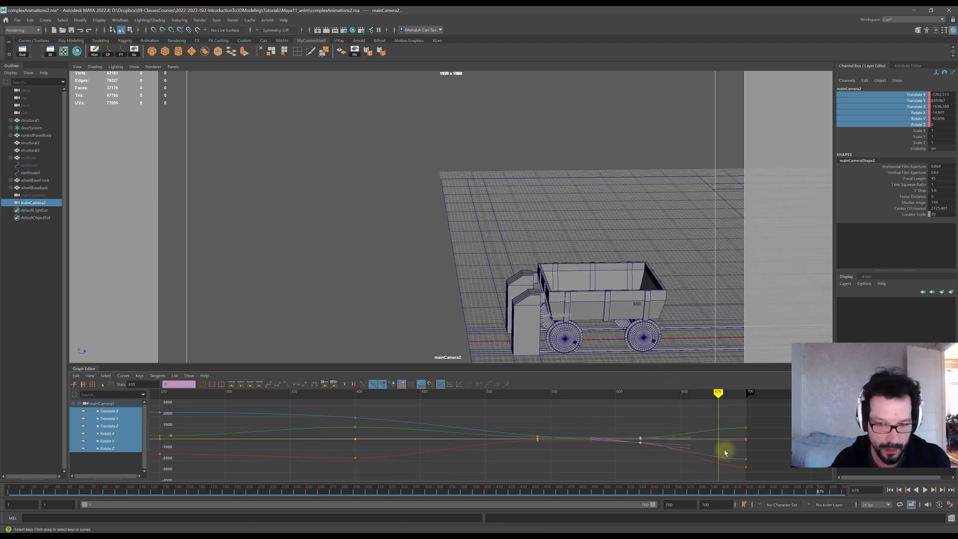
Show the Rotate X and Rotate Y curves together, scrub through them, and undo the last edit.
mouse_move(112, 444)
mouse_down()
mouse_move(103, 438)
mouse_move(111, 434)
mouse_up()
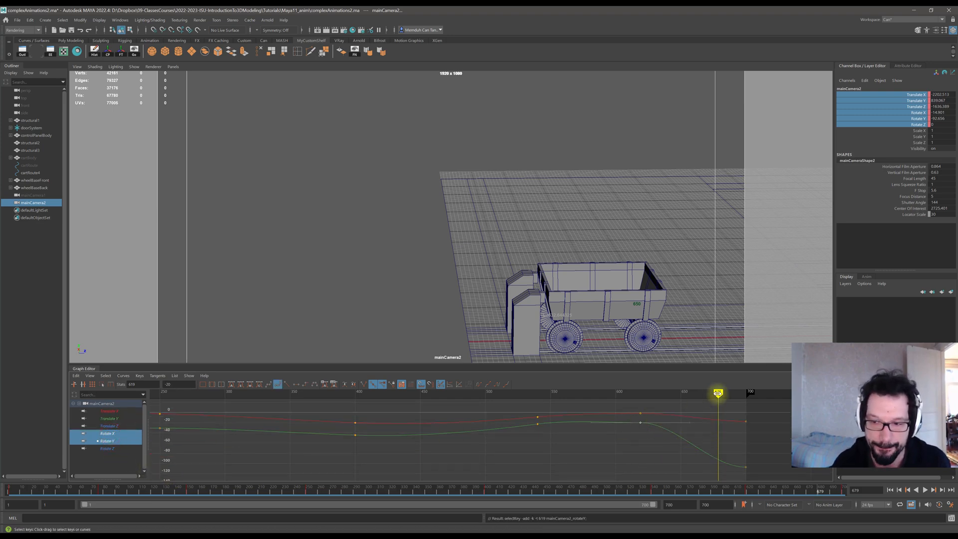
mouse_move(717, 394)
mouse_down()
mouse_move(640, 393)
mouse_move(640, 427)
mouse_up()
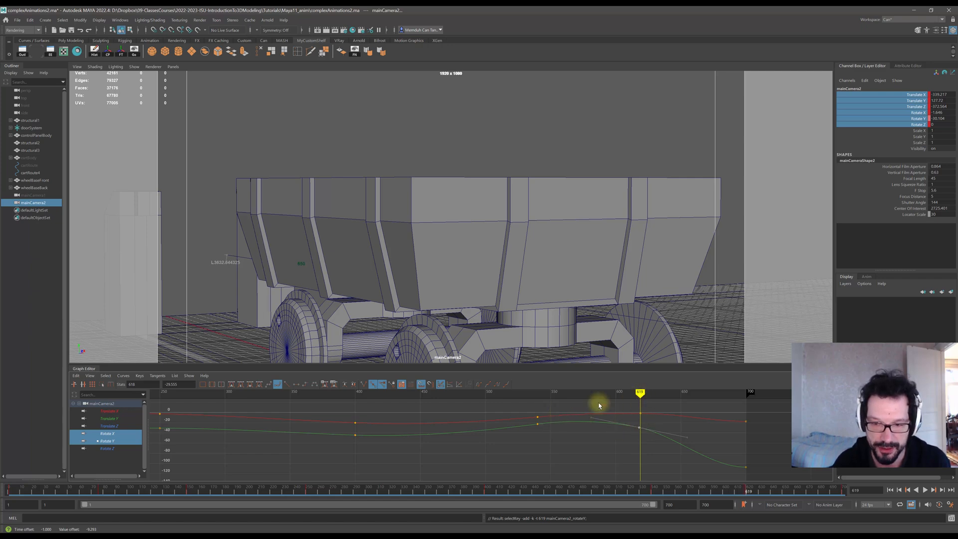
mouse_move(641, 394)
mouse_down()
mouse_move(519, 394)
mouse_move(654, 394)
mouse_move(459, 393)
mouse_move(507, 394)
mouse_up()
key(ctrl+z)
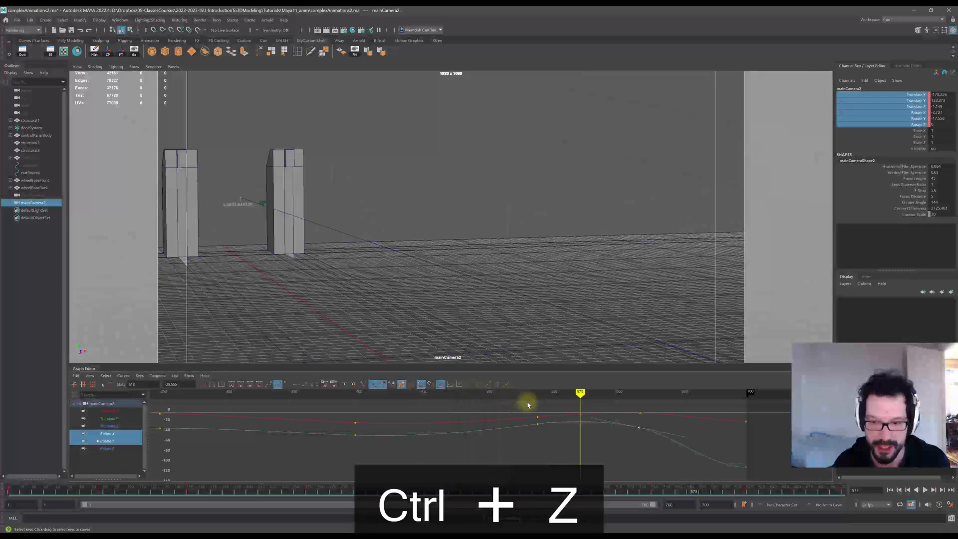
Scrub to the end of the animation and try nudging the last Rotate Y key, undoing the move.
key(ctrl+z)
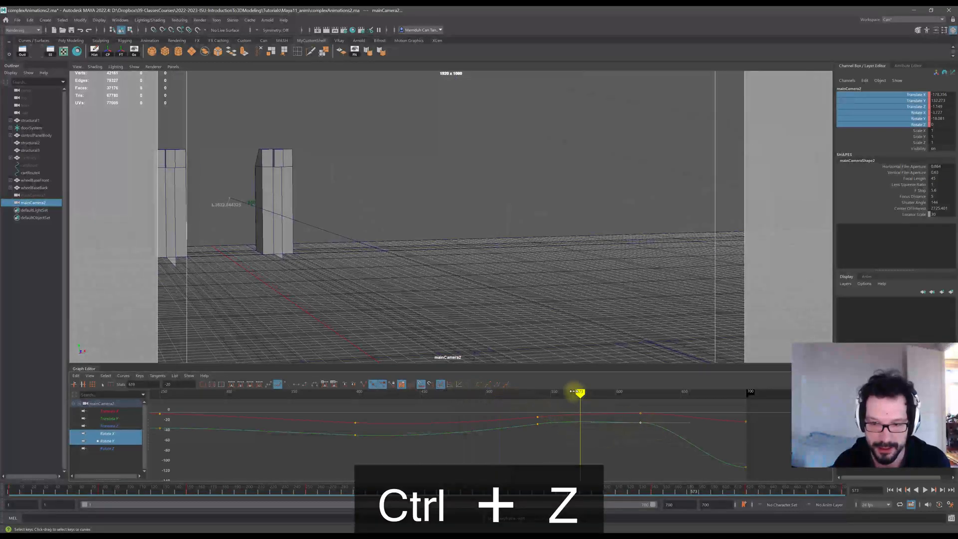
mouse_move(573, 392)
mouse_down()
mouse_move(666, 394)
mouse_move(674, 403)
mouse_move(637, 403)
mouse_move(680, 405)
mouse_up()
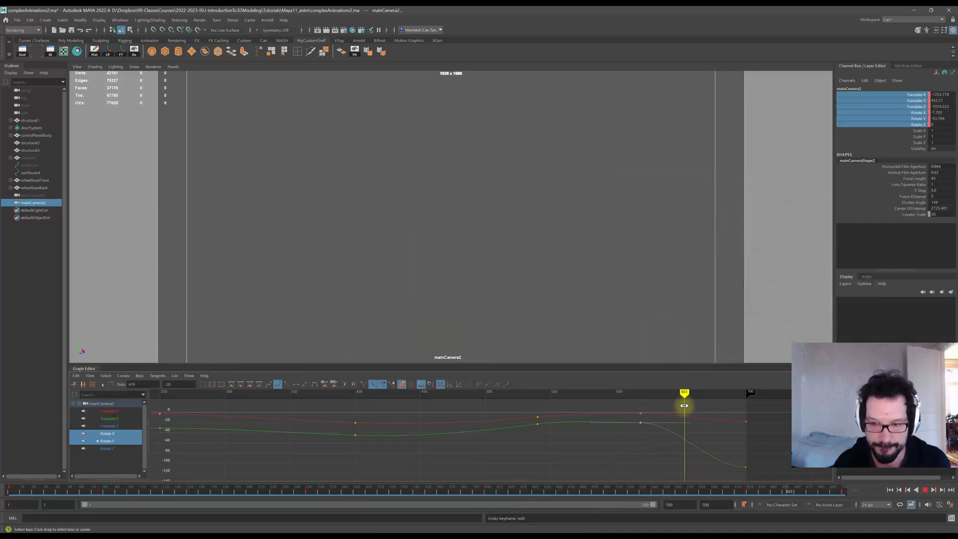
click(741, 468)
click(697, 468)
key(w)
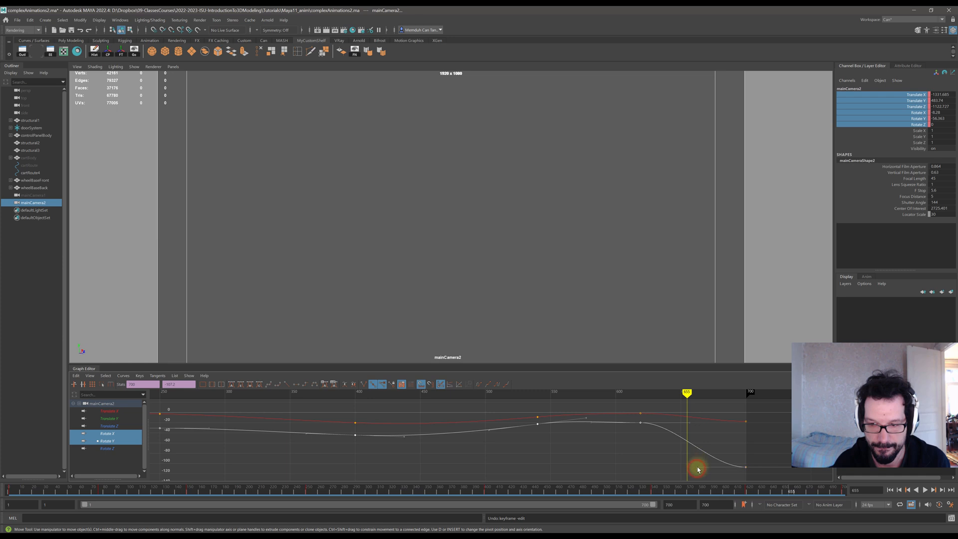
mouse_move(698, 469)
mouse_down()
mouse_move(700, 454)
mouse_move(701, 464)
mouse_up()
key(ctrl+z)
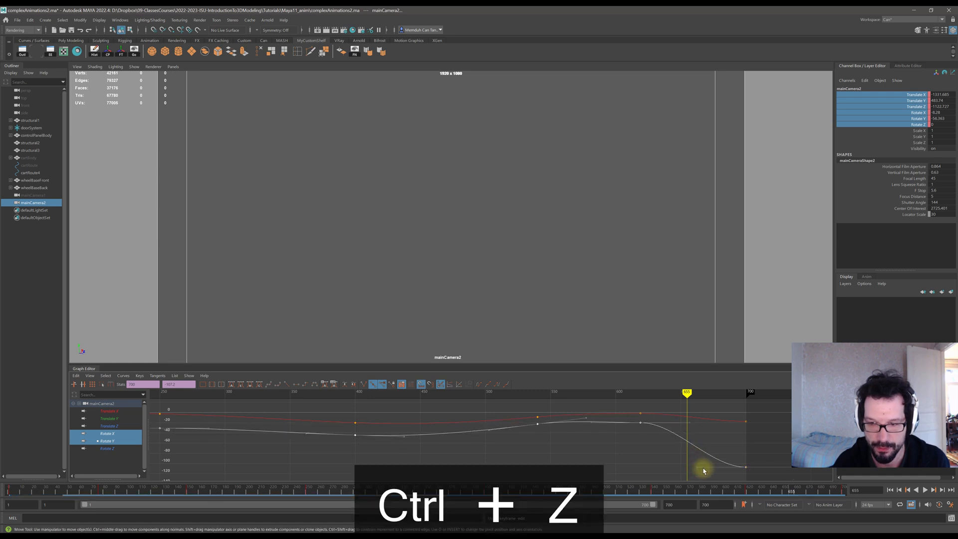
Try adjusting the final Rotate Y and Rotate X keys while scrubbing the end frames, undoing each change.
click(734, 451)
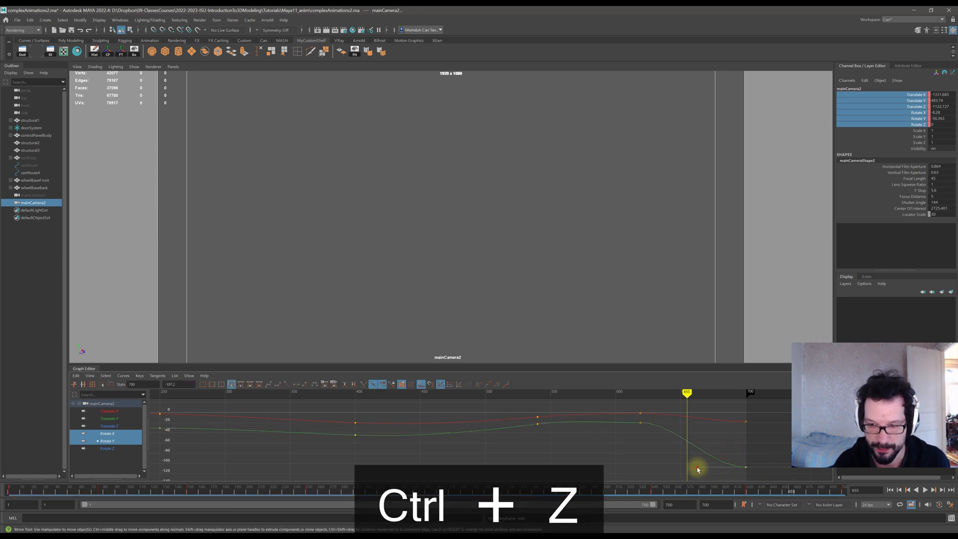
drag(698, 469, 700, 455)
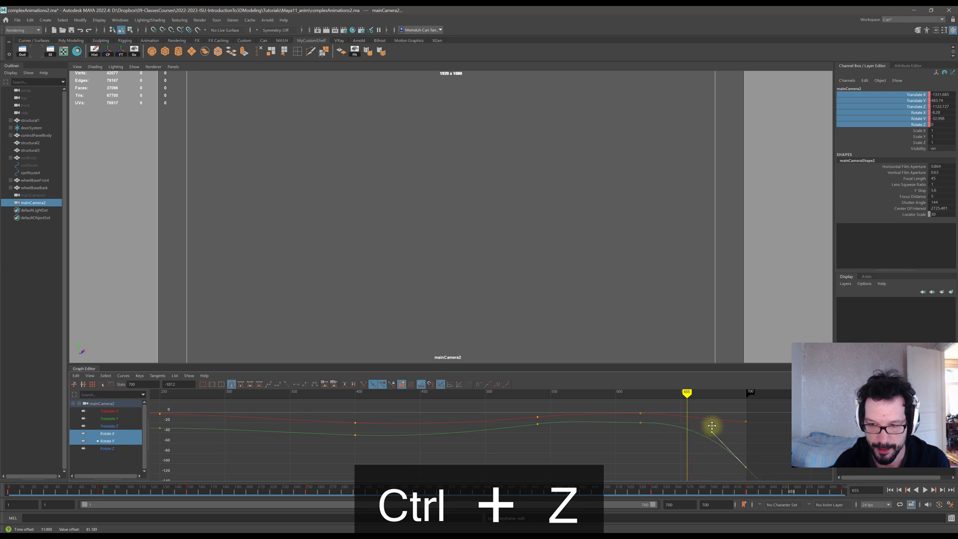
mouse_move(686, 392)
mouse_down()
mouse_move(657, 395)
mouse_move(707, 403)
mouse_up()
key(ctrl+z)
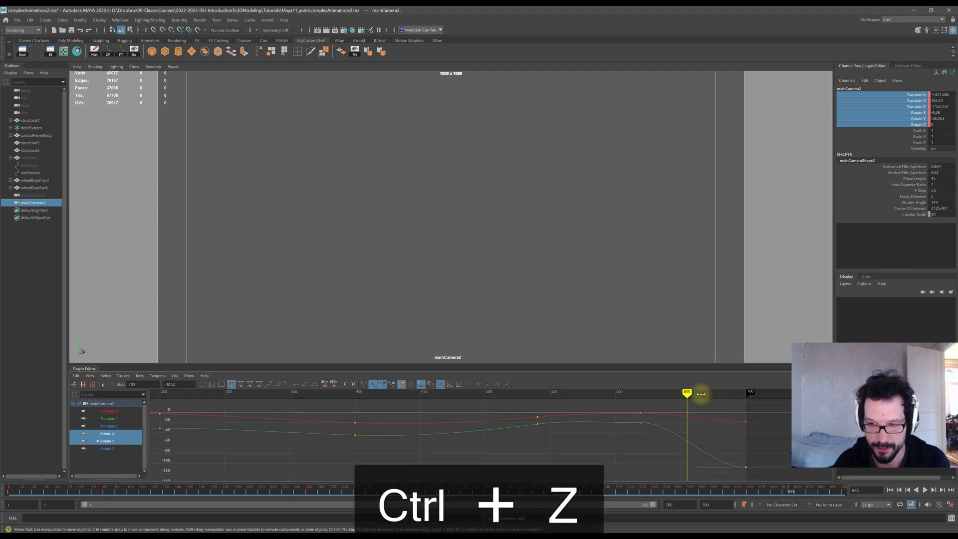
drag(702, 394, 743, 398)
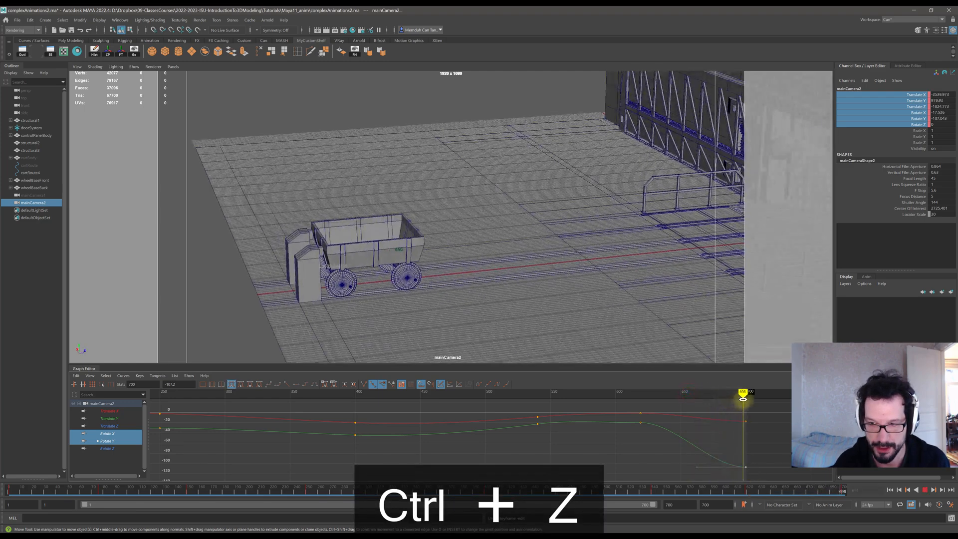
mouse_move(745, 470)
mouse_down()
mouse_move(744, 455)
mouse_move(747, 473)
mouse_move(747, 465)
mouse_up()
key(ctrl+z)
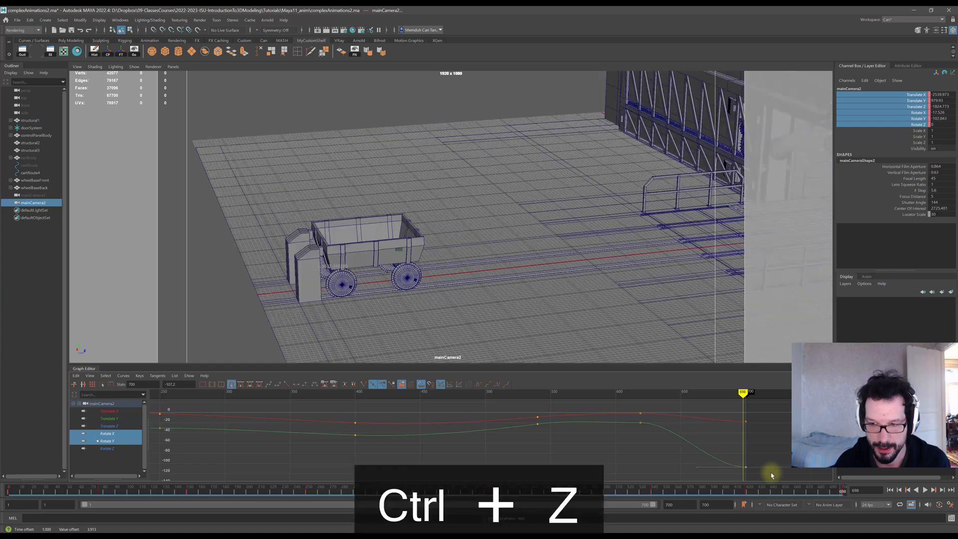
drag(747, 424, 749, 426)
key(ctrl+z)
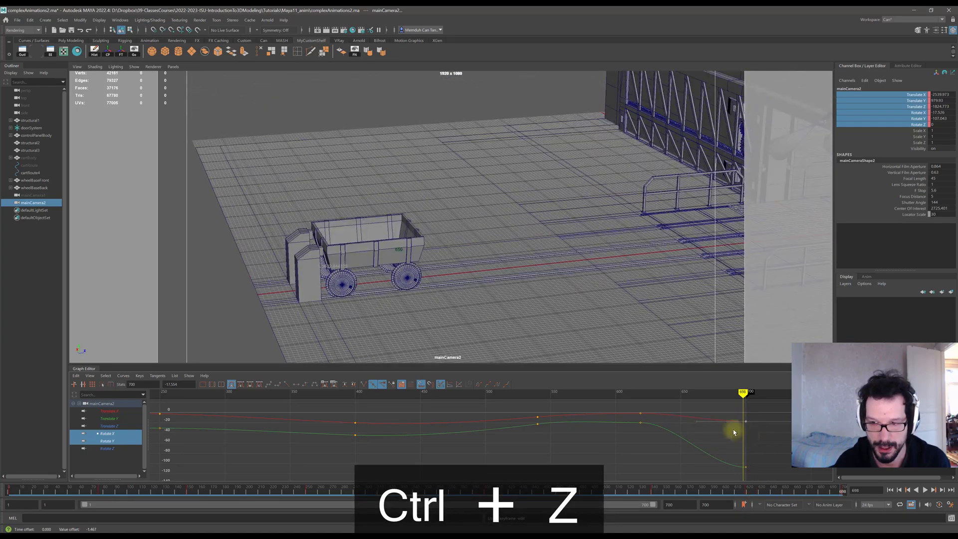
Try sliding a late Rotate Y key back to about frame 600, then undo it.
drag(655, 394, 616, 394)
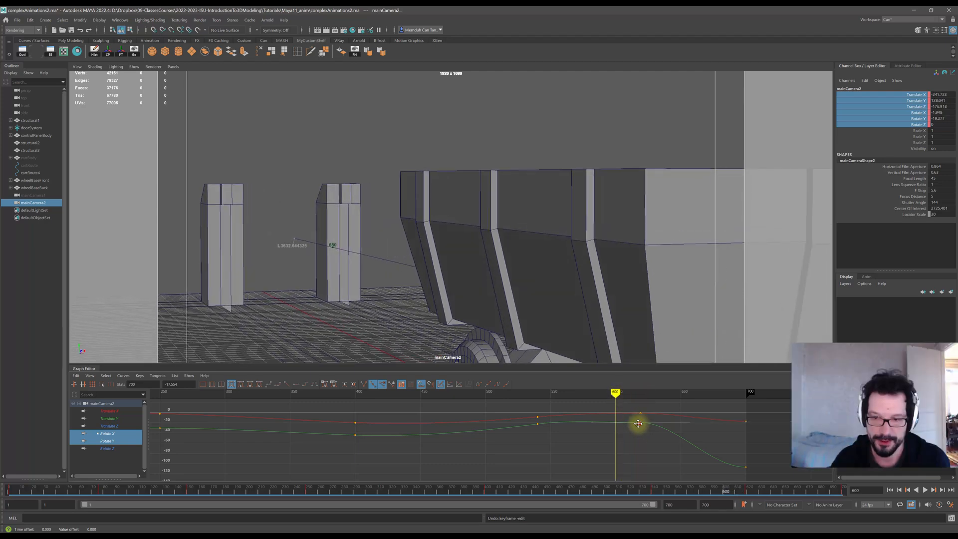
drag(638, 424, 616, 427)
key(ctrl+z)
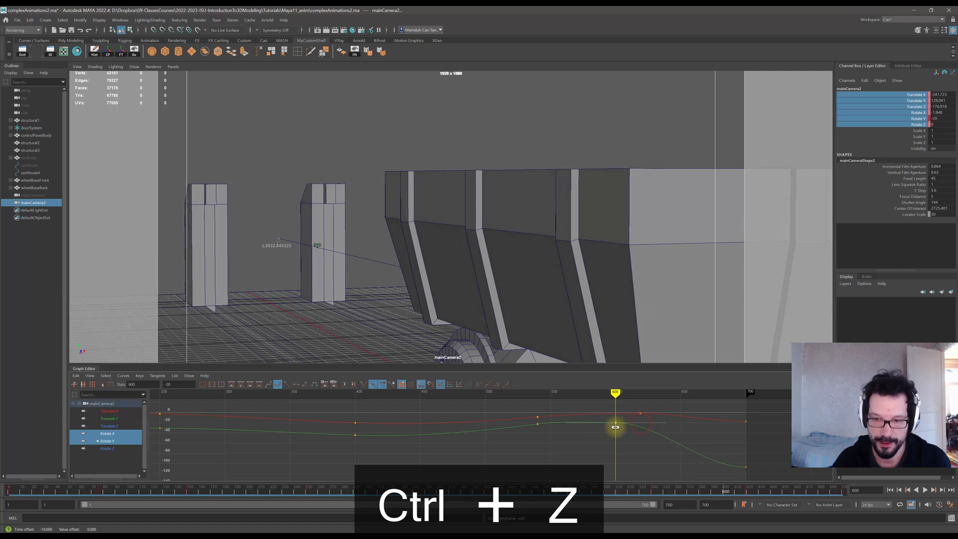
Set clamped tangents on the Rotate X and Rotate Y keys around frame 540.
drag(614, 393, 690, 408)
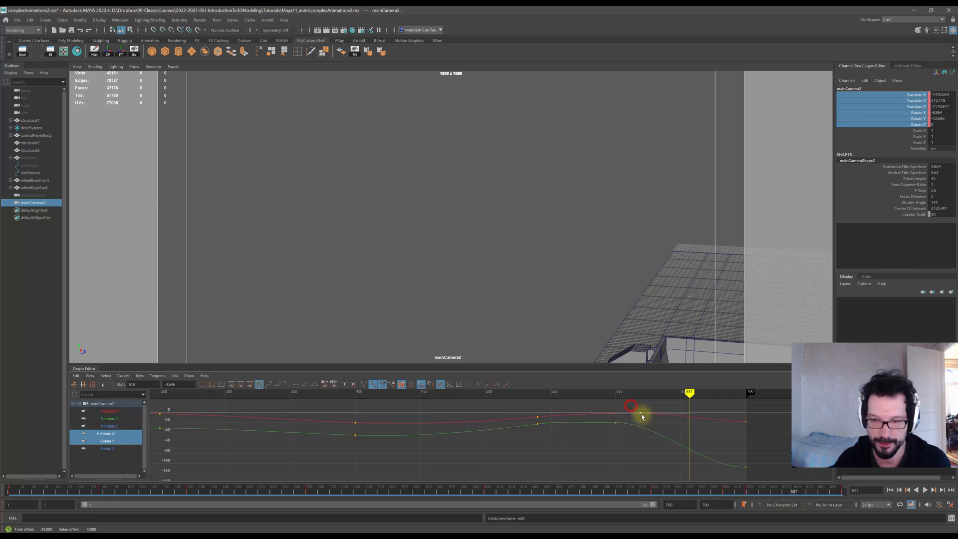
mouse_move(641, 416)
mouse_down()
mouse_move(616, 417)
mouse_move(596, 393)
mouse_move(705, 416)
mouse_move(616, 405)
mouse_move(616, 426)
mouse_move(597, 392)
mouse_move(522, 389)
mouse_move(545, 389)
mouse_up()
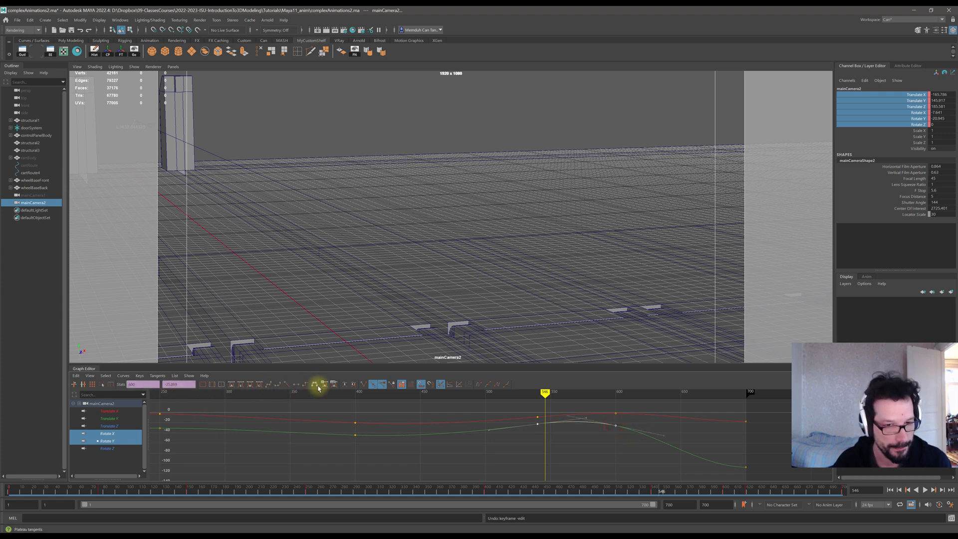
click(280, 385)
click(569, 443)
Scrub through the animation with all camera channels displayed to review the curves.
mouse_move(546, 398)
mouse_down()
mouse_move(510, 399)
mouse_move(612, 411)
mouse_move(549, 398)
mouse_move(540, 403)
mouse_move(560, 402)
mouse_move(537, 402)
mouse_move(537, 422)
mouse_move(514, 395)
mouse_move(499, 395)
mouse_move(719, 429)
mouse_up()
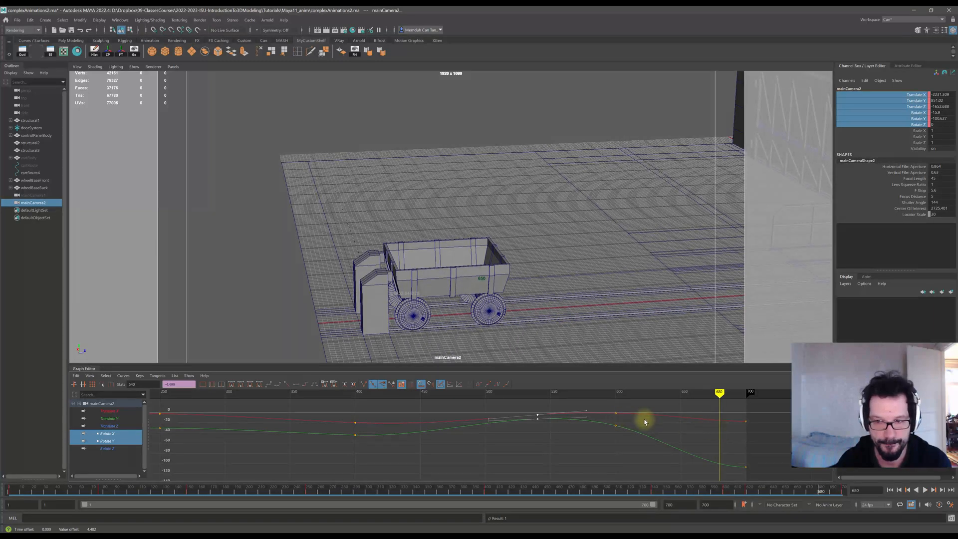
drag(669, 401, 617, 416)
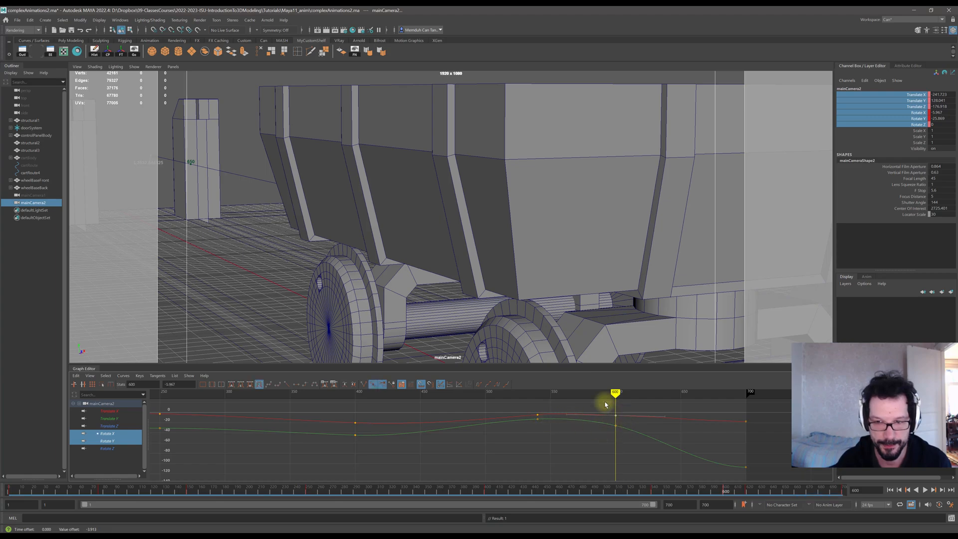
drag(617, 394, 534, 386)
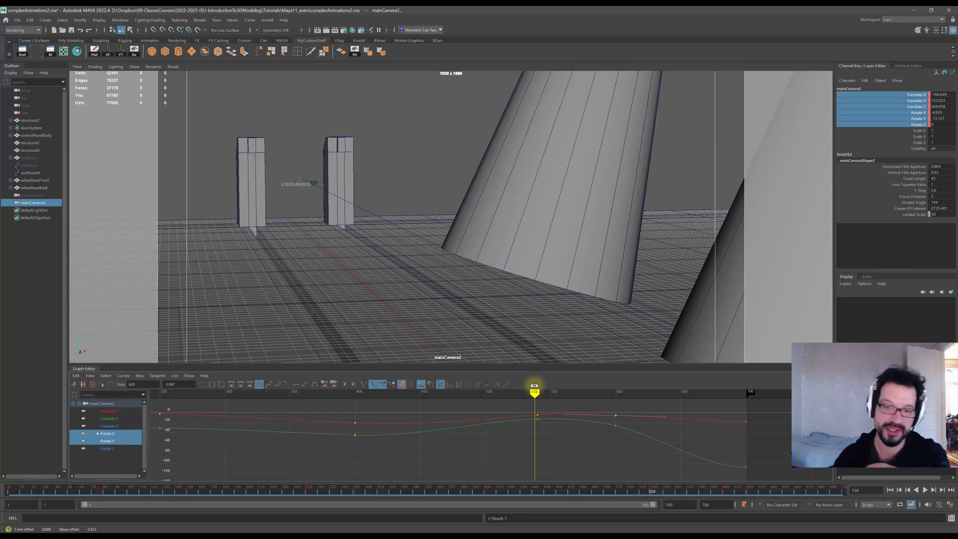
drag(106, 452, 114, 412)
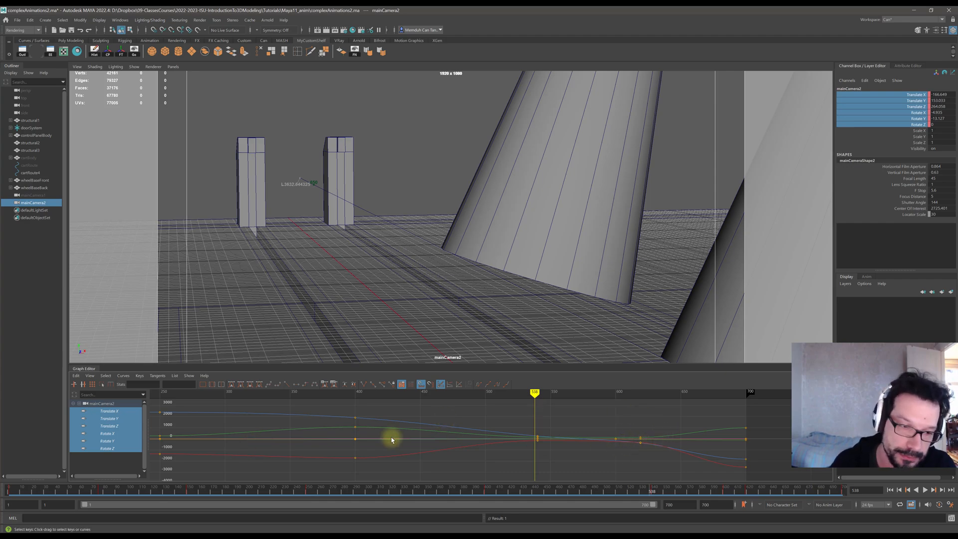
mouse_move(533, 404)
mouse_down()
mouse_move(565, 393)
mouse_move(637, 402)
mouse_move(600, 393)
mouse_up()
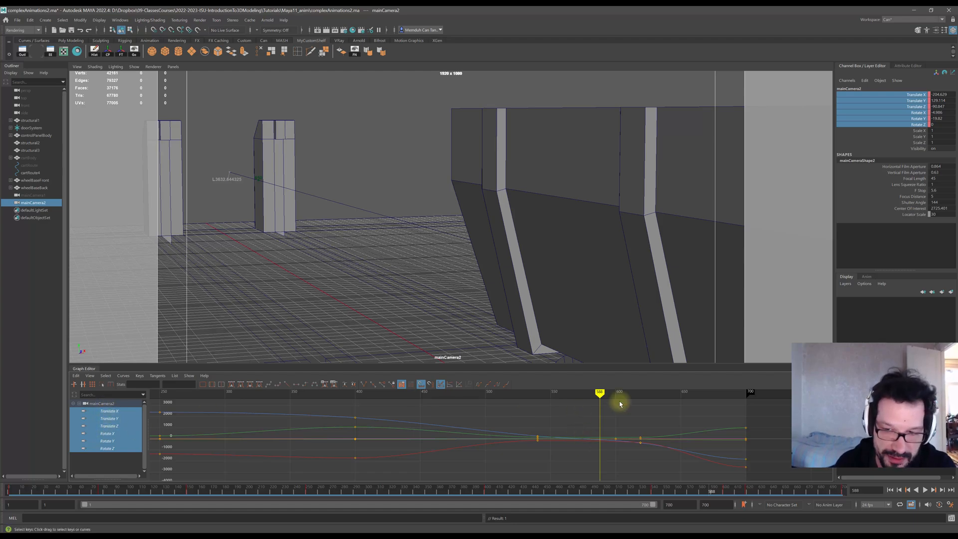
drag(598, 394, 535, 394)
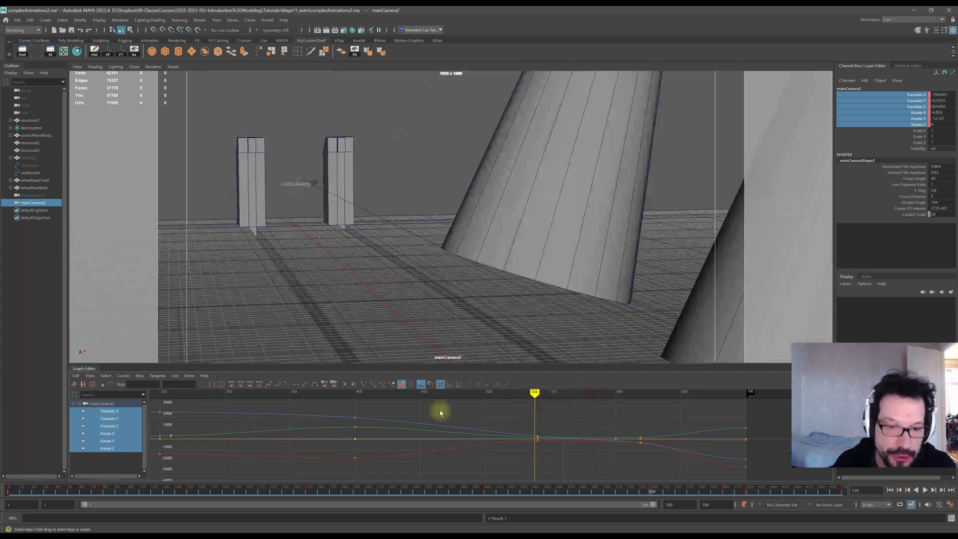
mouse_move(355, 394)
mouse_down()
mouse_move(327, 391)
mouse_move(513, 395)
mouse_move(539, 407)
mouse_up()
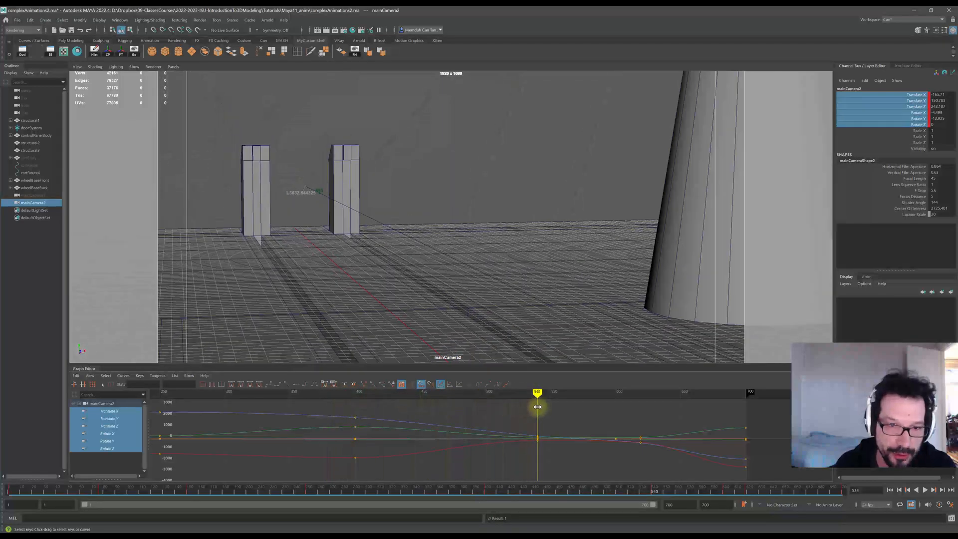
mouse_move(538, 407)
mouse_down()
mouse_move(412, 394)
mouse_move(538, 412)
mouse_up()
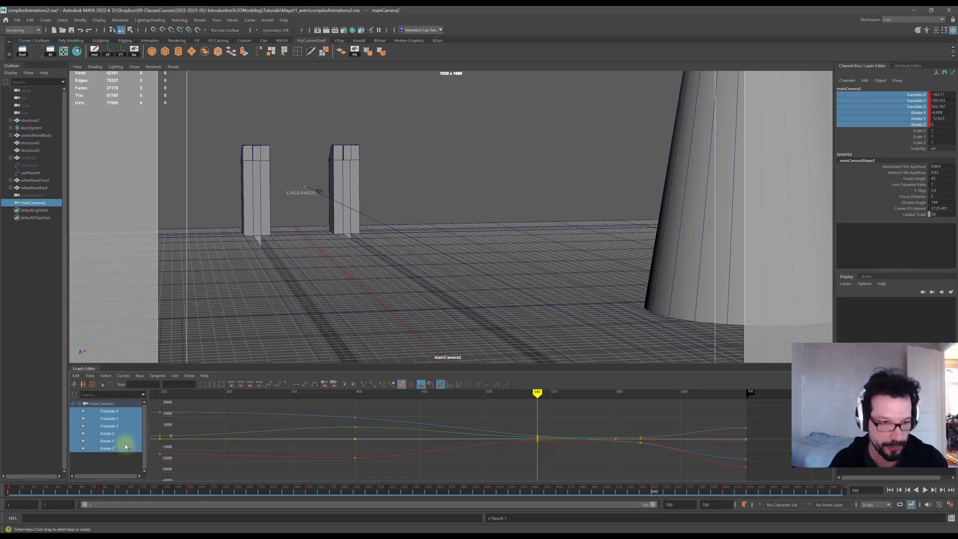
Display only the Rotate X and Rotate Y curves and shift the key at frame 540 slightly earlier.
click(113, 459)
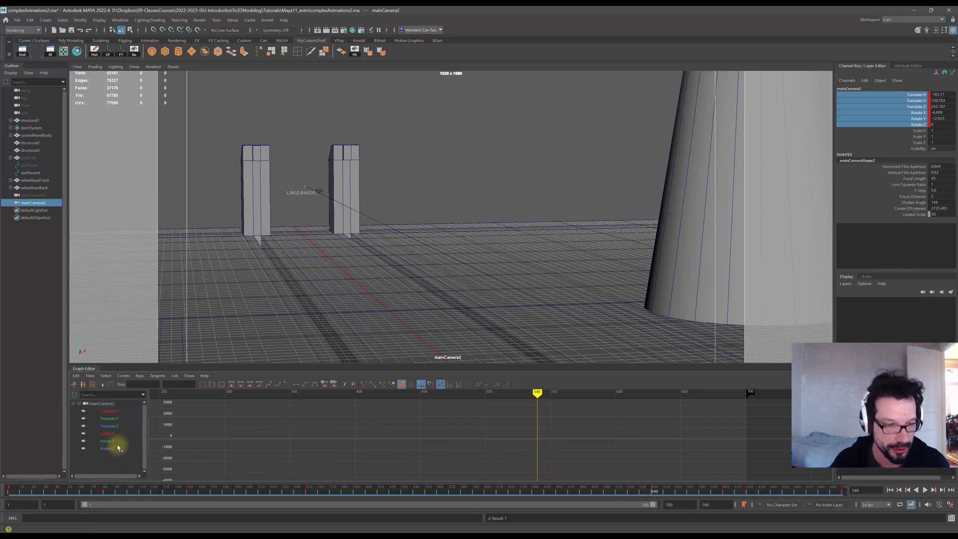
click(115, 414)
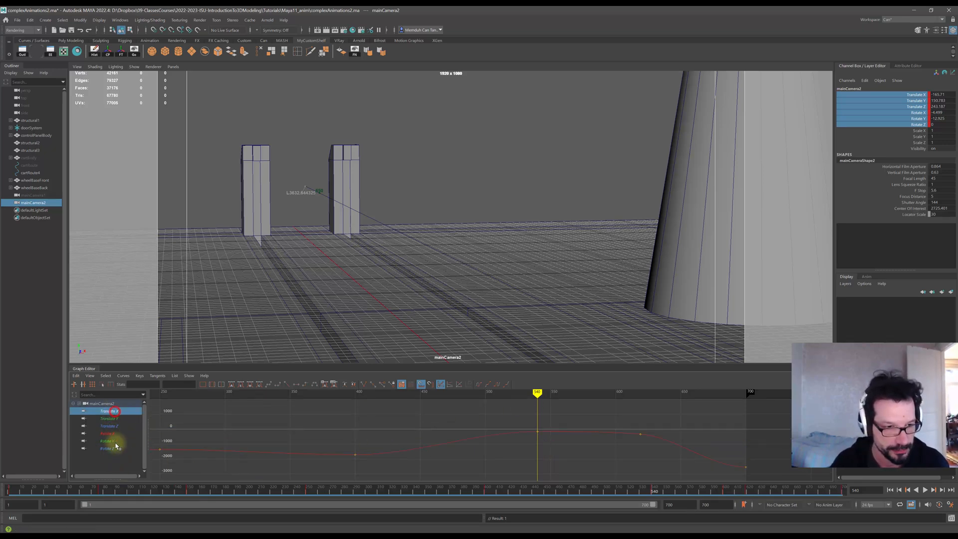
click(108, 433)
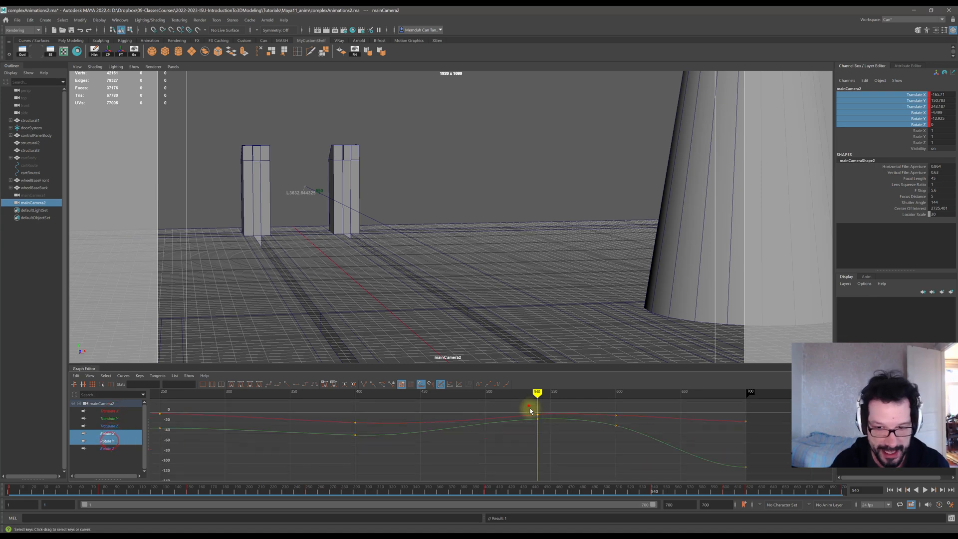
shift+middle_drag(538, 418, 514, 417)
Try raising the Rotate Y key at frame 400 while scrubbing around it, undoing the changes.
mouse_move(537, 393)
mouse_down()
mouse_move(364, 394)
mouse_move(534, 412)
mouse_move(341, 406)
mouse_move(425, 420)
mouse_move(355, 417)
mouse_up()
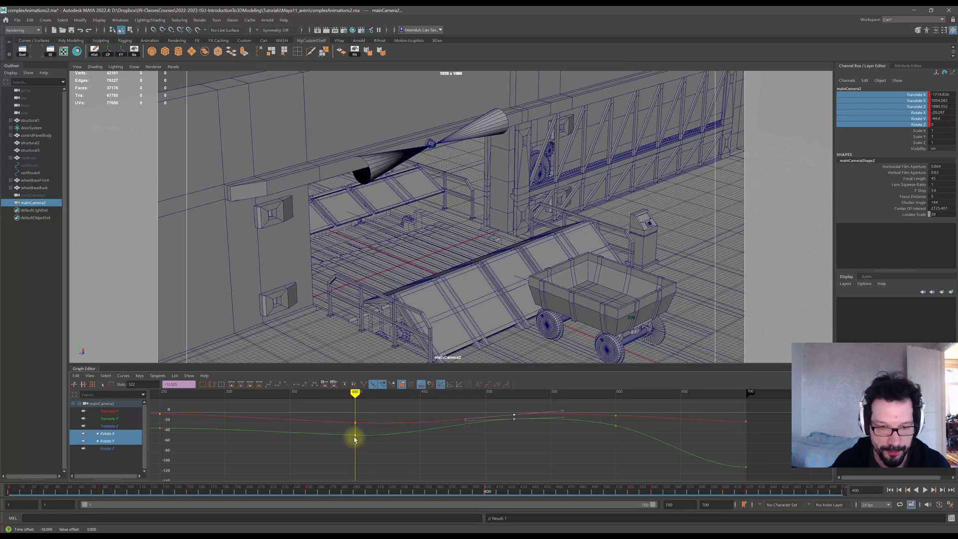
middle_drag(355, 436, 356, 423)
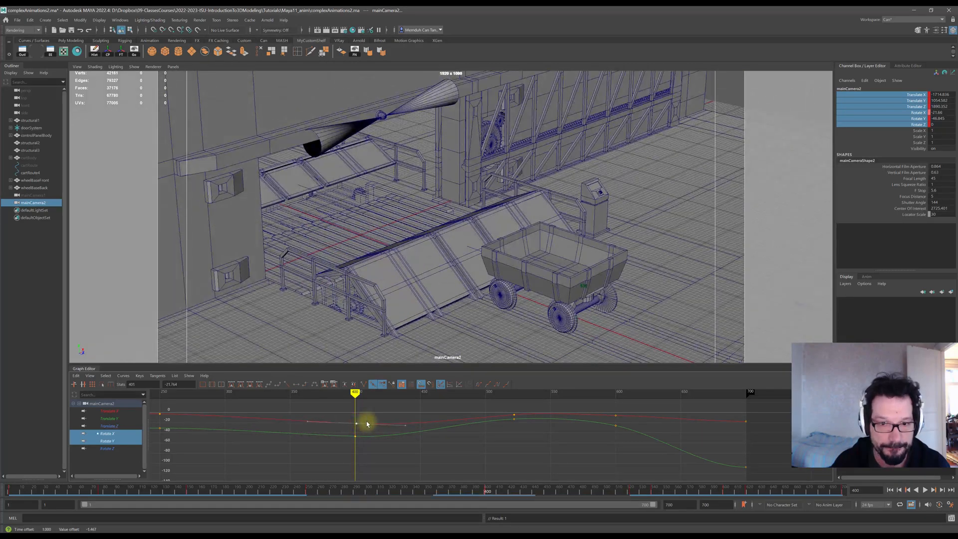
drag(355, 393, 341, 393)
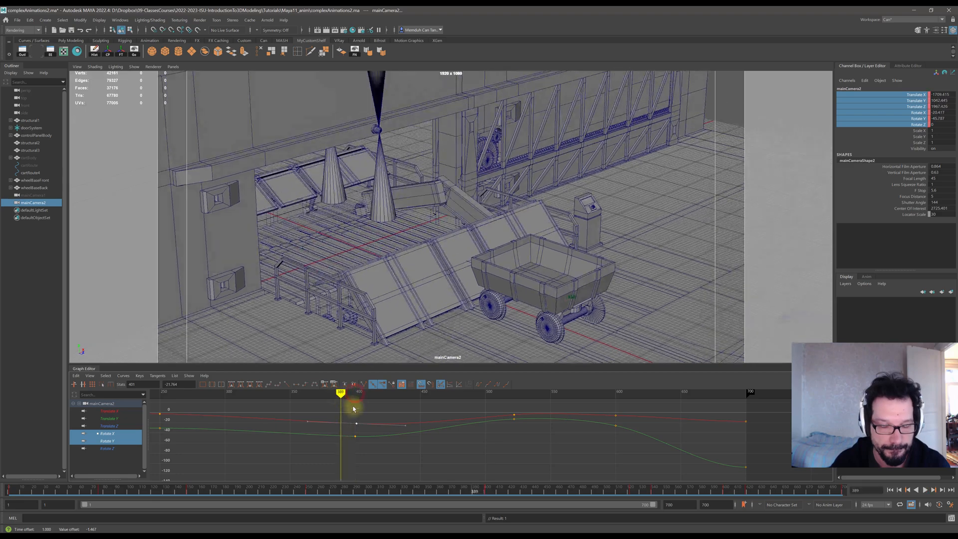
key(ctrl+z)
key(ctrl+z)
key(ctrl+z)
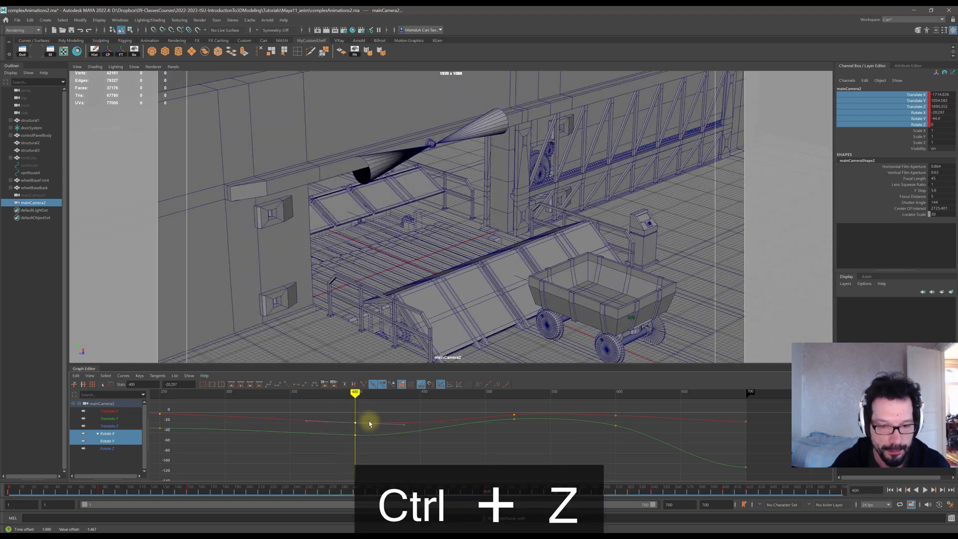
shift+click(356, 437)
shift+middle_drag(356, 437, 355, 437)
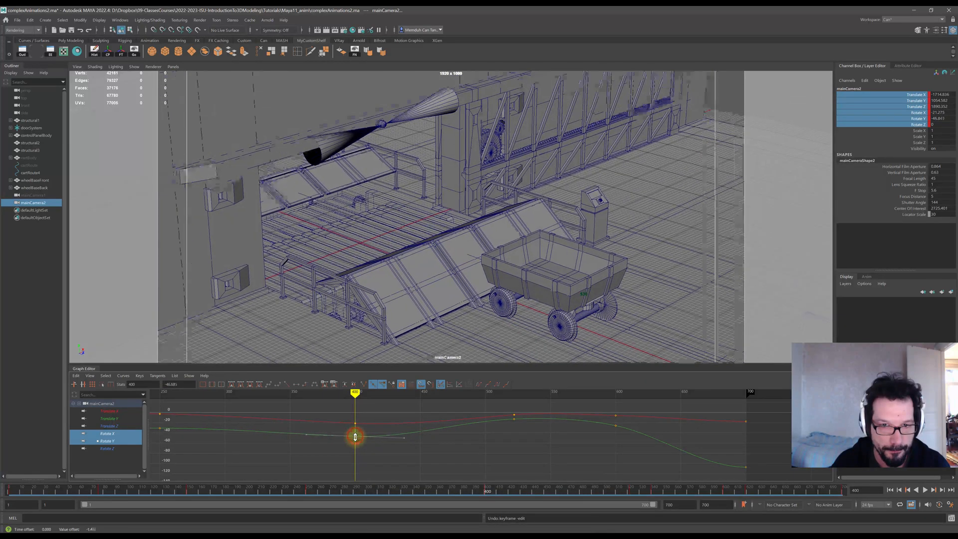
key(ctrl+z)
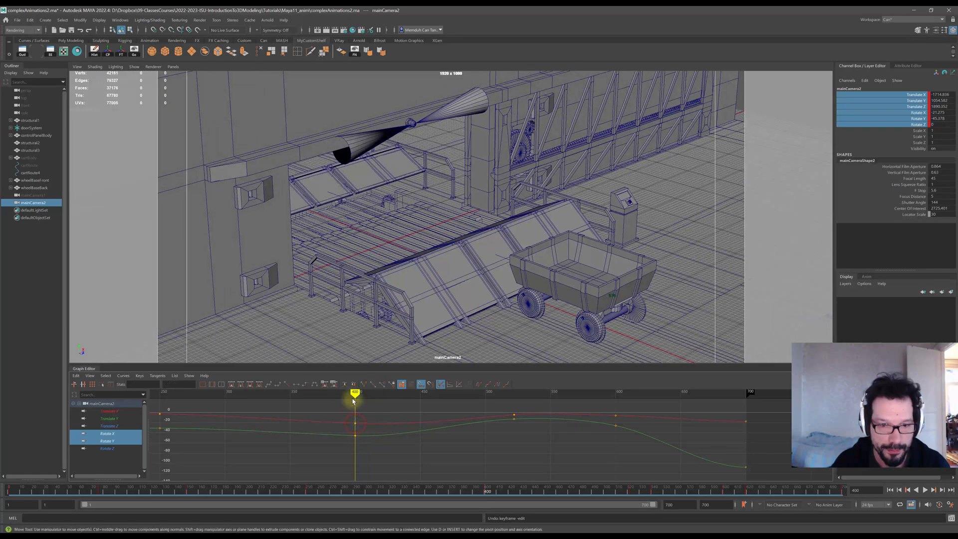
mouse_move(355, 391)
mouse_down()
mouse_move(164, 391)
mouse_move(241, 391)
mouse_move(276, 405)
mouse_move(498, 437)
mouse_move(378, 435)
mouse_move(391, 436)
mouse_up()
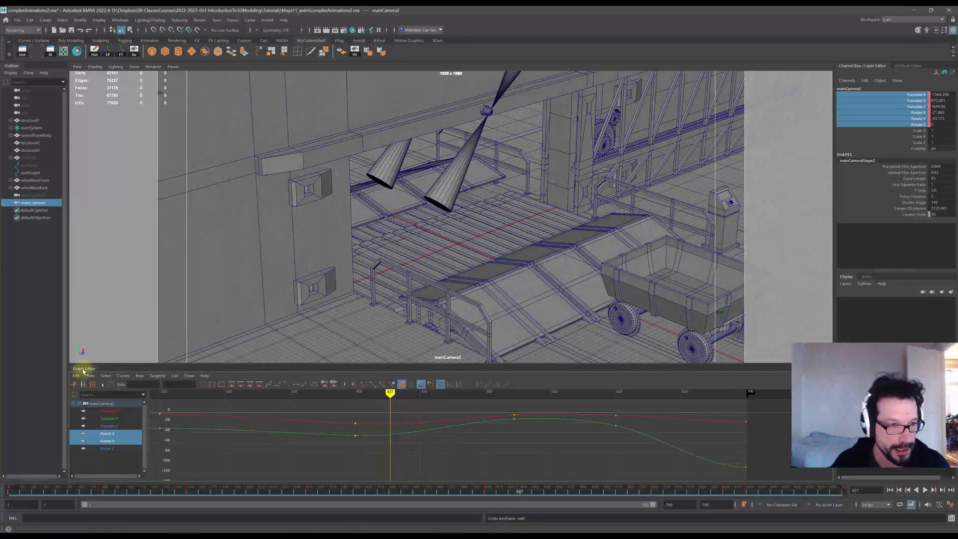
Switch to the Translate X curve and try shifting its key at frame 400 earlier, then undo it.
click(112, 412)
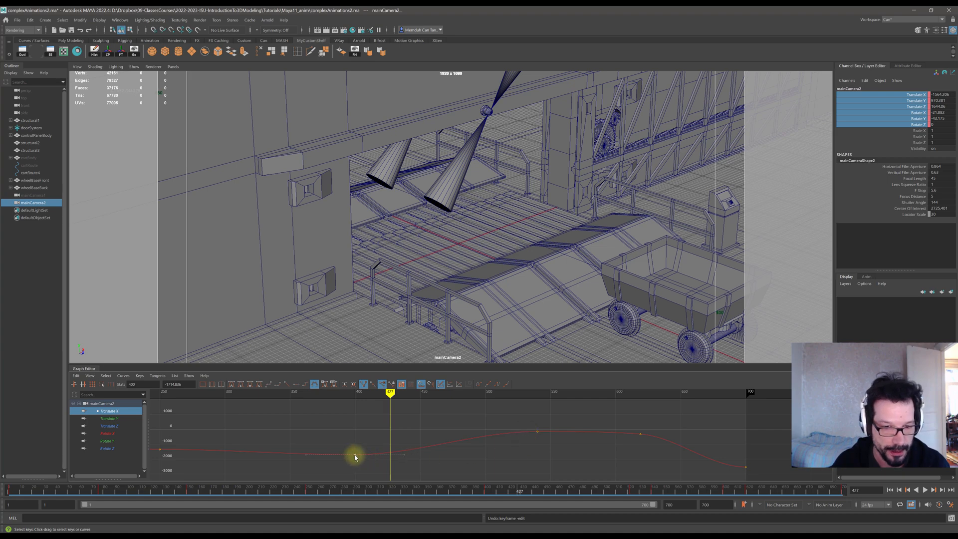
middle_drag(355, 457, 341, 458)
key(ctrl+z)
key(ctrl+z)
key(ctrl+z)
key(ctrl+z)
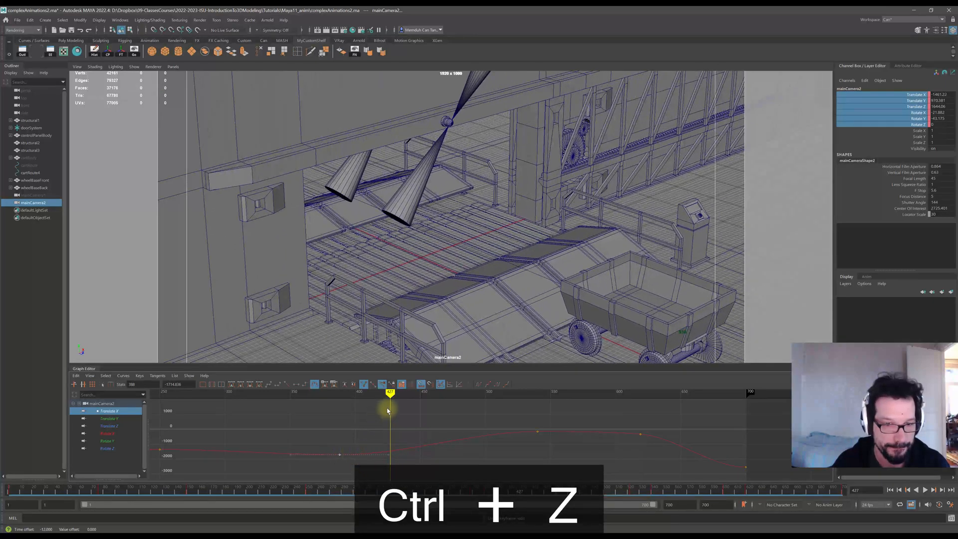
mouse_move(391, 393)
mouse_down()
mouse_move(272, 392)
mouse_move(404, 407)
mouse_move(332, 400)
mouse_up()
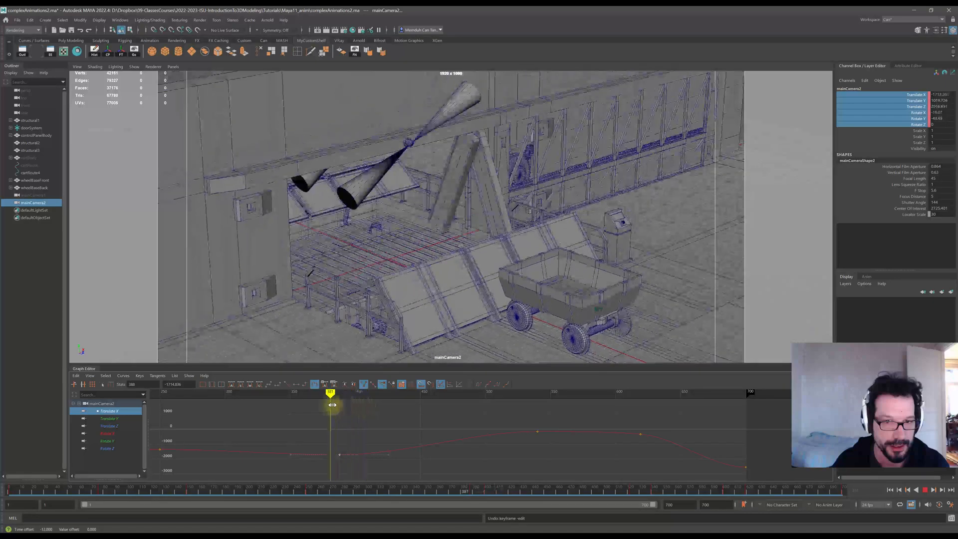
Shift the Translate X key near frame 500 slightly earlier, scrubbing around it to check the camera motion.
key(ctrl+z)
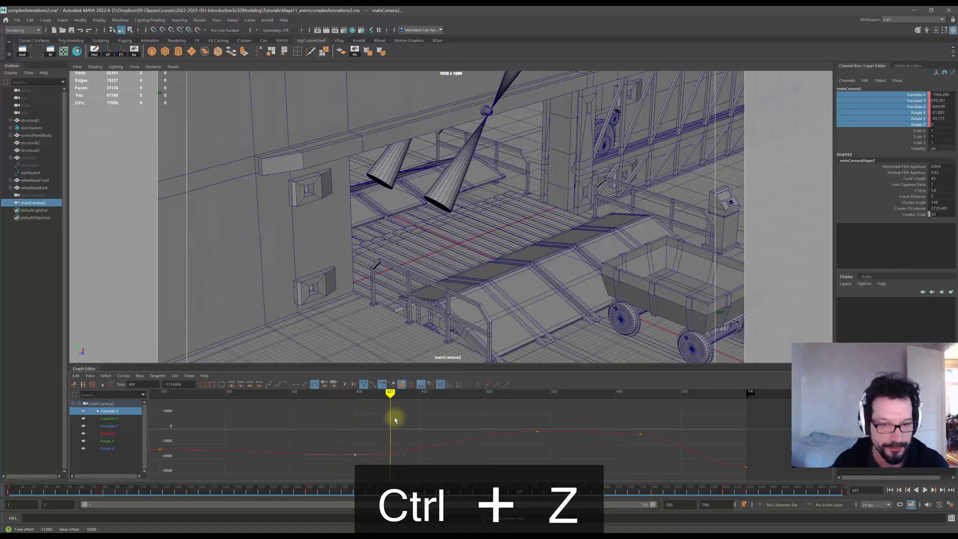
mouse_move(390, 394)
mouse_down()
mouse_move(364, 397)
mouse_move(507, 407)
mouse_move(476, 406)
mouse_move(493, 408)
mouse_up()
drag(538, 434, 525, 432)
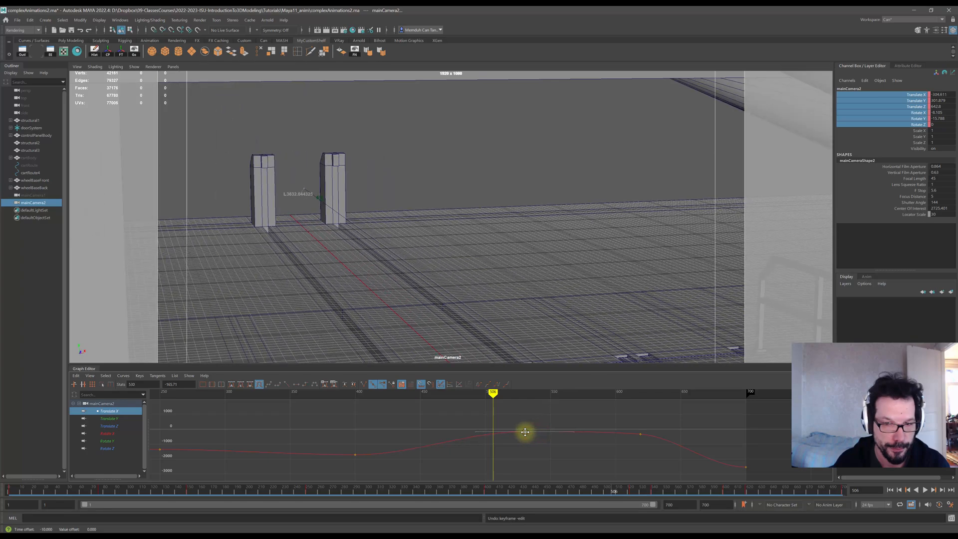
mouse_move(485, 392)
mouse_down()
mouse_move(342, 394)
mouse_move(566, 426)
mouse_move(364, 420)
mouse_move(455, 434)
mouse_up()
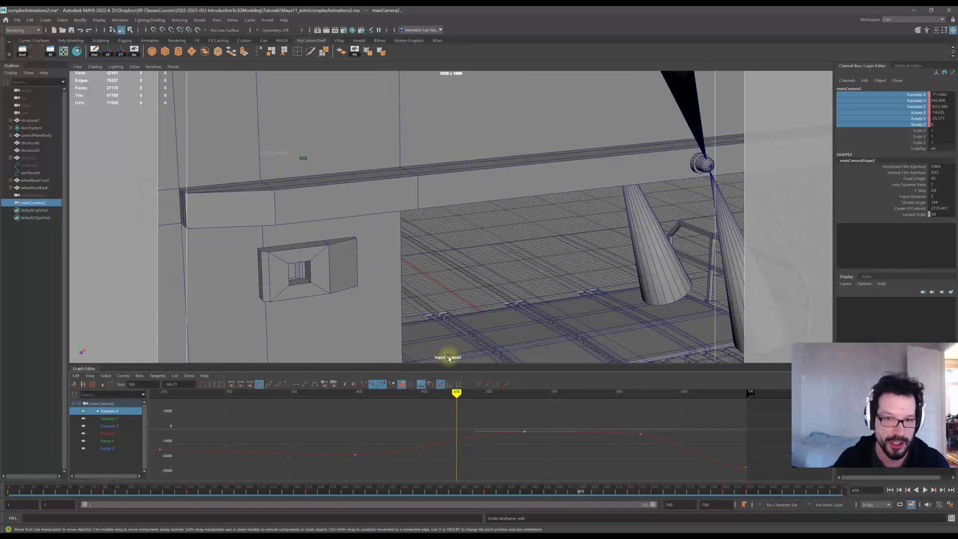
drag(458, 395, 397, 395)
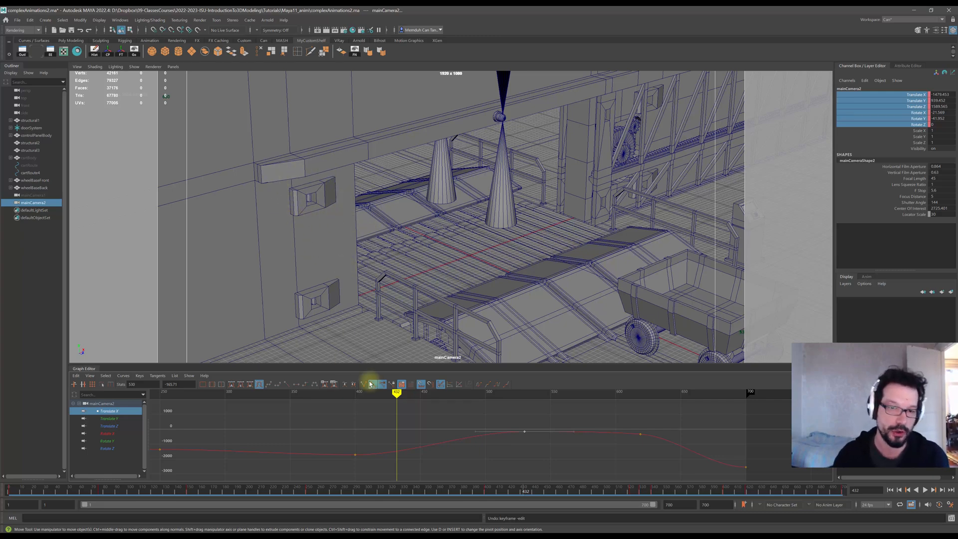
mouse_move(396, 396)
mouse_down()
mouse_move(351, 398)
mouse_move(458, 417)
mouse_up()
drag(526, 434, 510, 429)
mouse_move(458, 392)
mouse_down()
mouse_move(342, 397)
mouse_move(492, 419)
mouse_move(469, 413)
mouse_move(468, 394)
mouse_move(577, 410)
mouse_move(588, 396)
mouse_move(662, 407)
mouse_move(653, 406)
mouse_up()
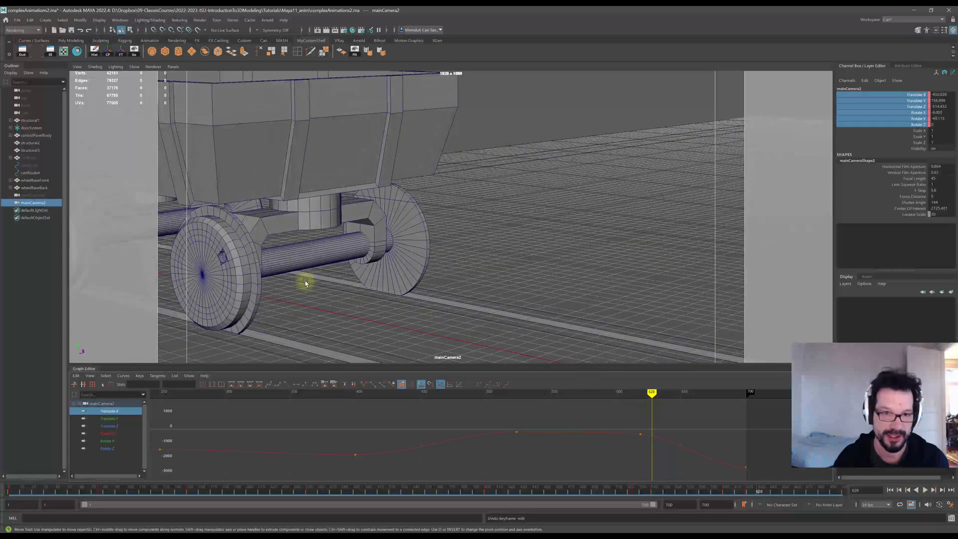
drag(653, 394, 657, 394)
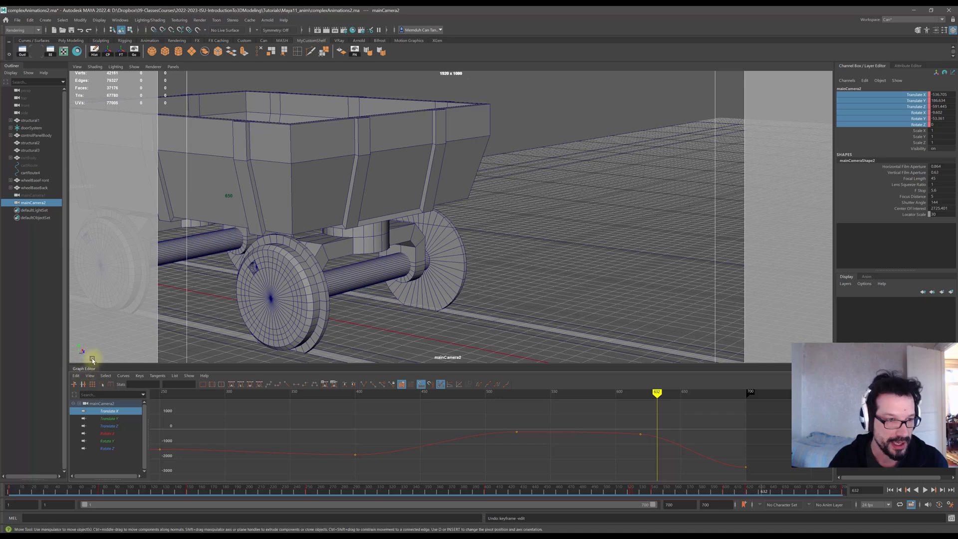
Display the Translate Z curve and shift its keys near frames 500 and 600 slightly earlier.
click(113, 426)
drag(621, 438, 649, 463)
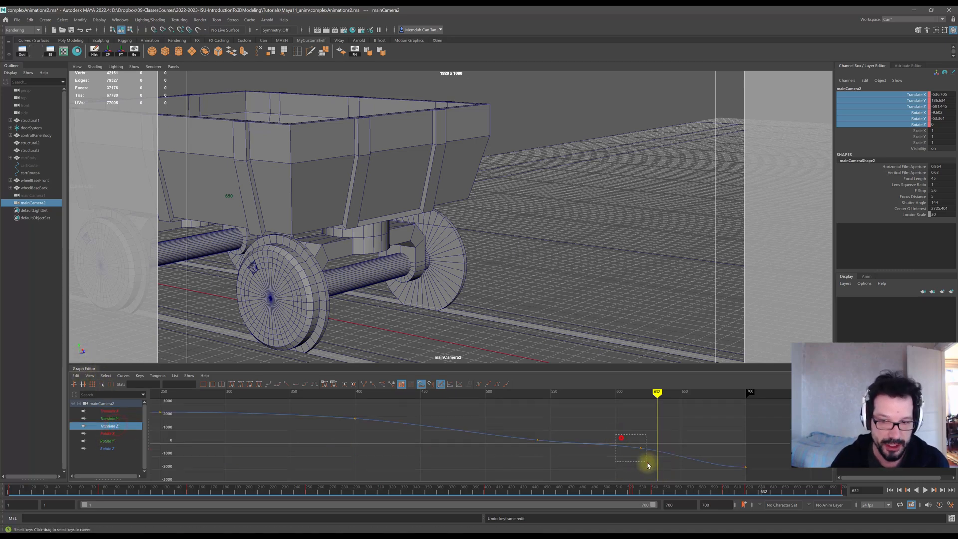
shift+middle_drag(641, 451, 631, 448)
drag(517, 425, 548, 454)
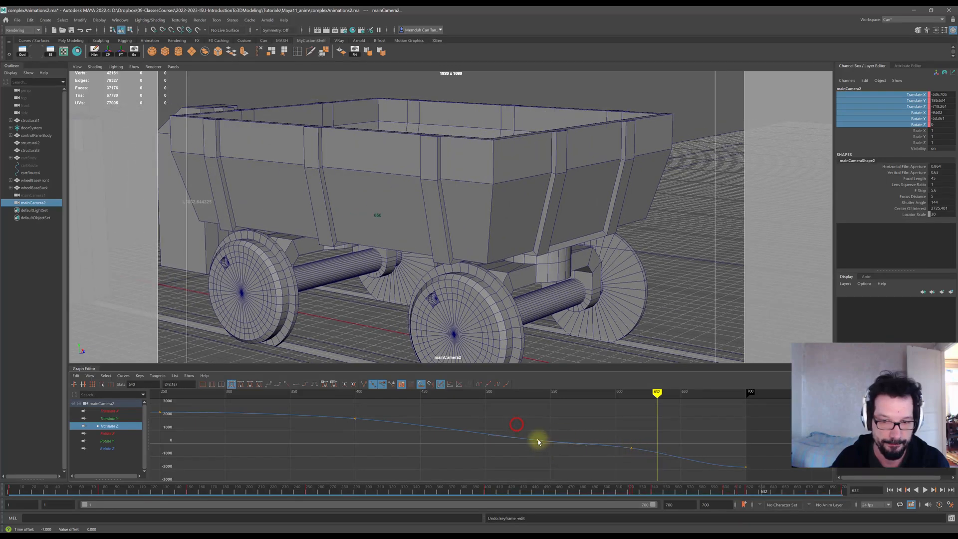
shift+middle_drag(538, 442, 526, 441)
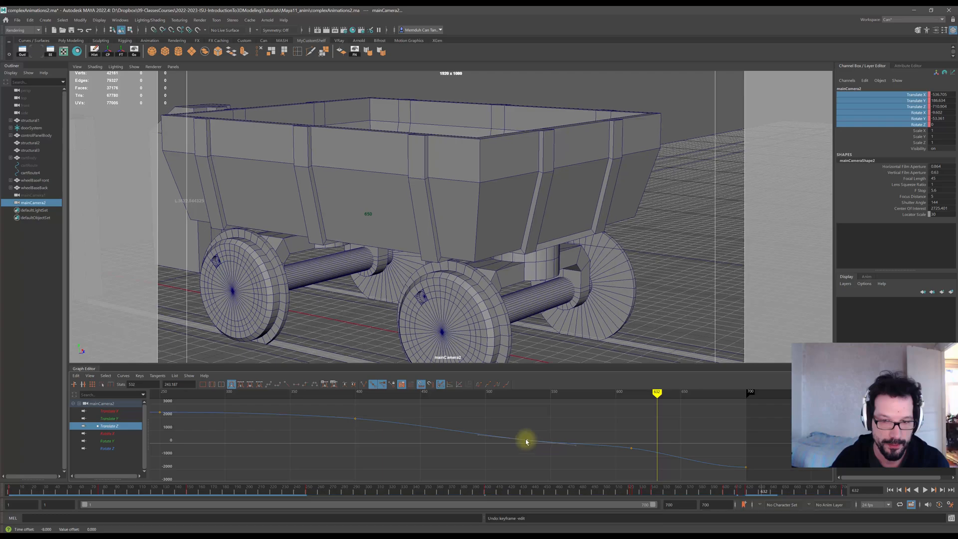
mouse_move(338, 395)
mouse_down()
mouse_move(651, 444)
mouse_move(631, 444)
mouse_up()
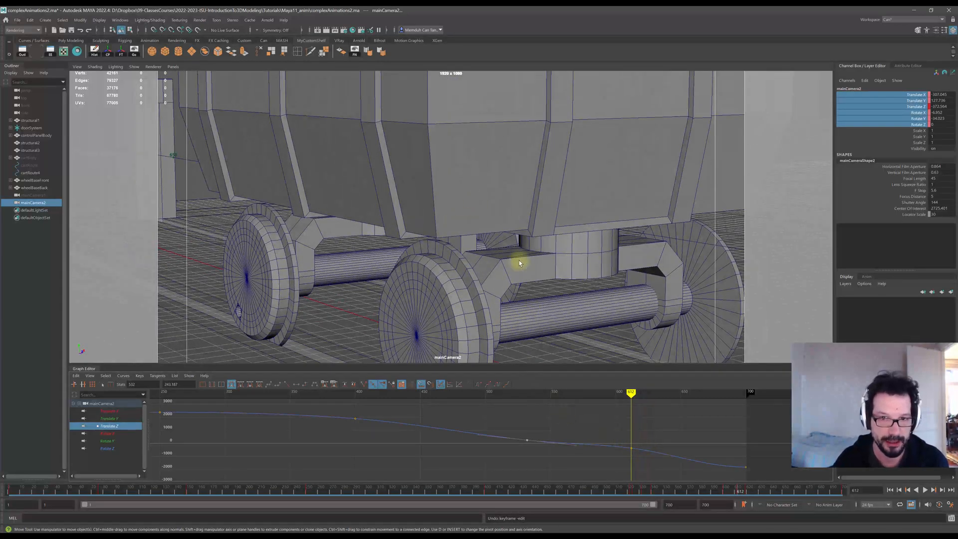
click(109, 441)
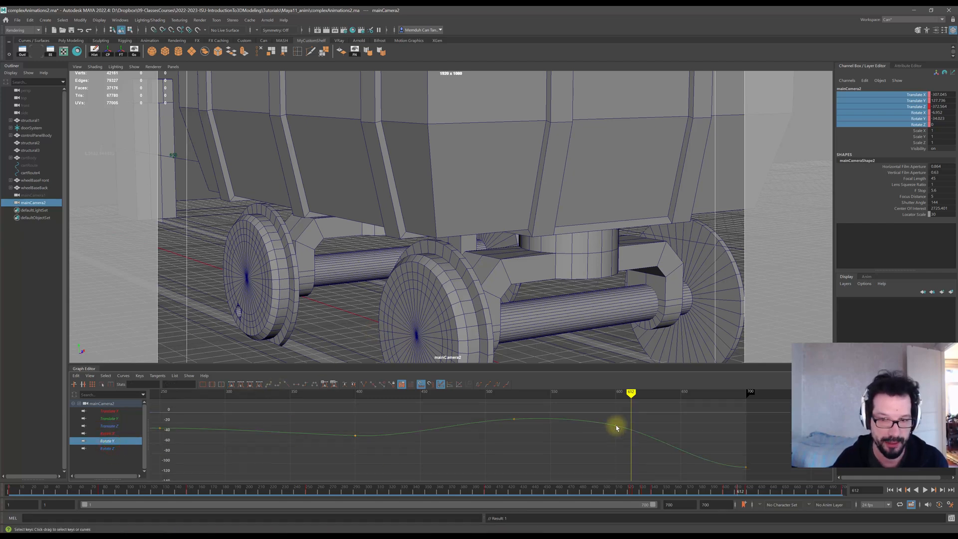
drag(616, 426, 616, 425)
key(ctrl+z)
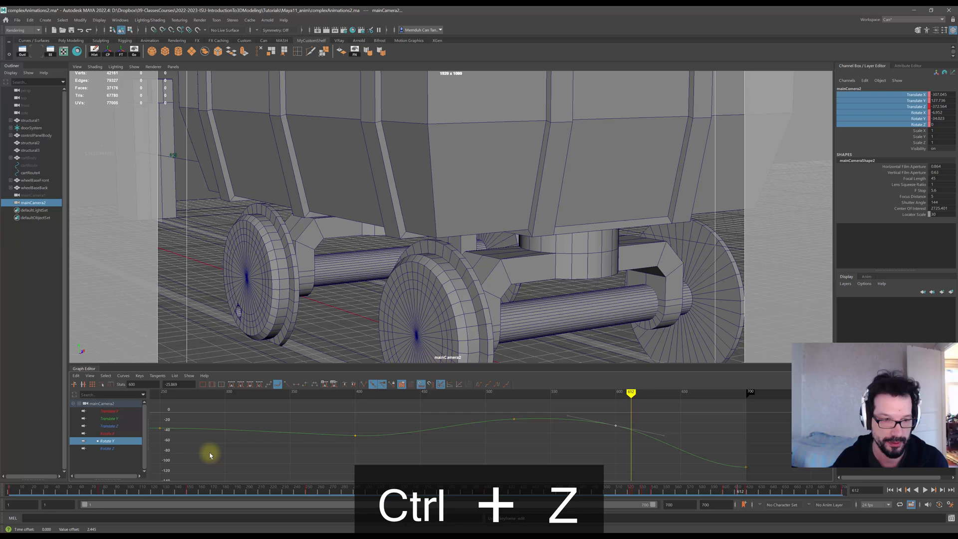
On the Rotate X curve, adjust the tangent of the key near frame 600 and set it to spline tangents.
click(108, 434)
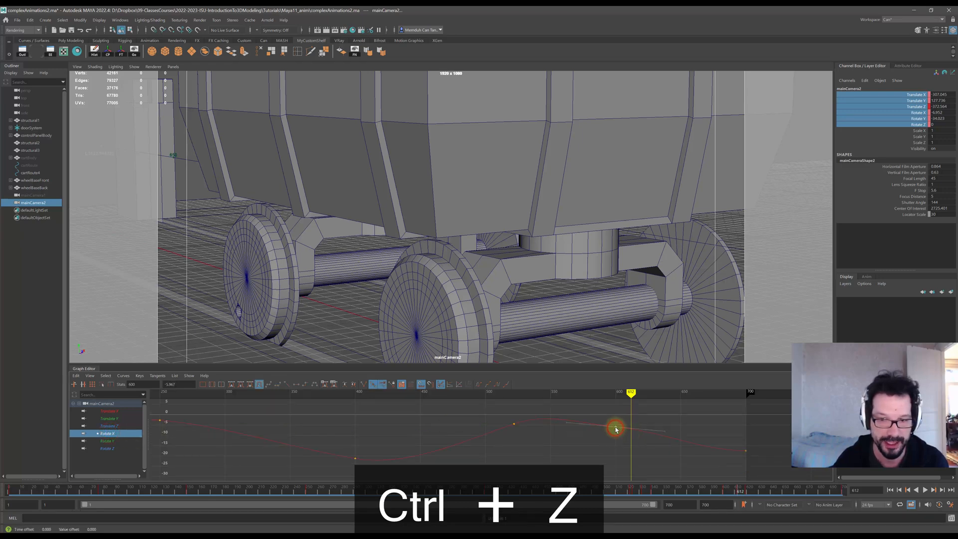
drag(615, 424, 616, 424)
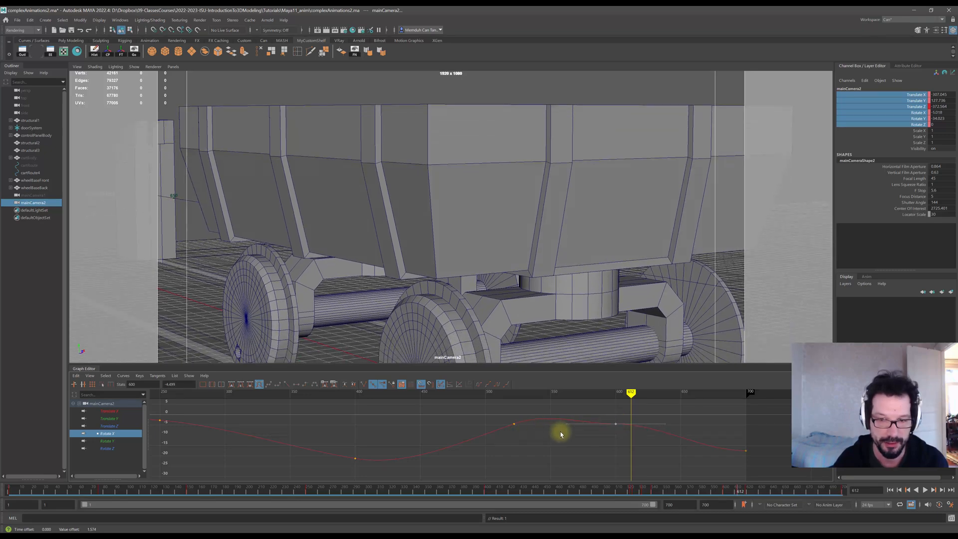
drag(665, 426, 665, 428)
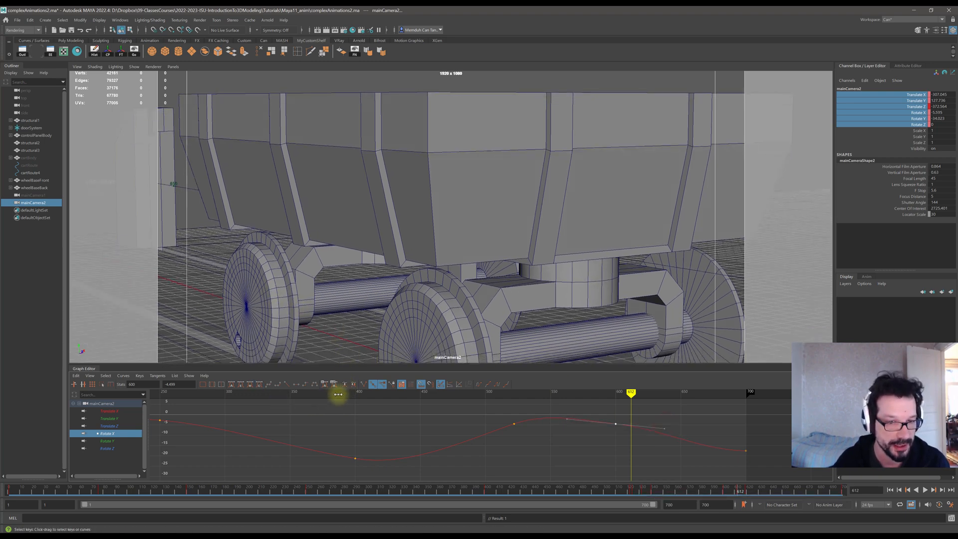
click(314, 387)
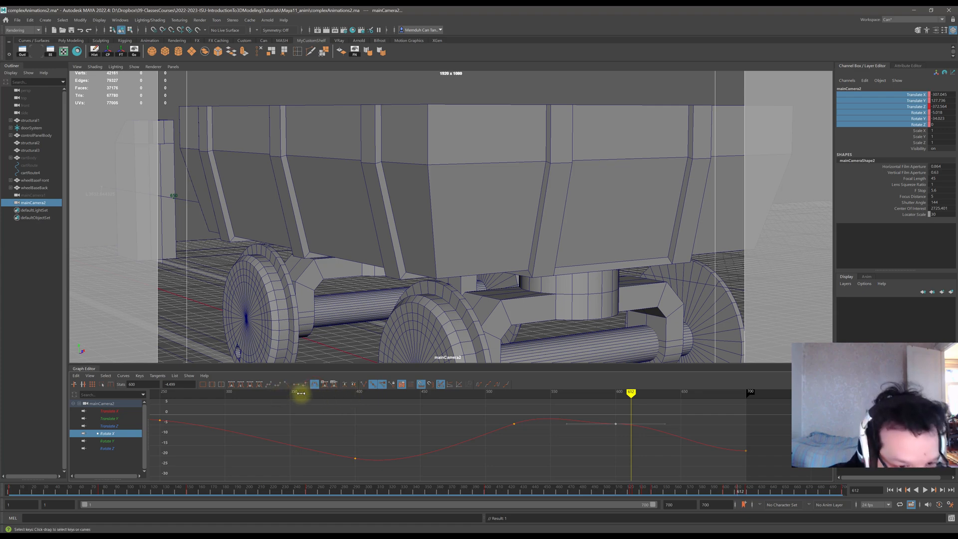
click(269, 387)
mouse_move(628, 393)
mouse_down()
mouse_move(456, 397)
mouse_move(716, 417)
mouse_up()
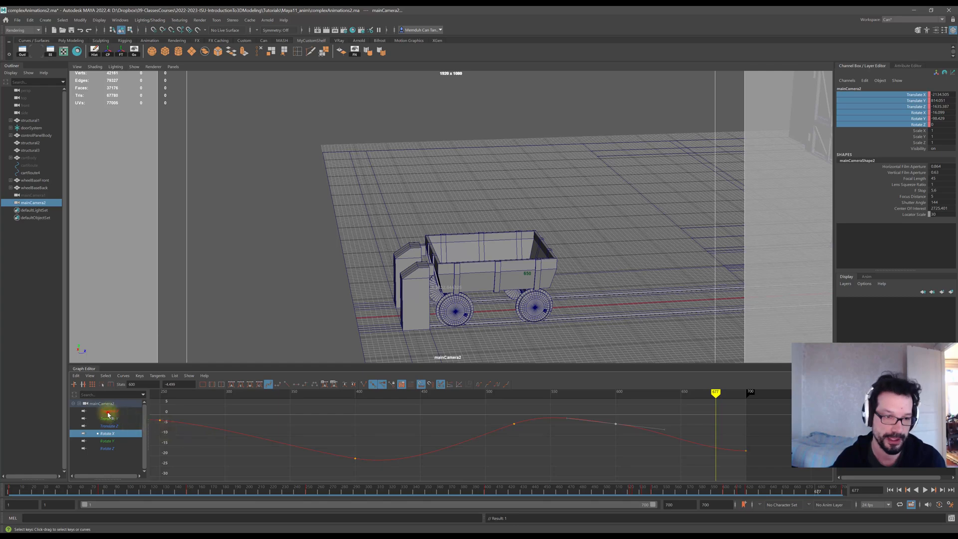
Display and frame all camera curves, then play the animation from the start to review it.
drag(107, 415, 111, 450)
key(f)
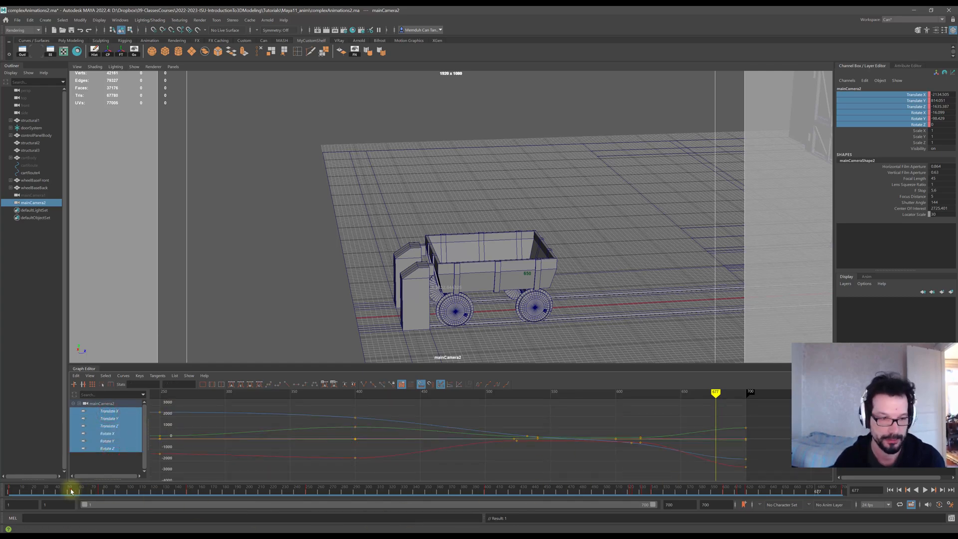
drag(71, 492, 8, 491)
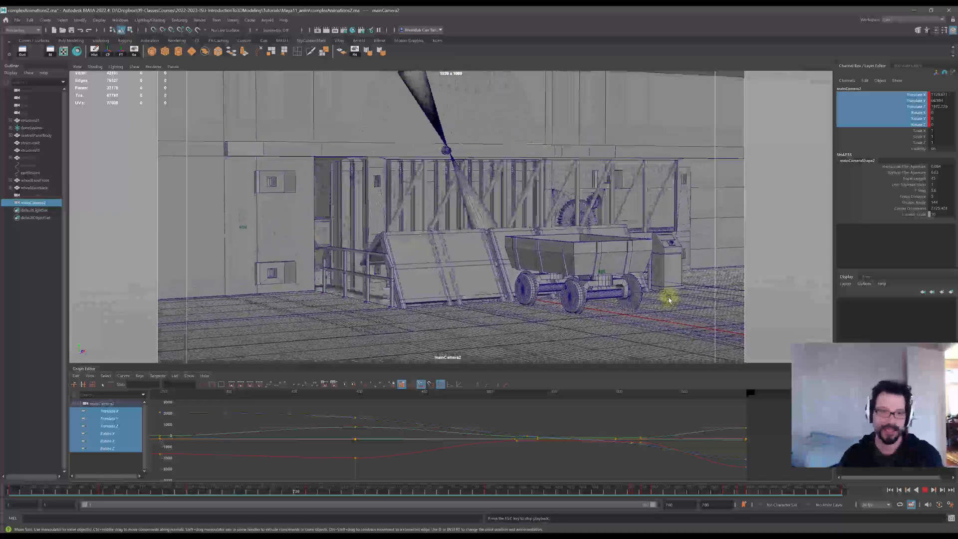
click(924, 491)
drag(110, 492, 91, 492)
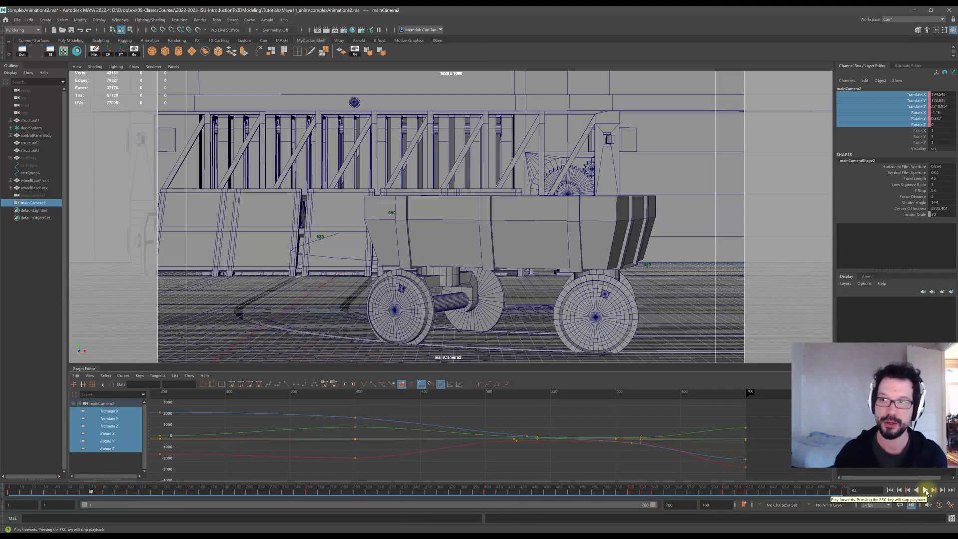
click(926, 491)
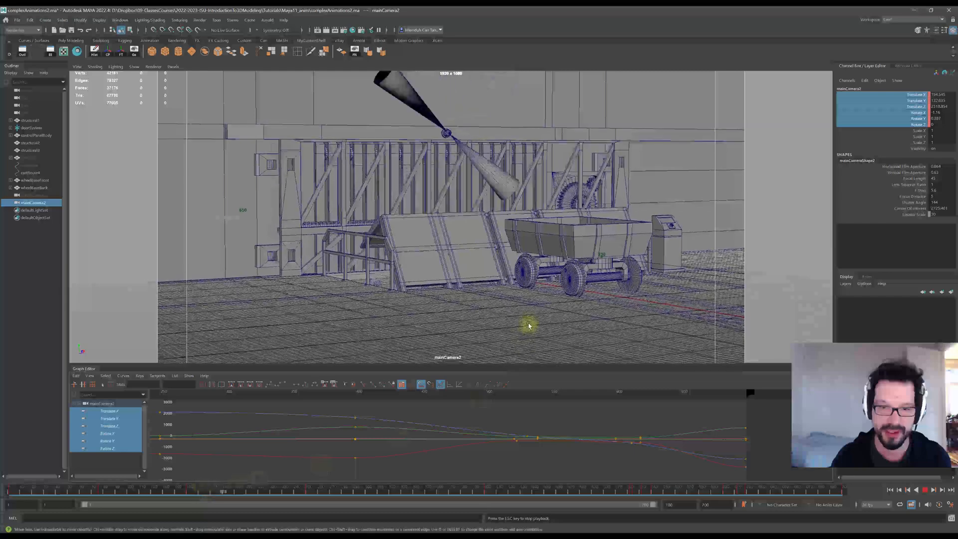
click(925, 490)
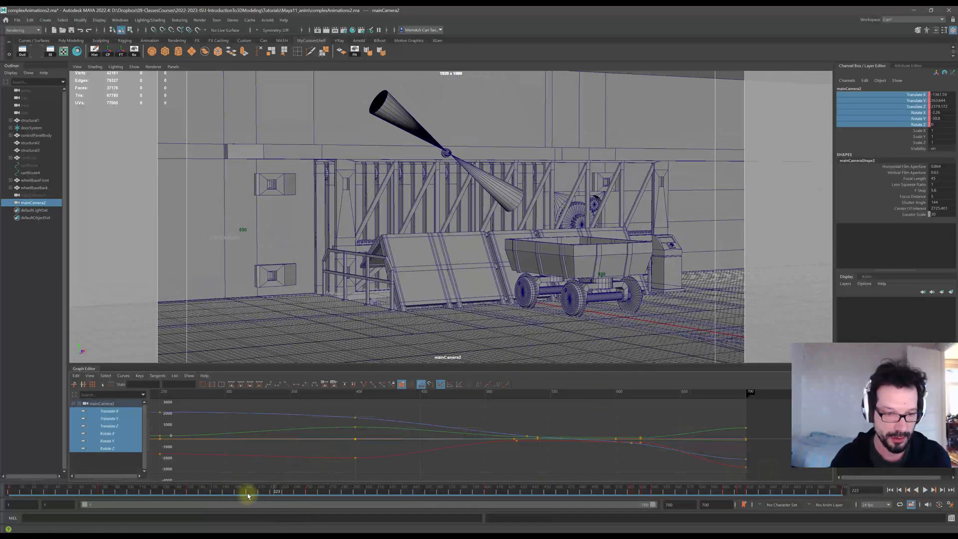
Try setting the keys near frame 200 to clamped tangents, playing back and undoing the change.
drag(248, 495, 188, 494)
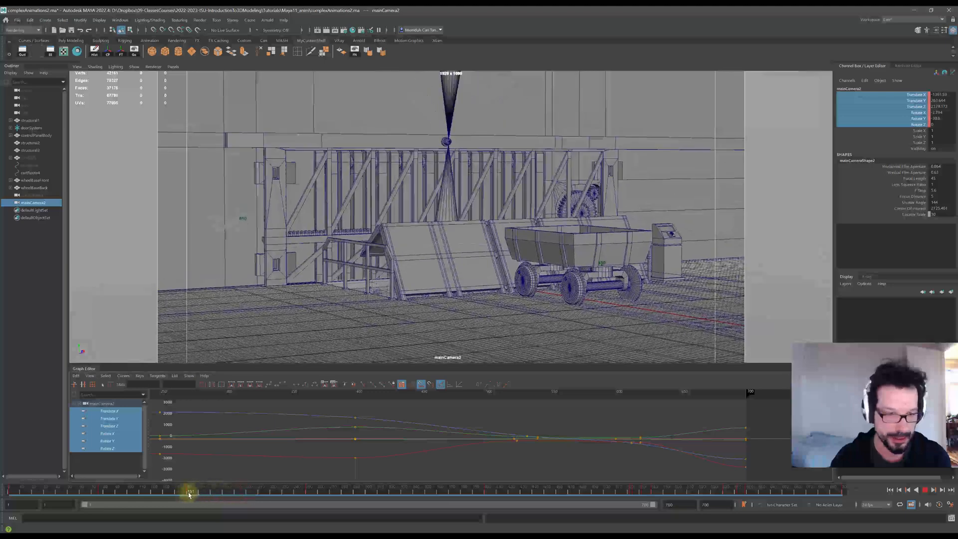
scroll(272, 456, down, 4)
scroll(294, 457, up, 2)
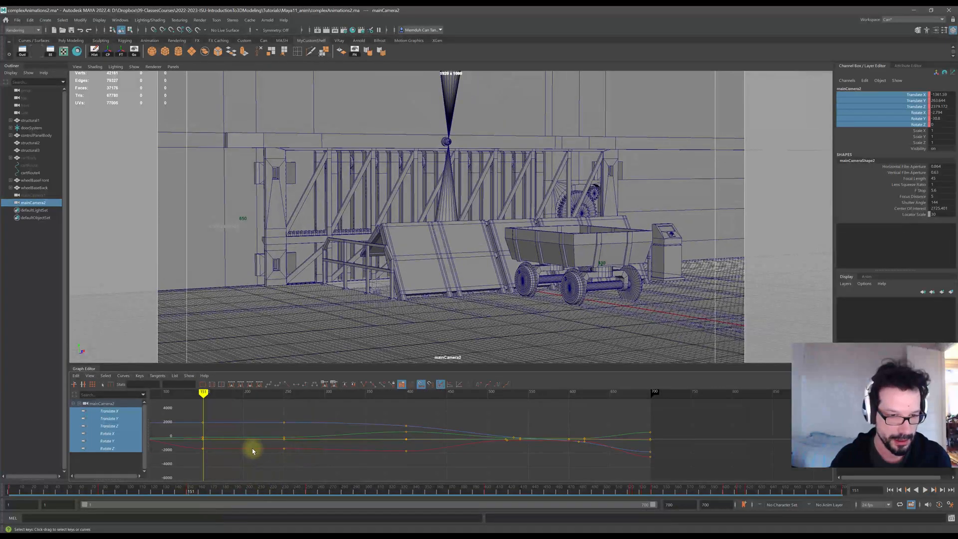
drag(191, 493, 215, 492)
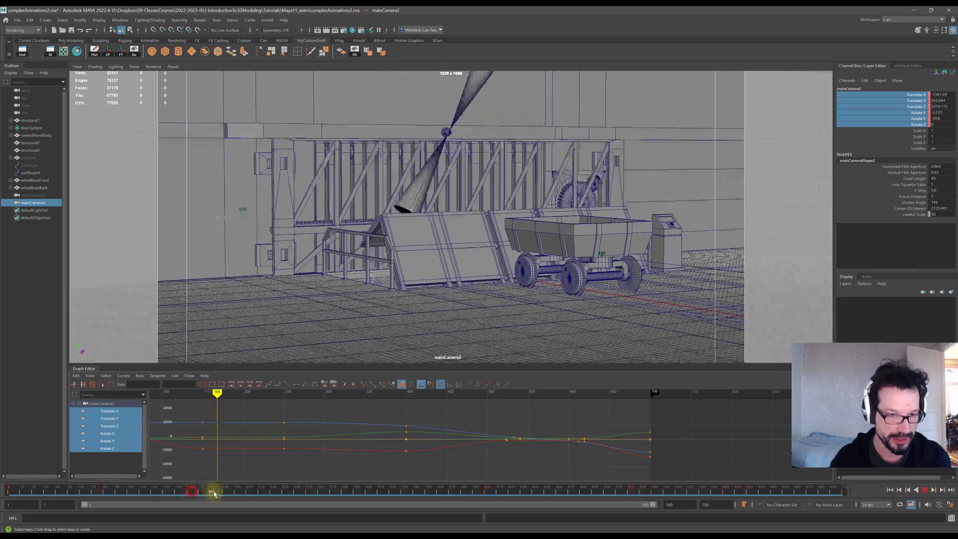
click(202, 438)
drag(220, 433, 293, 456)
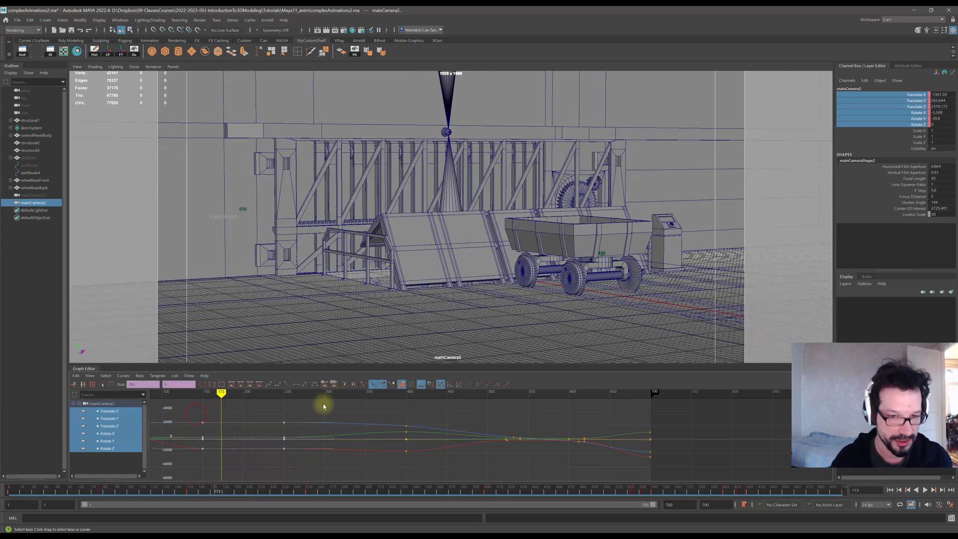
click(277, 385)
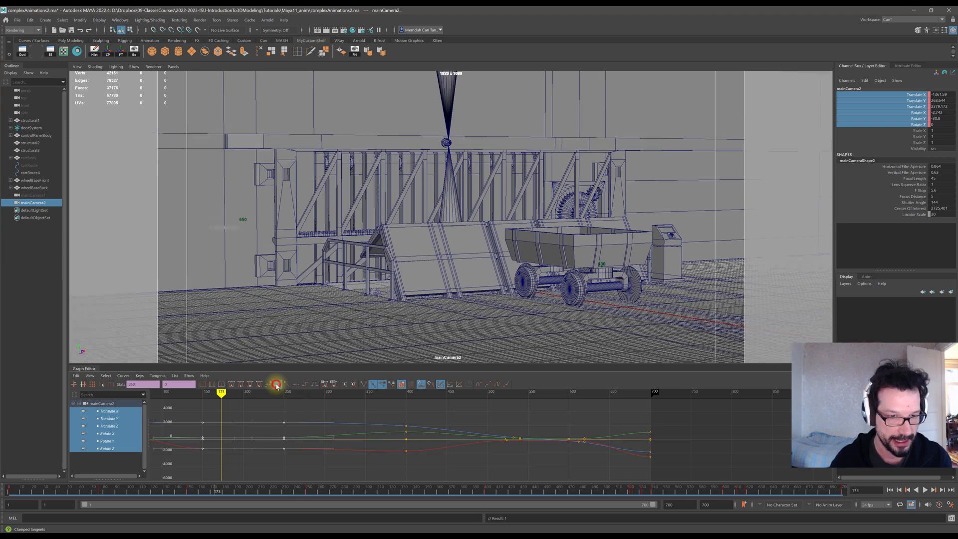
drag(144, 493, 80, 492)
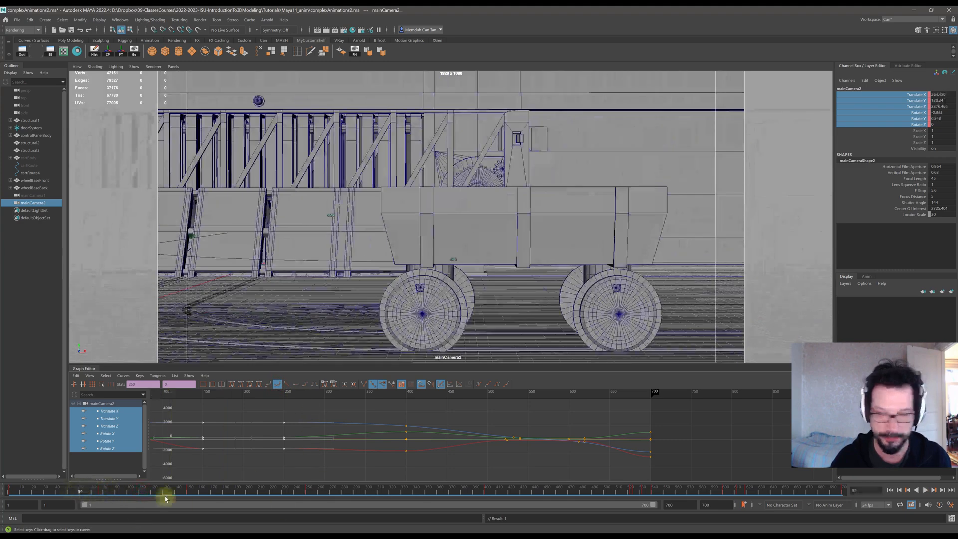
click(926, 490)
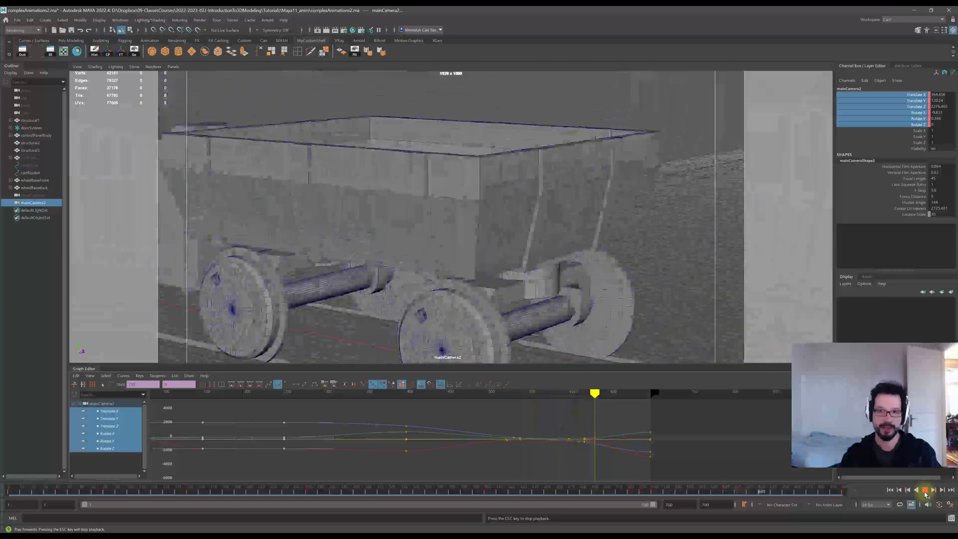
key(ctrl+z)
key(ctrl+z)
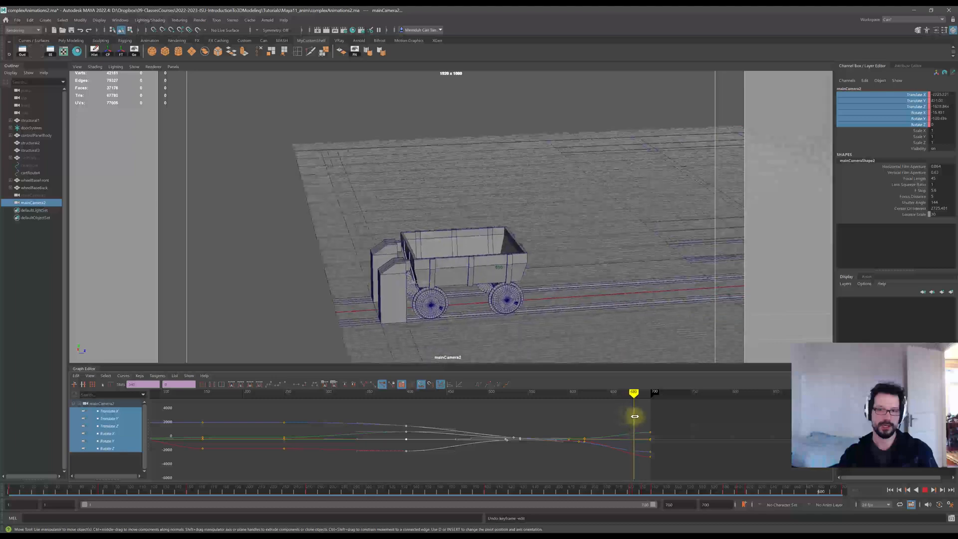
Play and scrub through the whole camera animation to review the motion.
drag(635, 416, 638, 420)
drag(33, 492, 8, 492)
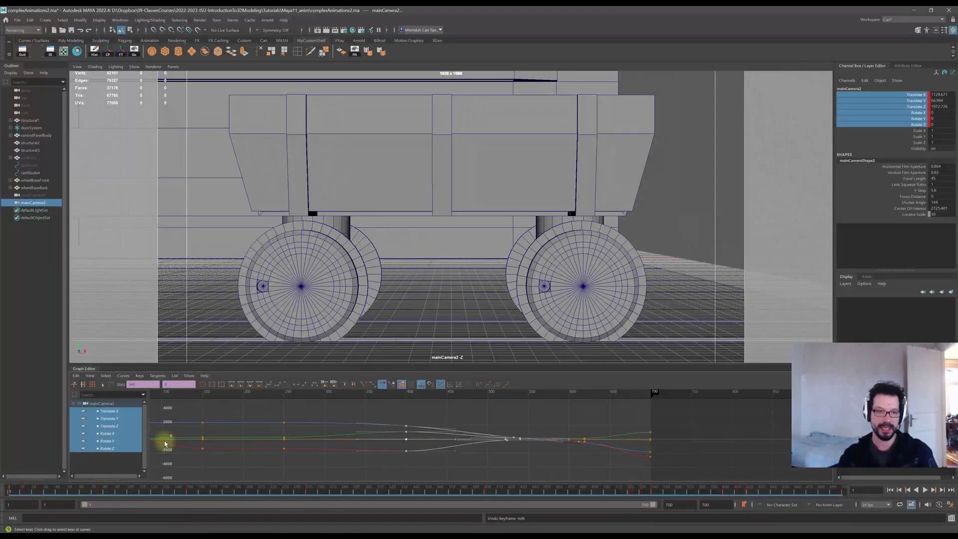
scroll(380, 456, down, 3)
scroll(390, 458, up, 2)
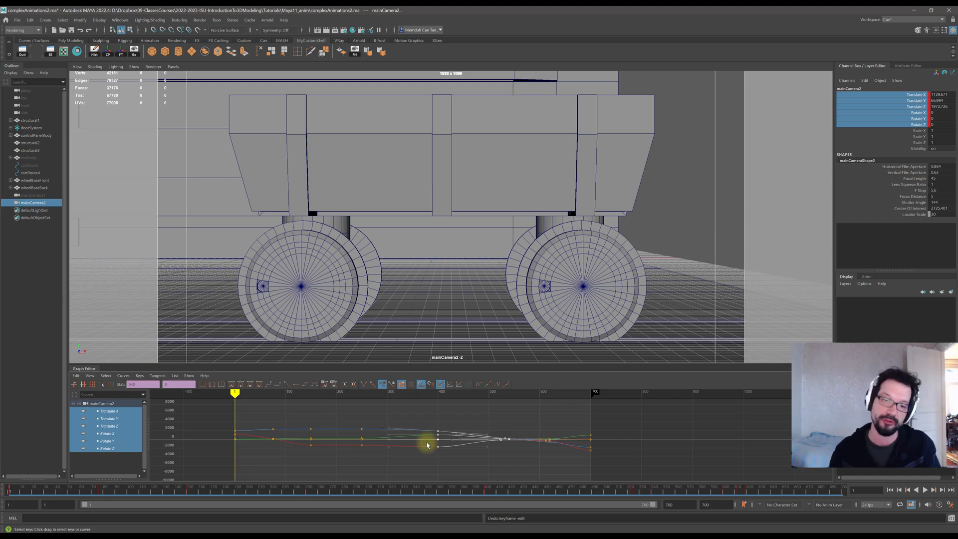
key(alt+v)
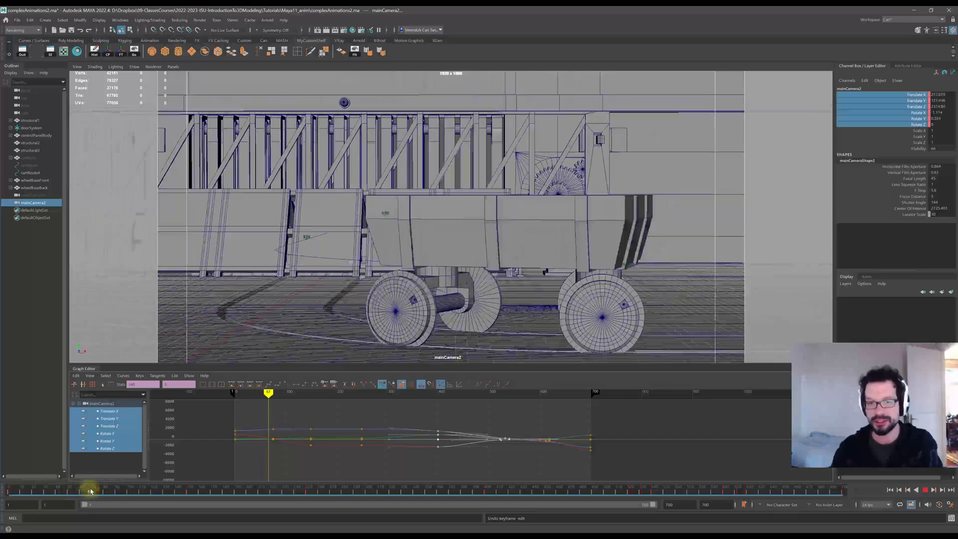
drag(90, 492, 481, 519)
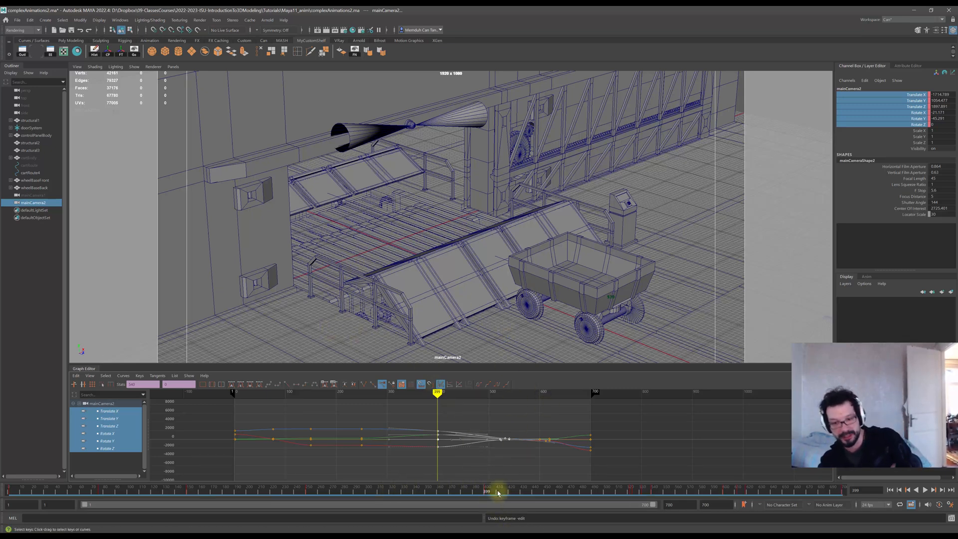
drag(499, 493, 843, 501)
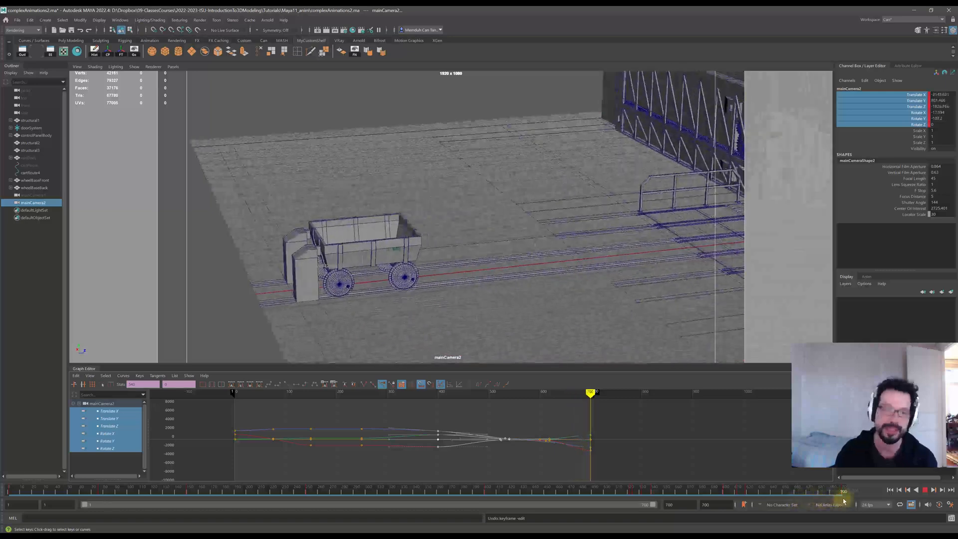